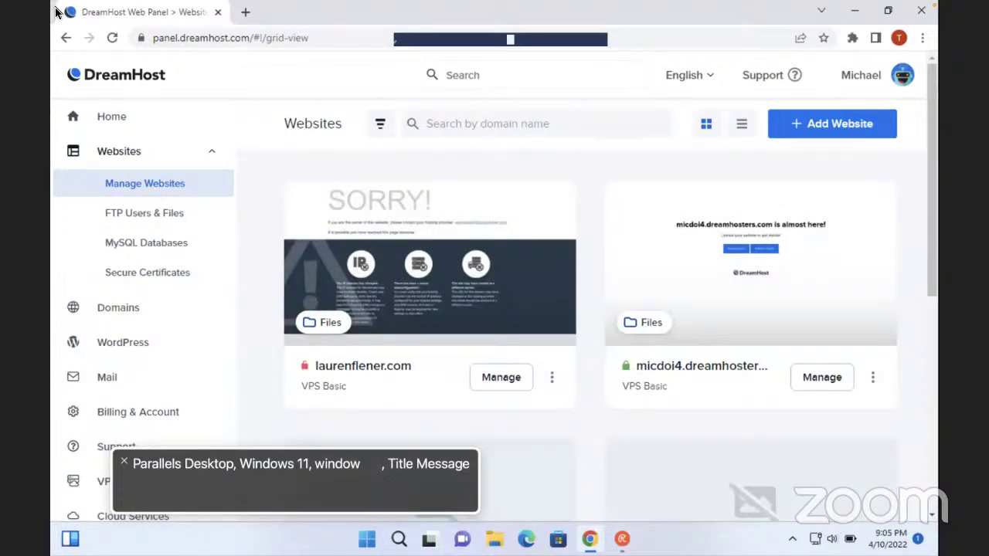
# Find taywp.com in the DreamHost panel and open its website management page
pyautogui.hotkey('ctrl', 'f')
pyautogui.write('taywp')
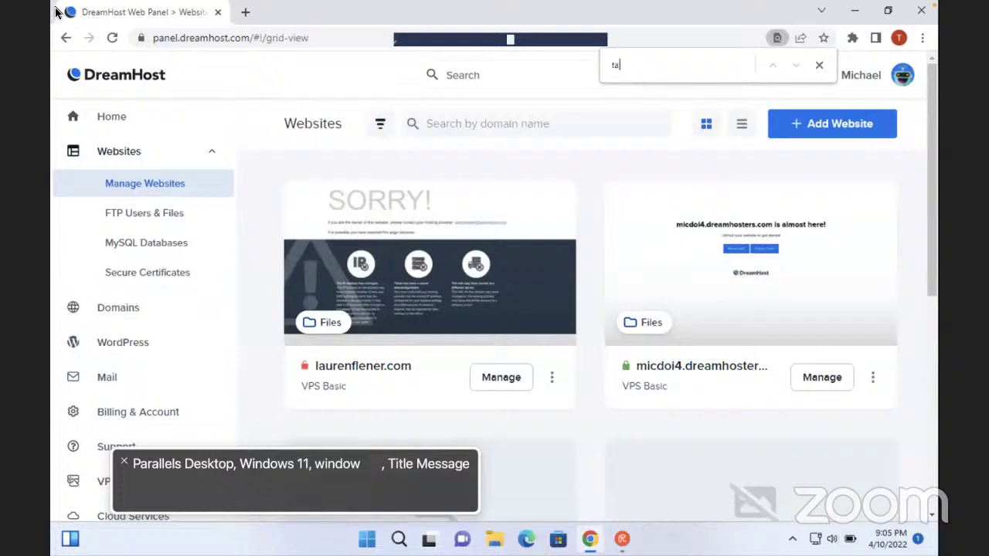
pyautogui.press('Escape')
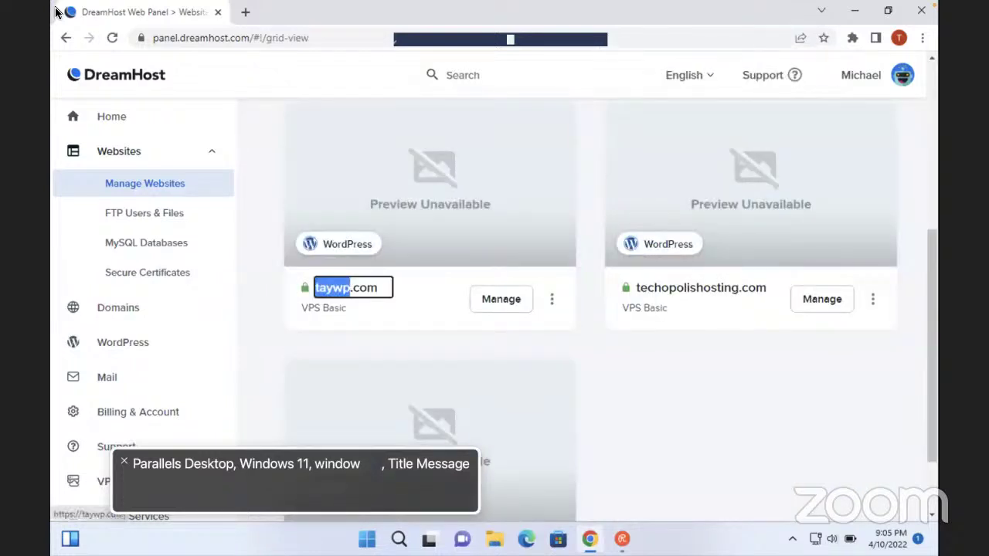
pyautogui.press('Return')
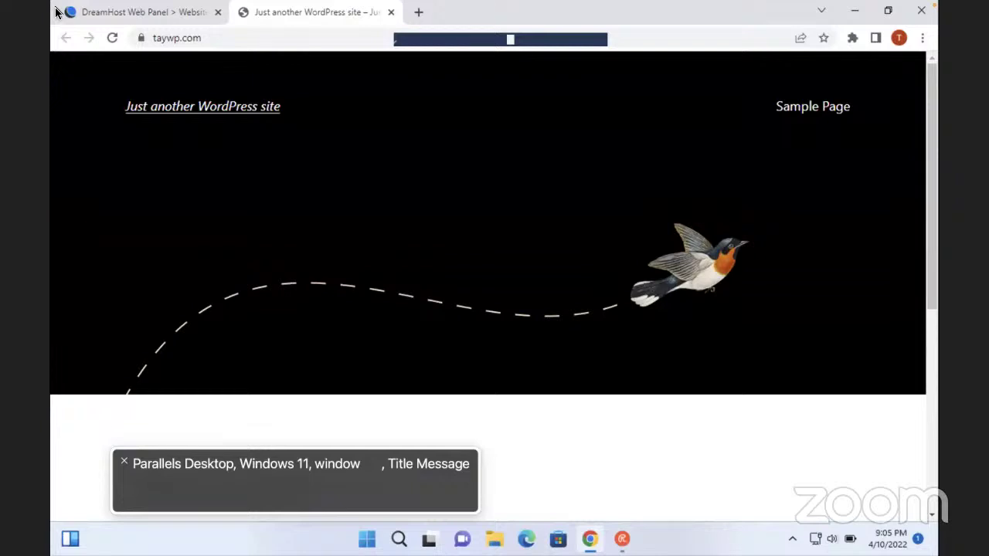
pyautogui.hotkey('ctrl', 'w')
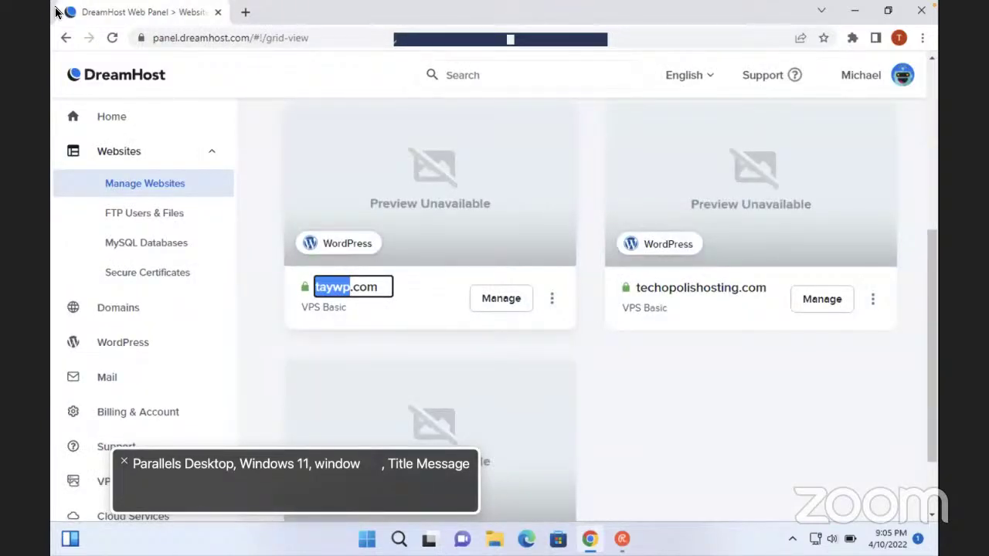
pyautogui.press('Return')
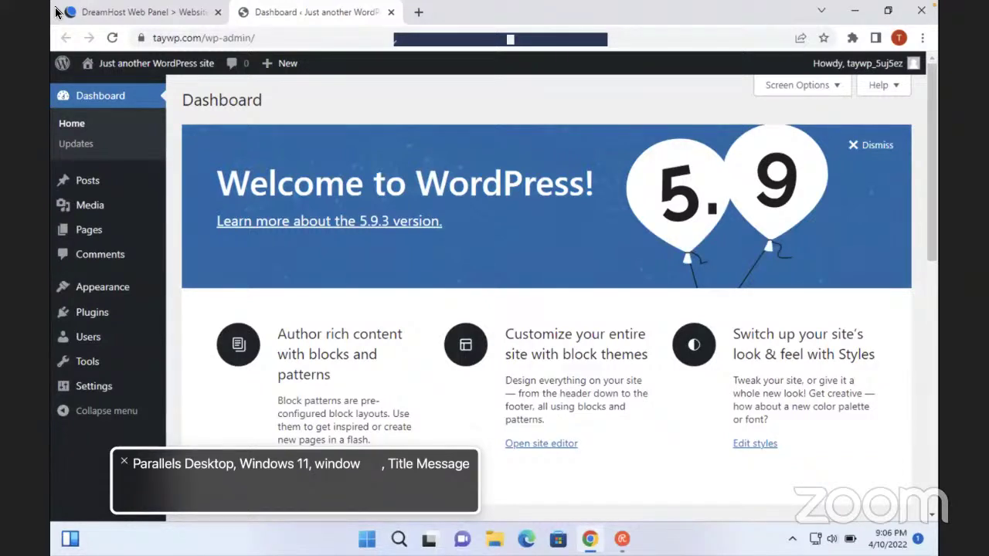
# Load taywp.com/wp-admin in the browser to reach the WordPress admin dashboard
pyautogui.moveTo(55, 3)
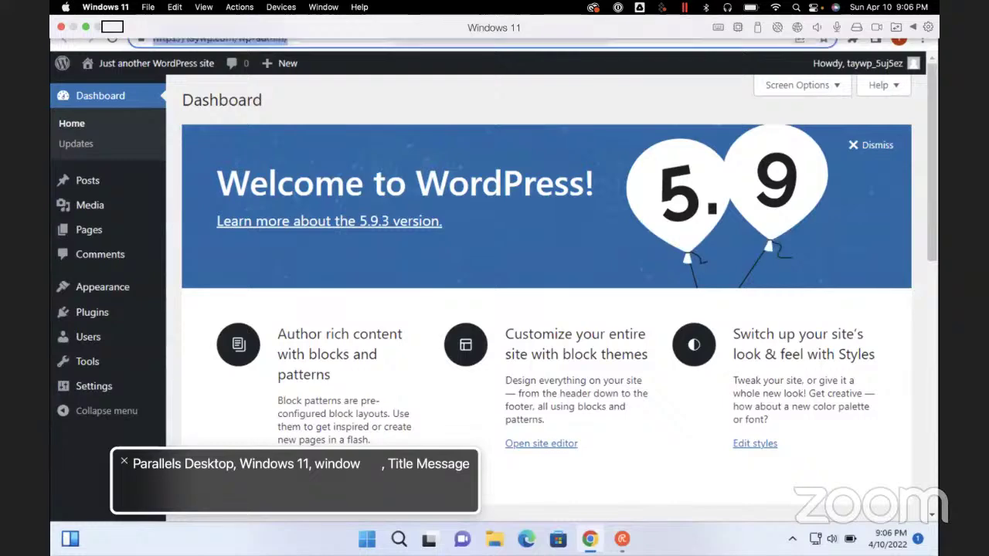
pyautogui.write('taywp.com')
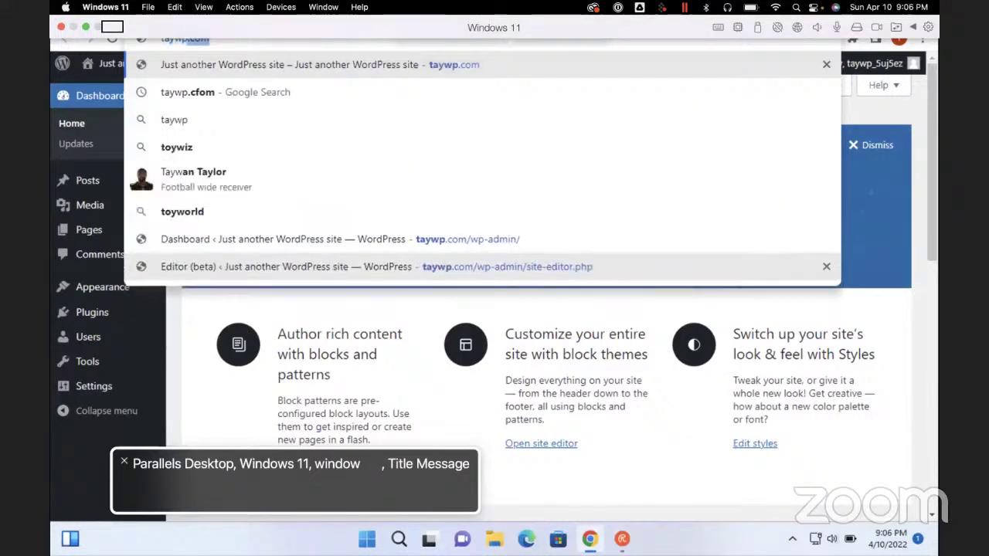
pyautogui.write('/')
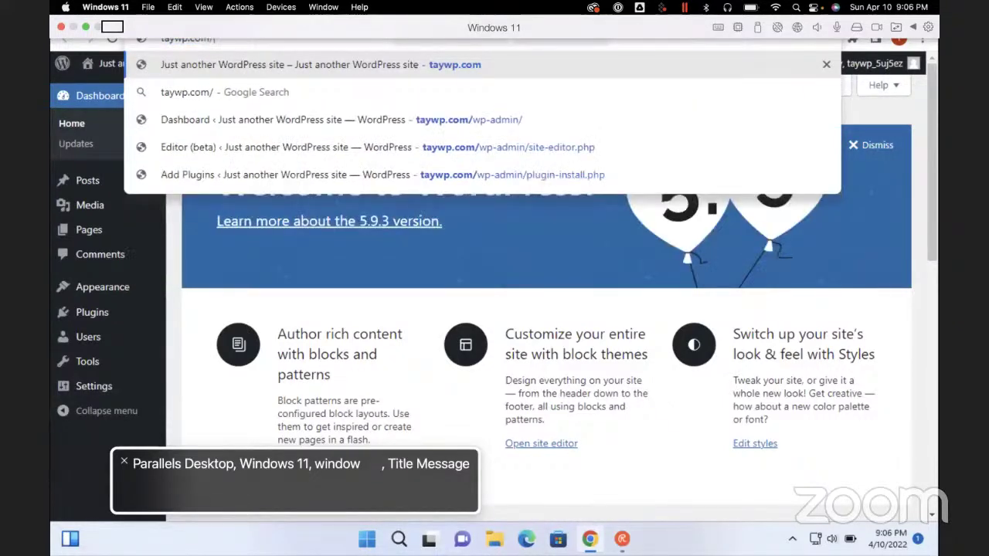
pyautogui.write('wp-admin')
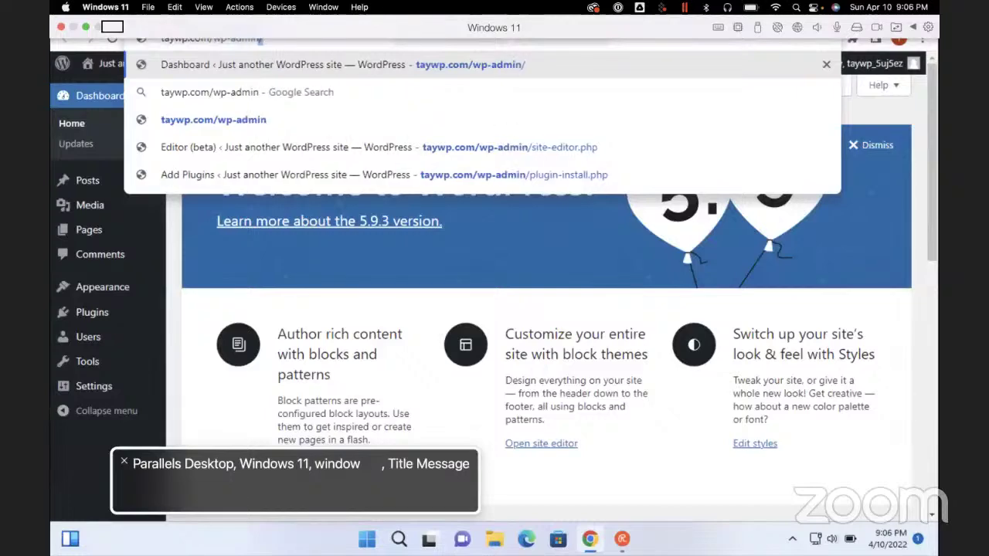
pyautogui.press('Return')
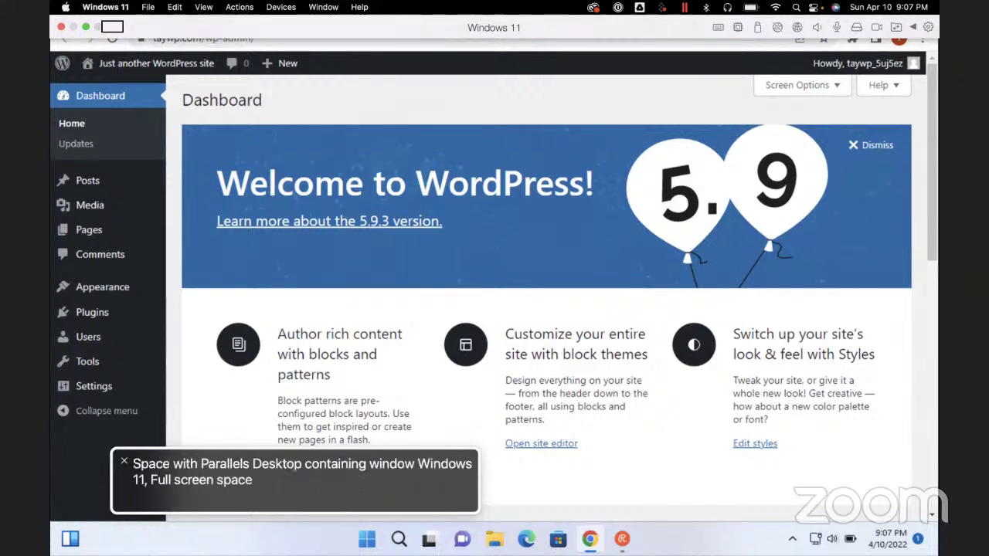
pyautogui.press('super+F5')
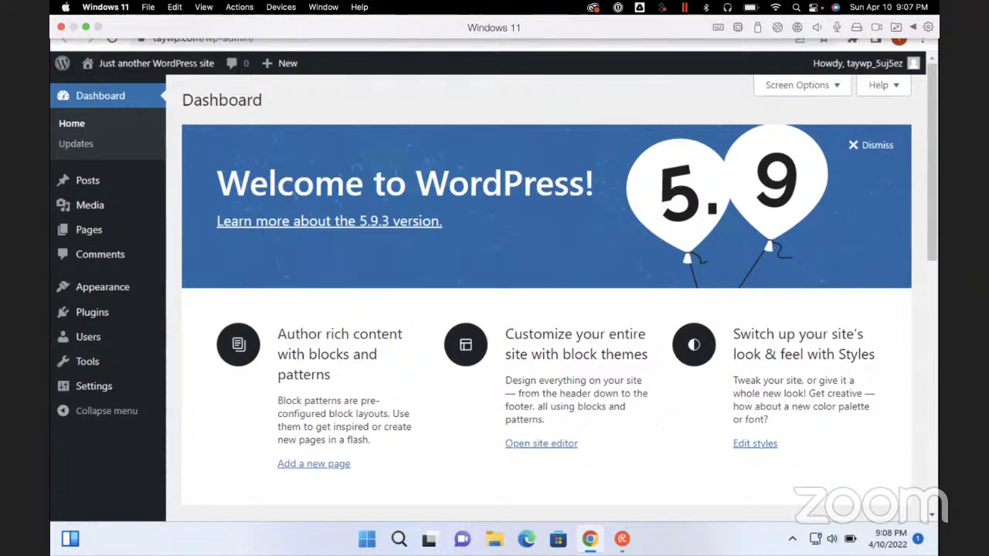
pyautogui.press('super+Tab')
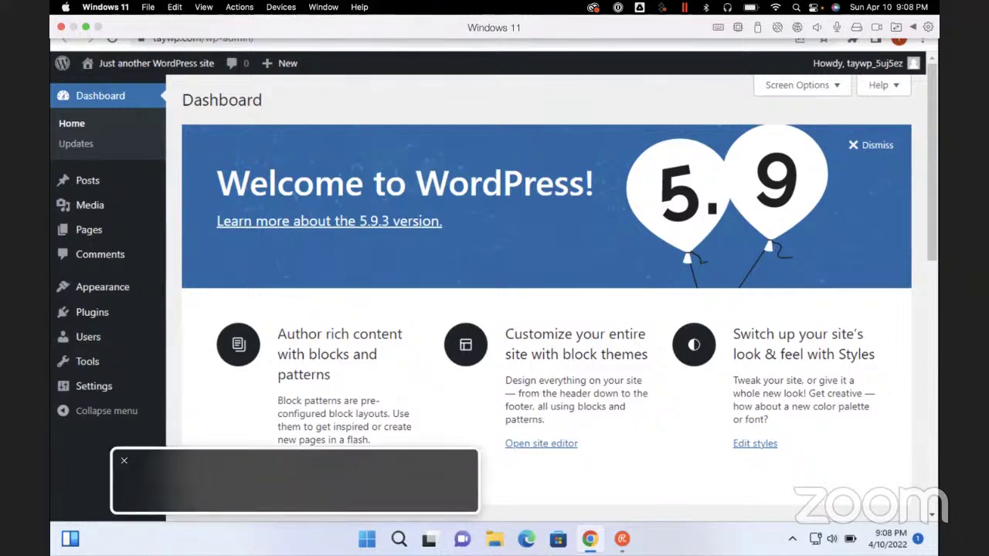
pyautogui.press('super+Tab')
pyautogui.press('super+Tab')
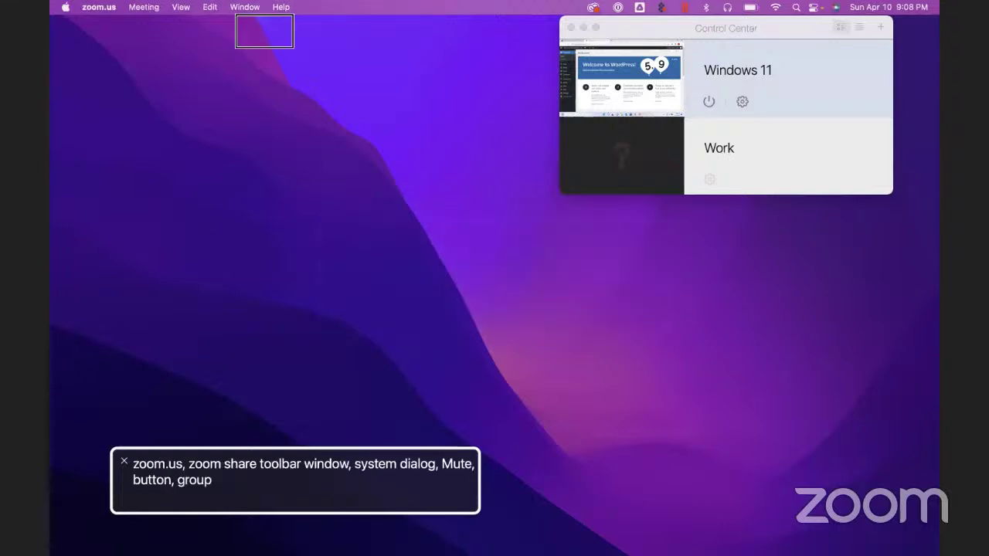
pyautogui.hotkey('ctrl', 'alt', 'Right')
pyautogui.hotkey('ctrl', 'alt', 'Left')
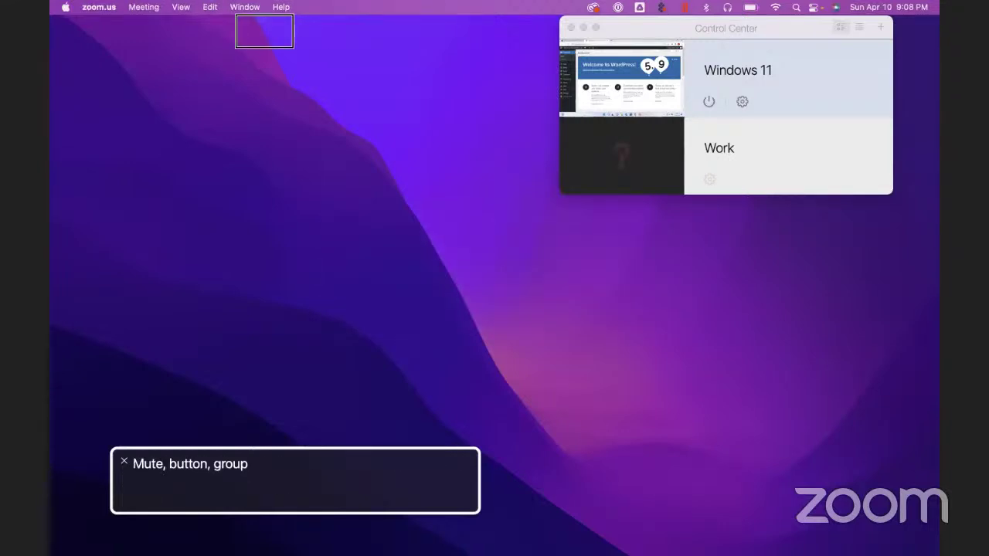
pyautogui.hotkey('ctrl', 'alt', 'Right')
pyautogui.hotkey('ctrl', 'alt', 'Right')
pyautogui.hotkey('ctrl', 'alt', 'Right')
pyautogui.hotkey('ctrl', 'alt', 'Right')
pyautogui.hotkey('ctrl', 'alt', 'Right')
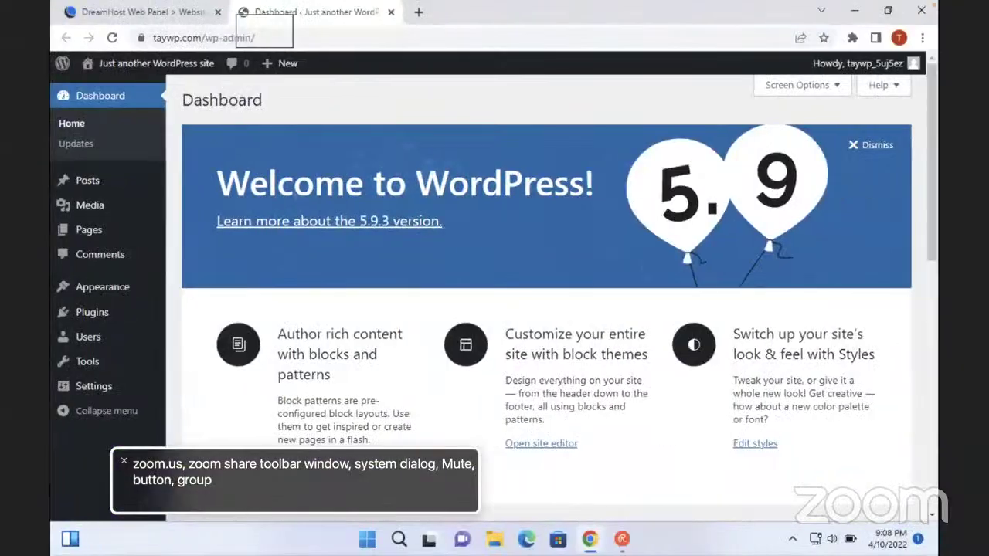
pyautogui.press('super+F5')
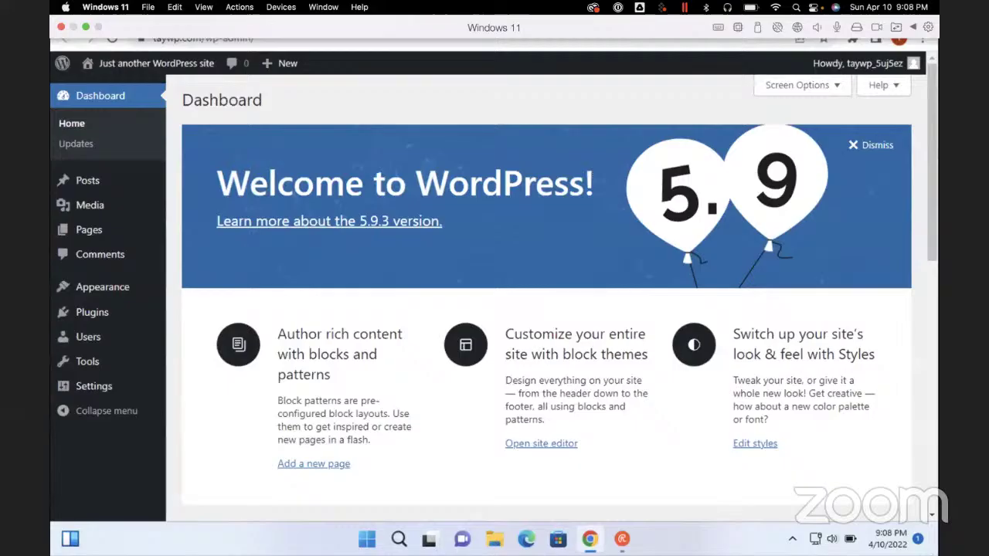
pyautogui.press('super+w')
pyautogui.hotkey('ctrl', 'Right')
pyautogui.scroll(-3, 548, 298)
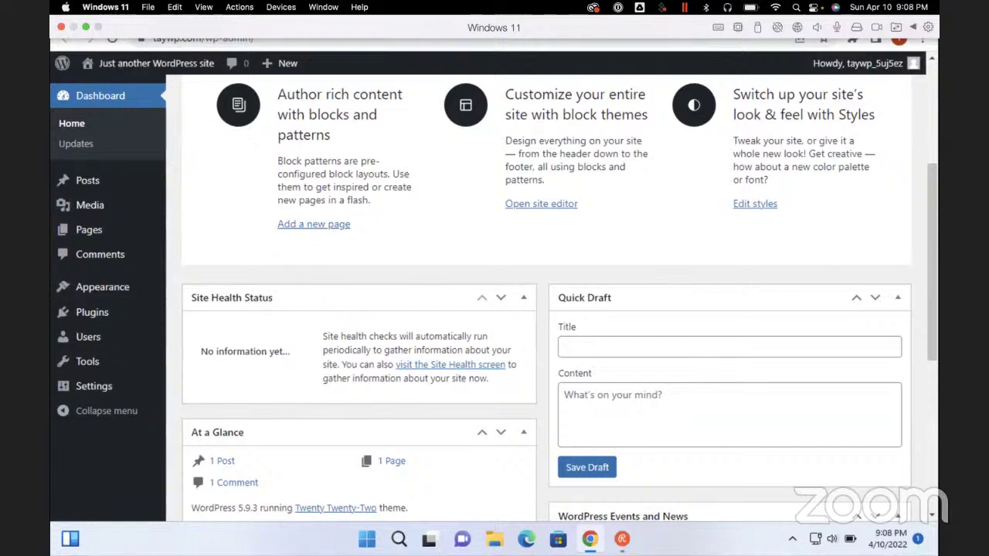
pyautogui.scroll(-3, 547, 294)
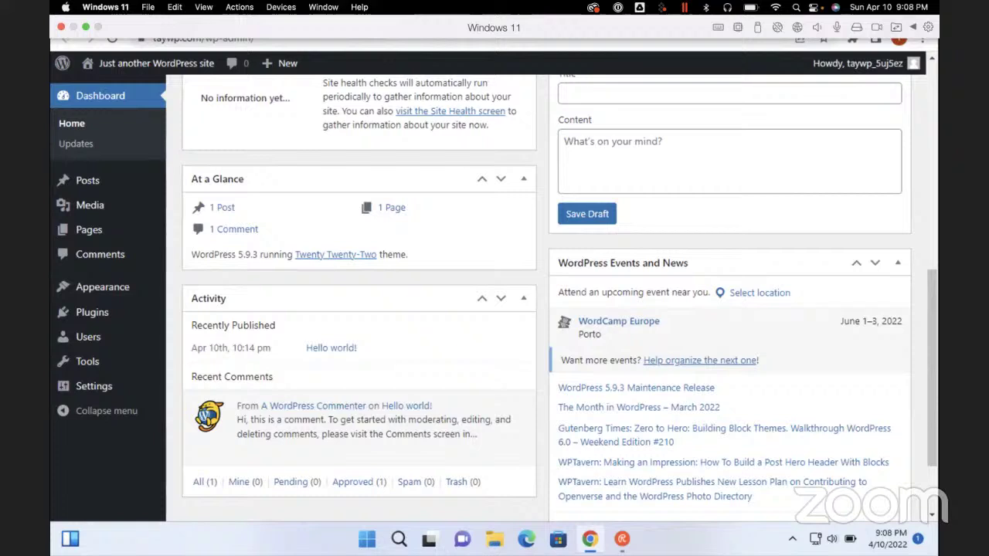
pyautogui.press('Tab')
pyautogui.press('Tab')
pyautogui.press('Tab')
pyautogui.press('Tab')
pyautogui.press('Tab')
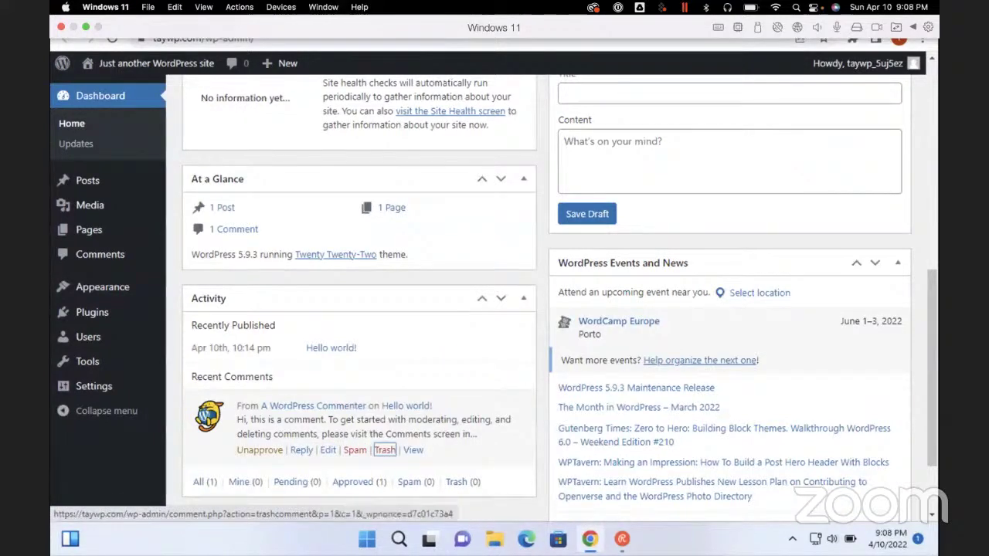
pyautogui.scroll(3, 540, 293)
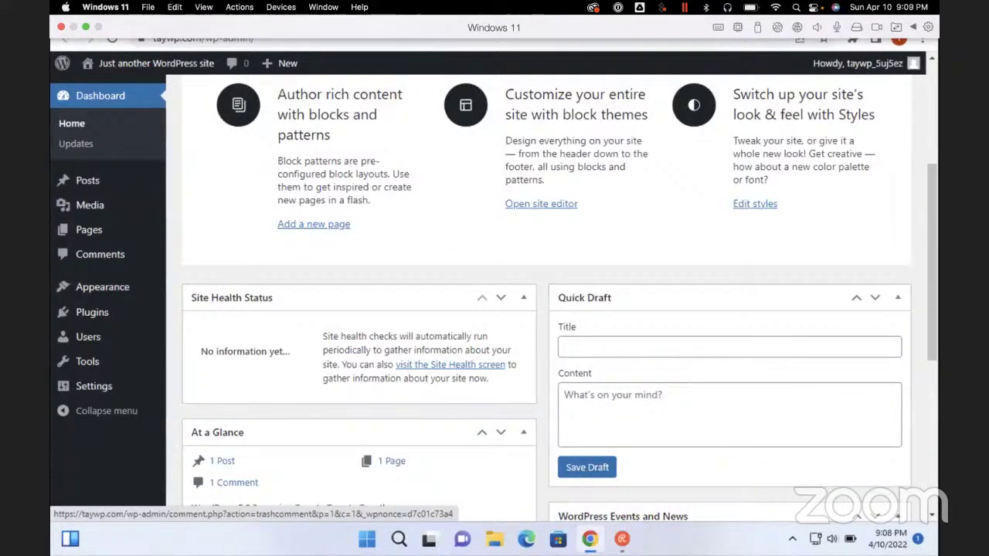
pyautogui.scroll(-3, 385, 485)
pyautogui.scroll(6, 385, 485)
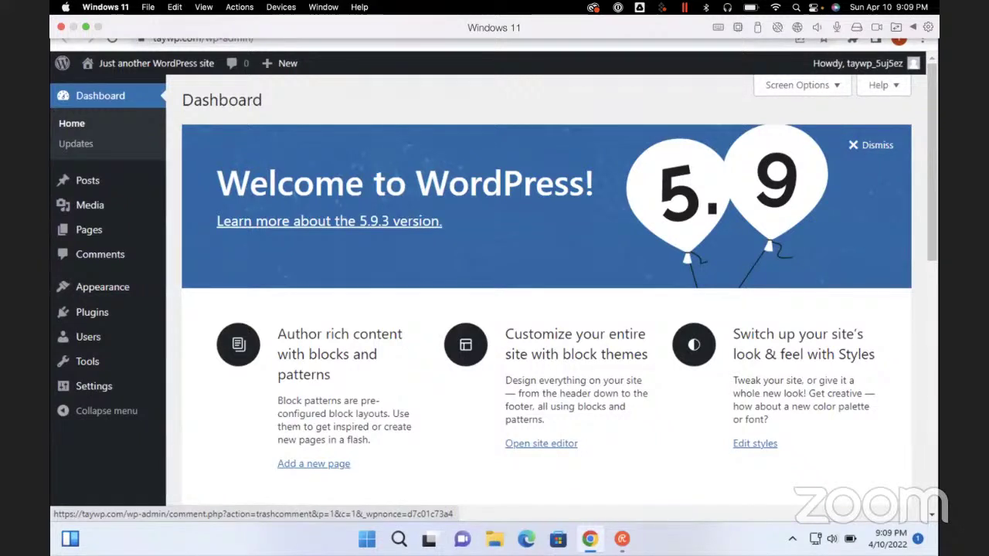
# Reload the Dashboard and dismiss the Welcome to WordPress panel
pyautogui.click(100, 96)
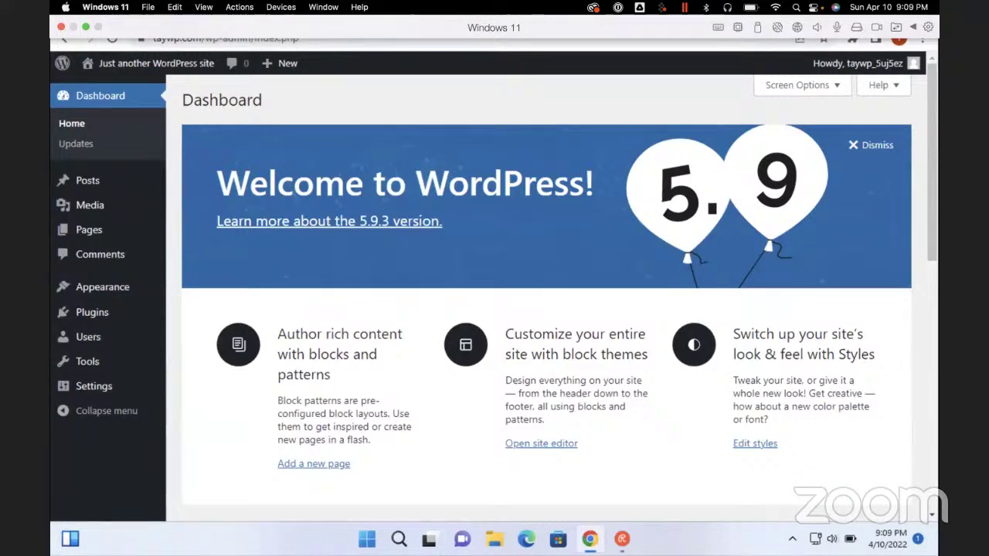
pyautogui.click(874, 145)
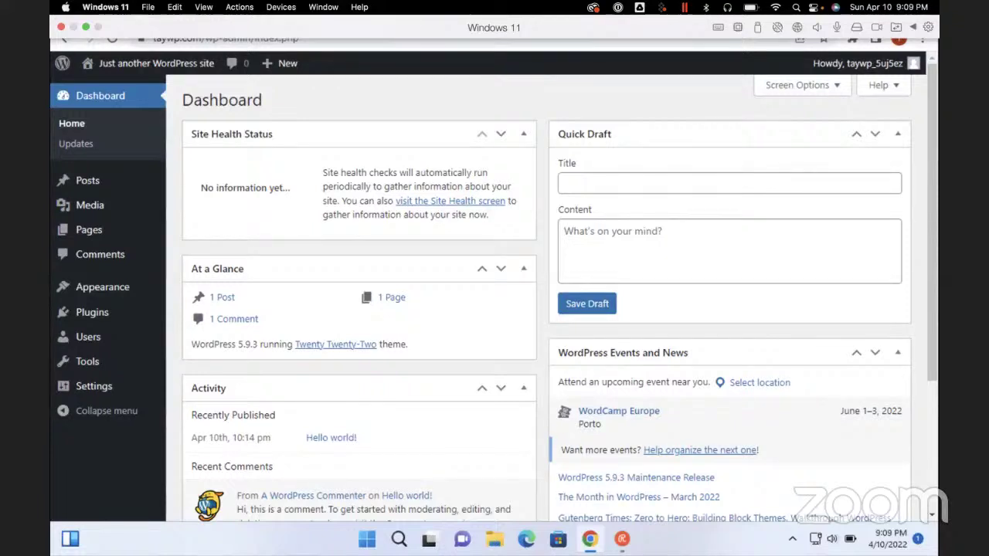
pyautogui.hotkey('ctrl', 'f')
pyautogui.write('themes')
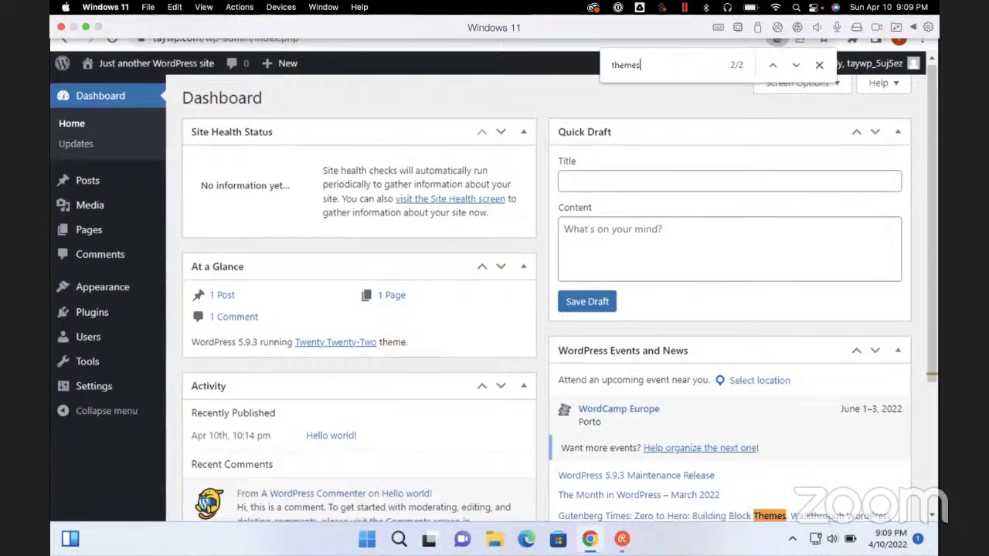
pyautogui.press('Escape')
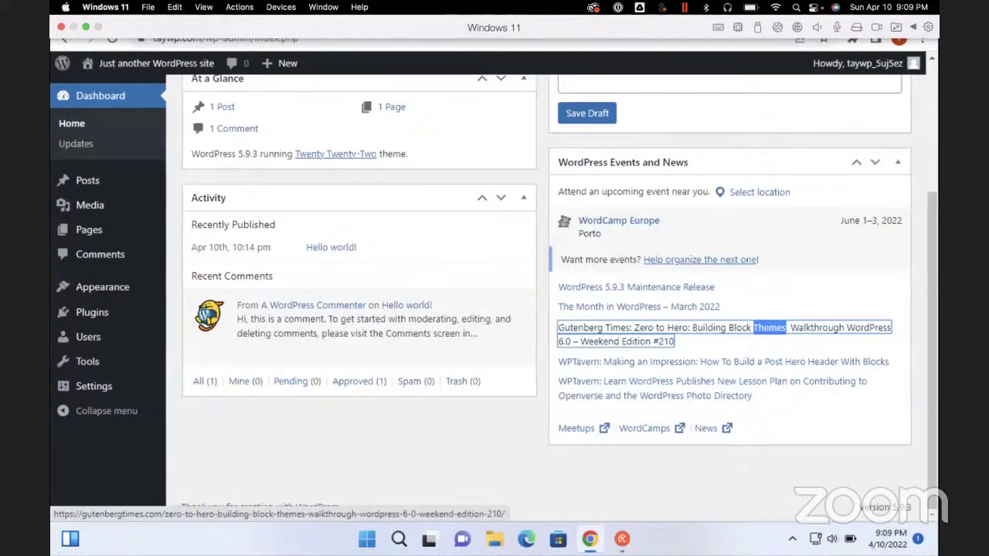
pyautogui.scroll(3, 541, 309)
pyautogui.hotkey('ctrl', 'f')
pyautogui.write('themes')
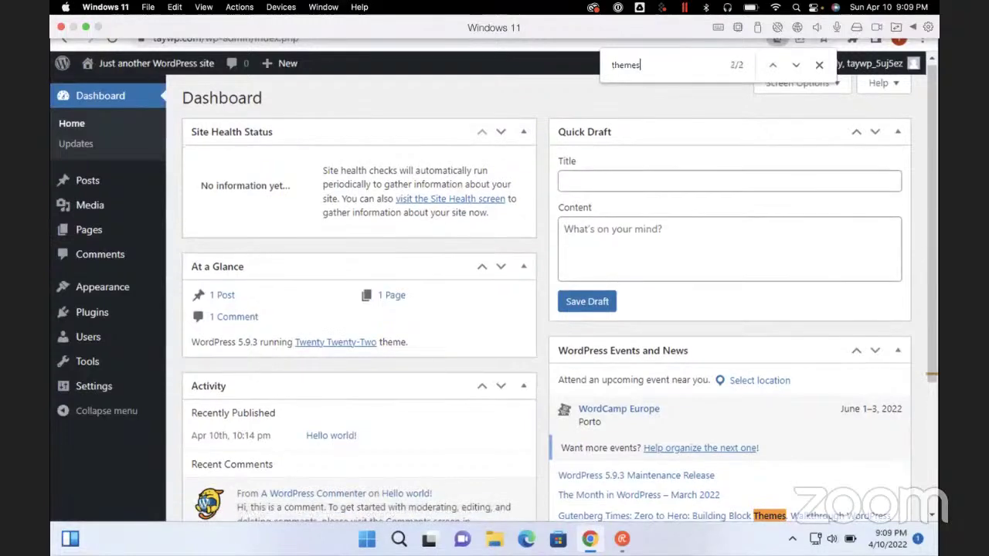
pyautogui.press('Escape')
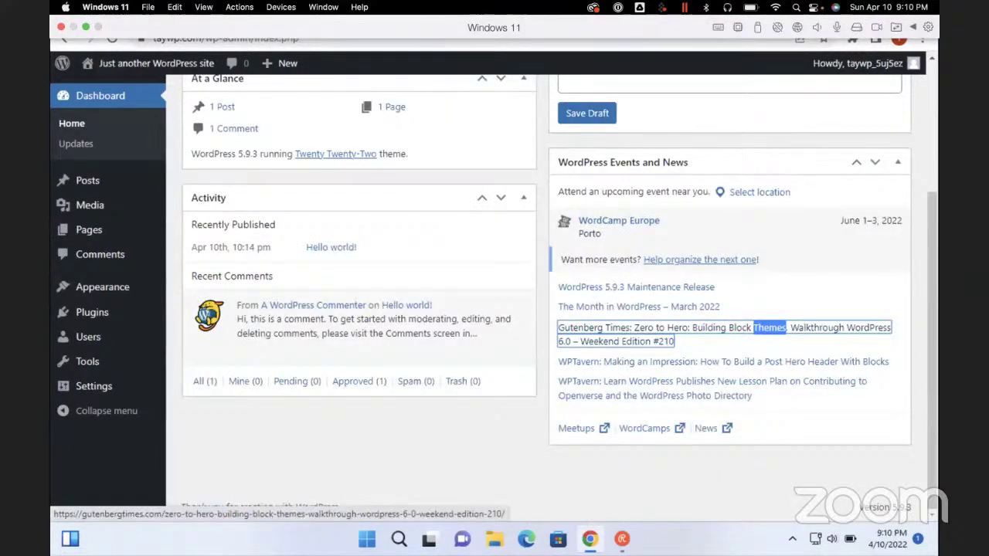
pyautogui.scroll(3, 541, 309)
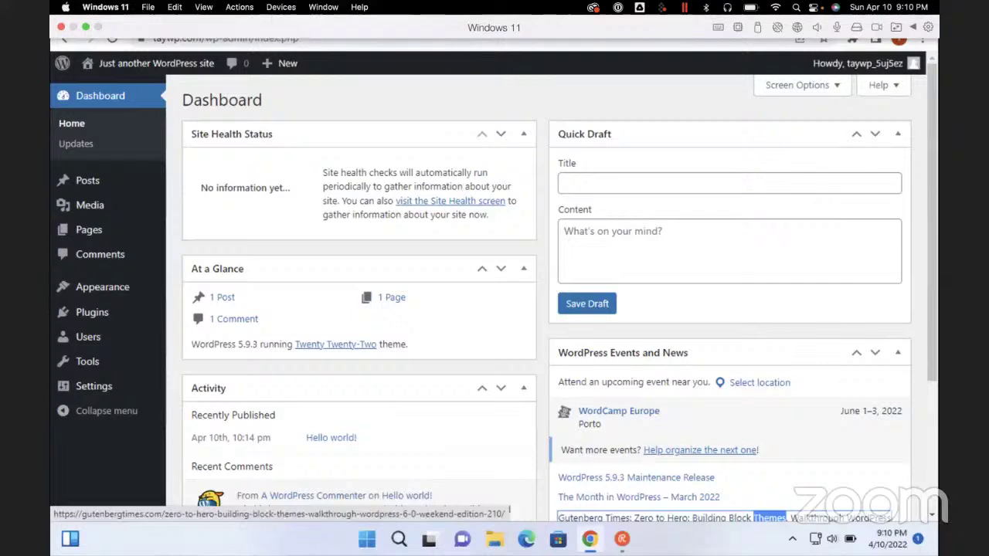
# Go to the Appearance > Themes page using the NVDA Elements List
pyautogui.moveTo(89, 230)
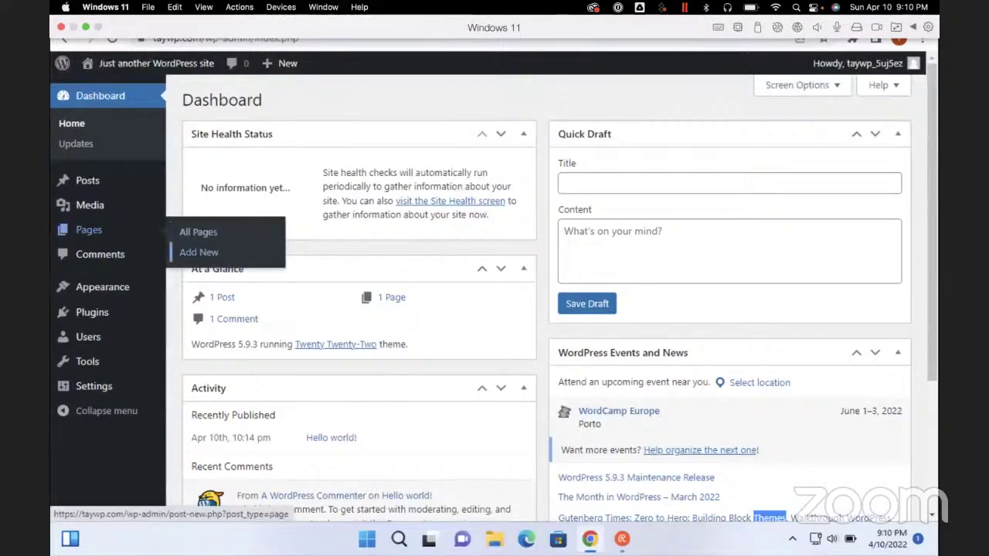
pyautogui.press('Insert+F7')
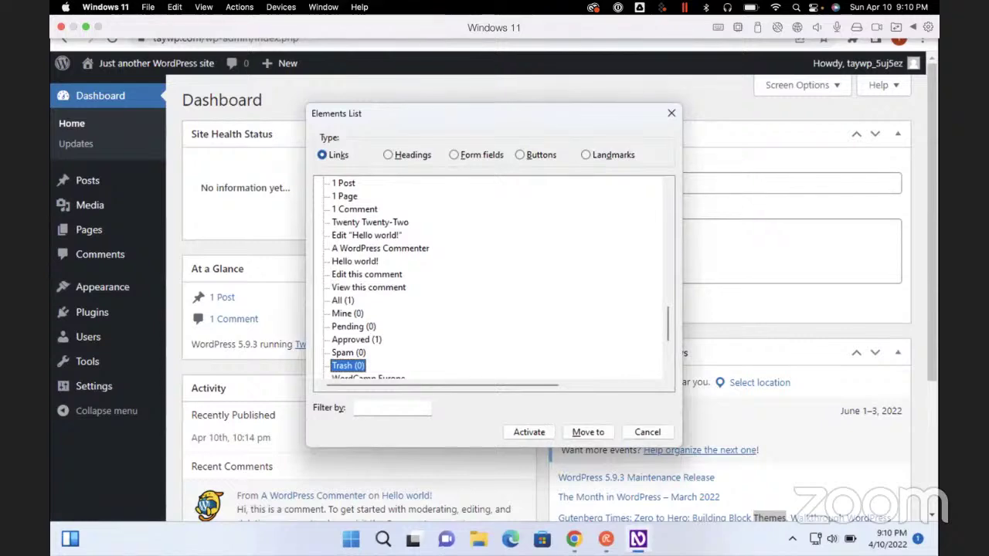
pyautogui.press('Down')
pyautogui.press('Down')
pyautogui.press('Down')
pyautogui.press('Down')
pyautogui.press('t')
pyautogui.press('t')
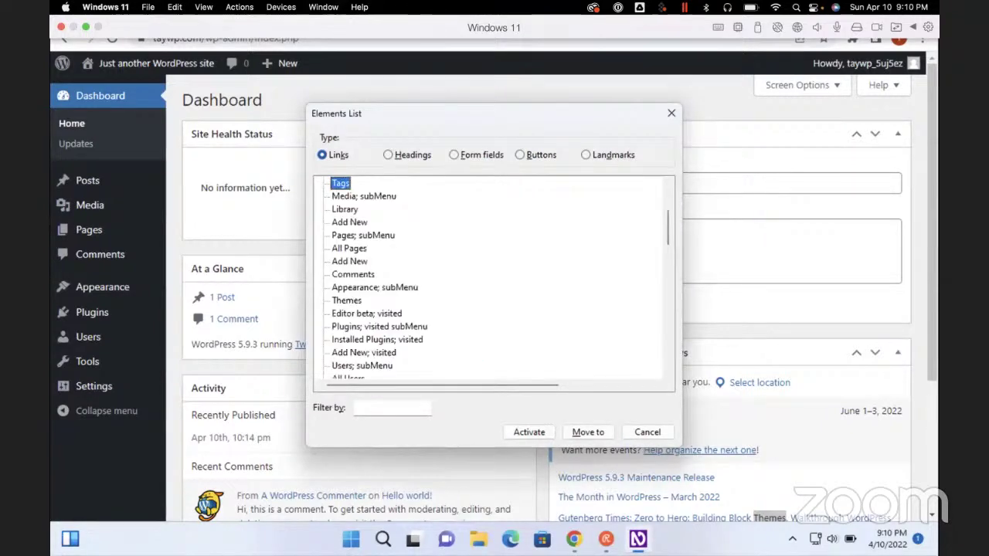
pyautogui.press('Down')
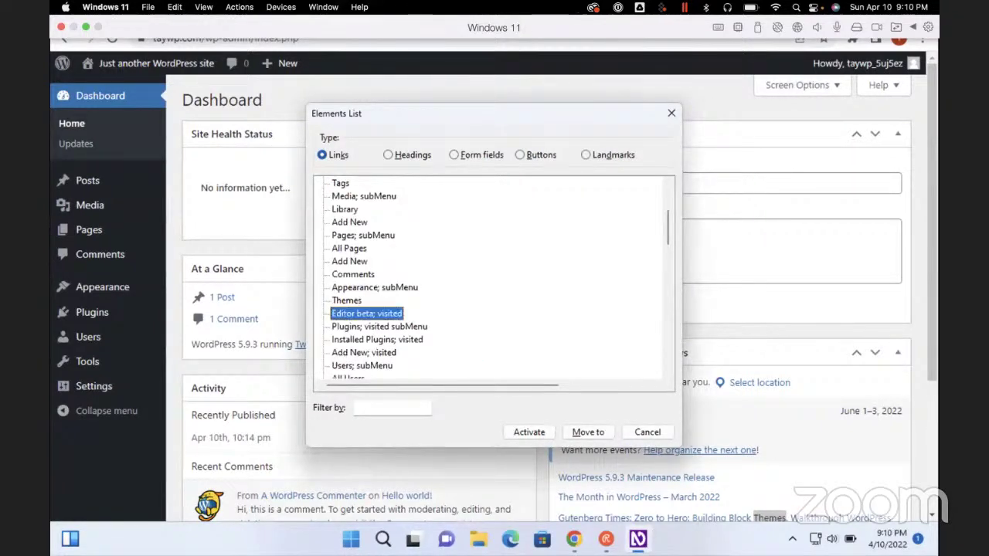
pyautogui.press('Up')
pyautogui.press('Return')
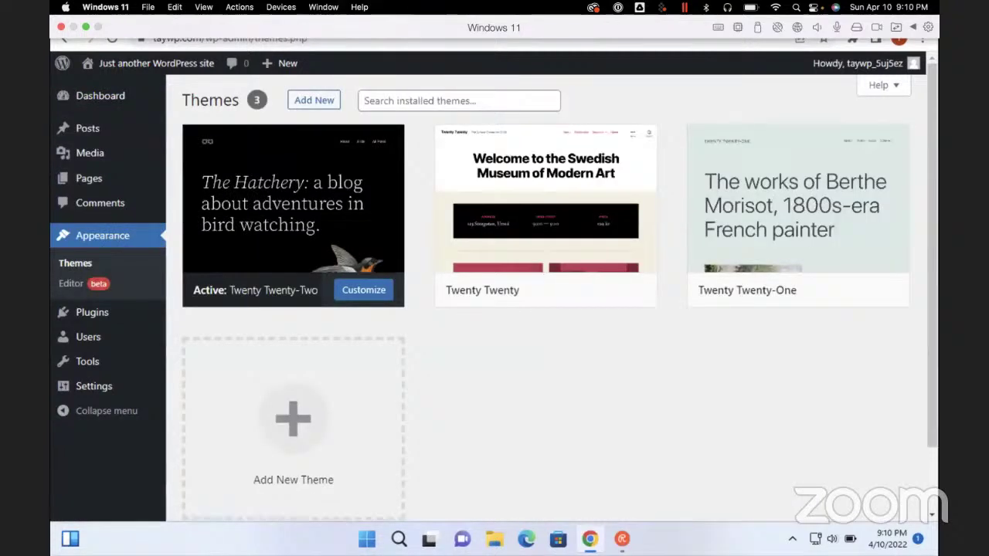
# Search Add Themes for 'generate press' and install the GeneratePress theme
pyautogui.press('Return')
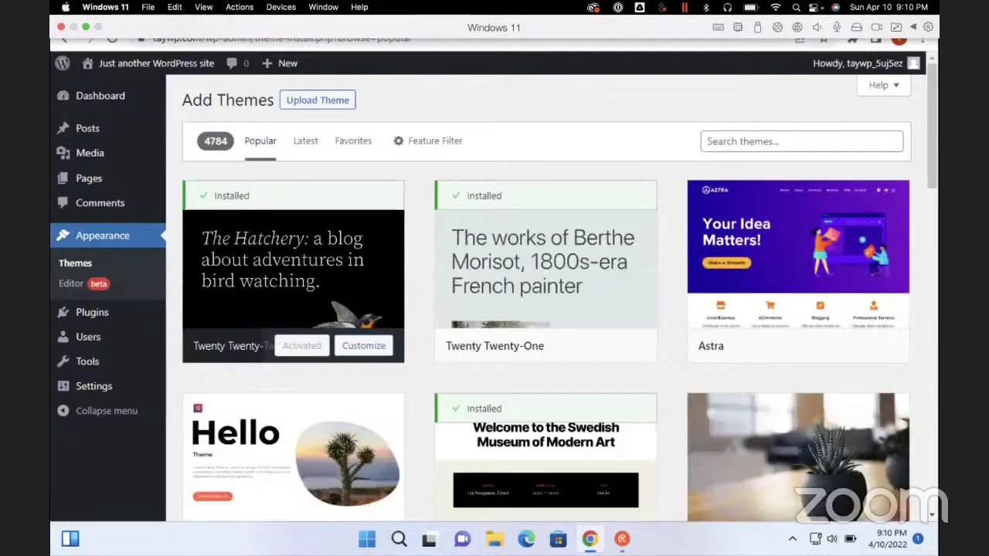
pyautogui.write('generate')
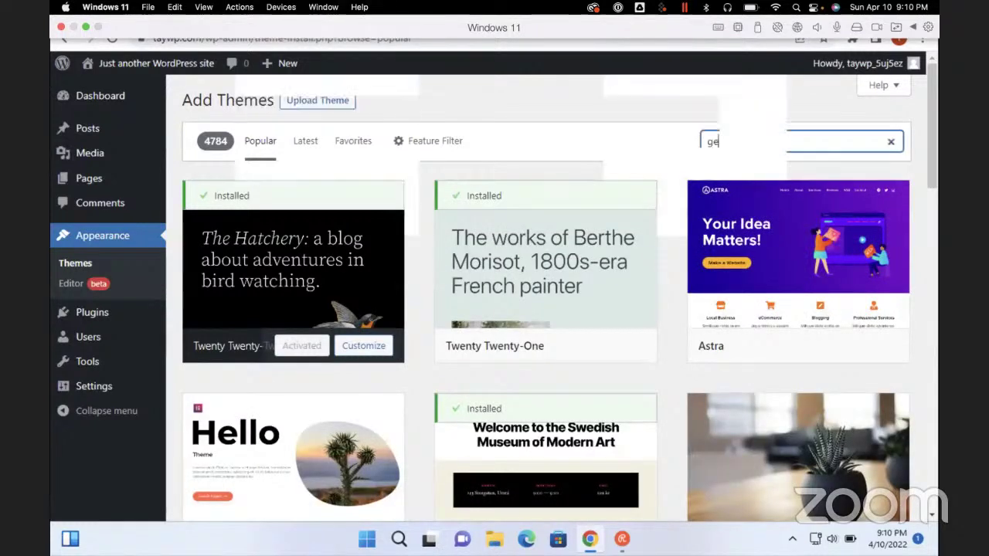
pyautogui.write(' press')
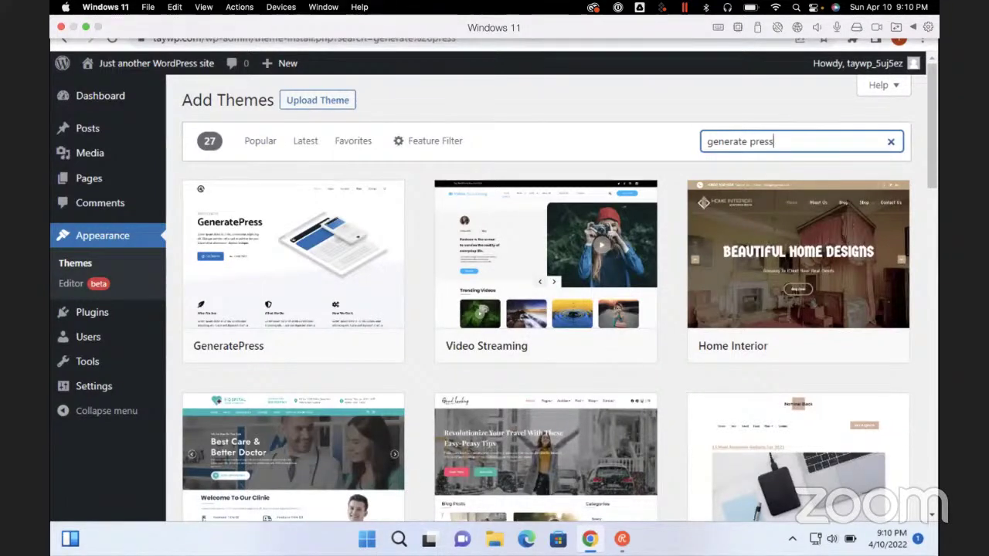
pyautogui.click(292, 345)
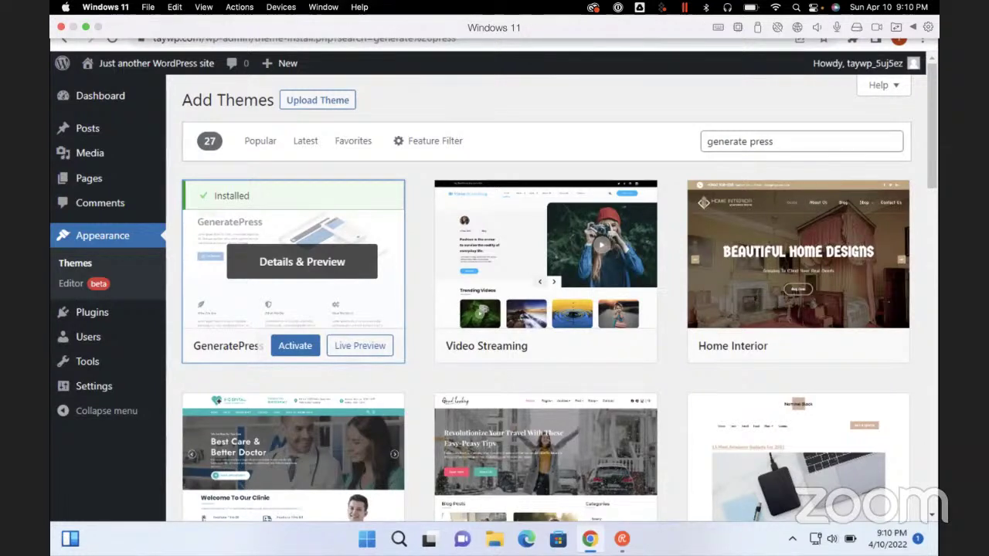
# Activate the installed GeneratePress theme
pyautogui.click(295, 345)
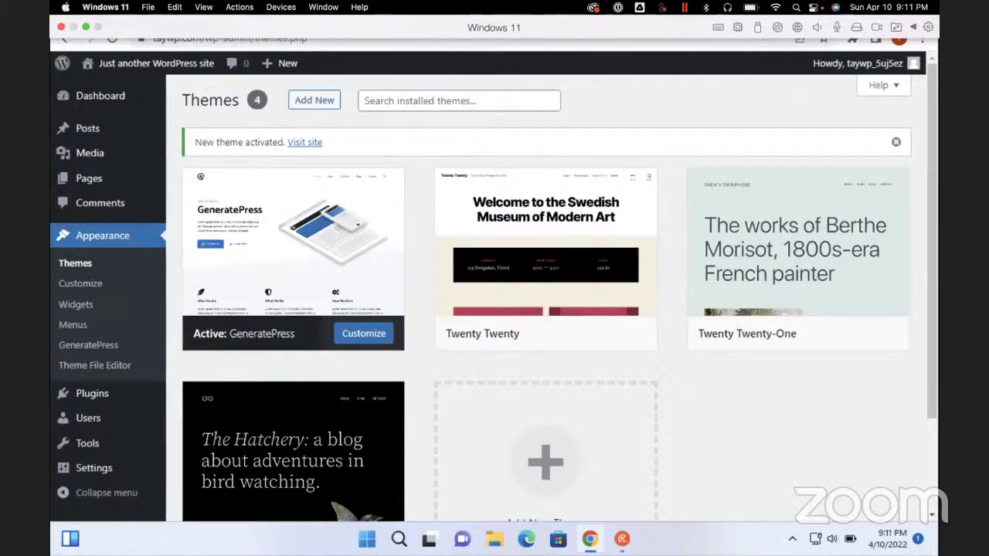
# Follow the Customize GeneratePress link from the NVDA Elements List
pyautogui.press('insert+F7')
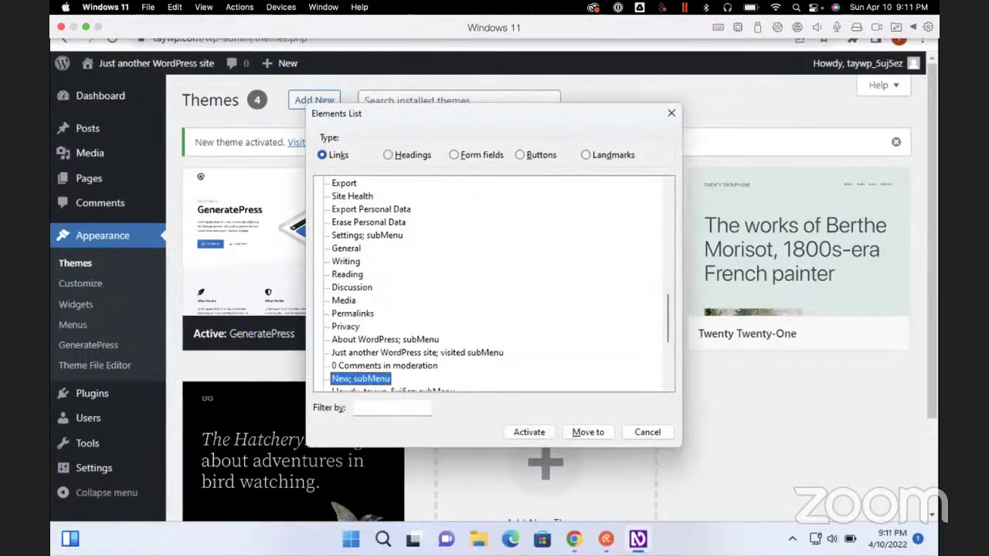
pyautogui.press('Return')
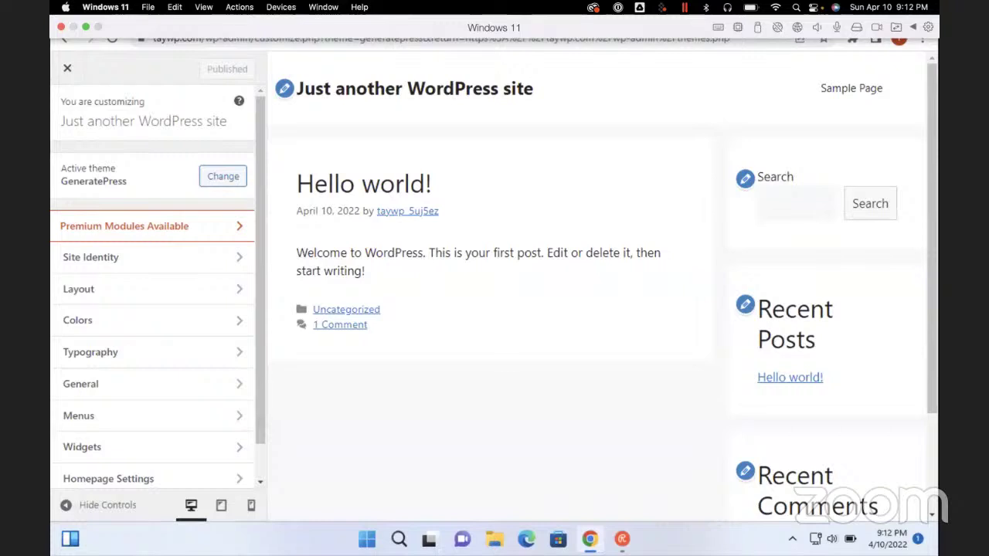
# In Site Identity, replace the site title with 'Tay WP'
pyautogui.click(146, 258)
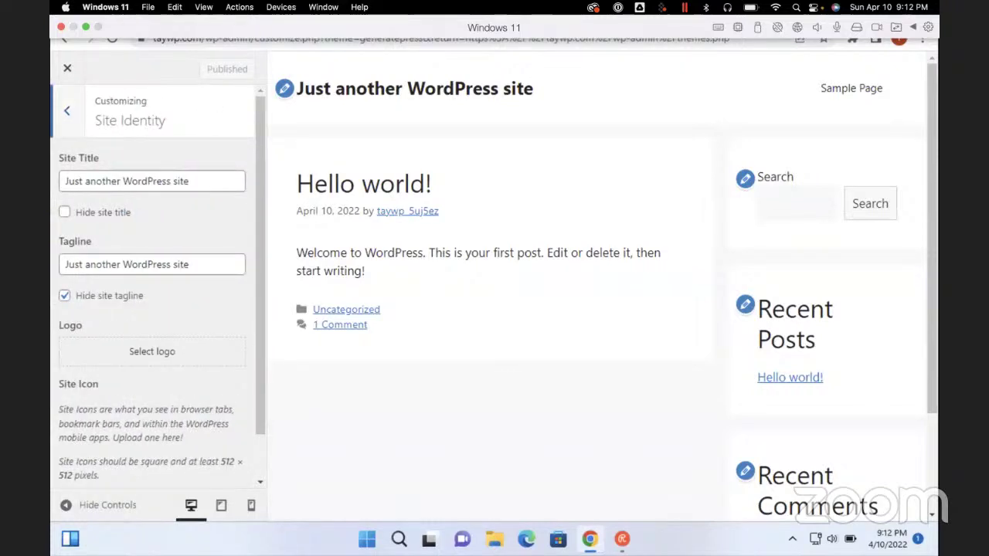
pyautogui.click(66, 181)
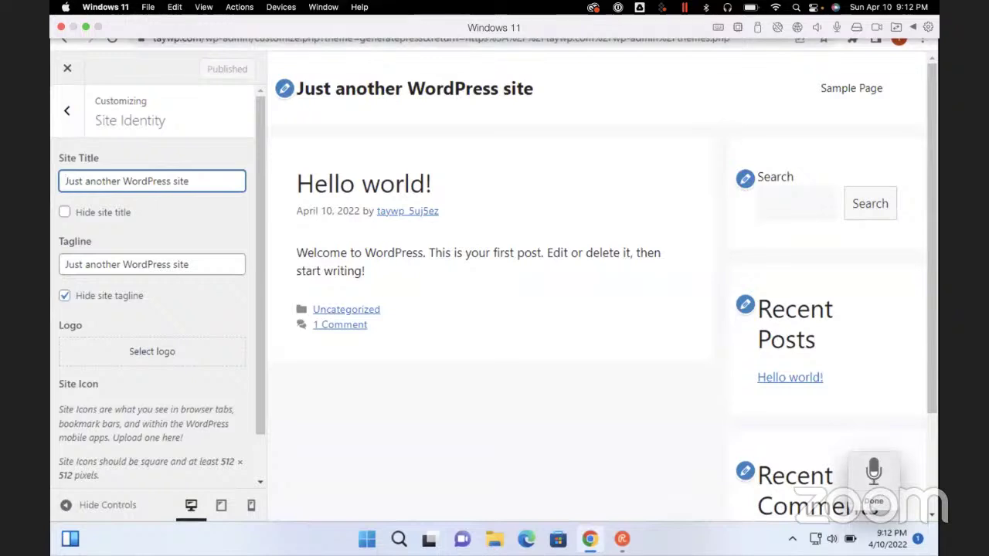
pyautogui.hotkey('ctrl', 'a')
pyautogui.press('BackSpace')
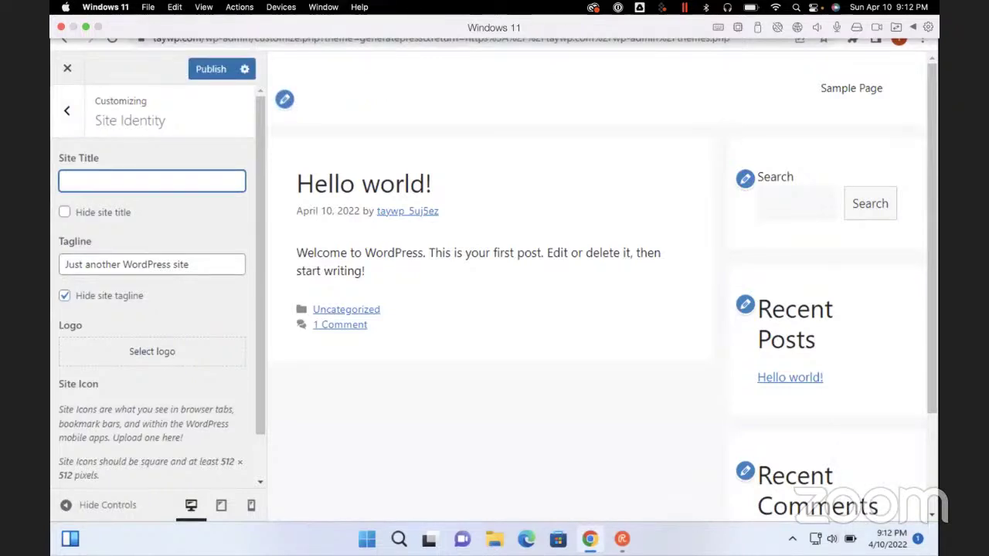
pyautogui.write('TayWP')
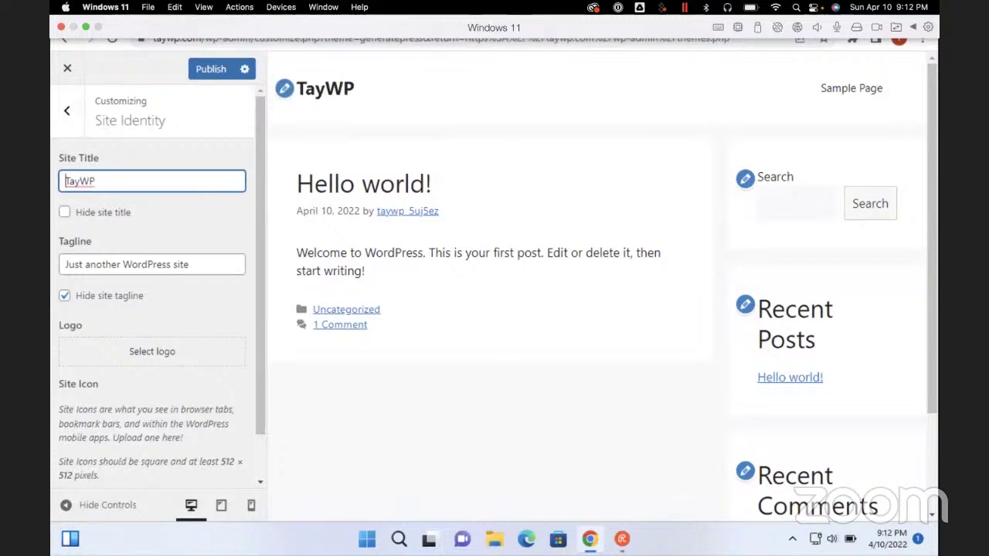
pyautogui.click(79, 180)
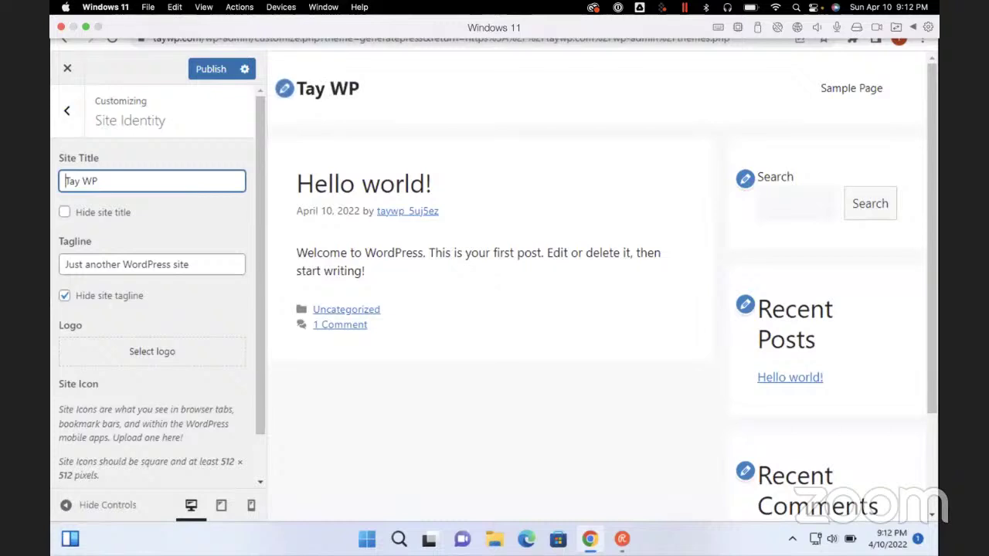
pyautogui.press('Tab')
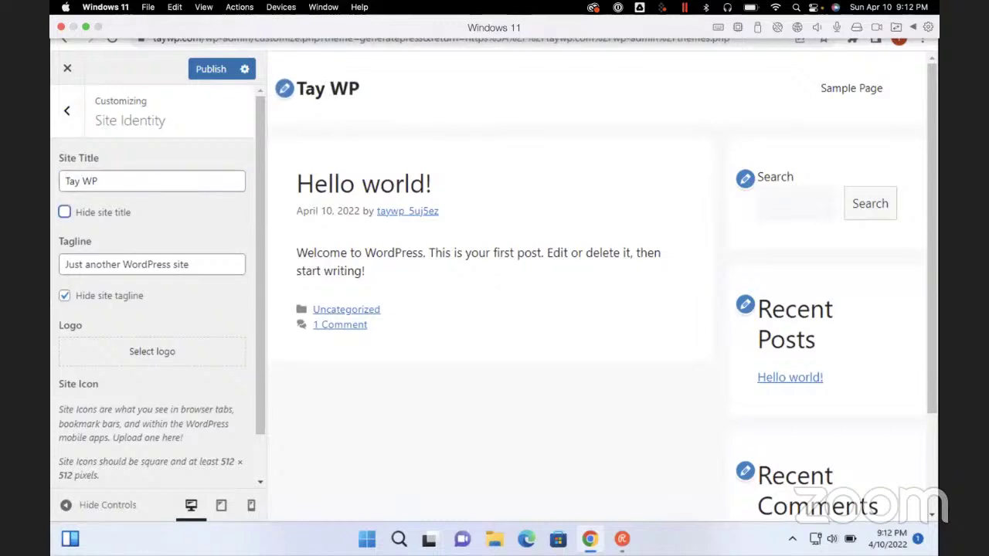
# Replace the tagline with 'The Home Of The Tay WP Youtube Channel'
pyautogui.press('Tab')
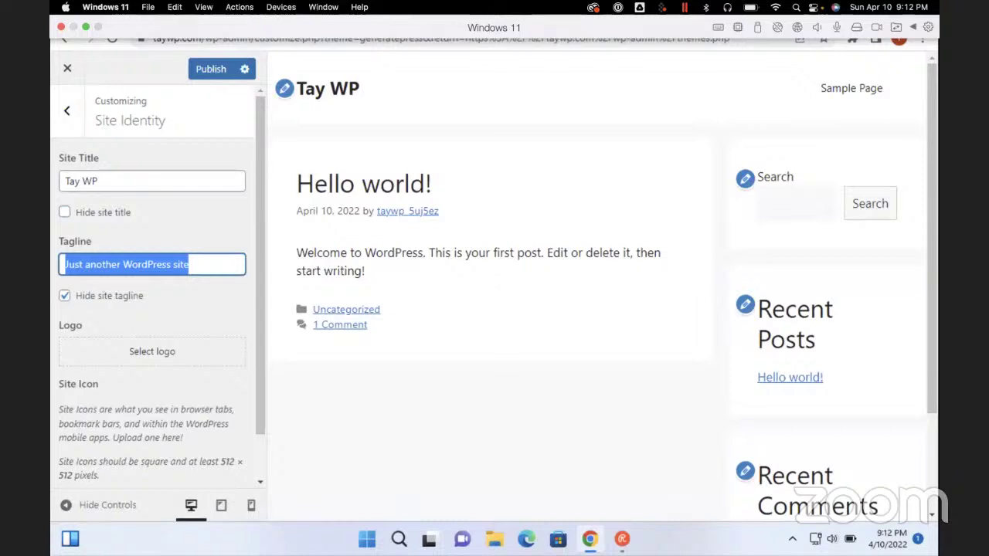
pyautogui.press('BackSpace')
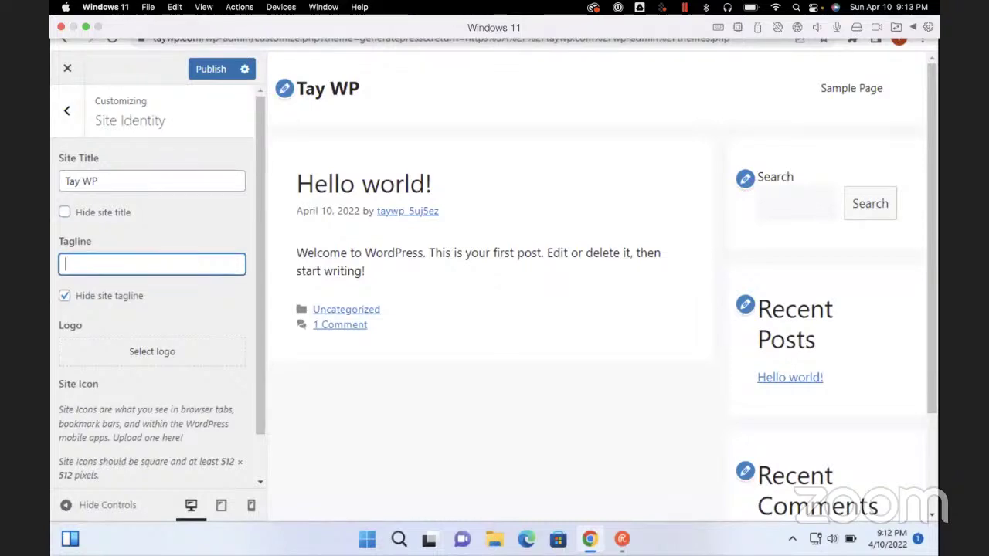
pyautogui.write('The home o')
pyautogui.hotkey('ctrl', 'a')
pyautogui.press('BackSpace')
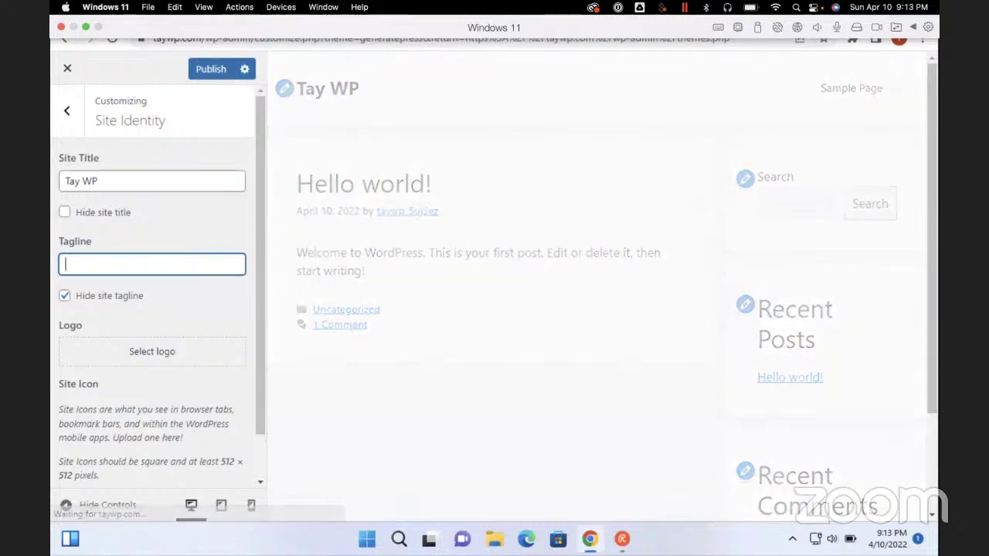
pyautogui.write('The Home')
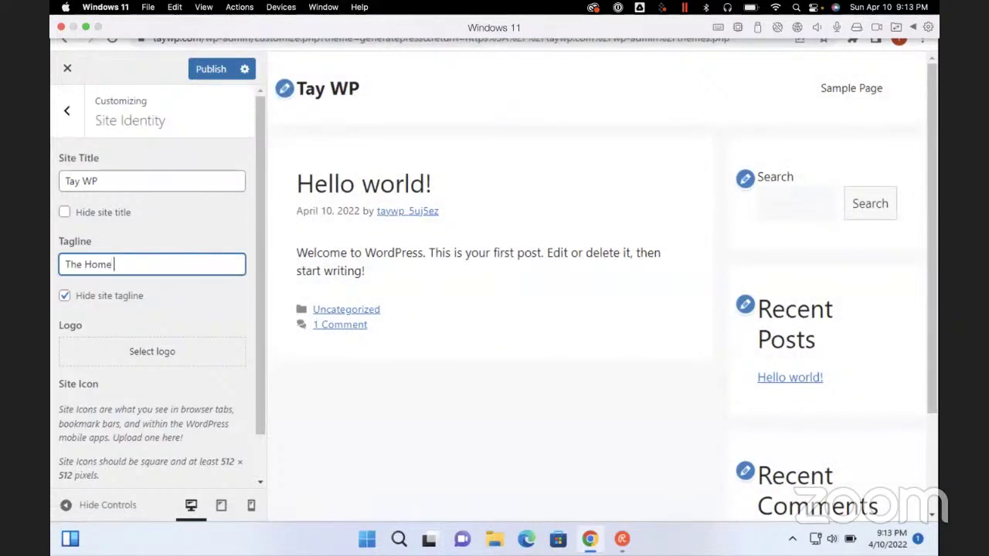
pyautogui.write(' O')
pyautogui.press('BackSpace')
pyautogui.press('BackSpace')
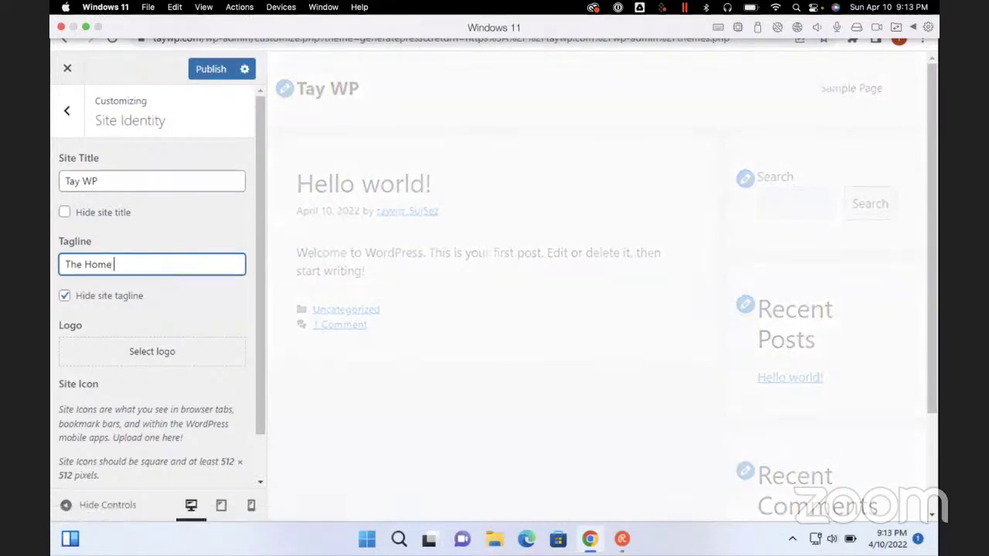
pyautogui.write('Of')
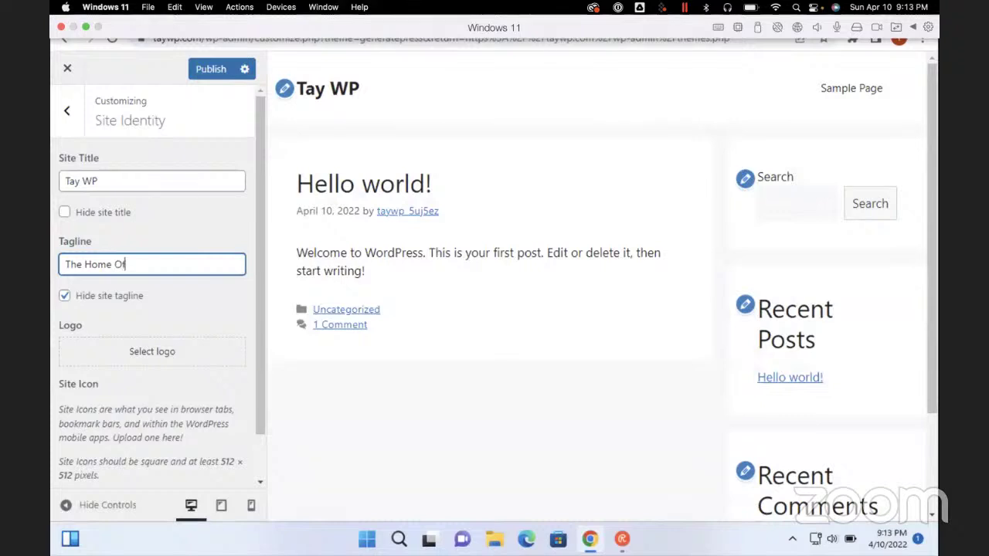
pyautogui.write(' The Tay WP ')
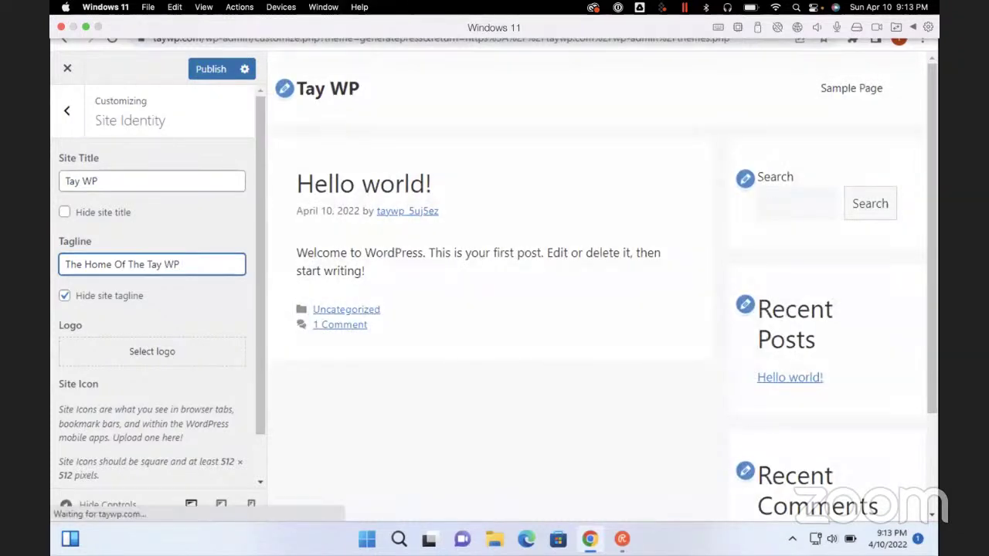
pyautogui.write('Youtube C')
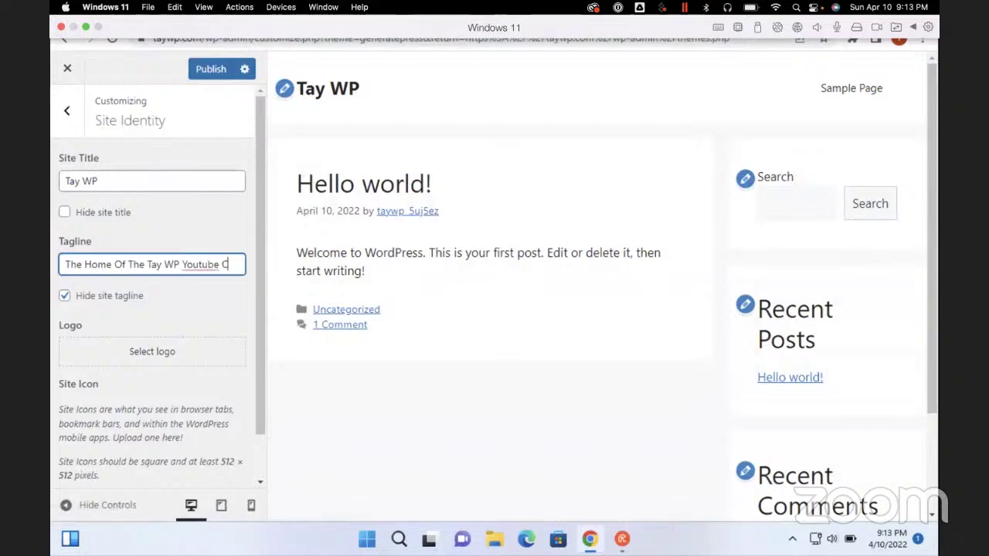
pyautogui.press('BackSpace')
pyautogui.write('Channel')
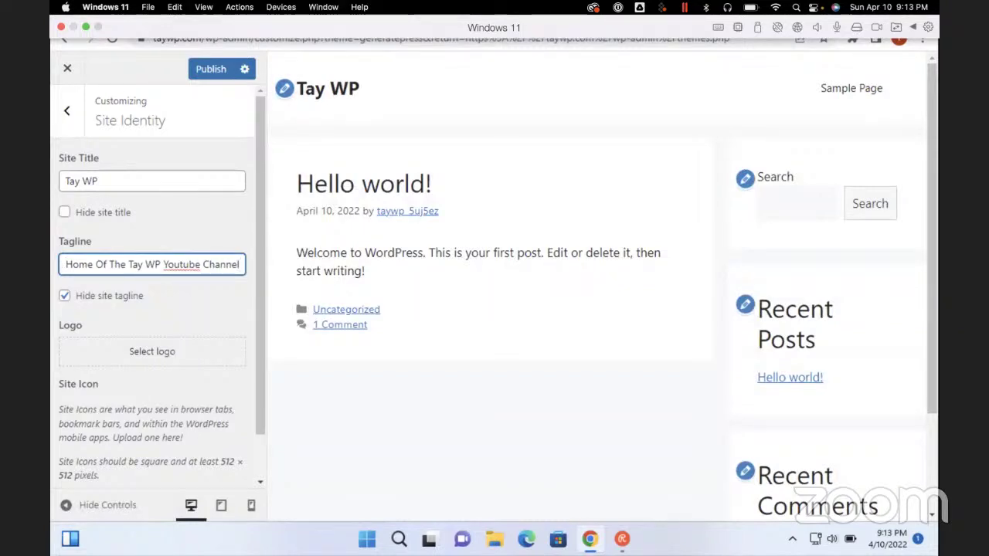
# Correct the tagline to 'The Home Of The Tay WP YouTube Channel' and apply it
pyautogui.press('Home')
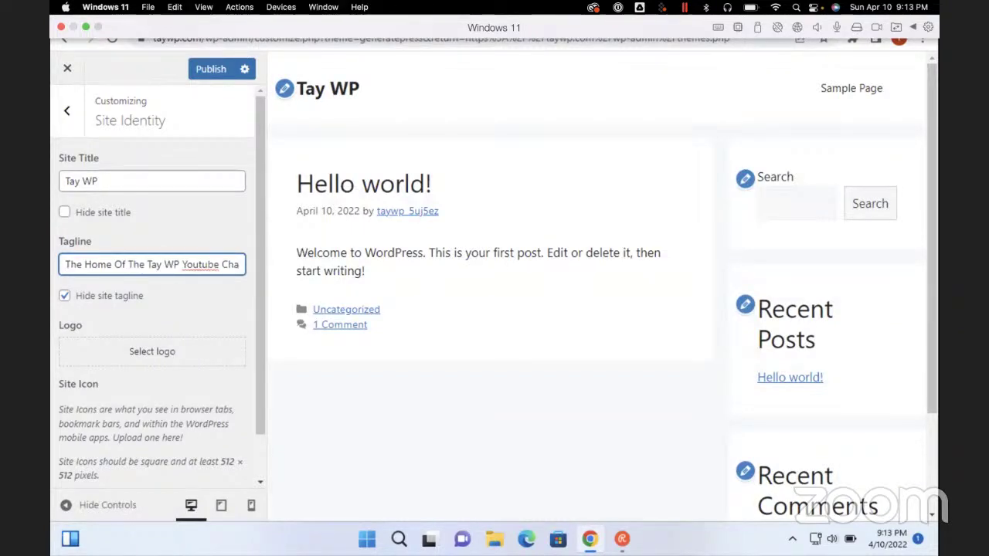
pyautogui.press('Right')
pyautogui.press('End')
pyautogui.press('Left')
pyautogui.press('Left')
pyautogui.press('Left')
pyautogui.press('Left')
pyautogui.press('Left')
pyautogui.press('Left')
pyautogui.press('Left')
pyautogui.press('Left')
pyautogui.press('Left')
pyautogui.press('Left')
pyautogui.press('Left')
pyautogui.press('Left')
pyautogui.press('Left')
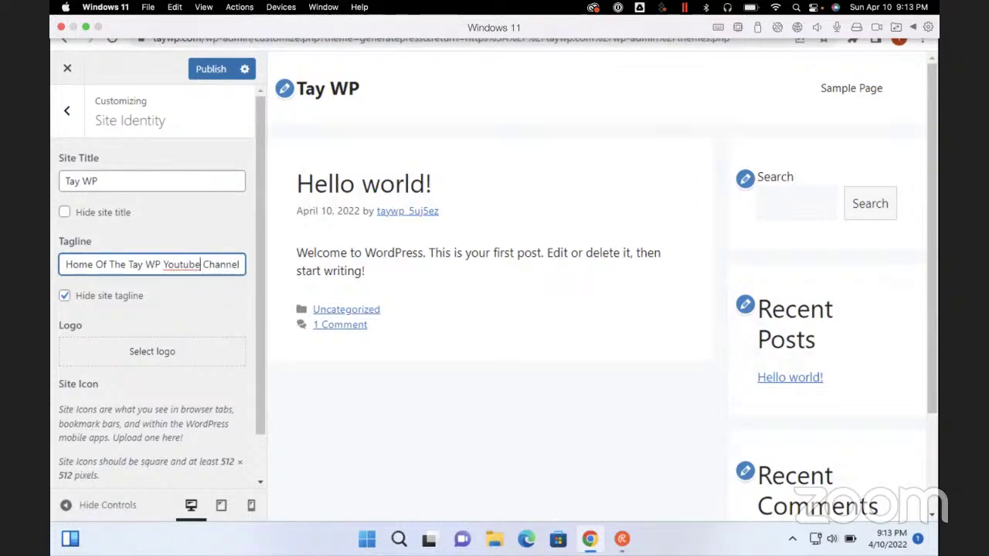
pyautogui.press('Right')
pyautogui.press('Right')
pyautogui.press('Left')
pyautogui.press('Left')
pyautogui.press('BackSpace')
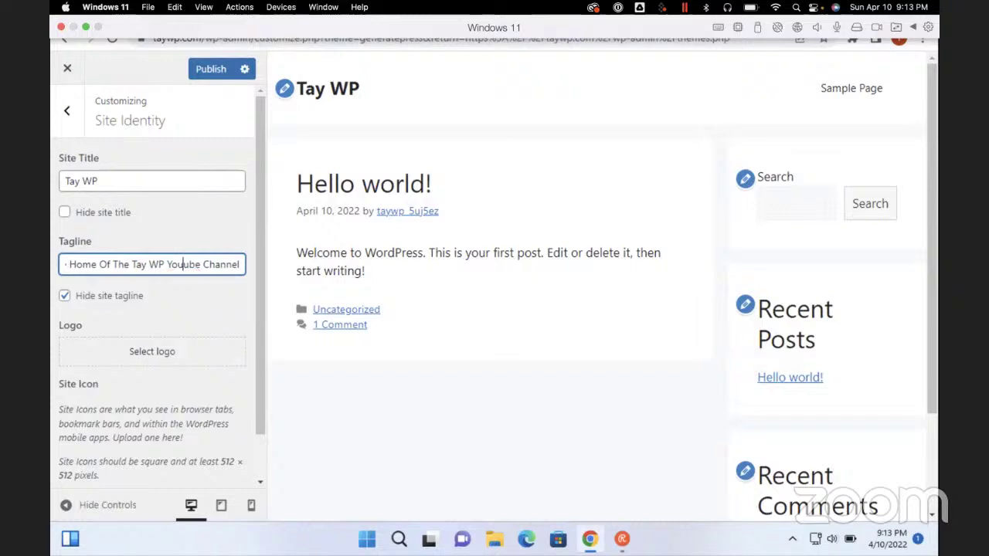
pyautogui.write('T')
pyautogui.press('Home')
pyautogui.write('The')
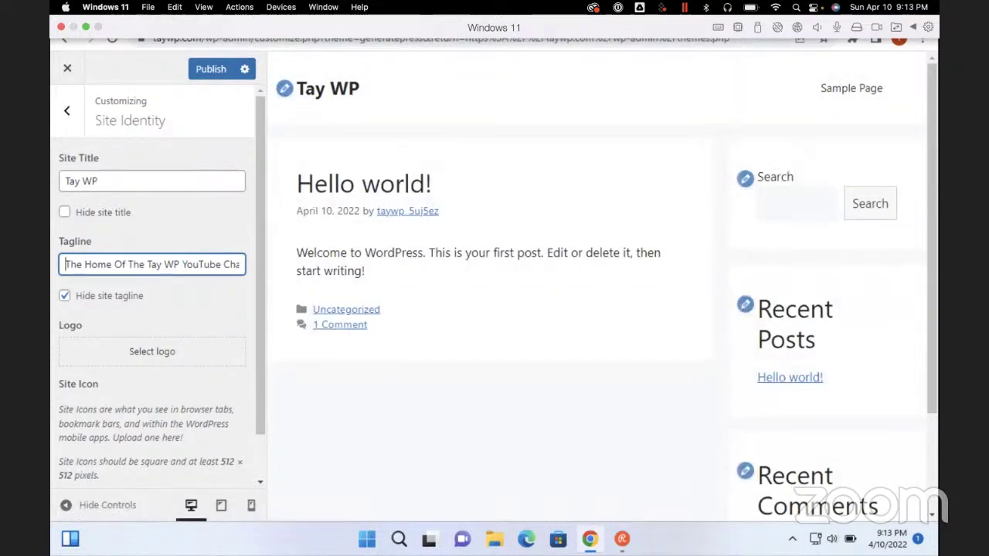
pyautogui.press('Tab')
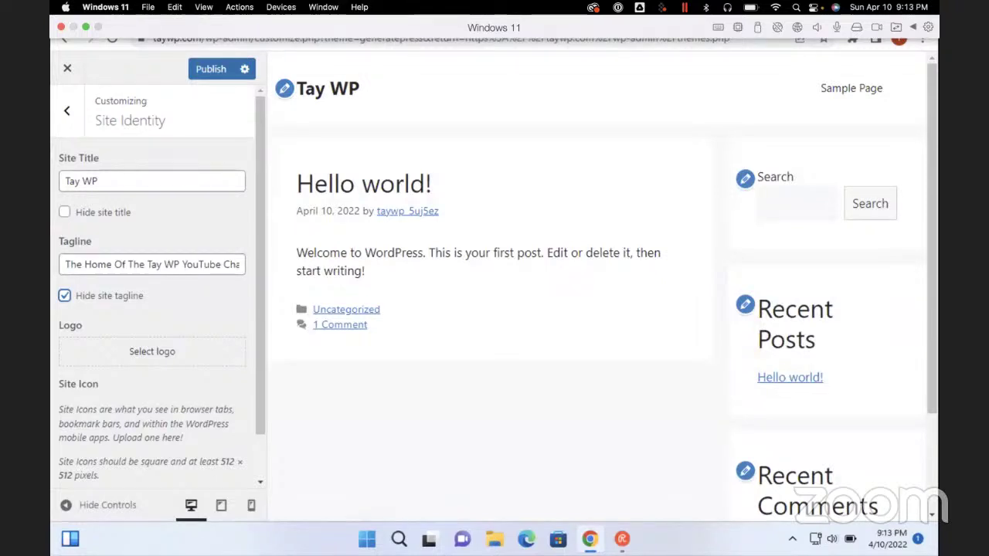
# Return from Site Identity to the main Customizer sections
pyautogui.scroll(-1, 152, 294)
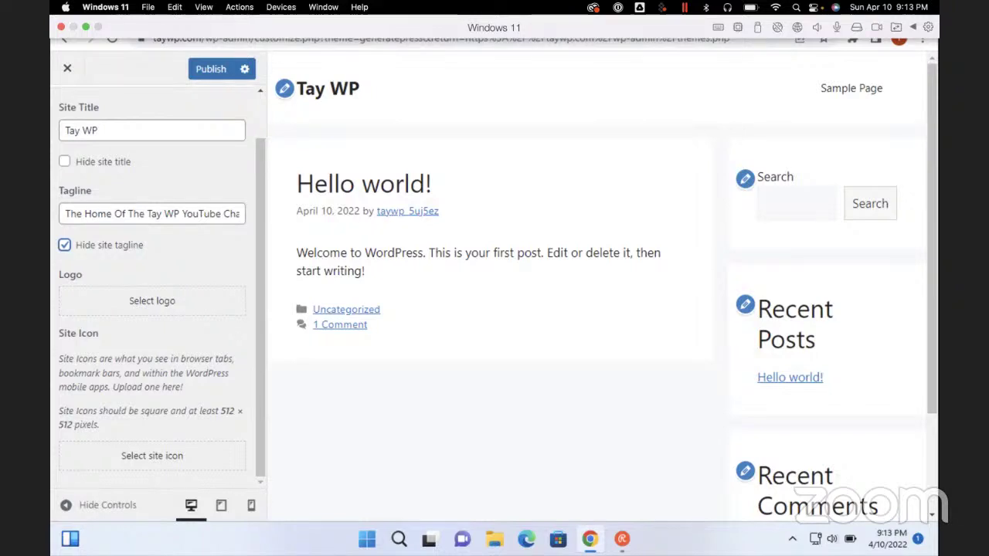
pyautogui.scroll(1, 155, 294)
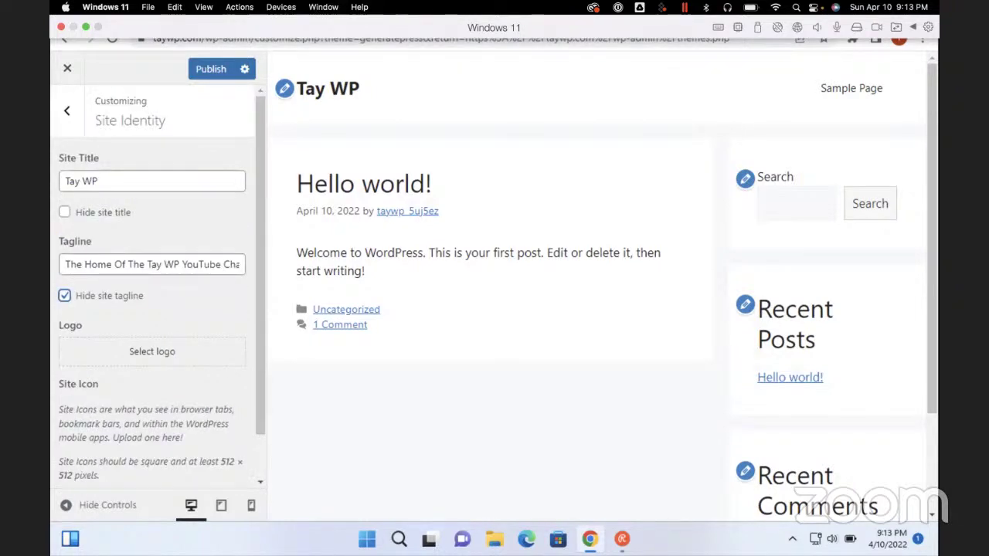
pyautogui.press('Escape')
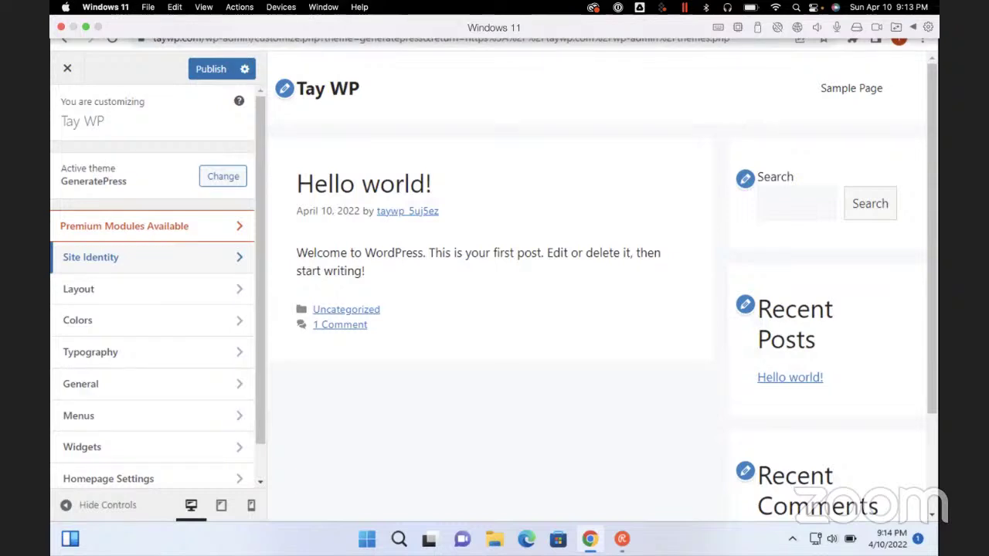
# Open Layout, review the Header layout dropdowns, then go back to the Layout list
pyautogui.click(78, 289)
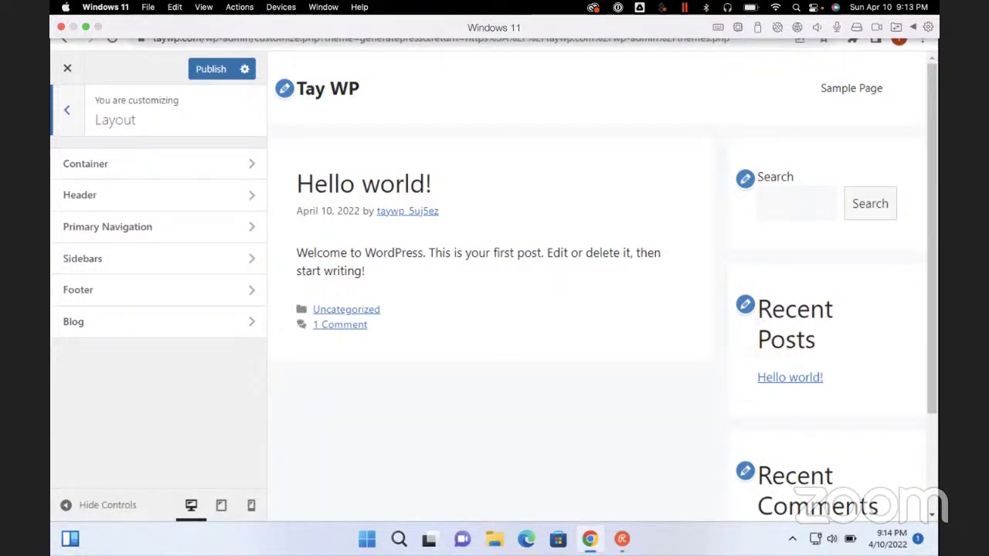
pyautogui.click(80, 195)
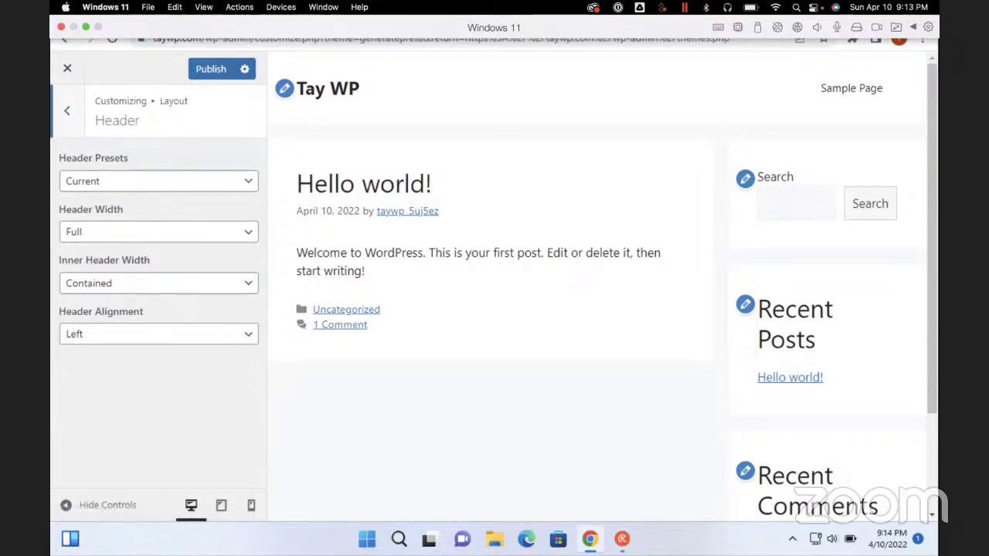
pyautogui.click(66, 110)
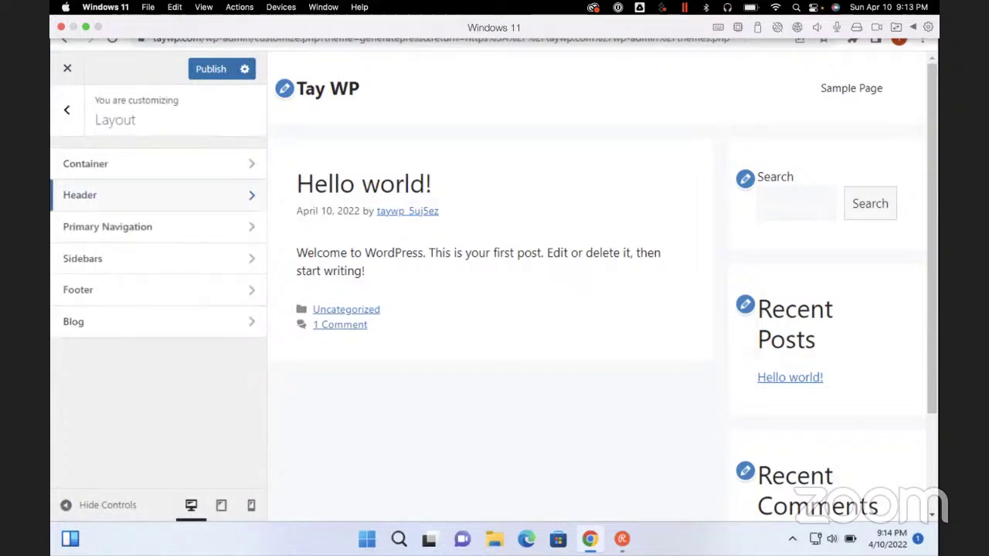
# Check the Container layout options, then open the Primary Navigation settings
pyautogui.click(85, 164)
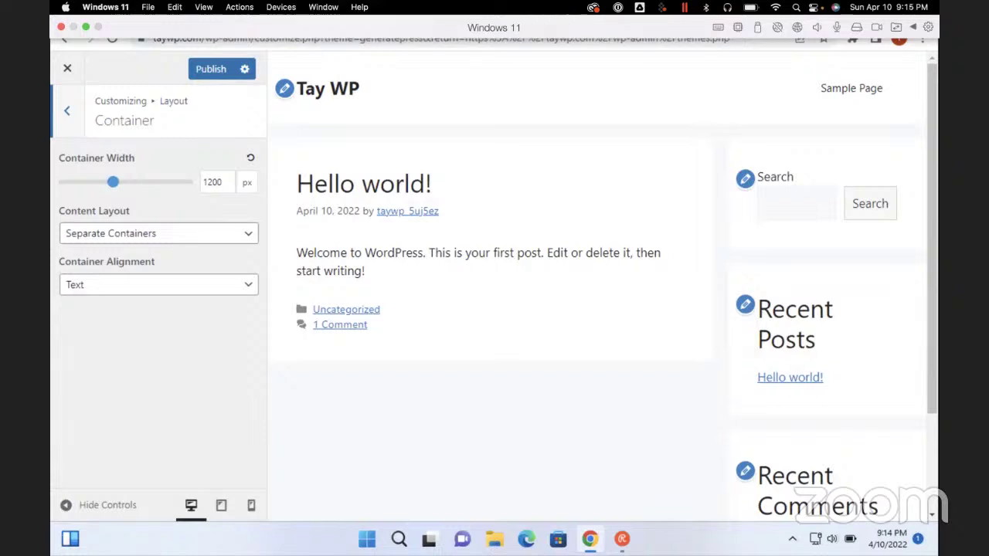
pyautogui.press('Escape')
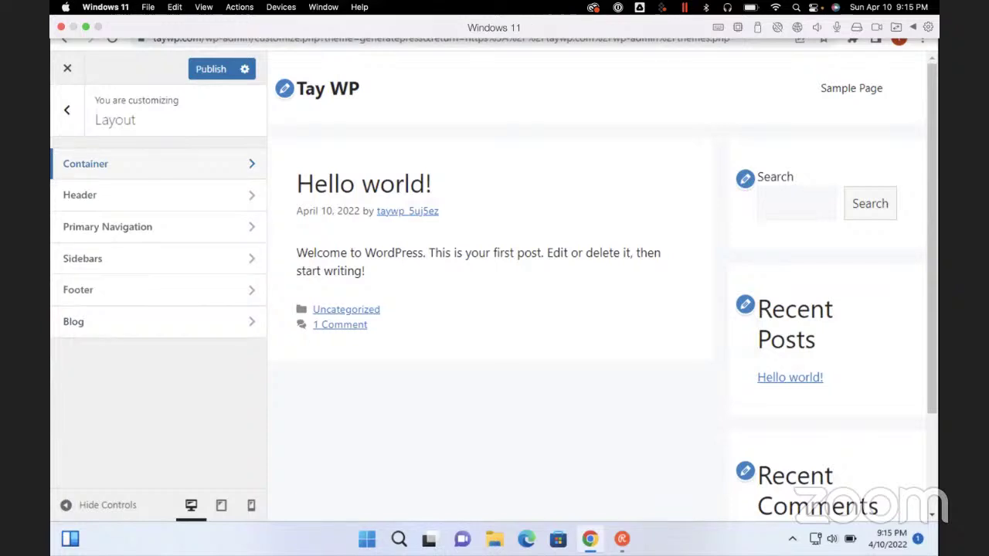
pyautogui.click(108, 227)
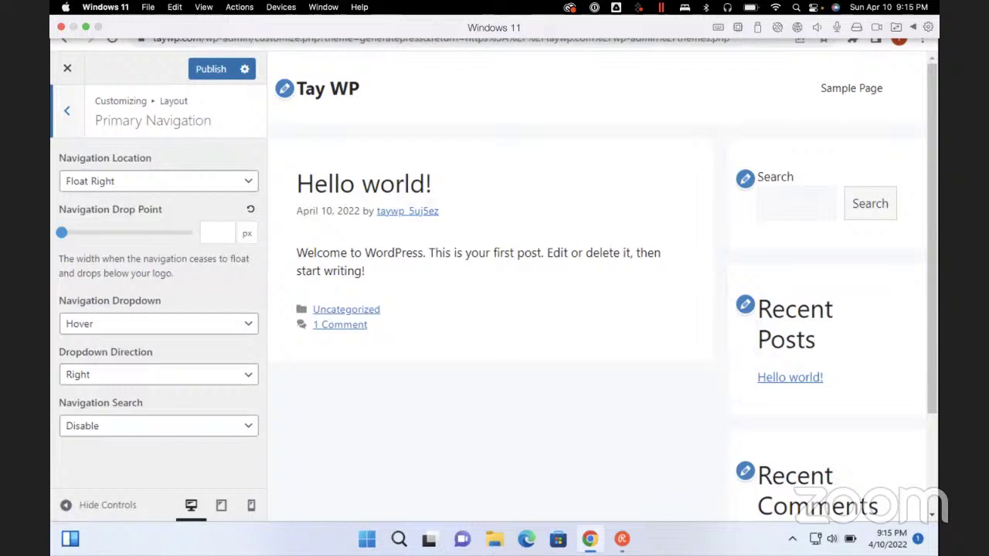
# Review the Blog layout options, then back out to the top-level Customizer sections
pyautogui.hotkey('ctrl', 'Left')
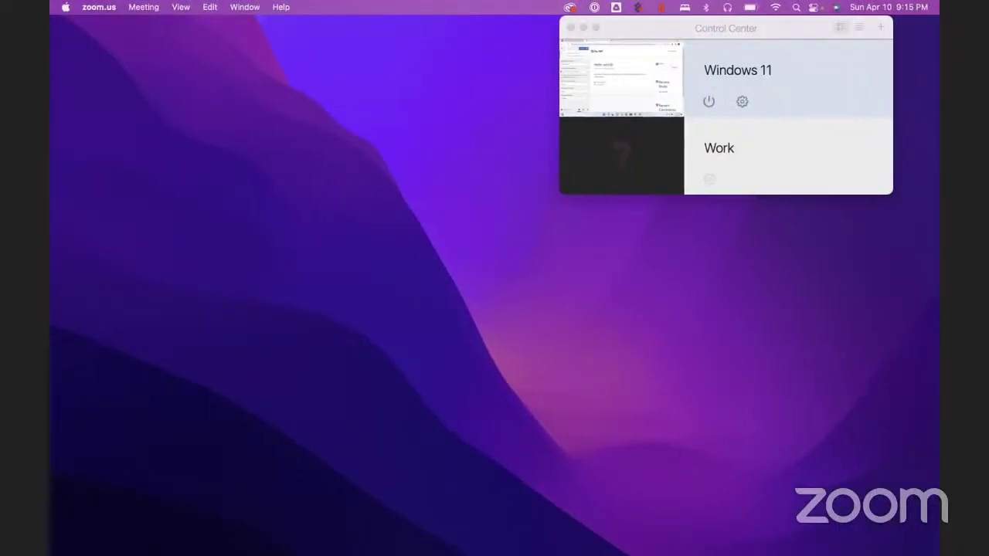
pyautogui.hotkey('ctrl', 'Right')
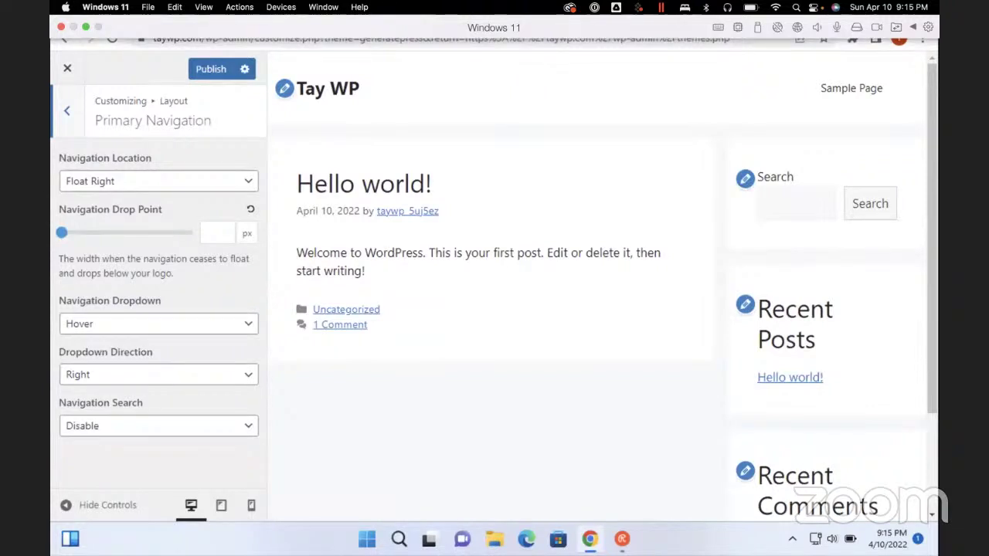
pyautogui.press('Escape')
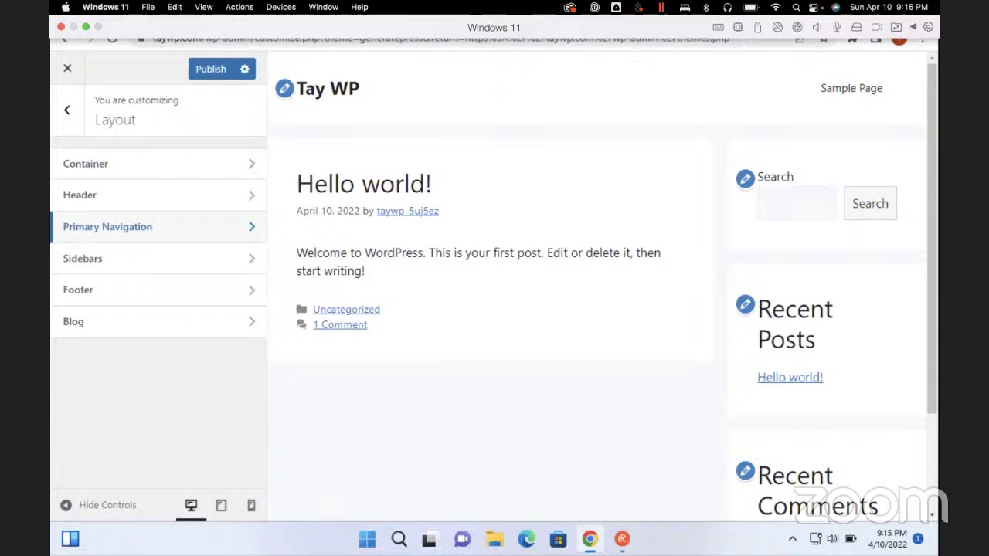
pyautogui.click(115, 321)
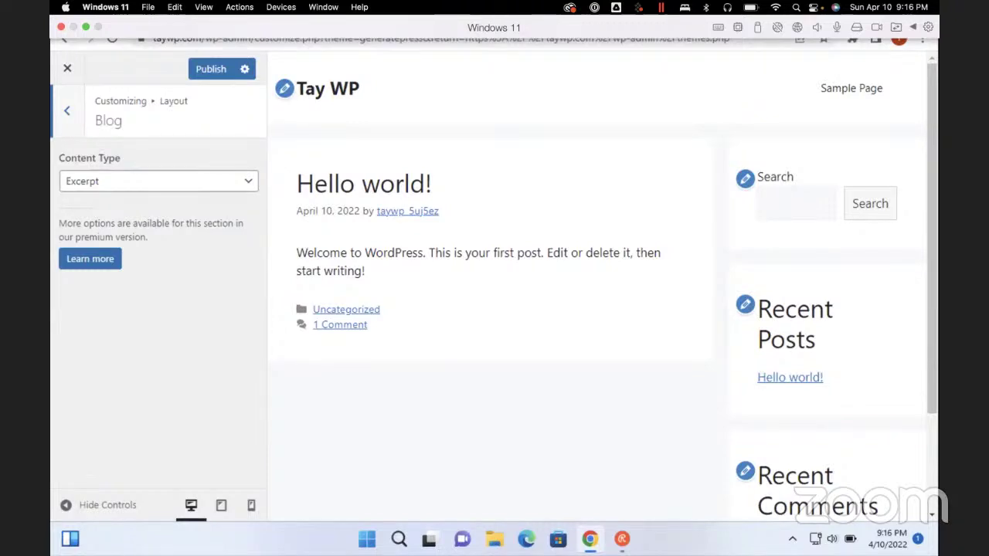
pyautogui.press('Escape')
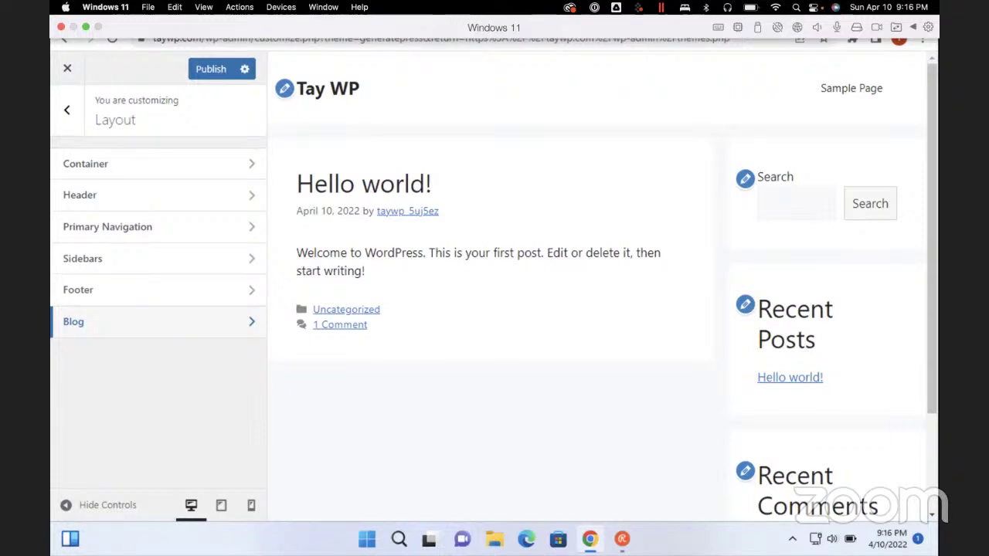
pyautogui.press('Escape')
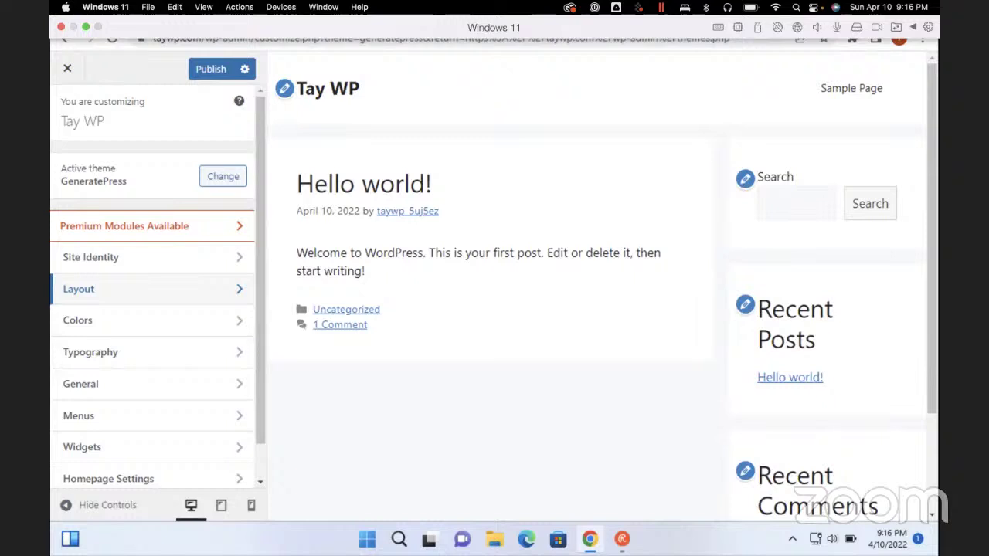
# Look over the General theme options, then go to Menus to begin a new menu
pyautogui.click(80, 384)
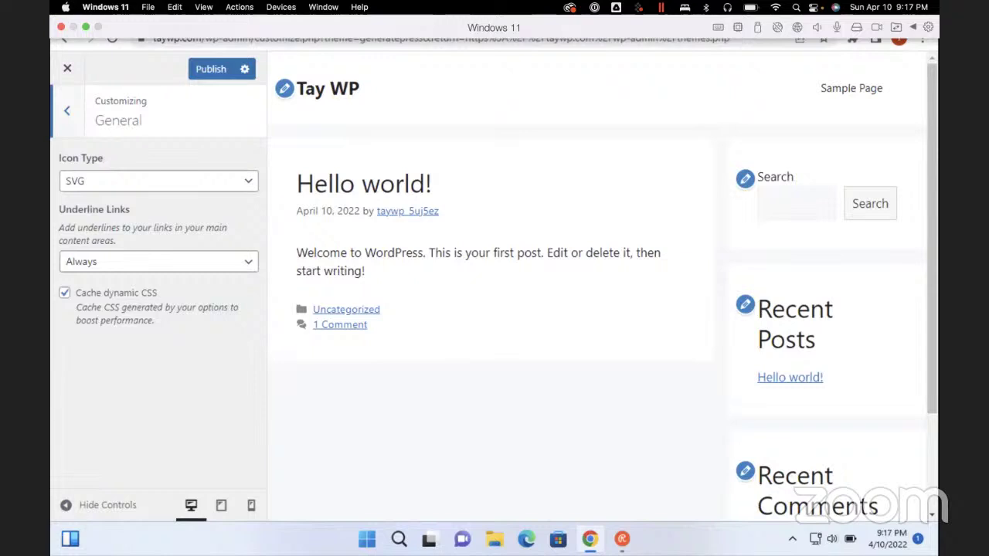
pyautogui.click(67, 111)
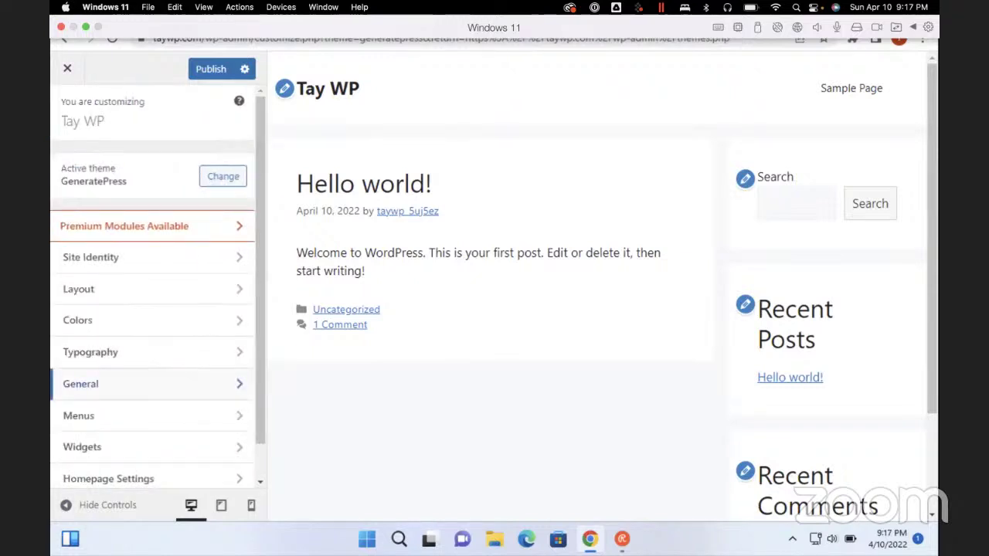
pyautogui.click(79, 416)
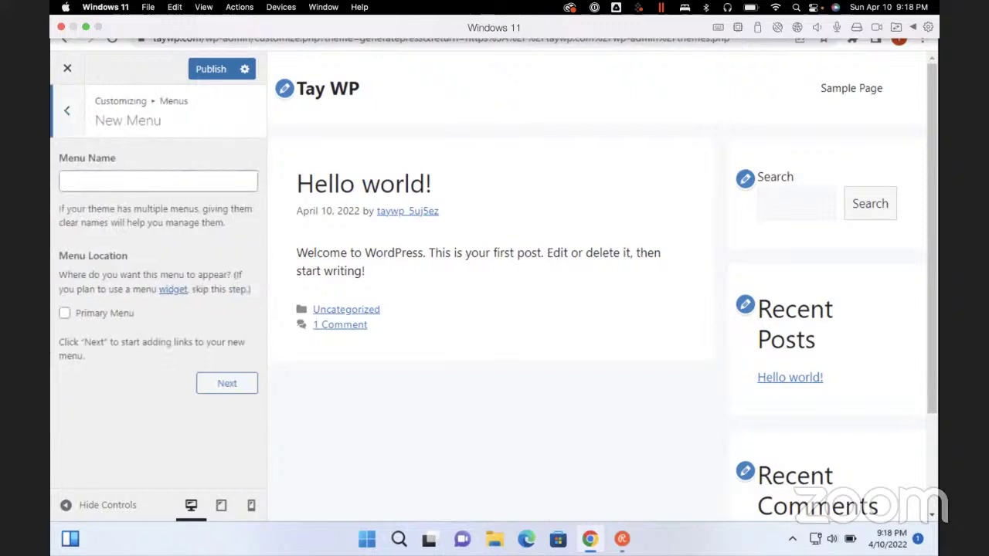
# Create a menu named 'Navigation' and assign it to the Primary Menu location
pyautogui.click(158, 181)
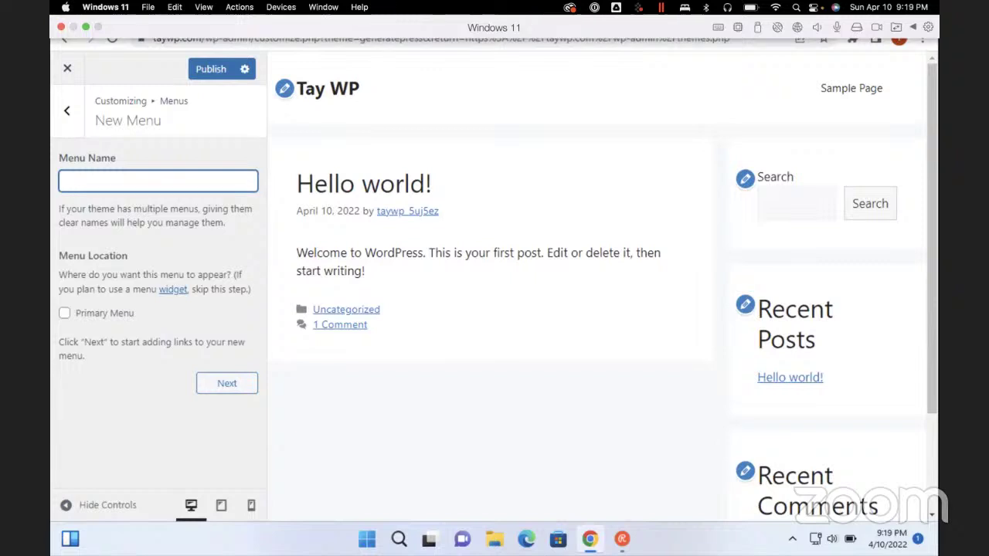
pyautogui.write('Navigation')
pyautogui.click(65, 180)
pyautogui.press('Tab')
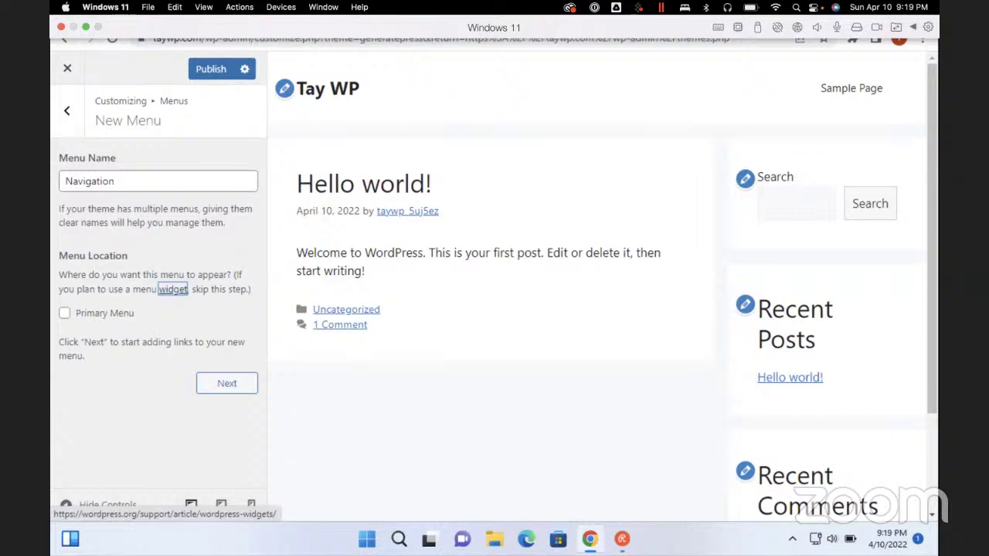
pyautogui.press('Tab')
pyautogui.press('space')
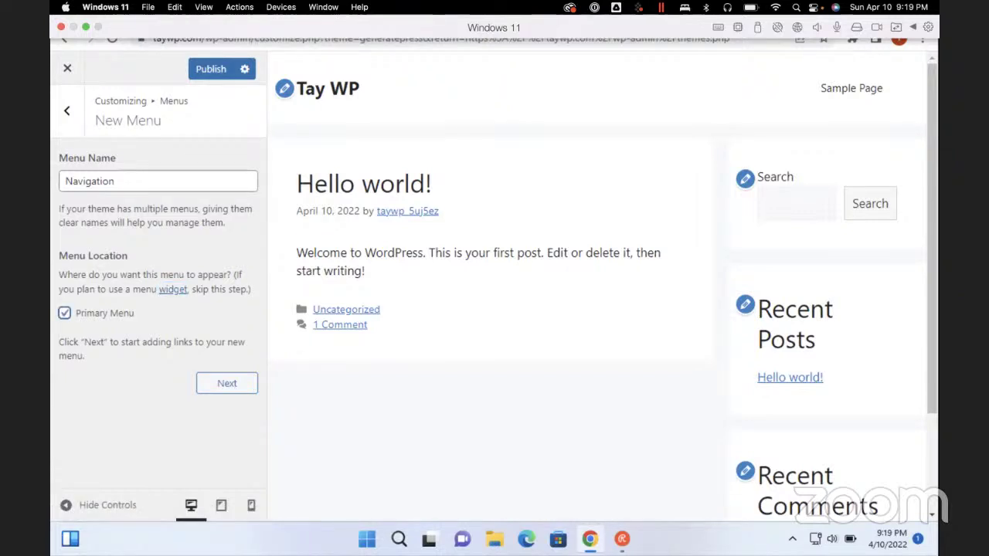
pyautogui.press('Tab')
pyautogui.press('Return')
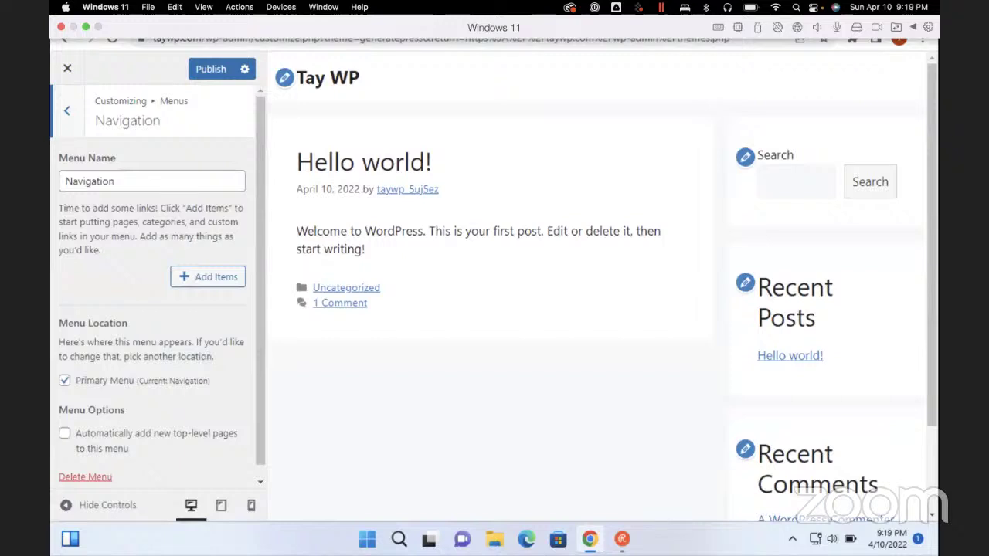
# Add new Home and About pages to the Navigation menu
pyautogui.press('Return')
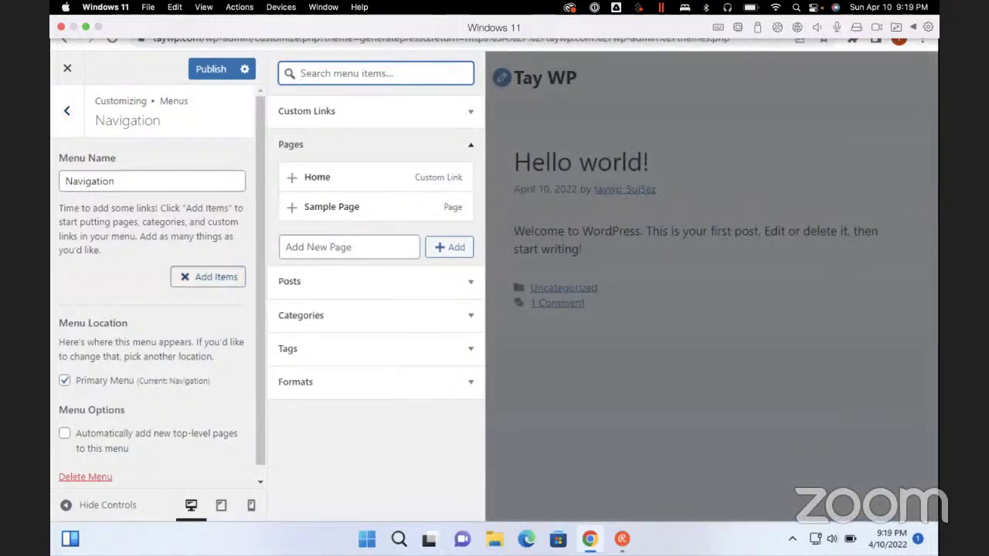
pyautogui.press('Tab')
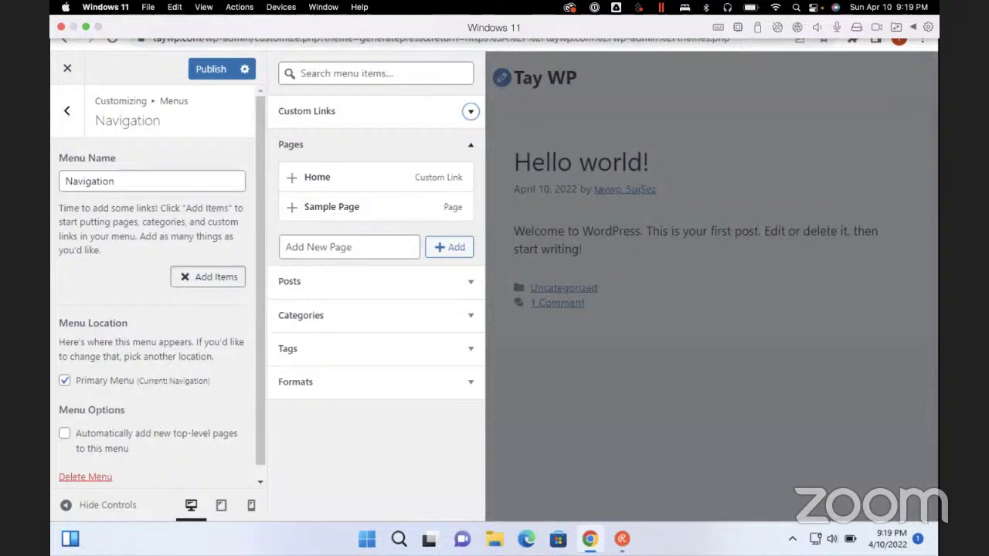
pyautogui.click(348, 247)
pyautogui.write('Home')
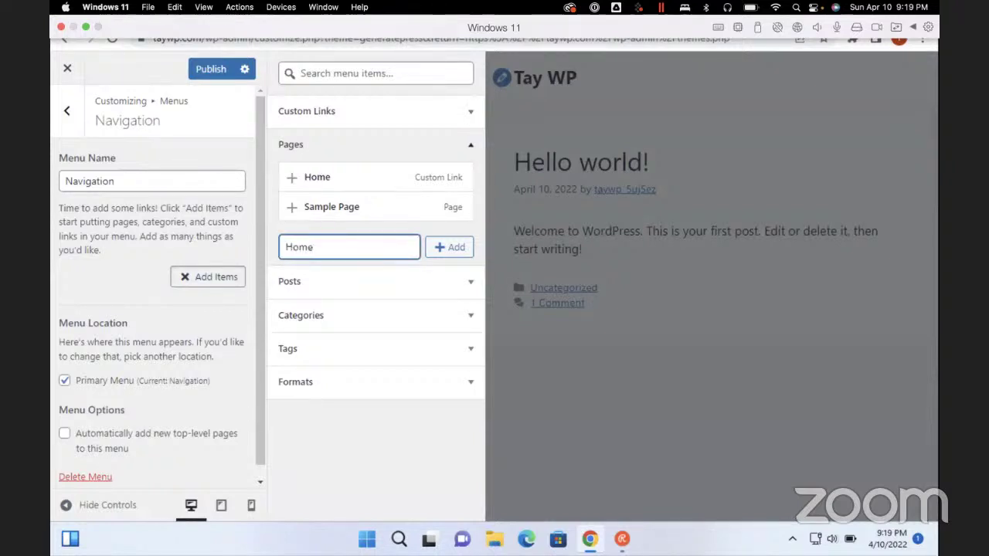
pyautogui.press('Return')
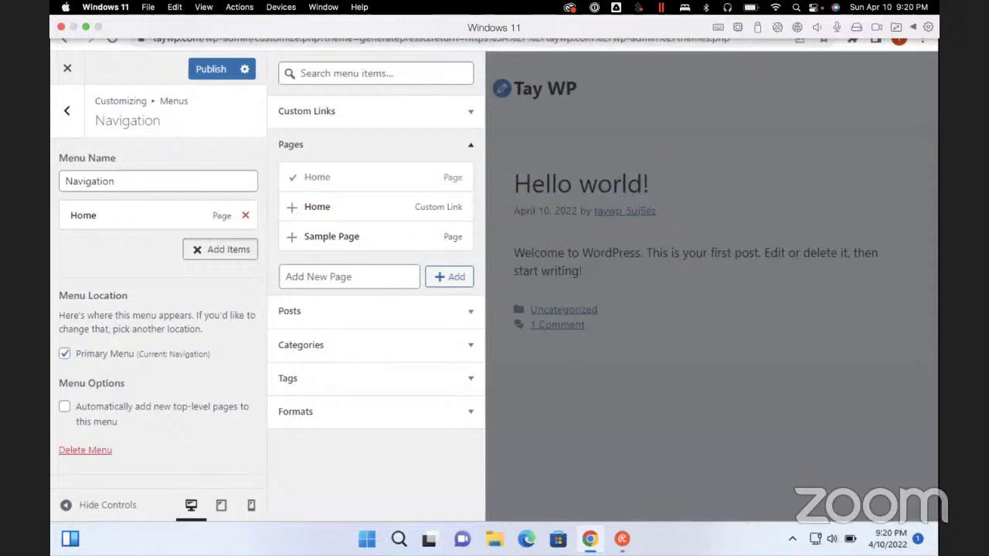
pyautogui.click(349, 277)
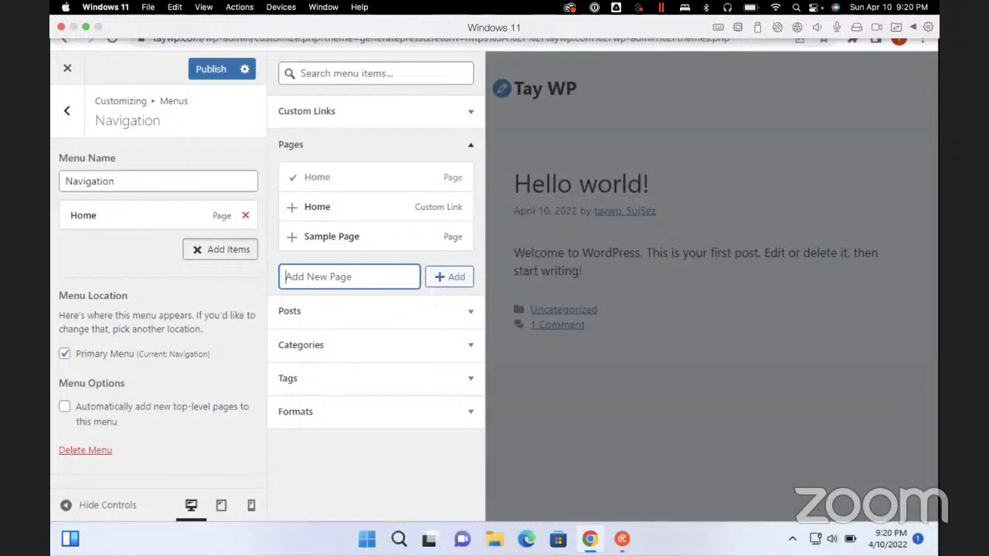
pyautogui.click(471, 145)
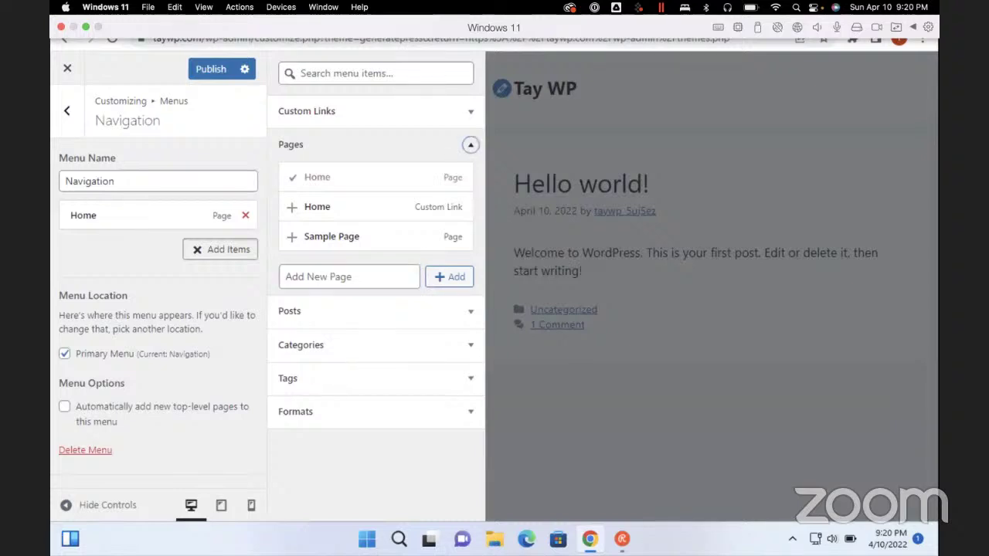
pyautogui.click(350, 277)
pyautogui.write('About')
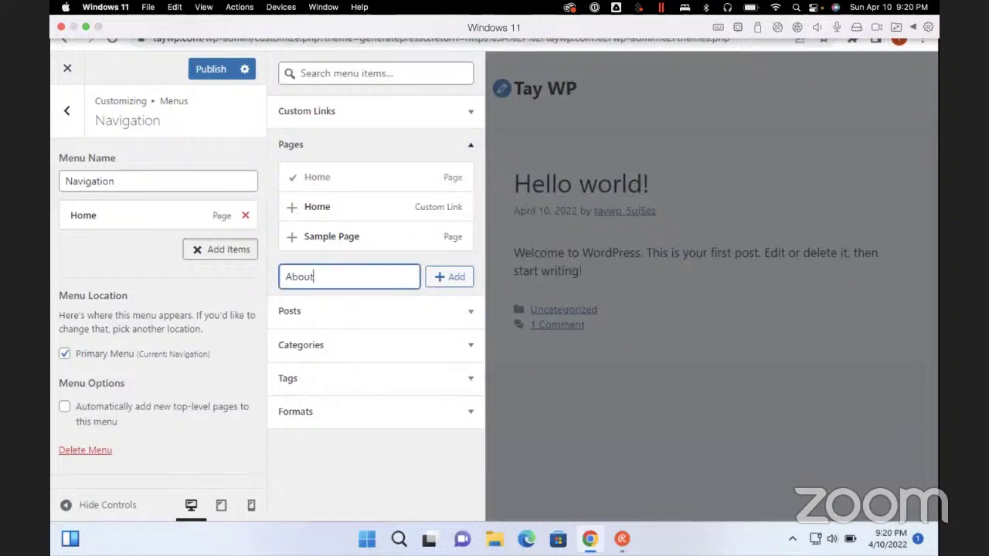
pyautogui.press('Return')
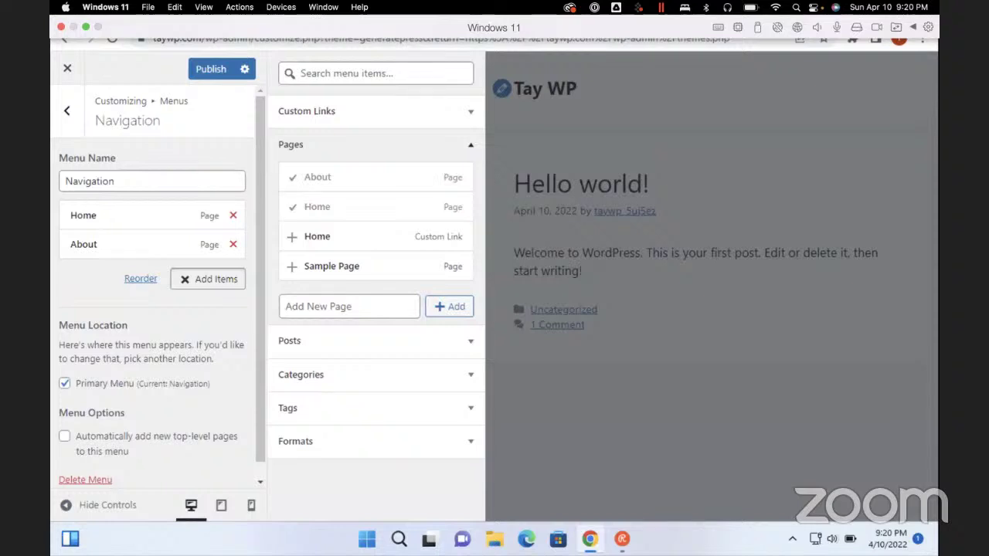
# Add new Resources and Contact pages to the menu, then close the add-items panel
pyautogui.click(349, 307)
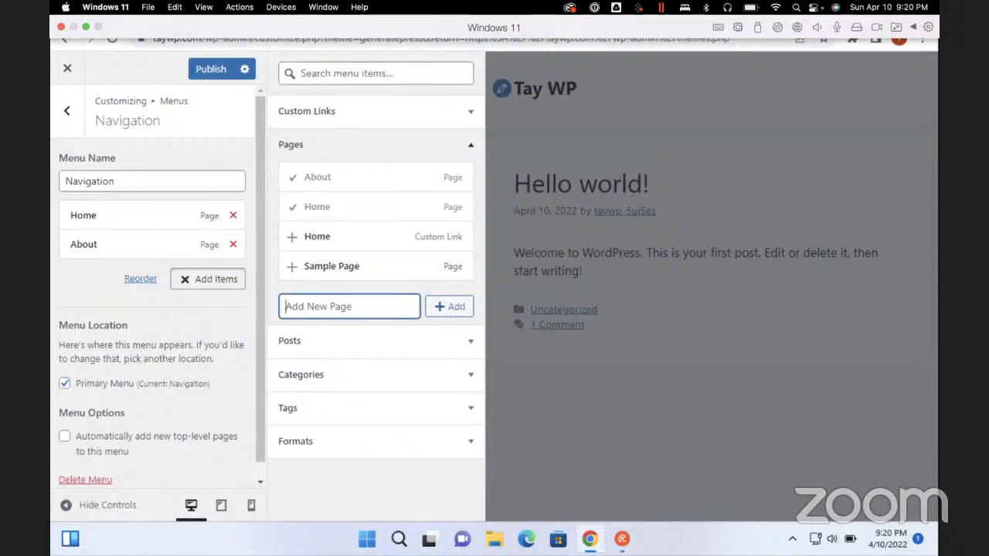
pyautogui.write('Resources')
pyautogui.press('Return')
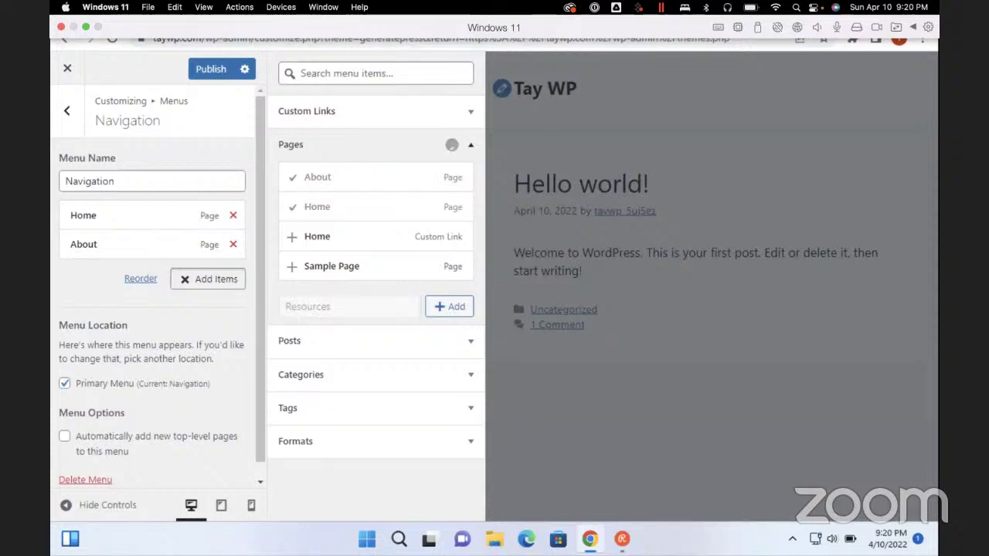
pyautogui.write('C')
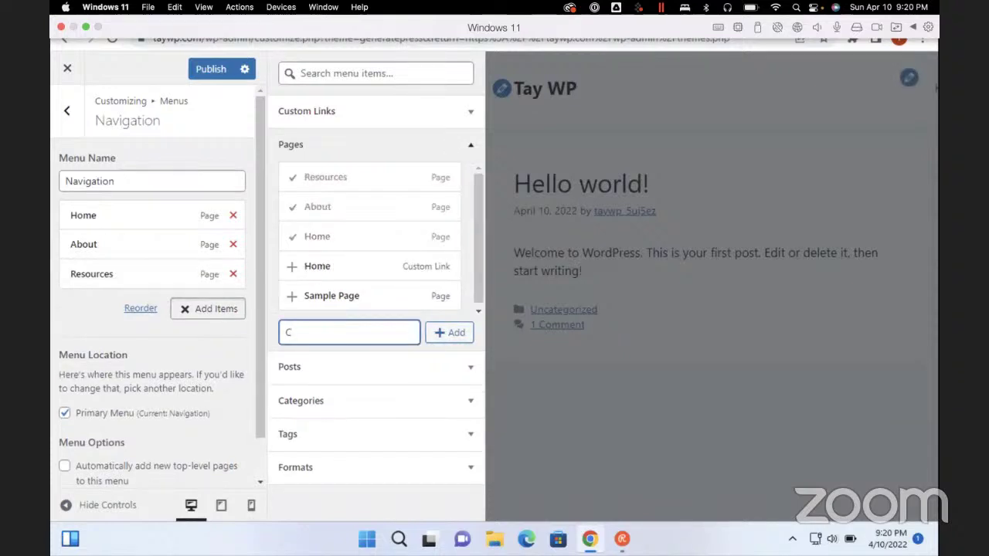
pyautogui.write('ontact')
pyautogui.press('Return')
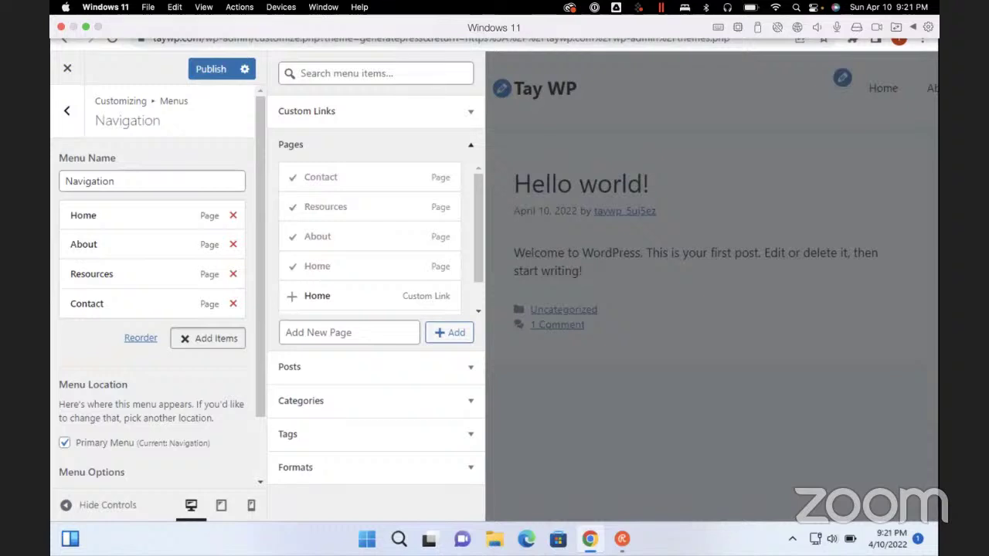
pyautogui.press('Escape')
pyautogui.press('Escape')
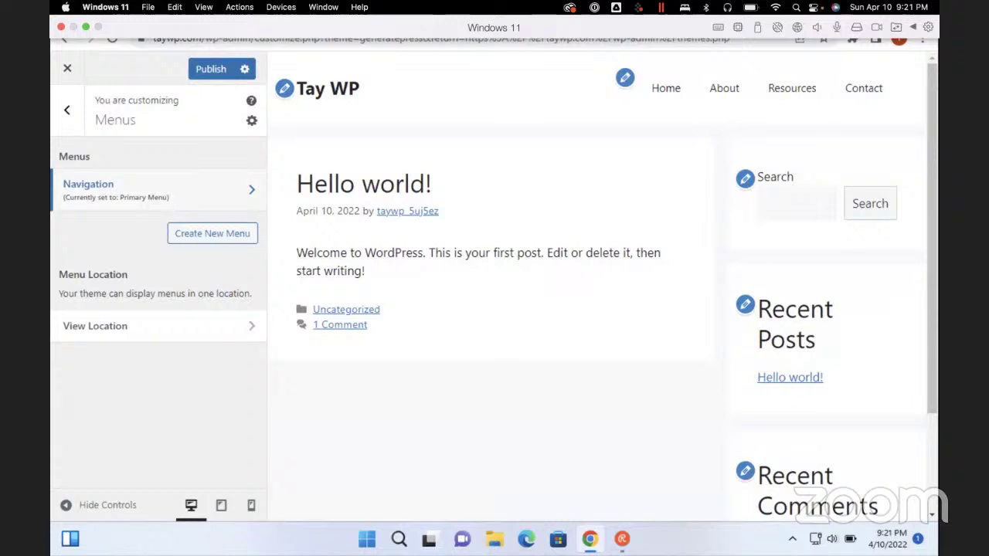
# Return to the main Customizer panel and open Widgets to list the sidebar, header and footer areas
pyautogui.press('Escape')
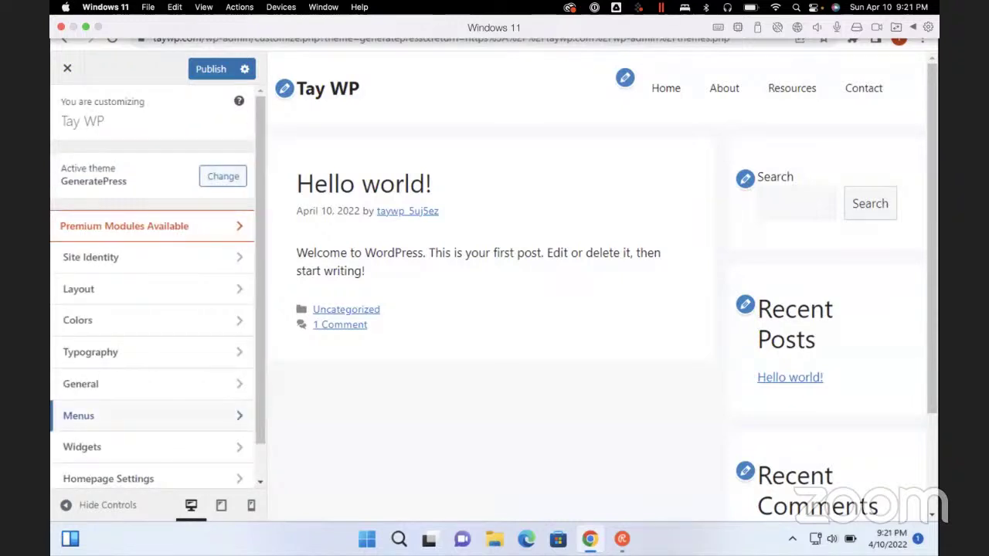
pyautogui.press('Tab')
pyautogui.press('Return')
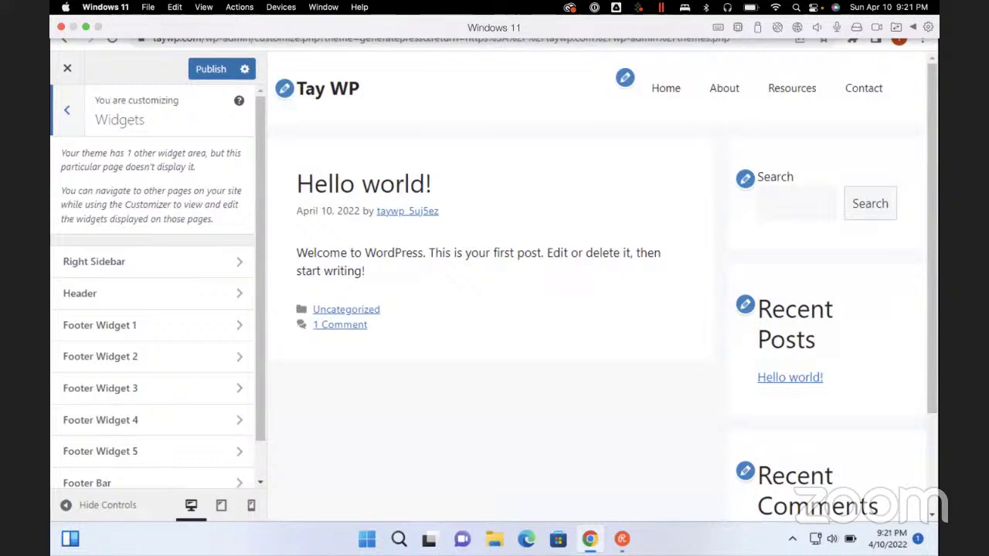
# Open the Right Sidebar widget area, dismiss the welcome guide and delete all its widget blocks
pyautogui.click(94, 262)
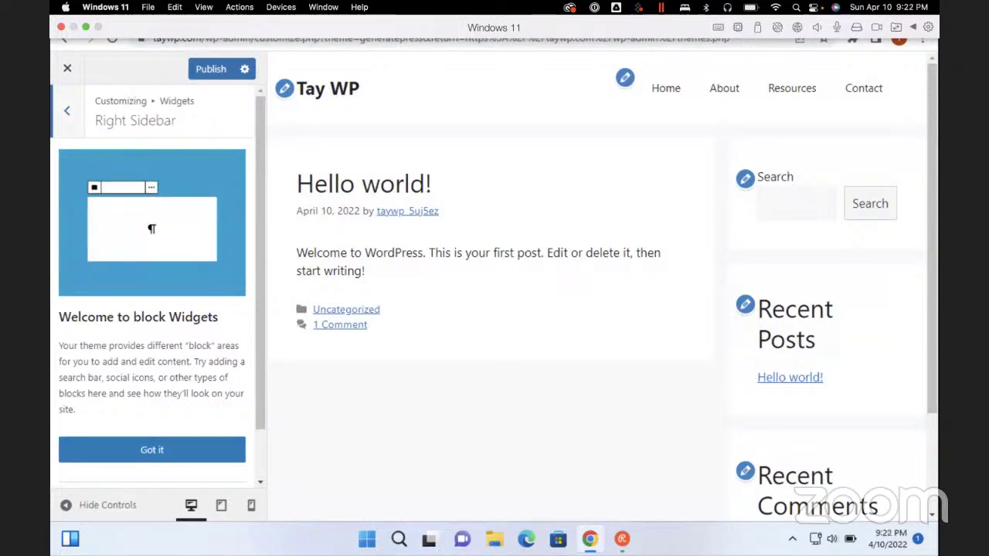
pyautogui.click(152, 449)
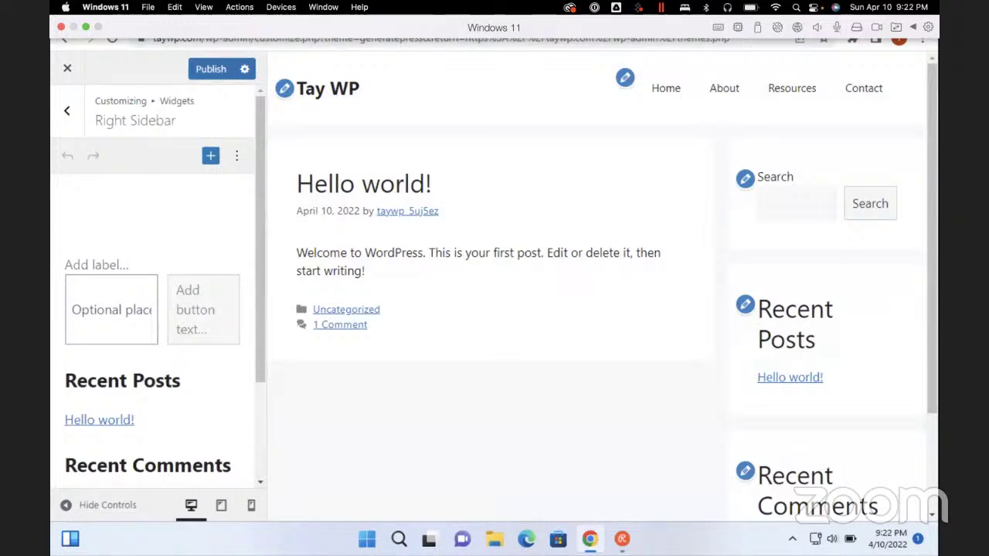
pyautogui.scroll(-3, 152, 431)
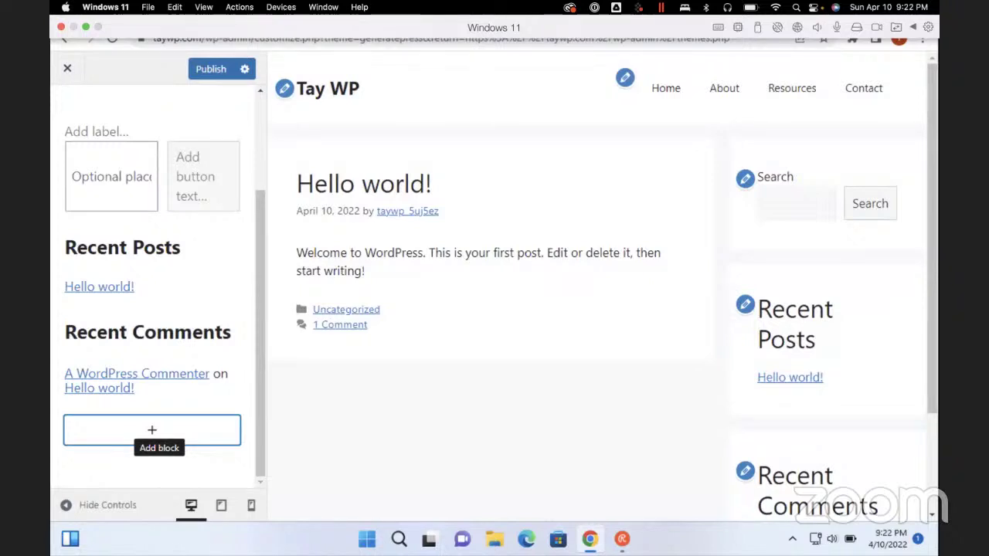
pyautogui.scroll(3, 152, 430)
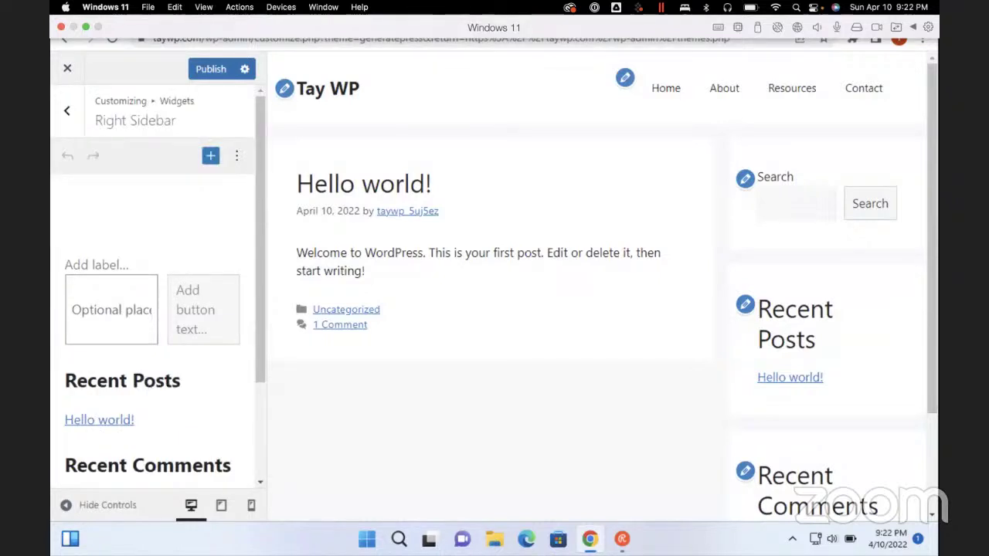
pyautogui.click(237, 155)
pyautogui.press('Down')
pyautogui.press('Down')
pyautogui.press('Down')
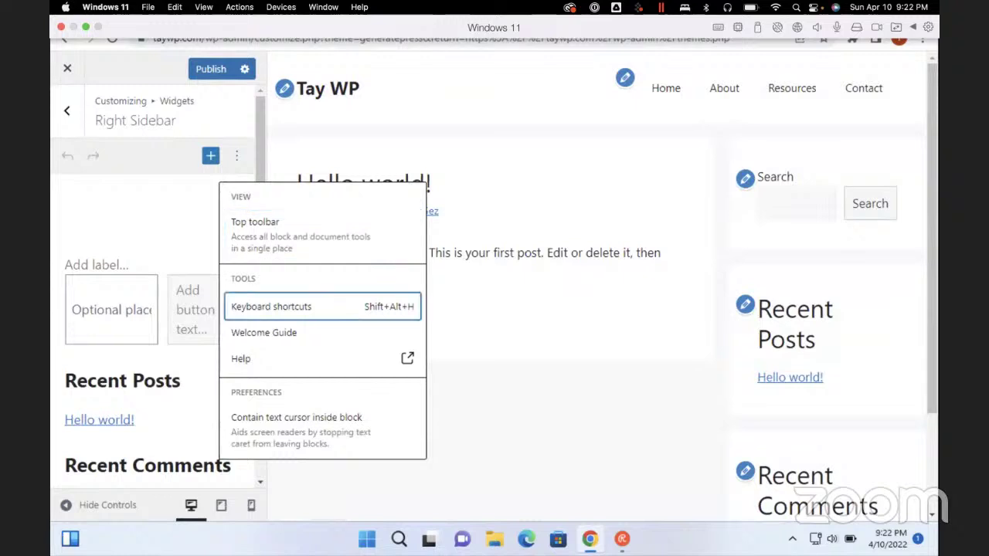
pyautogui.press('Escape')
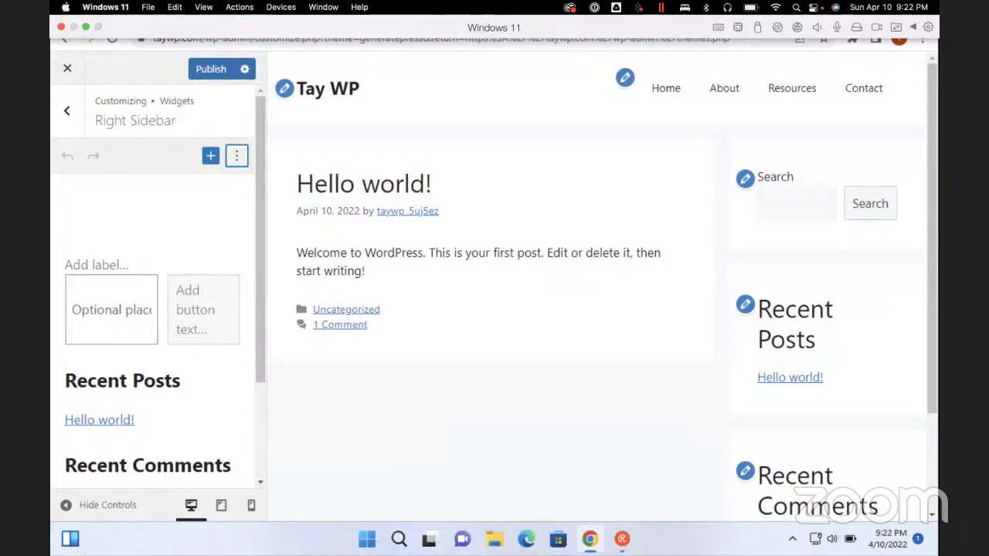
pyautogui.press('Tab')
pyautogui.hotkey('ctrl', 'a')
pyautogui.hotkey('ctrl', 'a')
pyautogui.press('Delete')
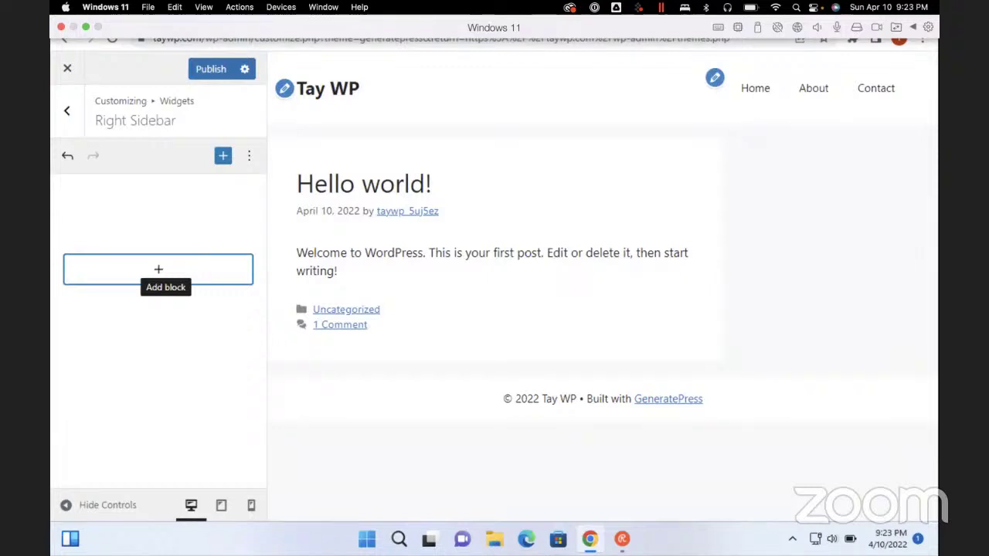
# Look at the Header widget area, then back out to the top-level Customizer sections
pyautogui.press('Escape')
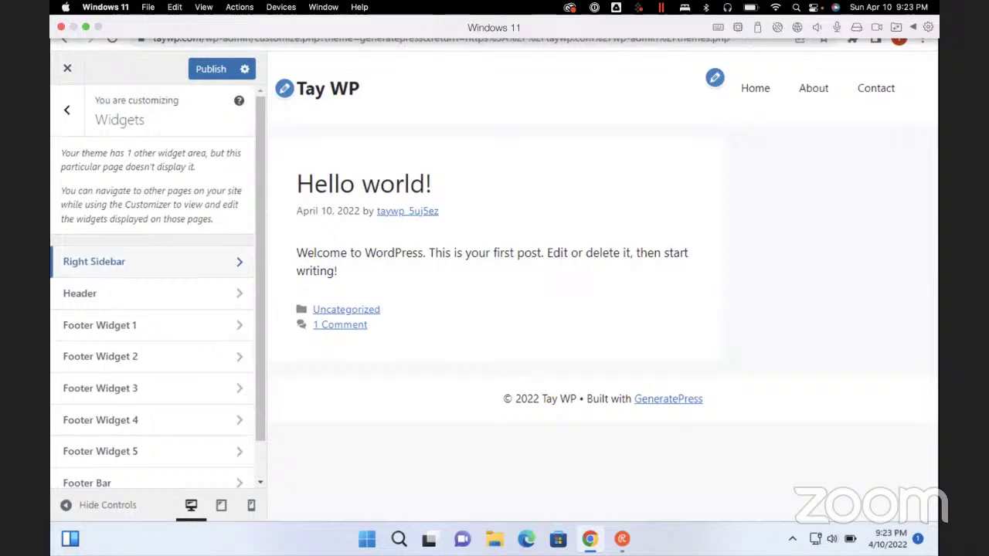
pyautogui.click(80, 293)
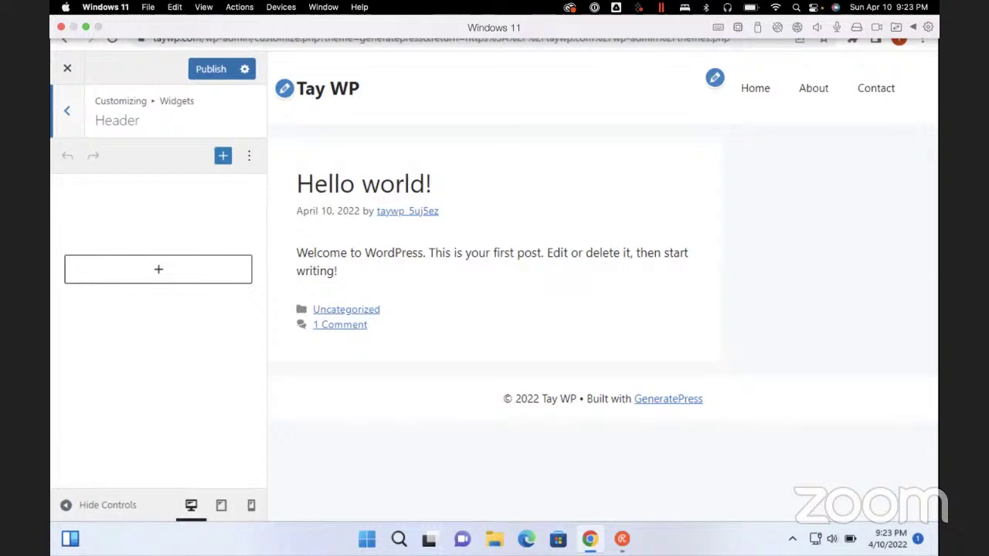
pyautogui.press('Escape')
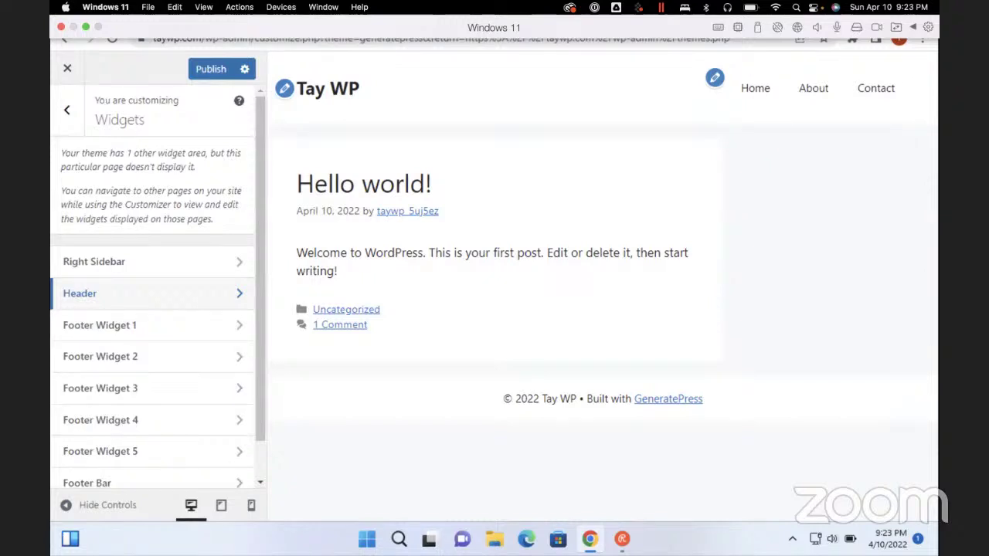
pyautogui.press('Escape')
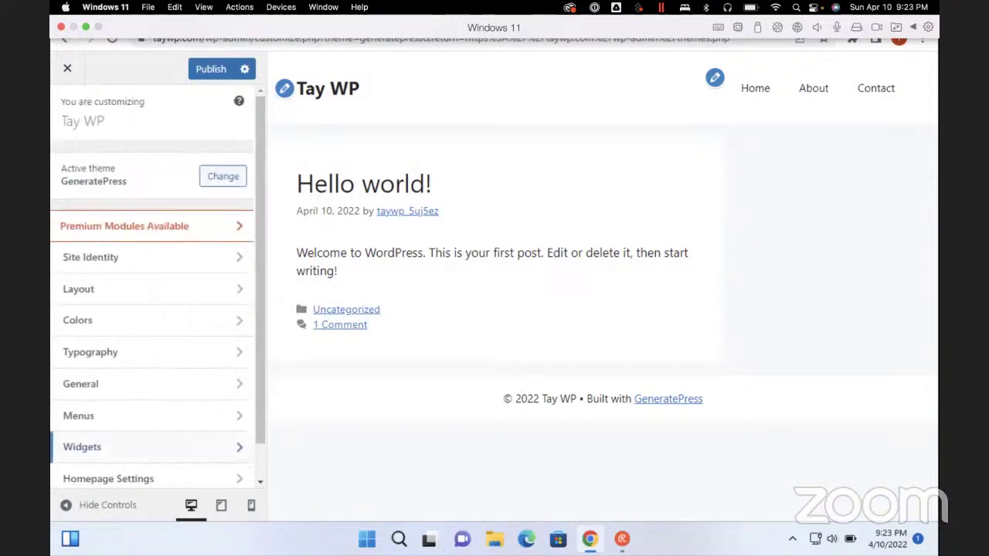
pyautogui.scroll(-1, 158, 284)
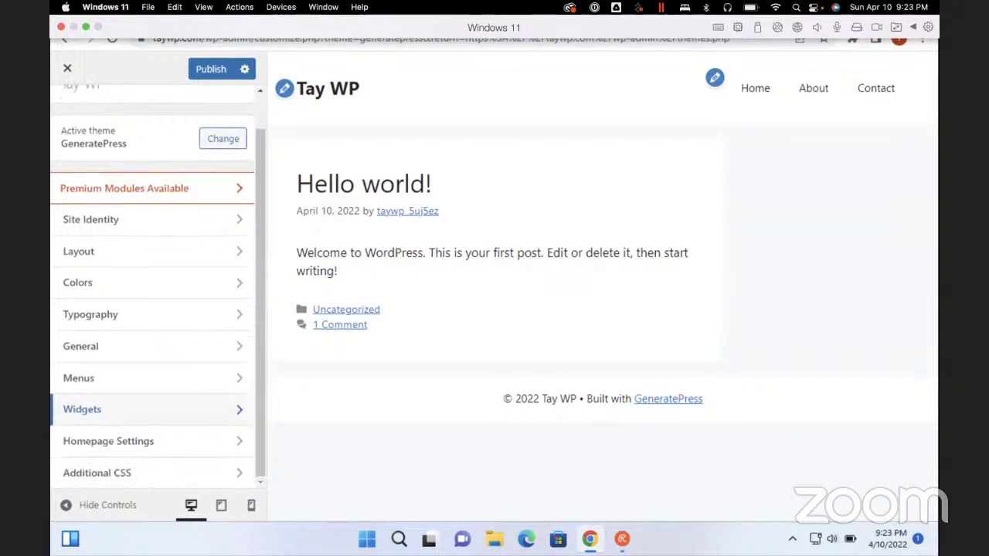
# Set the homepage to display a static page with Sample Page selected
pyautogui.click(108, 442)
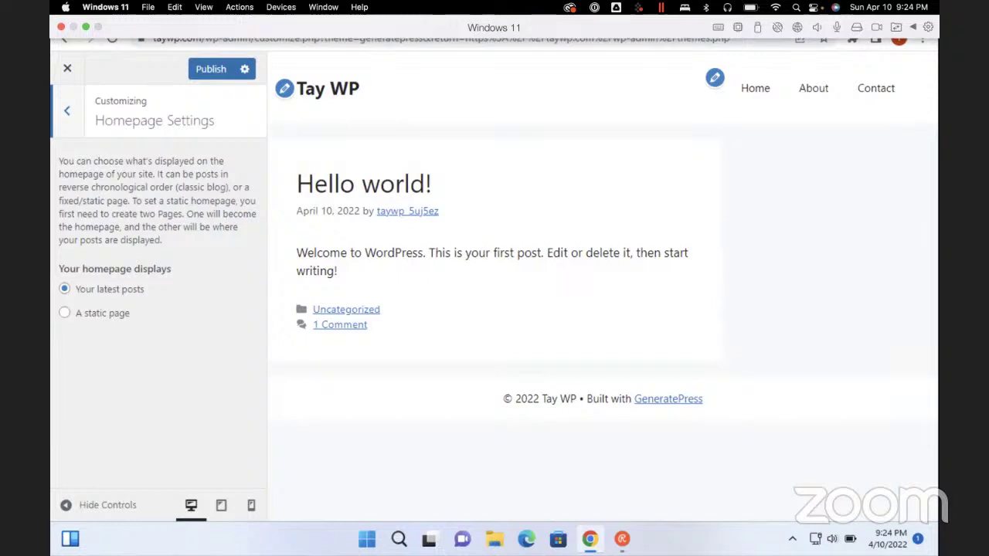
pyautogui.click(64, 312)
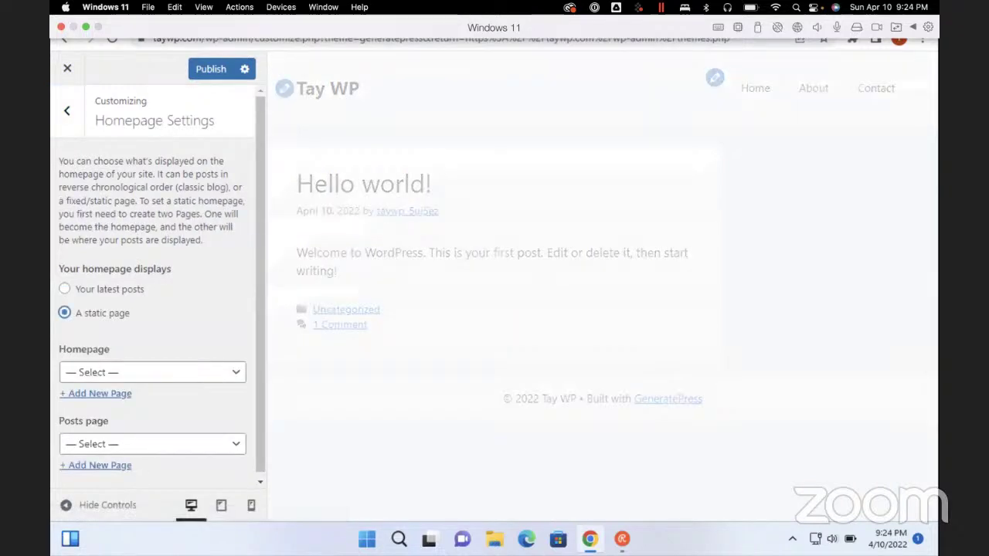
pyautogui.press('Tab')
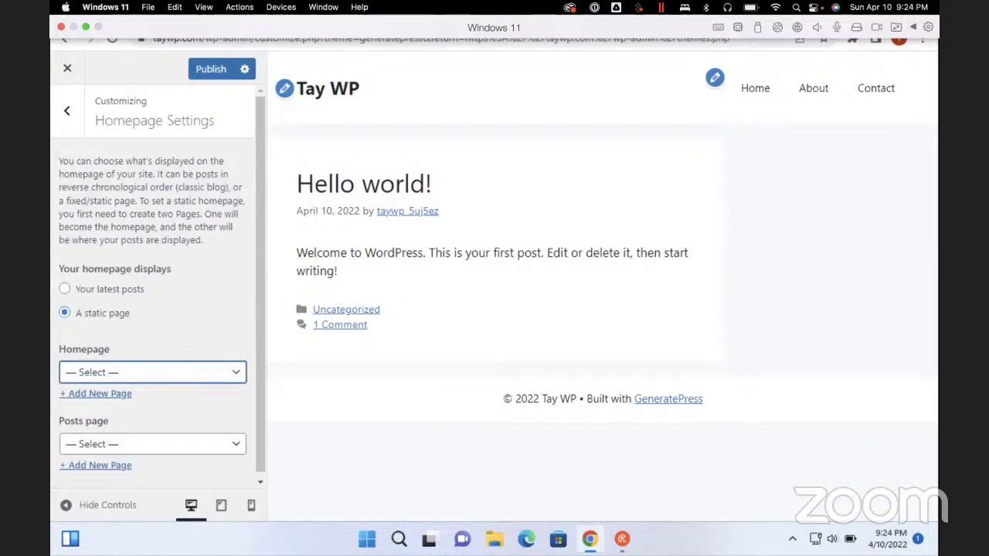
pyautogui.press('Down')
pyautogui.press('Up')
# Pick Home as the static homepage and return to the main Customizer sections
pyautogui.press('Down')
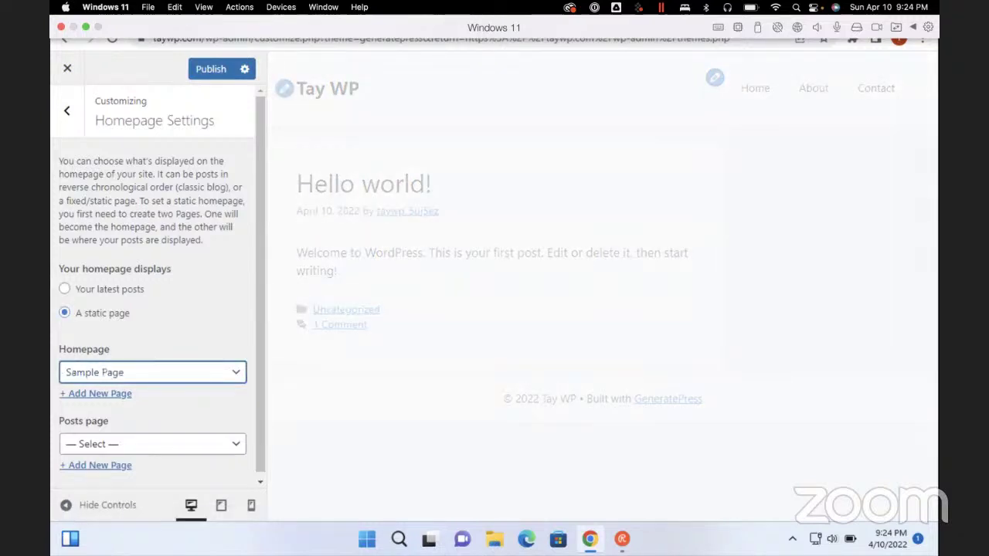
pyautogui.press('Down')
pyautogui.press('Down')
pyautogui.press('Up')
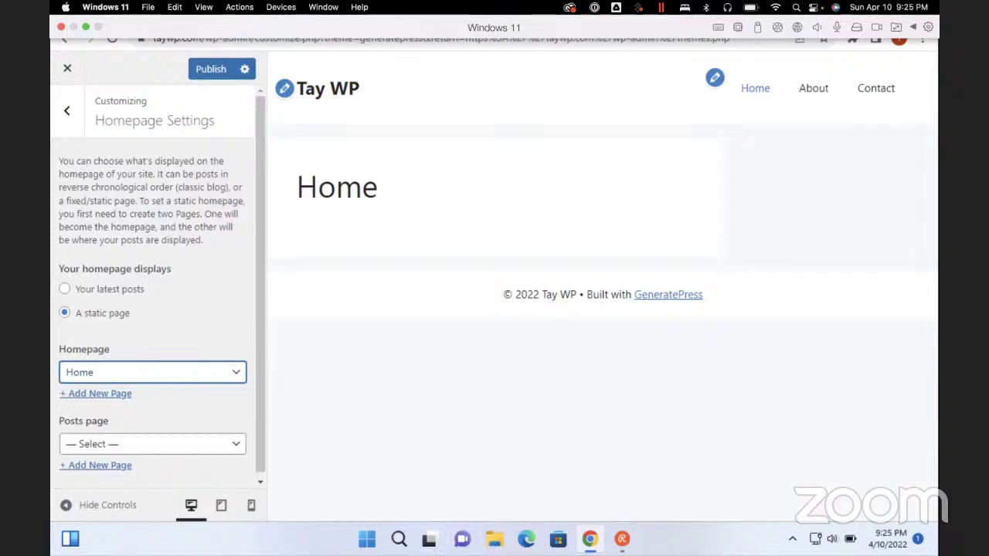
pyautogui.press('Escape')
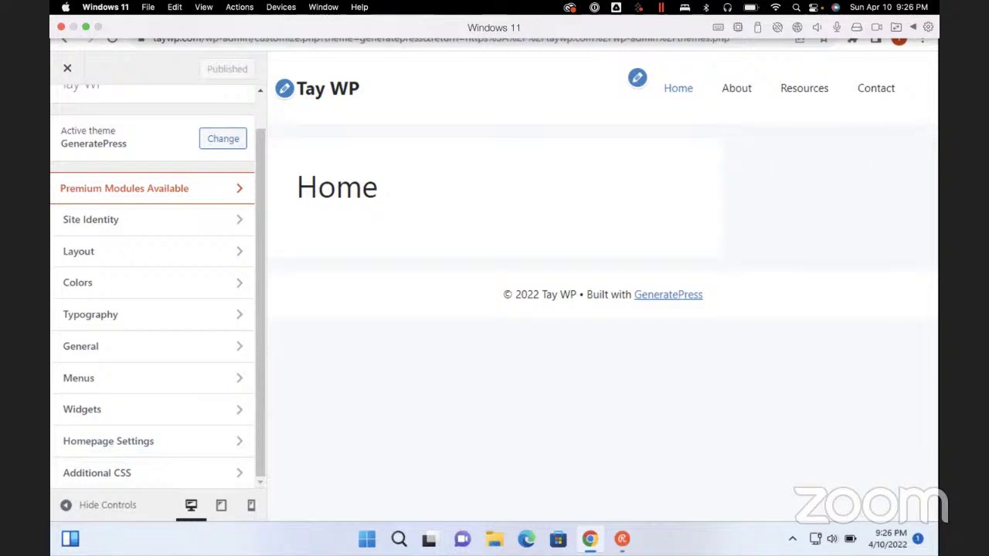
pyautogui.hotkey('ctrl', 'shift', 'n')
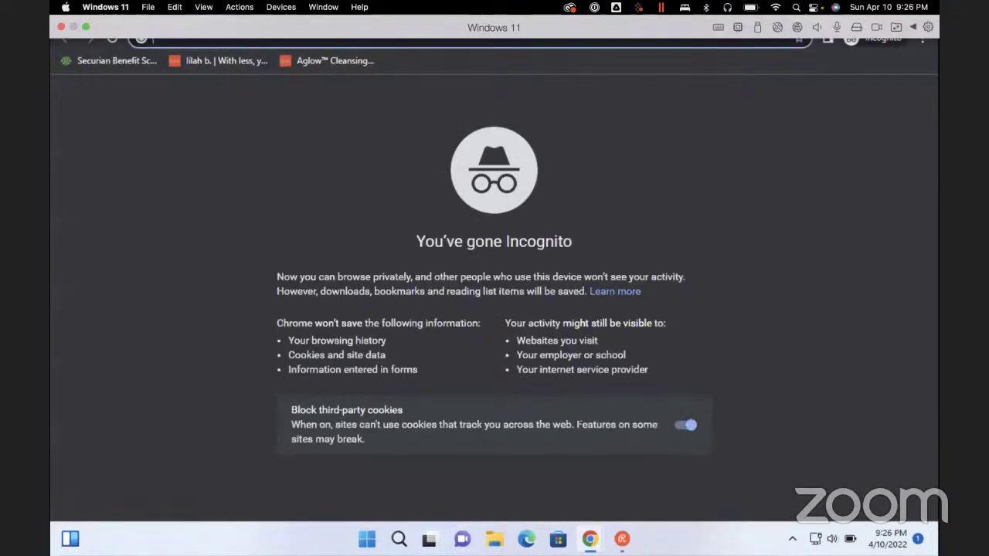
pyautogui.write('taywp.co')
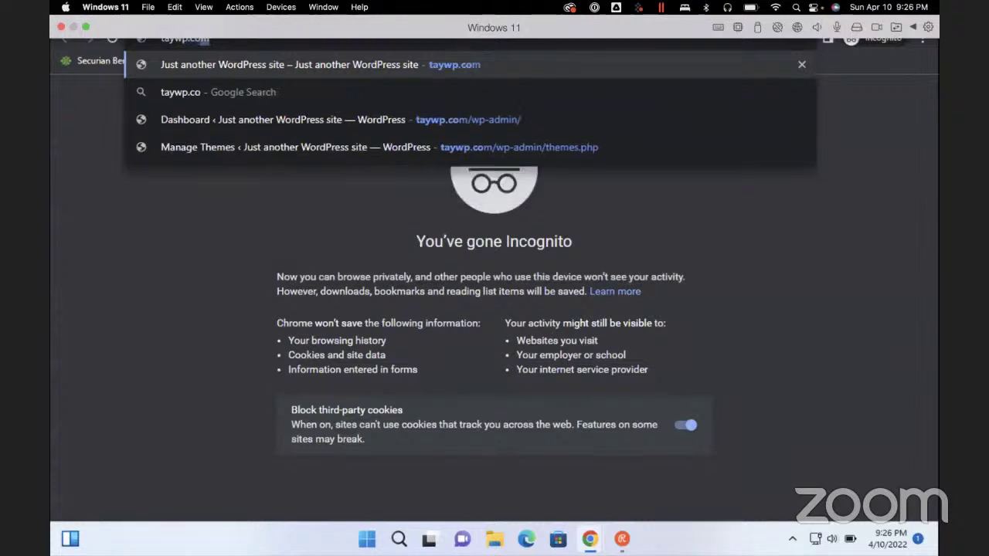
pyautogui.press('Return')
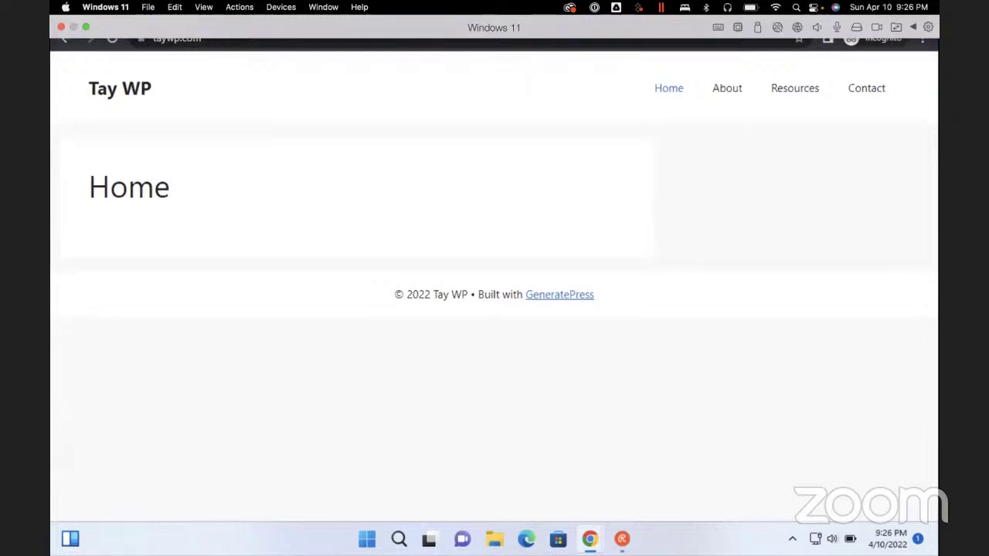
pyautogui.press('Tab')
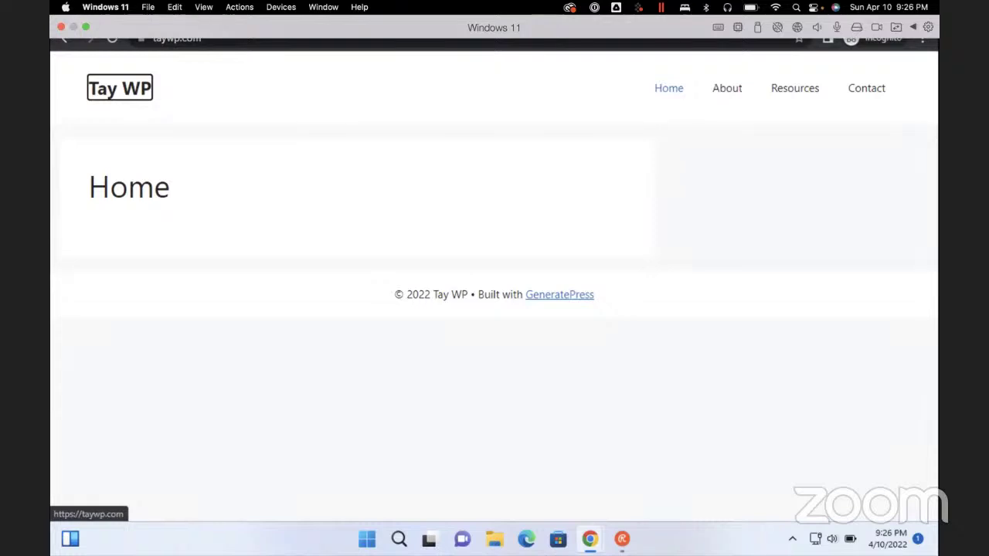
pyautogui.press('Return')
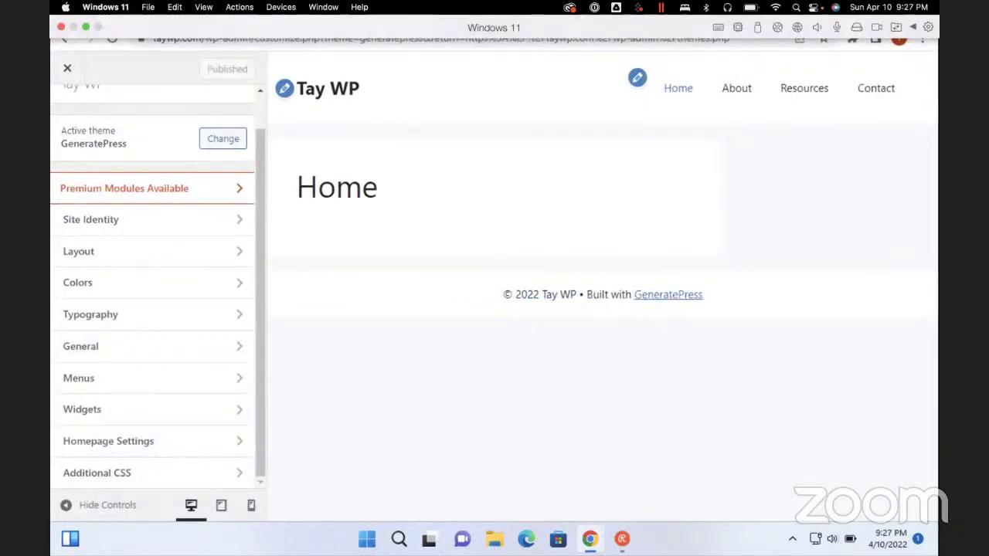
# Close the Customizer and return focus to the WordPress admin menu
pyautogui.click(67, 68)
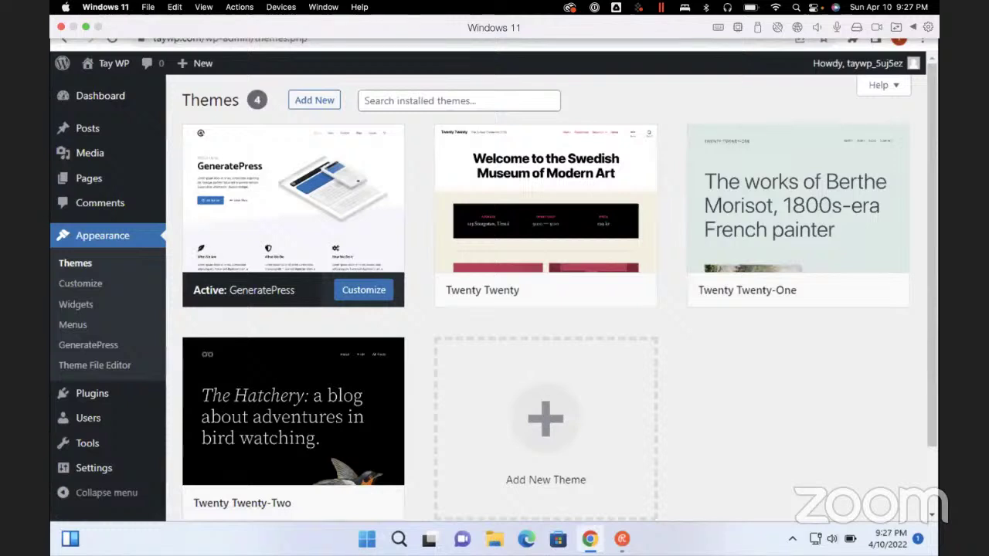
pyautogui.hotkey('ctrl', 'f')
pyautogui.press('Escape')
pyautogui.press('Tab')
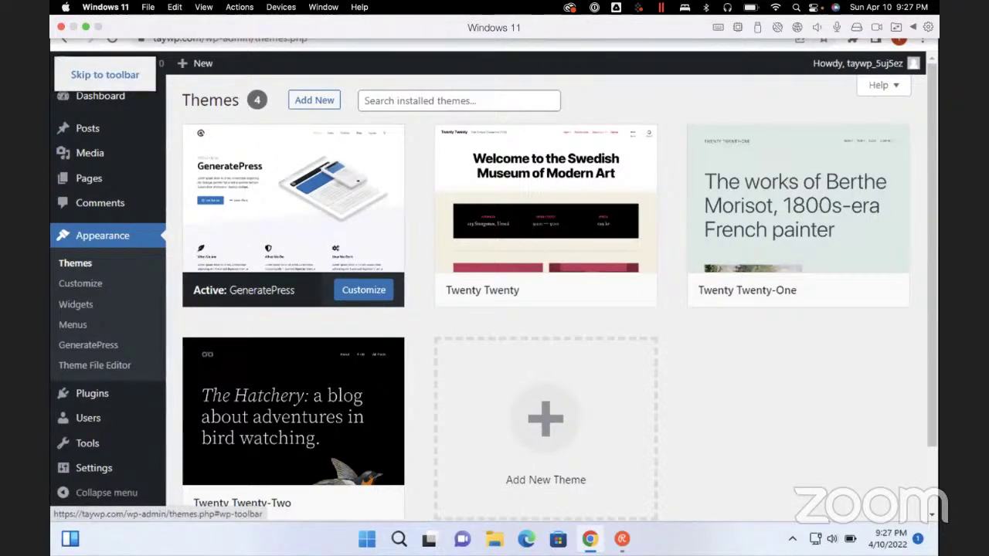
pyautogui.press('Tab')
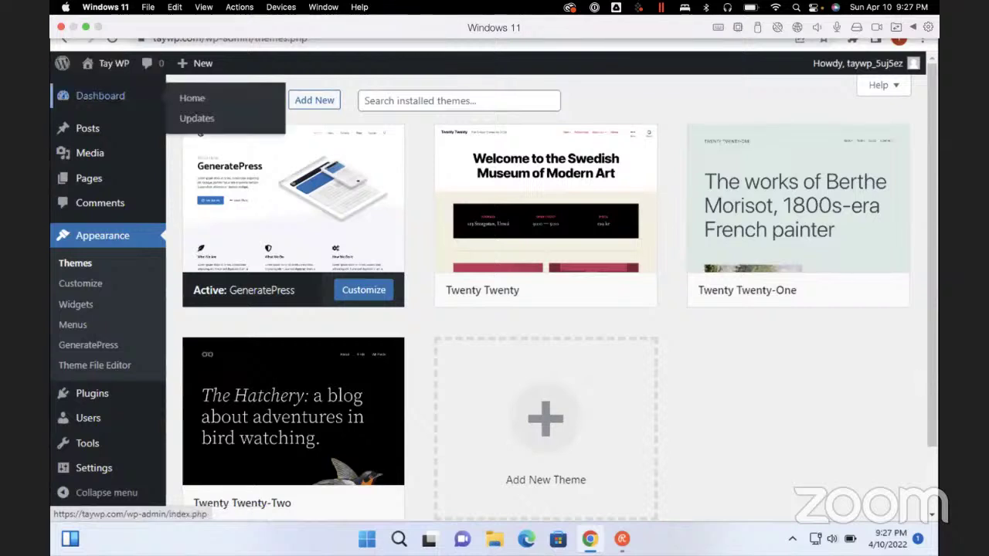
# Use the screen reader's links list to open Plugins > Add New
pyautogui.press('Insert+F7')
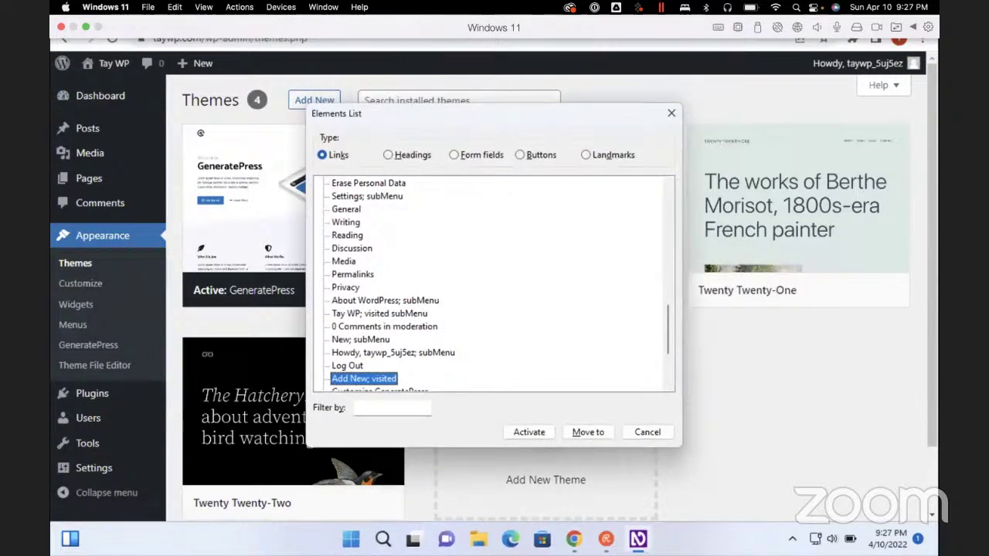
pyautogui.press('Down')
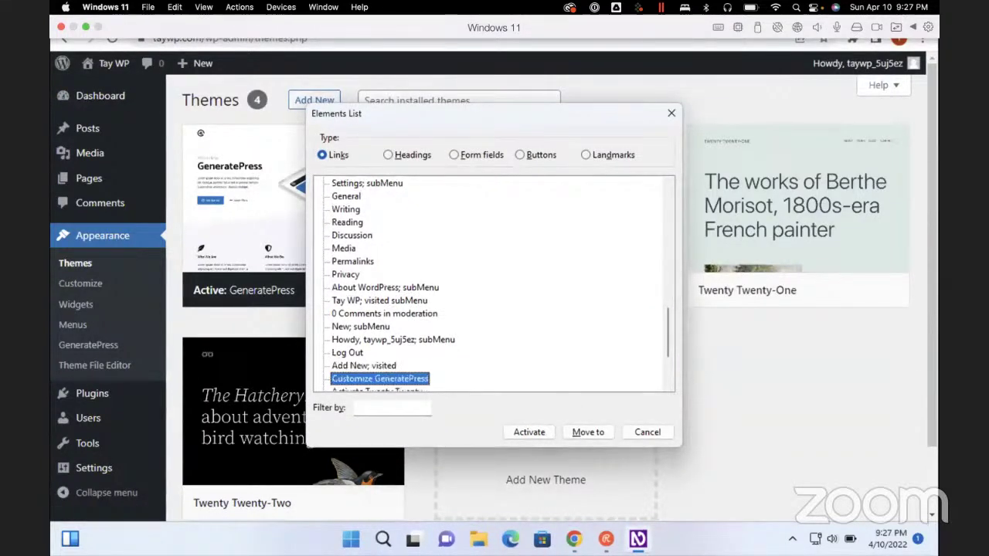
pyautogui.press('p')
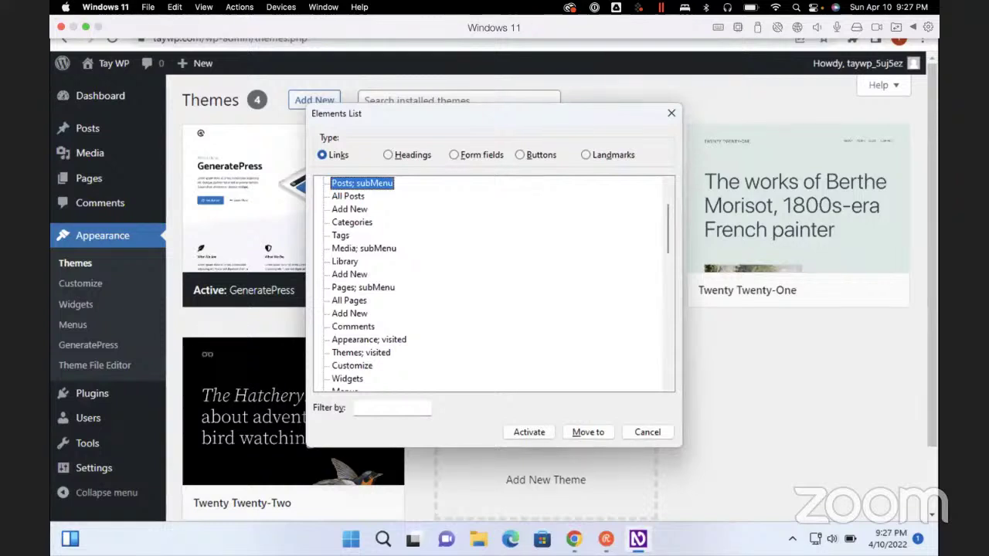
pyautogui.press('Down')
pyautogui.press('Down')
pyautogui.press('Down')
pyautogui.press('Down')
pyautogui.press('Down')
pyautogui.press('Down')
pyautogui.press('p')
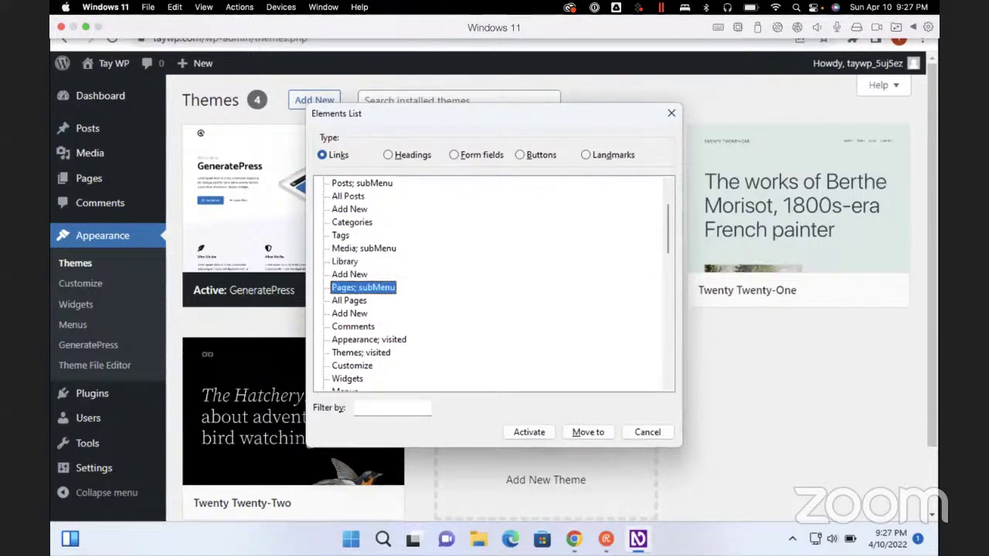
pyautogui.press('p')
pyautogui.press('Down')
pyautogui.press('Down')
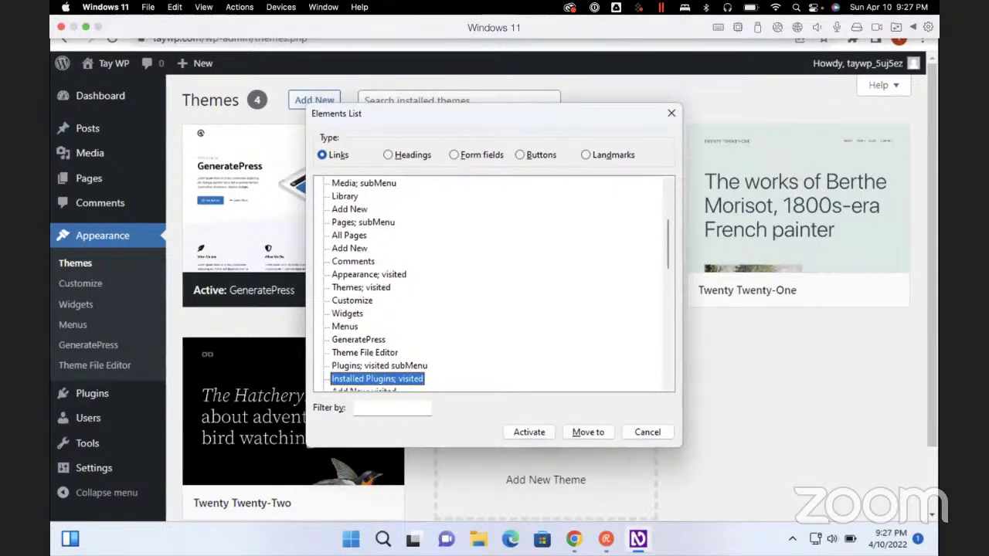
pyautogui.press('Return')
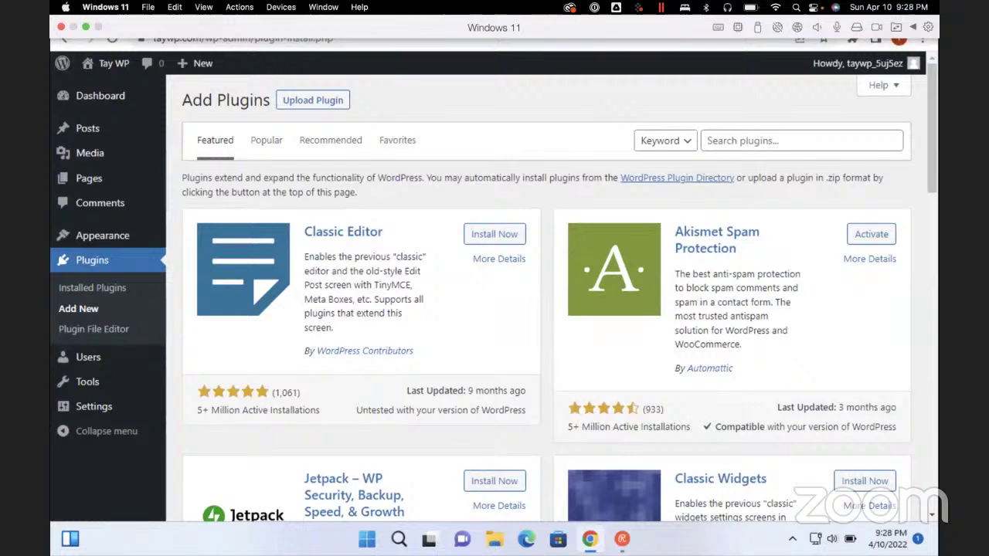
# Install Jetpack and scroll to its featured card showing the Activate button
pyautogui.click(494, 481)
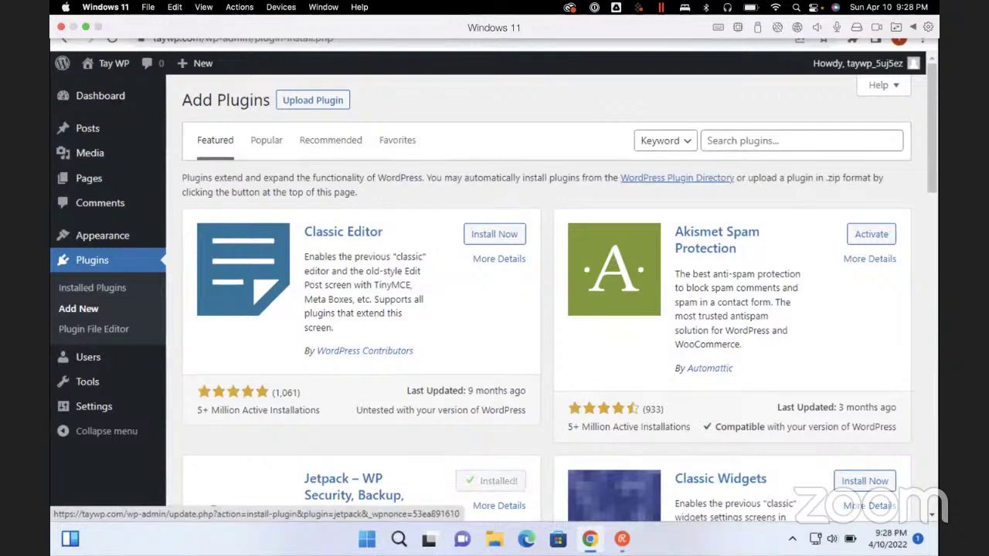
pyautogui.scroll(-5, 546, 297)
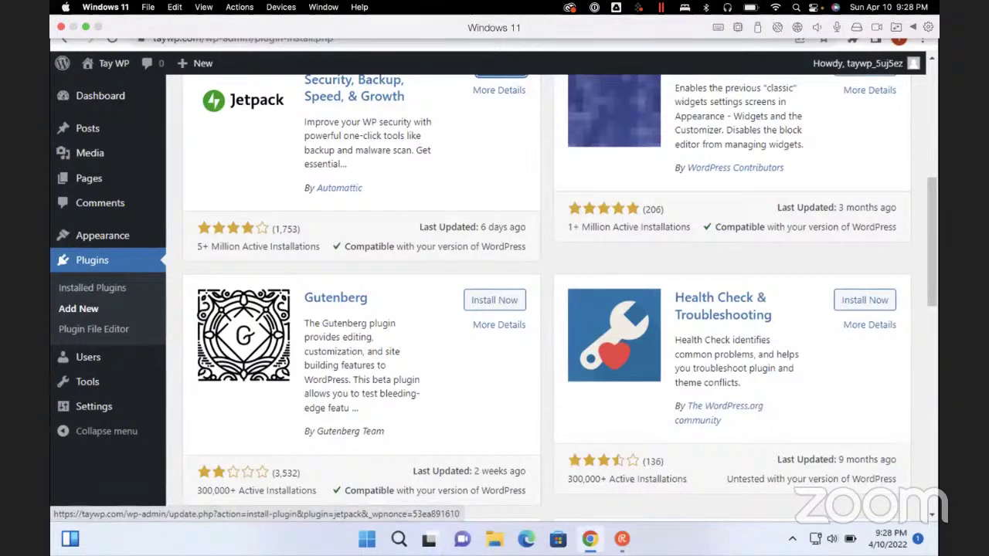
pyautogui.scroll(-3, 547, 297)
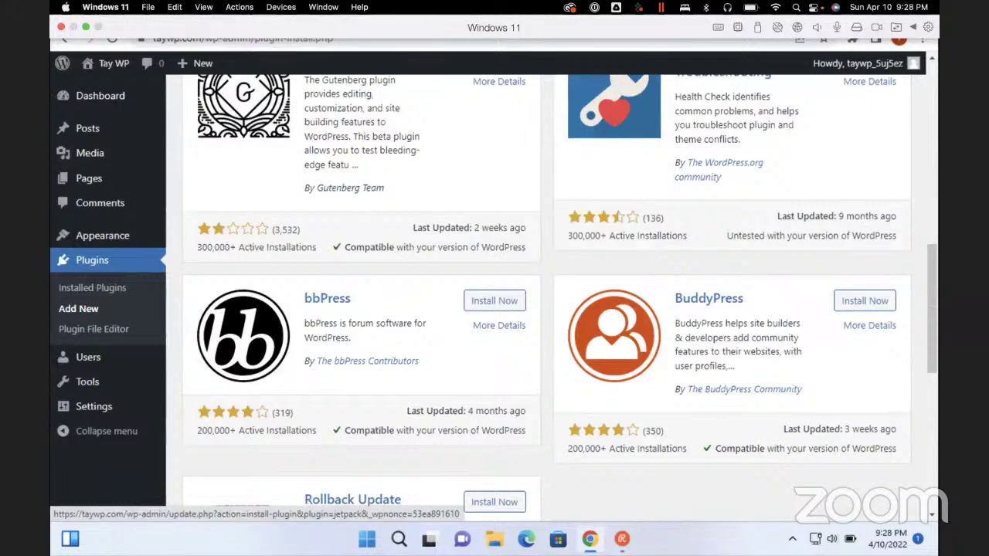
pyautogui.scroll(-3, 546, 297)
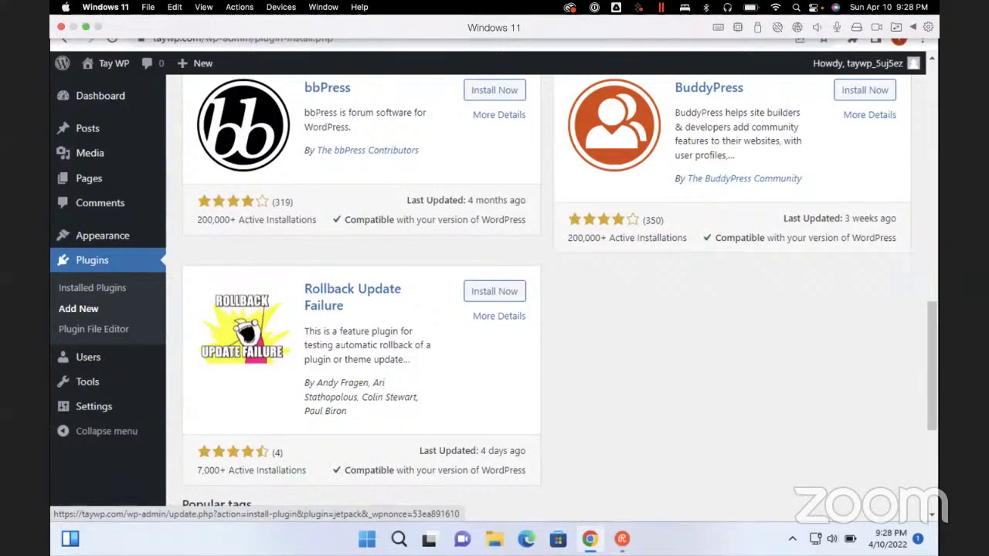
pyautogui.scroll(-3, 546, 297)
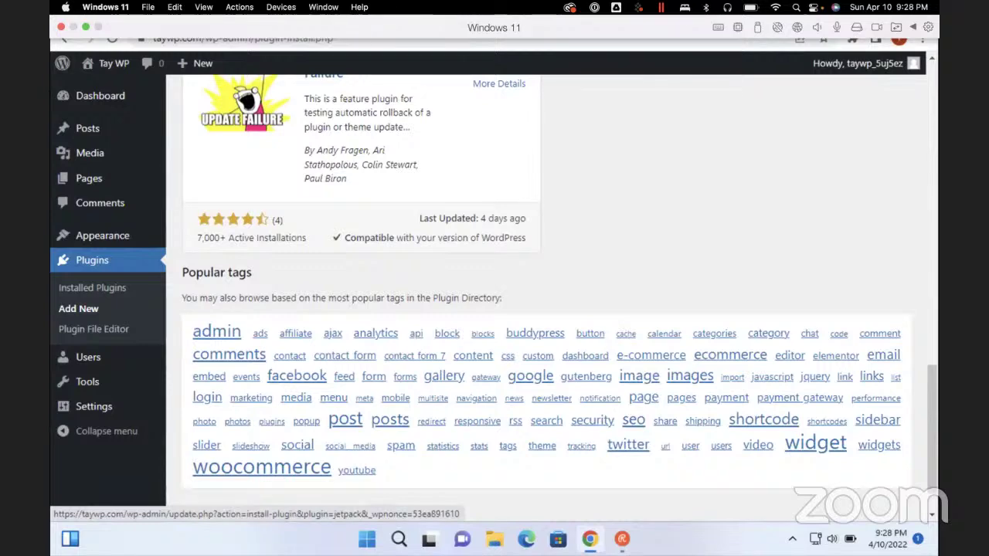
pyautogui.scroll(15, 501, 480)
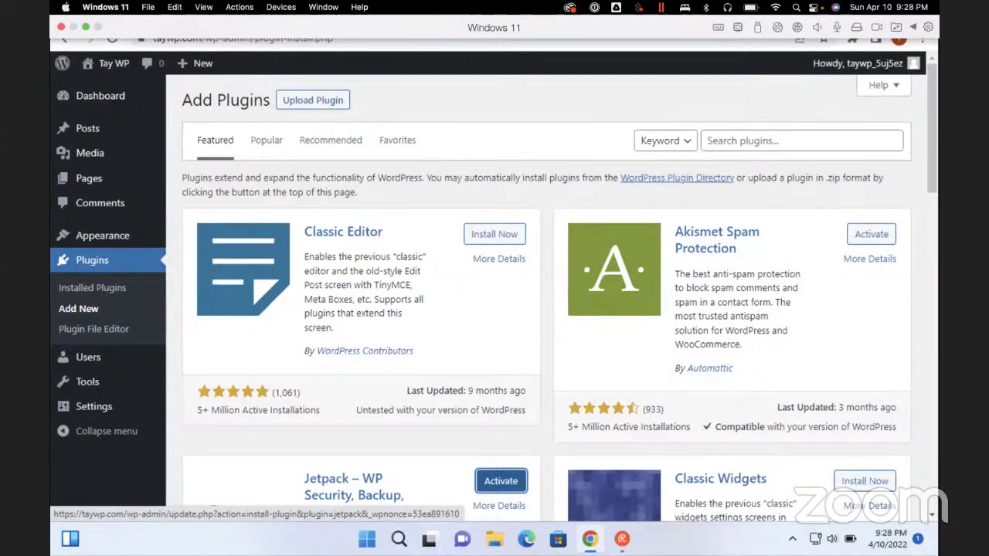
pyautogui.scroll(-5, 547, 293)
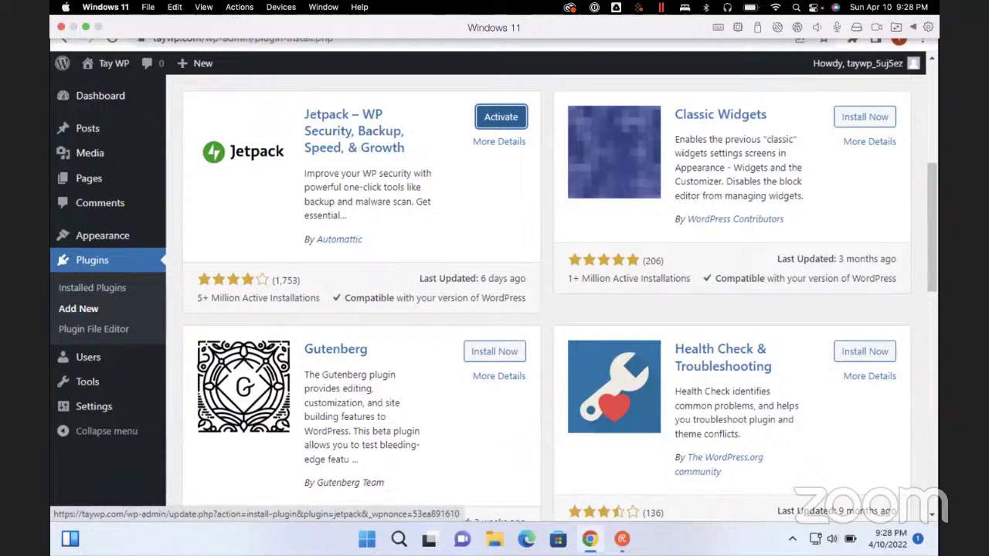
# Activate Jetpack, then go via Installed Plugins back to the Add Plugins page
pyautogui.click(501, 117)
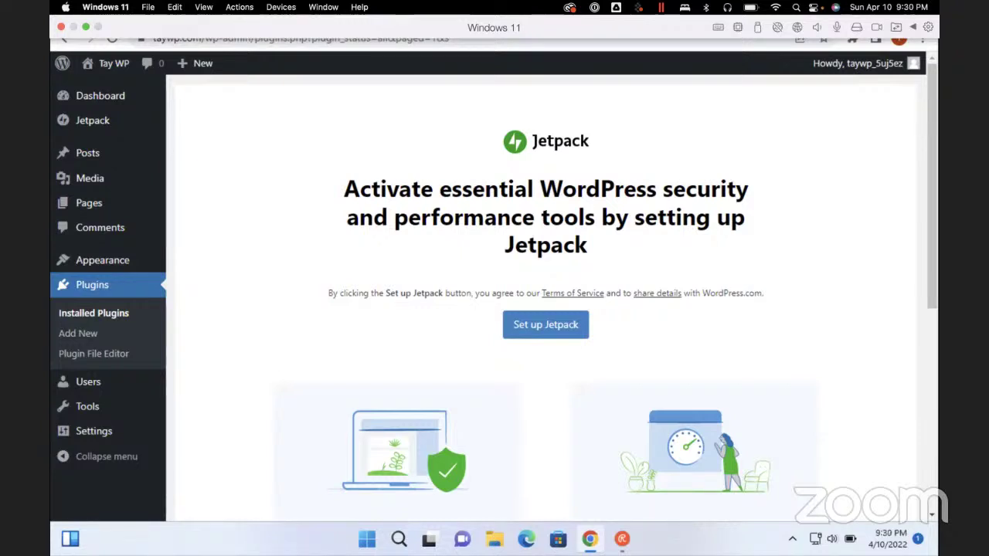
pyautogui.hotkey('ctrl', 'f')
pyautogui.write('plugins')
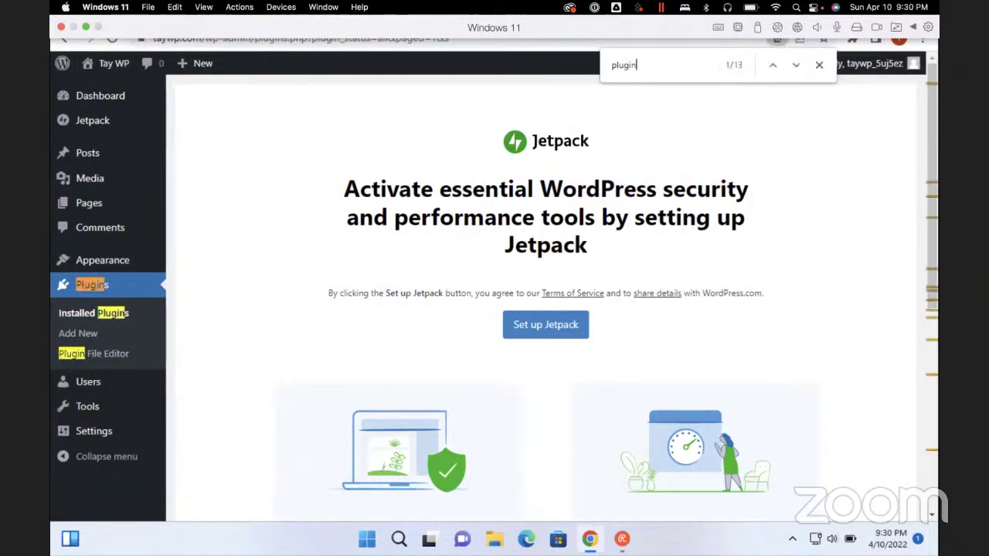
pyautogui.press('Return')
pyautogui.hotkey('ctrl', 'Return')
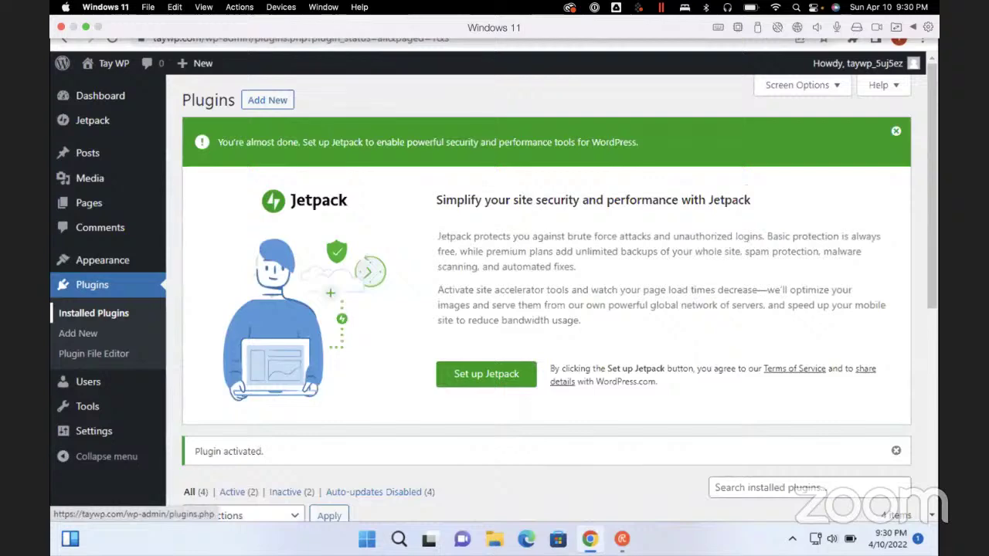
pyautogui.press('Tab')
pyautogui.press('Return')
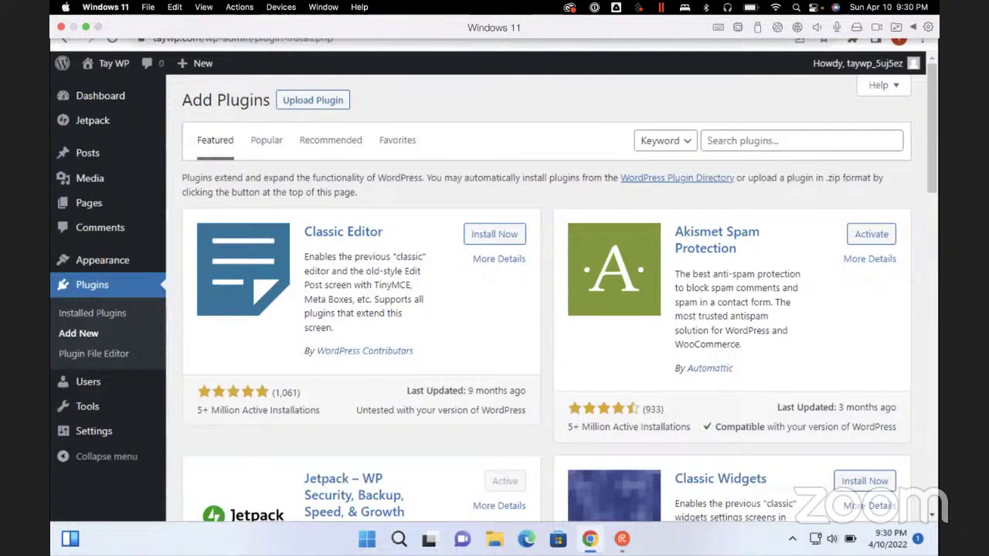
# Search the plugin directory for 'YouTube Poster', correcting typos along the way
pyautogui.click(802, 141)
pyautogui.write('This')
pyautogui.press('BackSpace')
pyautogui.press('BackSpace')
pyautogui.press('BackSpace')
pyautogui.press('BackSpace')
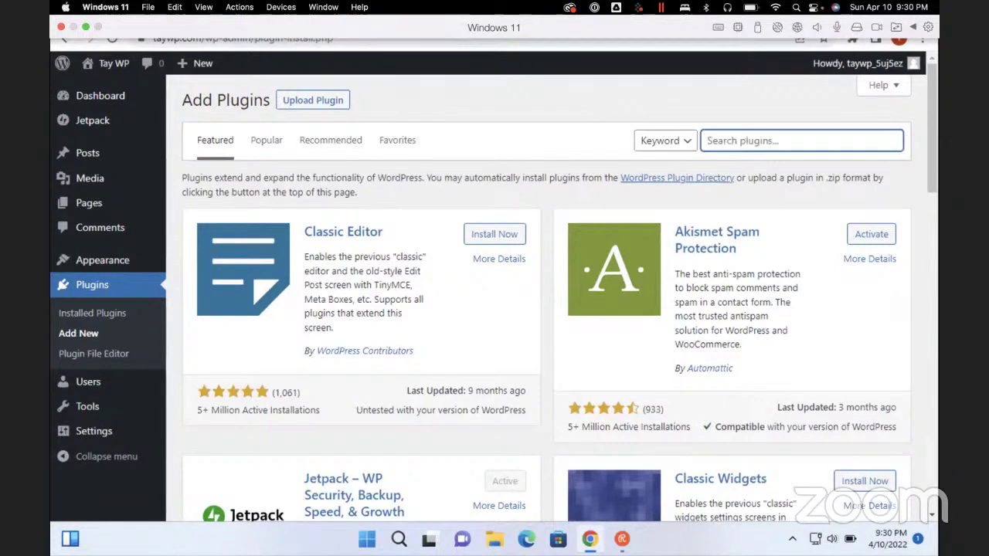
pyautogui.write('YouTube P')
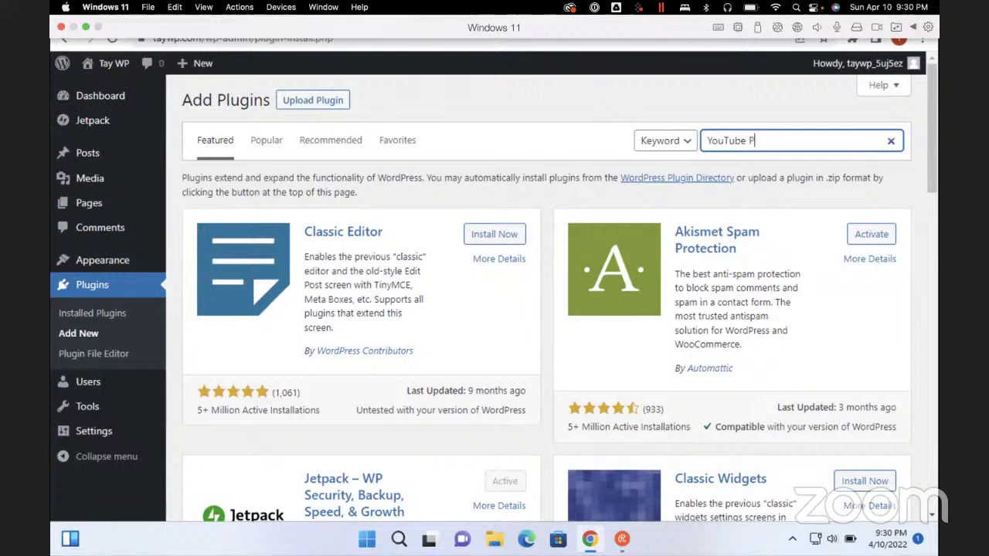
pyautogui.write('os')
pyautogui.press('BackSpace')
pyautogui.press('BackSpace')
pyautogui.write('Poster')
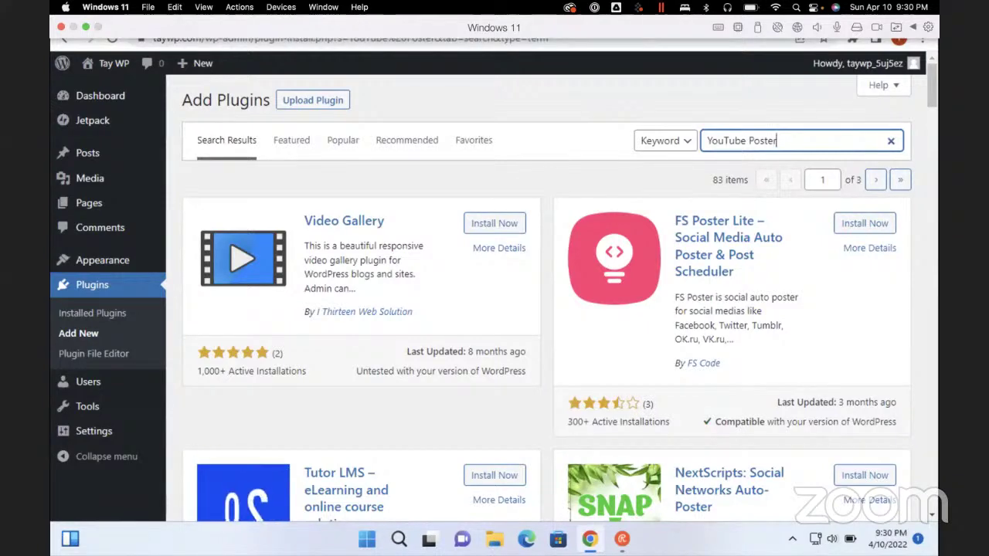
pyautogui.scroll(-3, 546, 310)
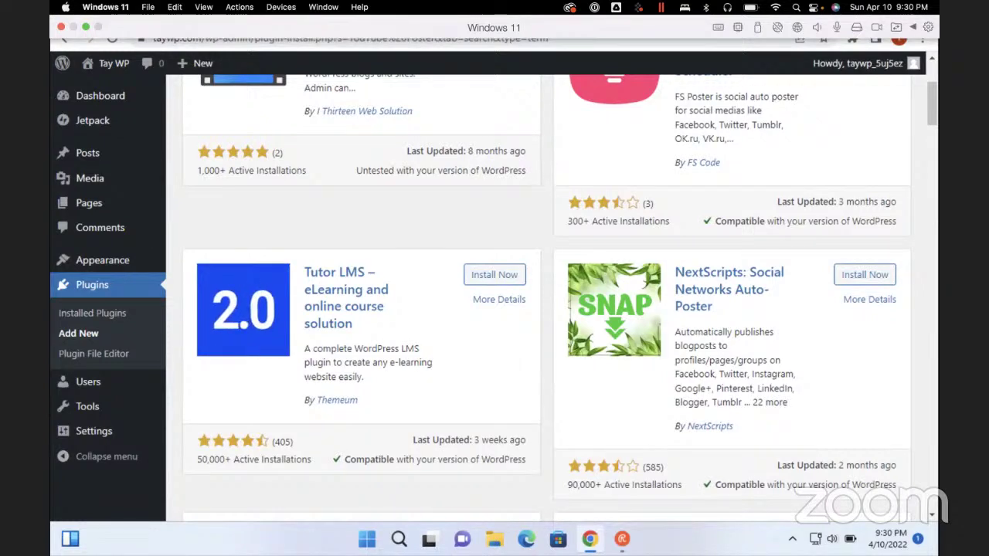
pyautogui.scroll(-4, 546, 309)
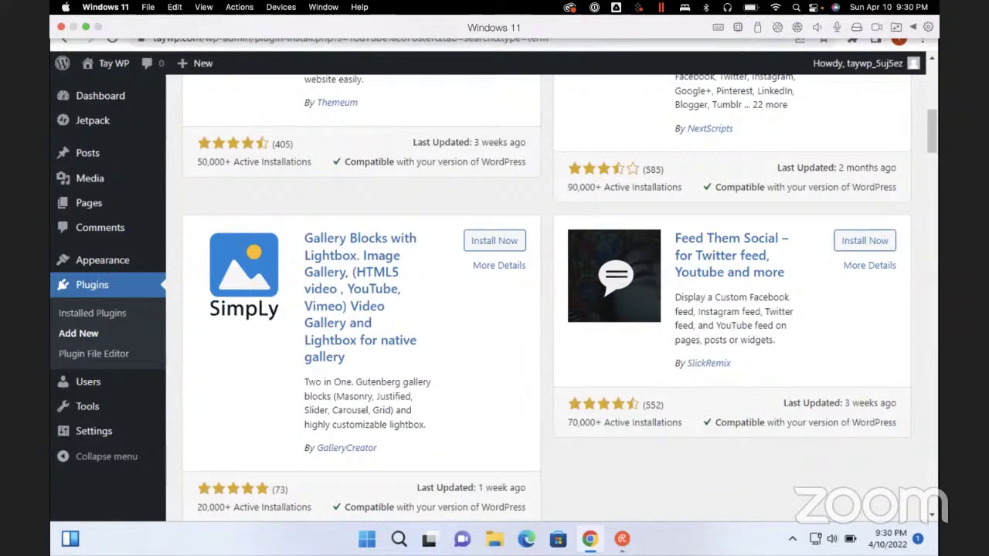
pyautogui.scroll(-4, 541, 294)
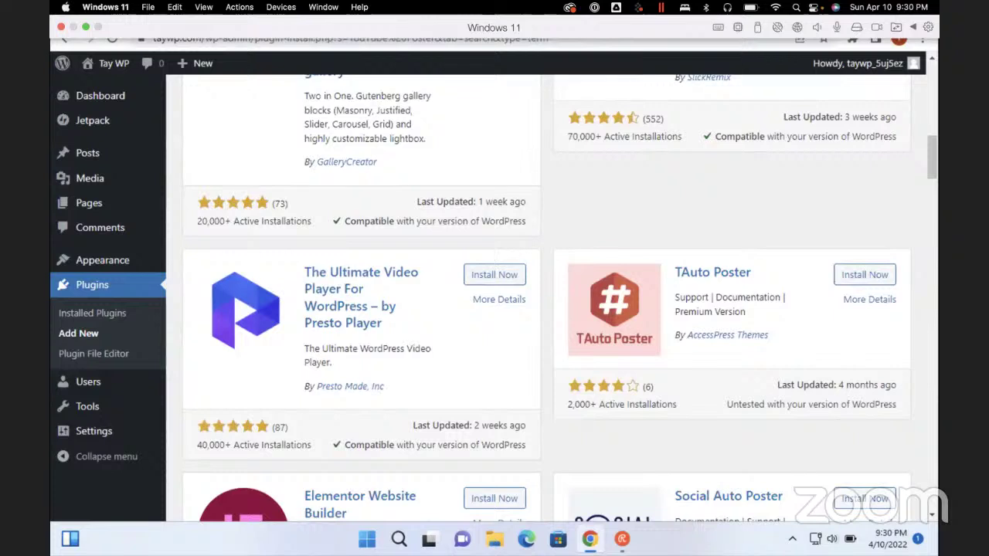
pyautogui.scroll(-3, 540, 294)
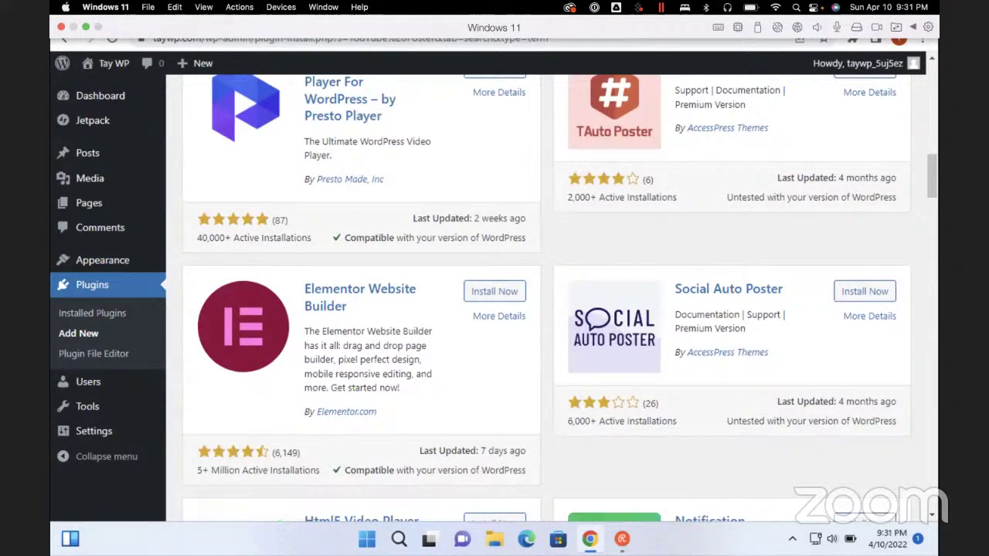
pyautogui.scroll(-3, 541, 294)
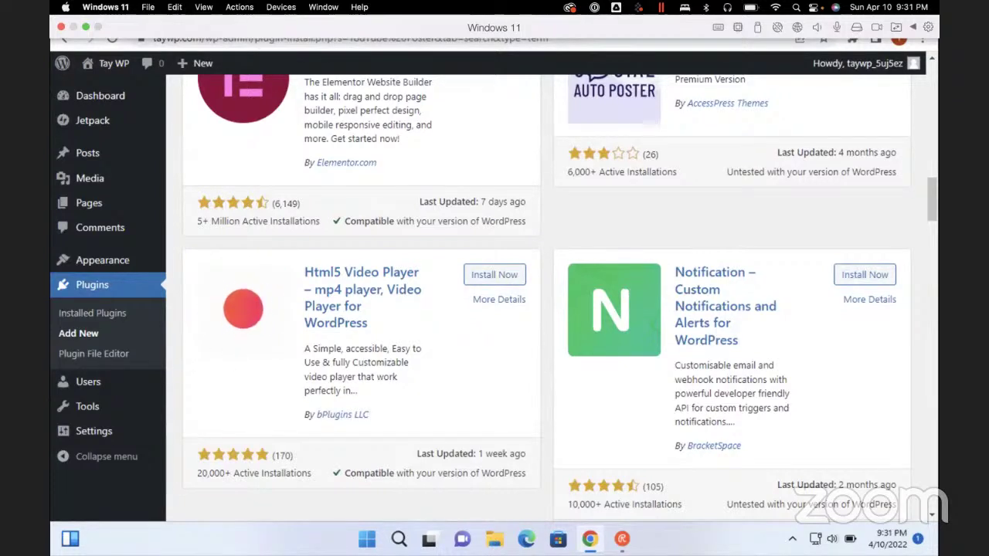
pyautogui.scroll(-3, 553, 294)
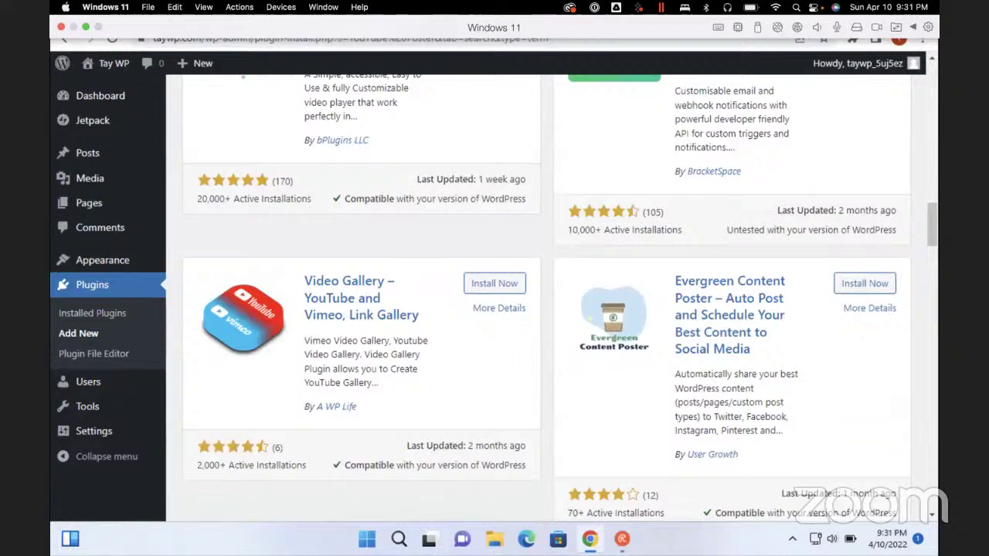
pyautogui.scroll(-3, 552, 294)
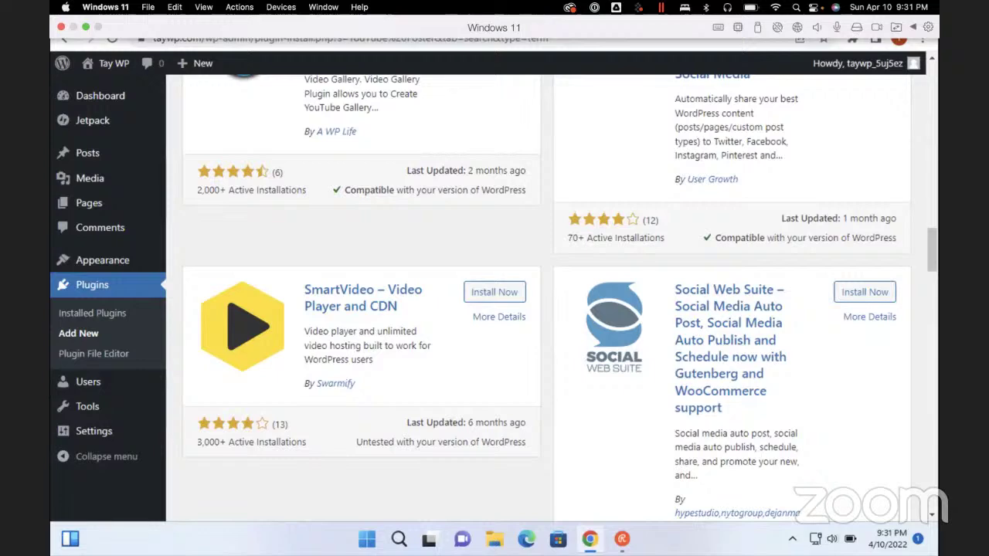
pyautogui.scroll(-5, 541, 309)
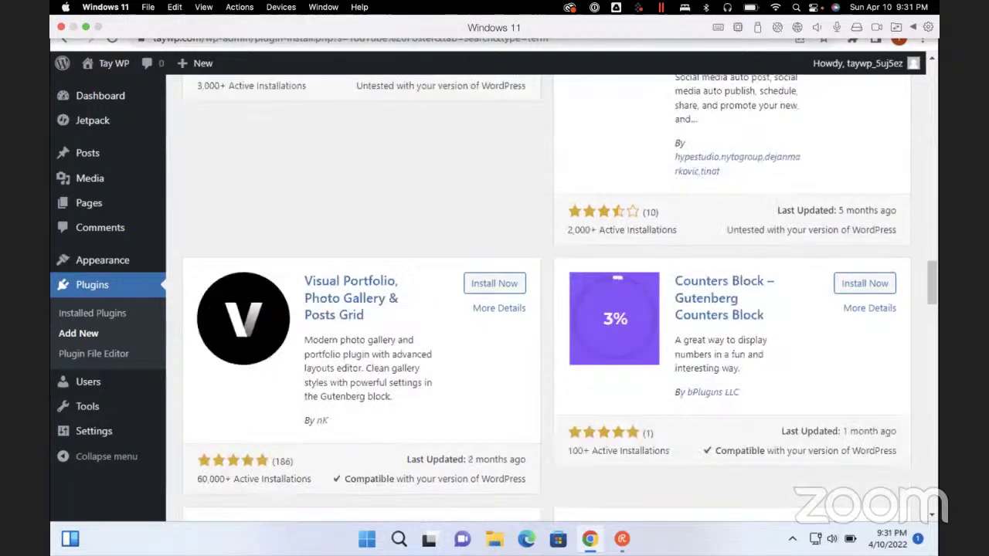
pyautogui.scroll(-4, 540, 309)
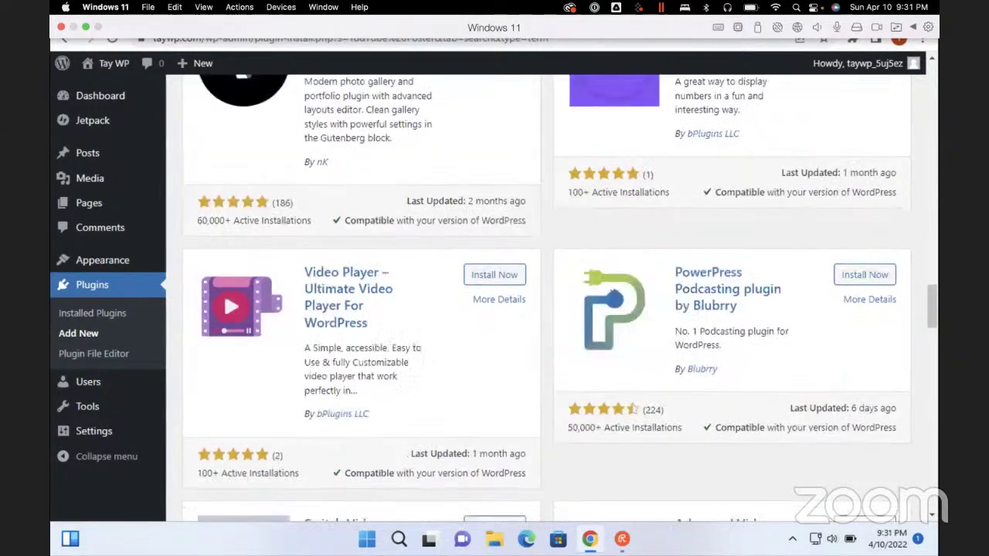
pyautogui.scroll(-3, 541, 309)
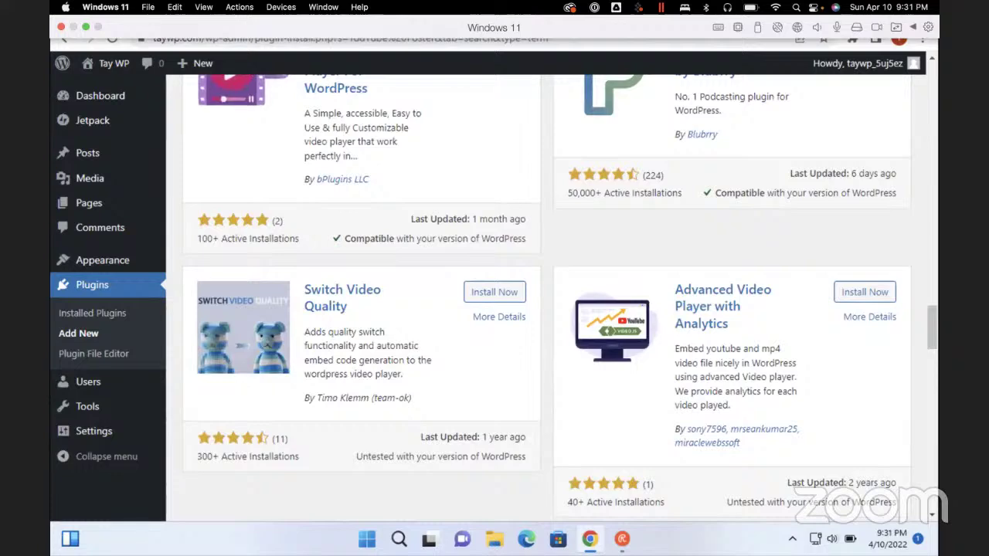
pyautogui.scroll(-3, 541, 293)
pyautogui.scroll(-3, 541, 294)
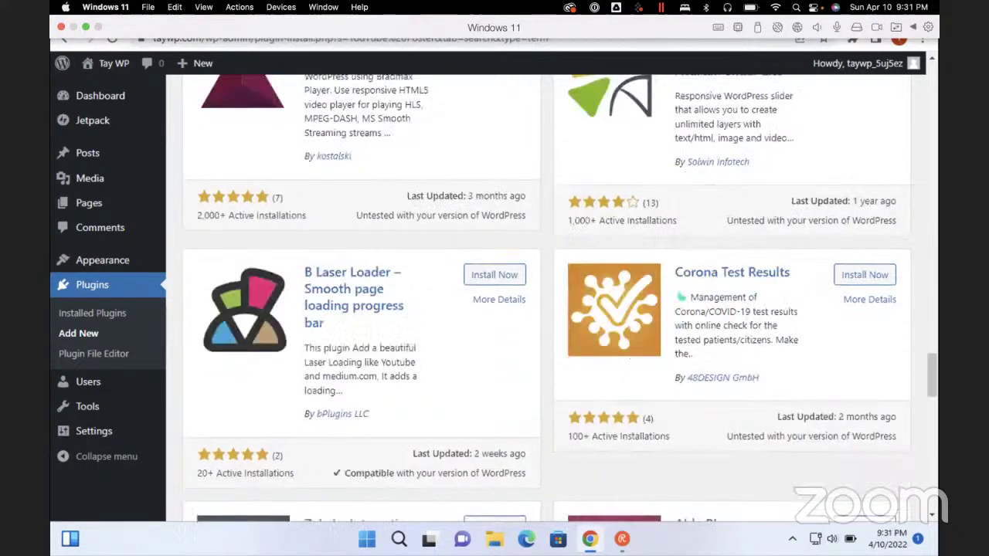
pyautogui.scroll(-3, 541, 293)
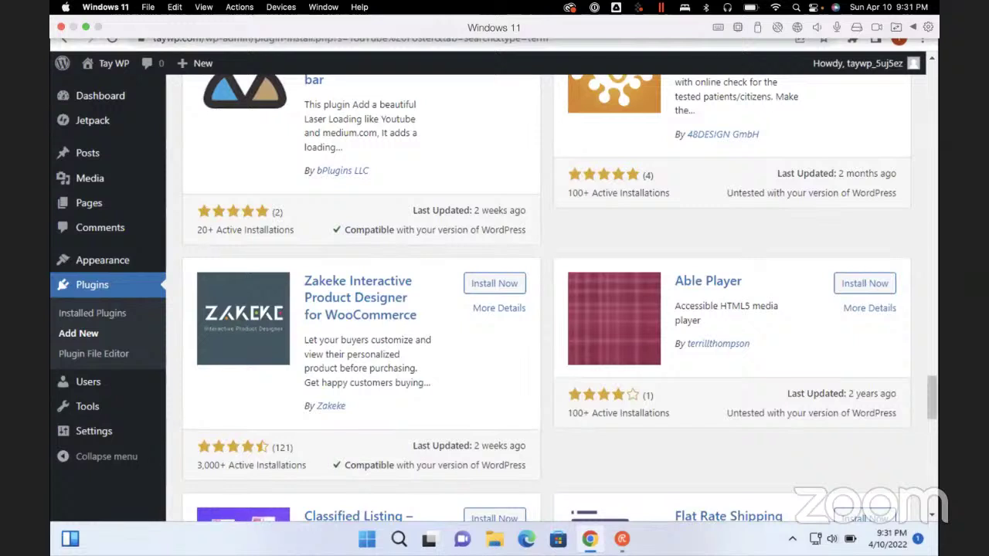
pyautogui.scroll(-3, 540, 294)
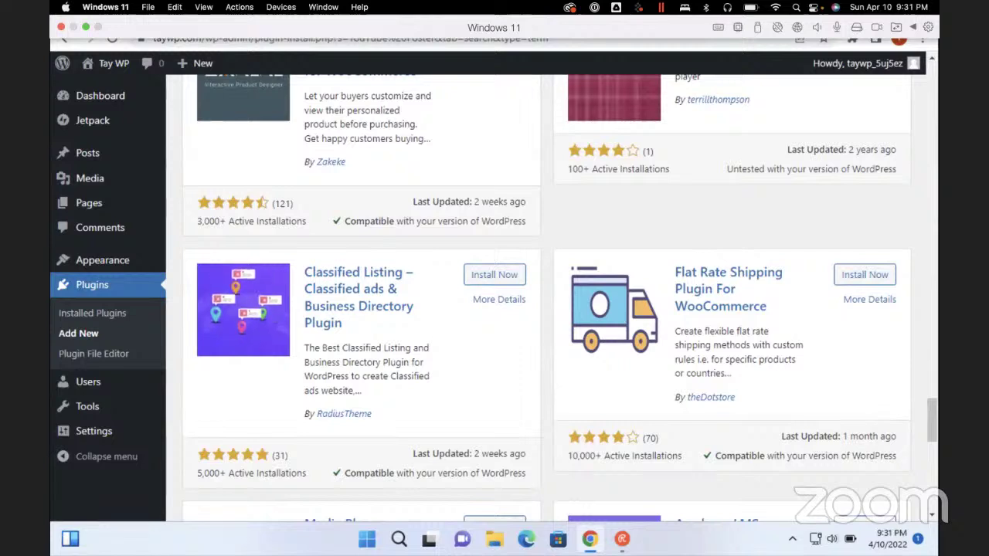
pyautogui.scroll(3, 541, 294)
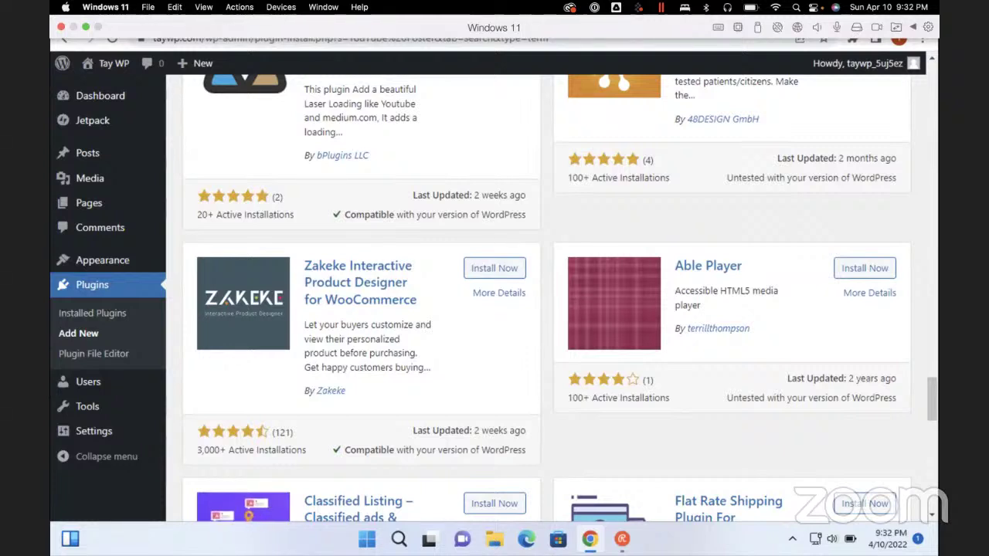
pyautogui.scroll(-3, 549, 298)
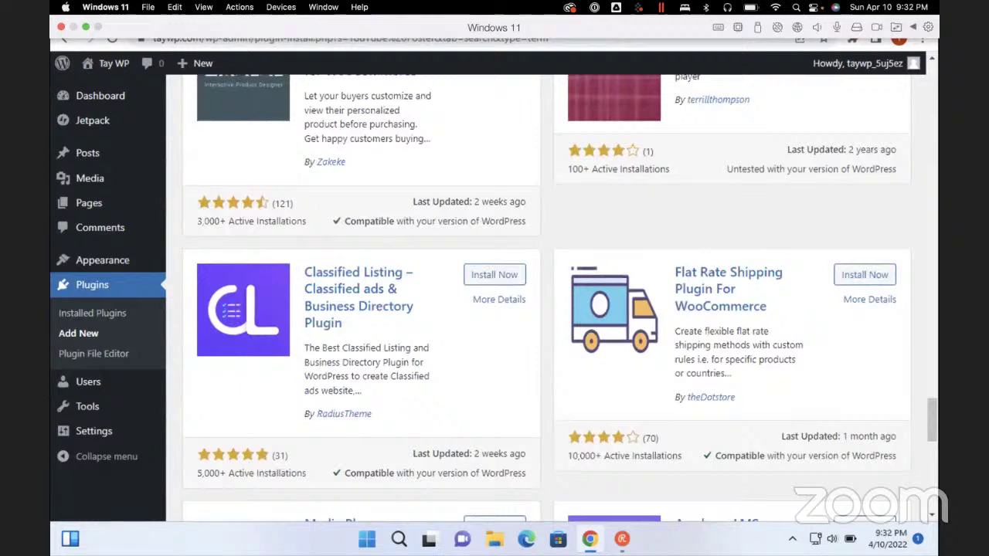
pyautogui.scroll(-3, 549, 298)
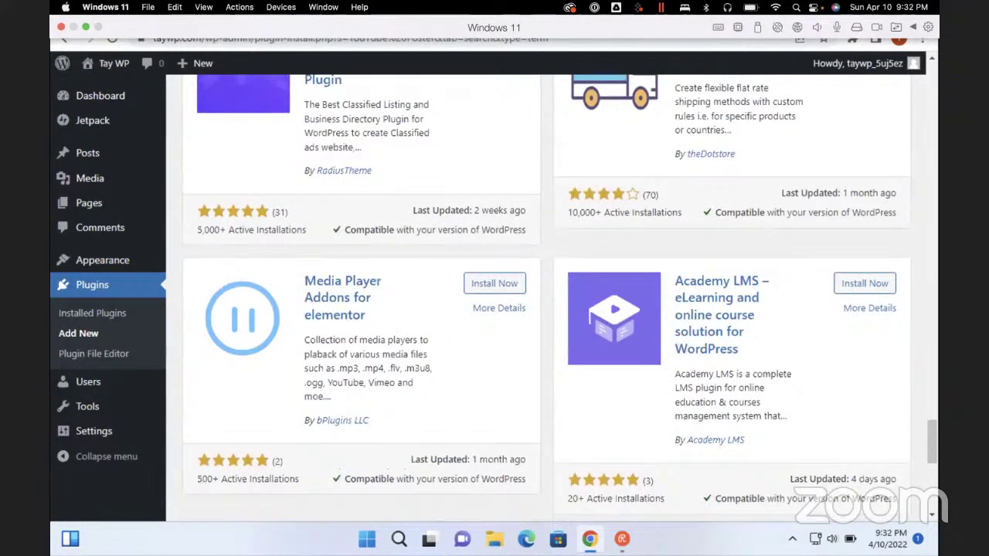
pyautogui.scroll(-3, 549, 297)
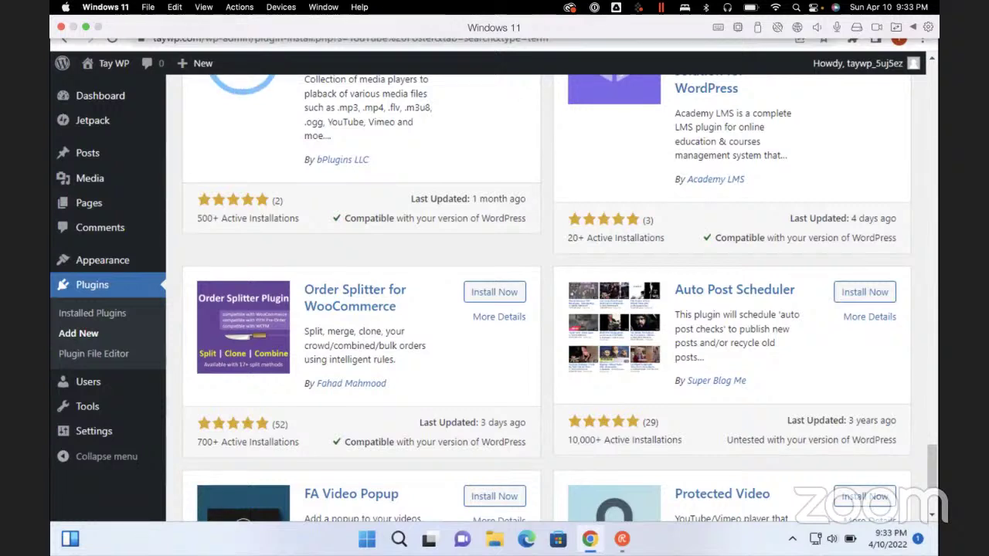
pyautogui.scroll(15, 541, 294)
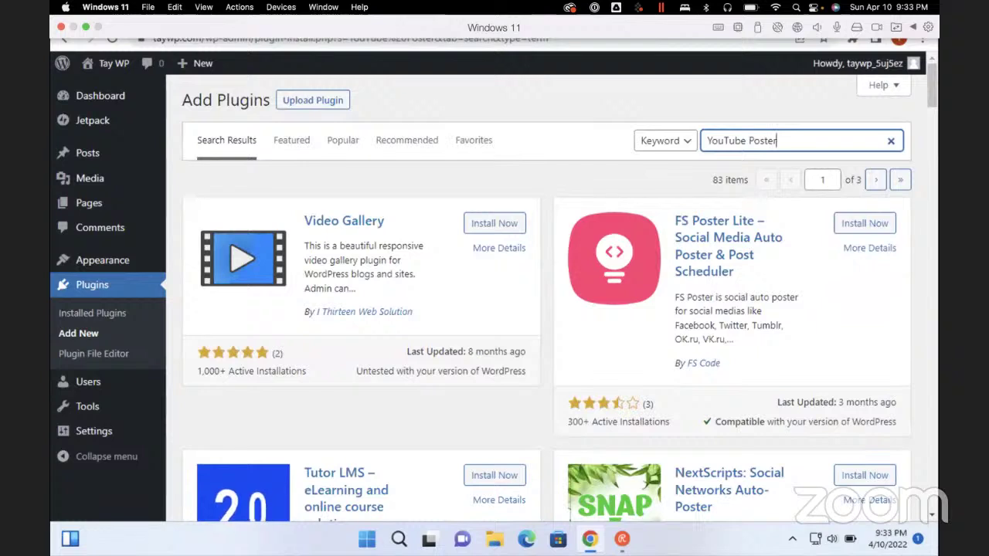
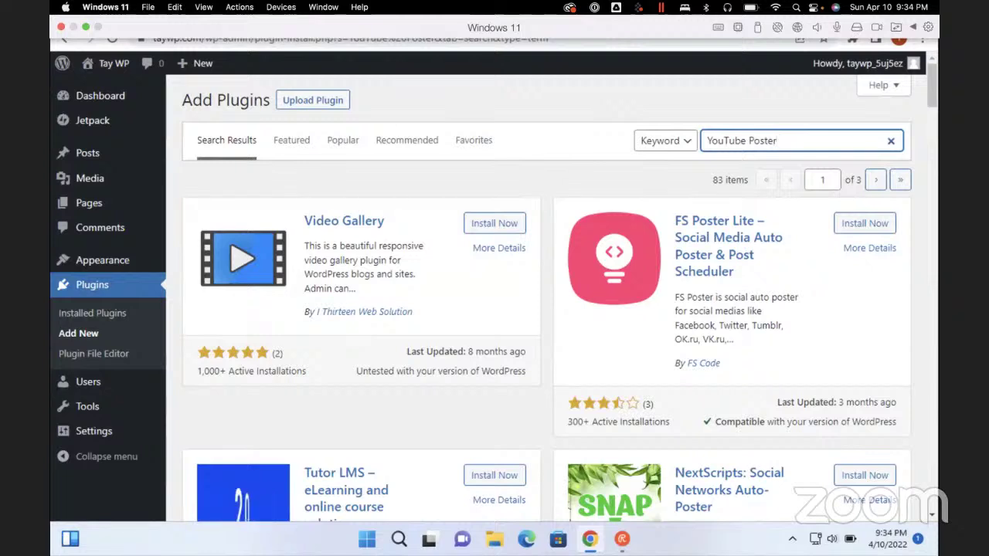
# Search for 'updraft', install and activate UpdraftPlus, then return to Add Plugins
pyautogui.hotkey('ctrl', 'a')
pyautogui.press('BackSpace')
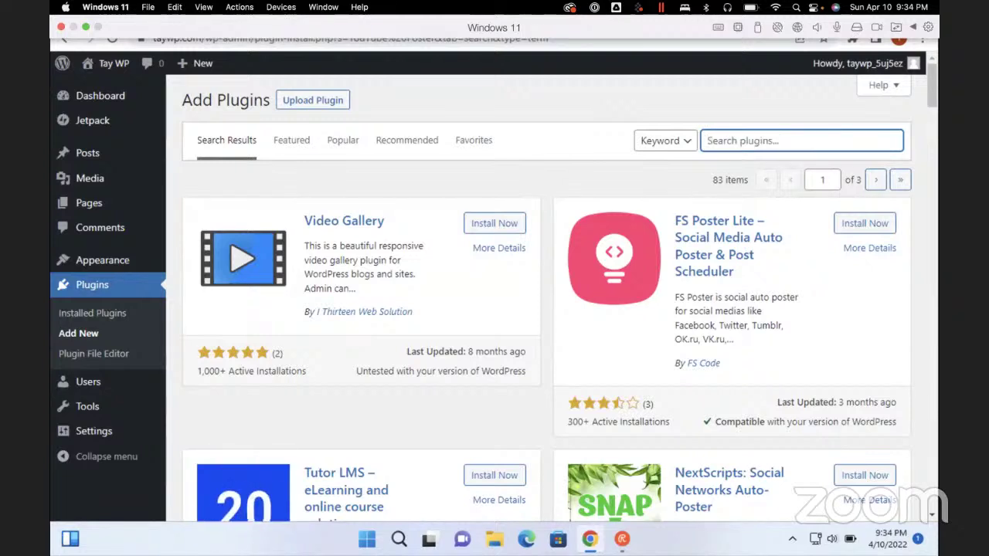
pyautogui.write('updraft')
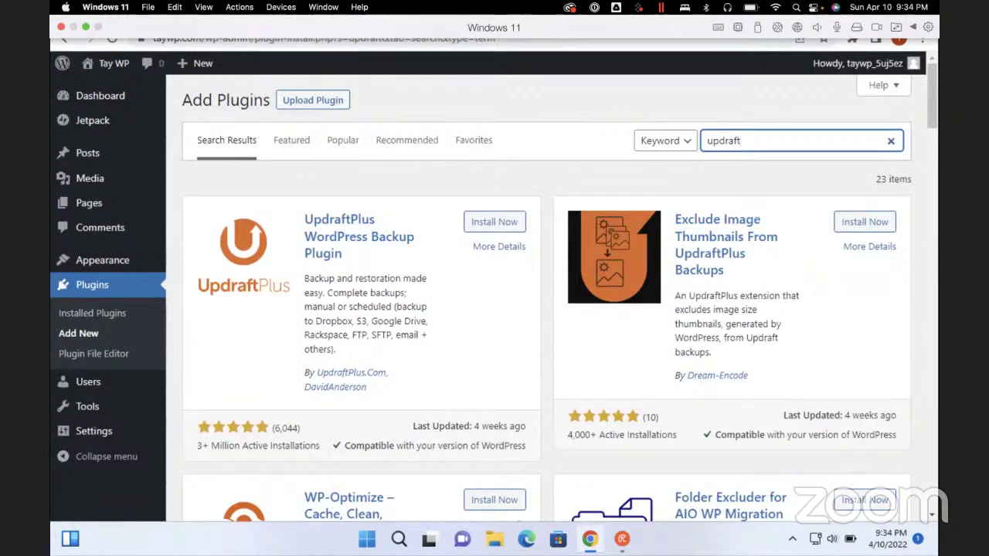
pyautogui.click(494, 222)
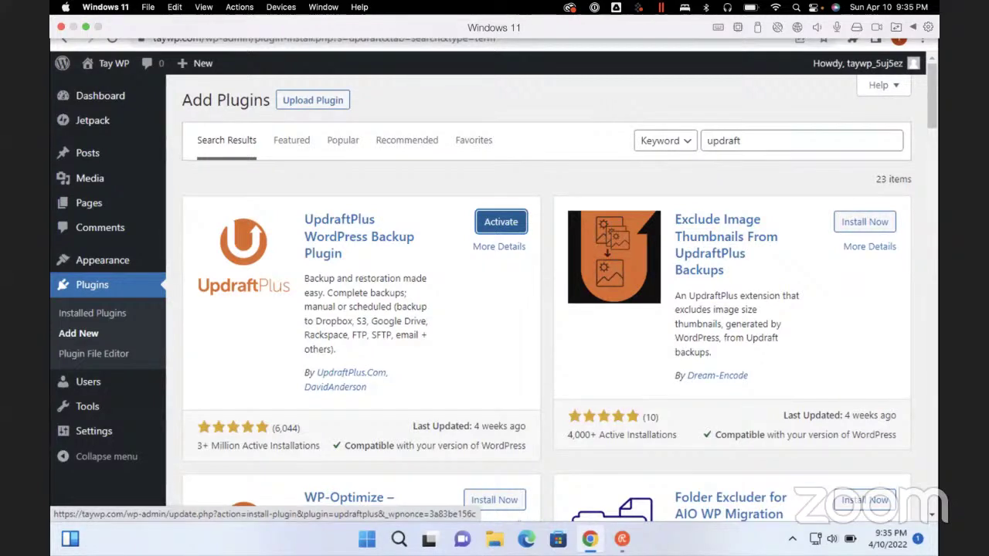
pyautogui.click(500, 222)
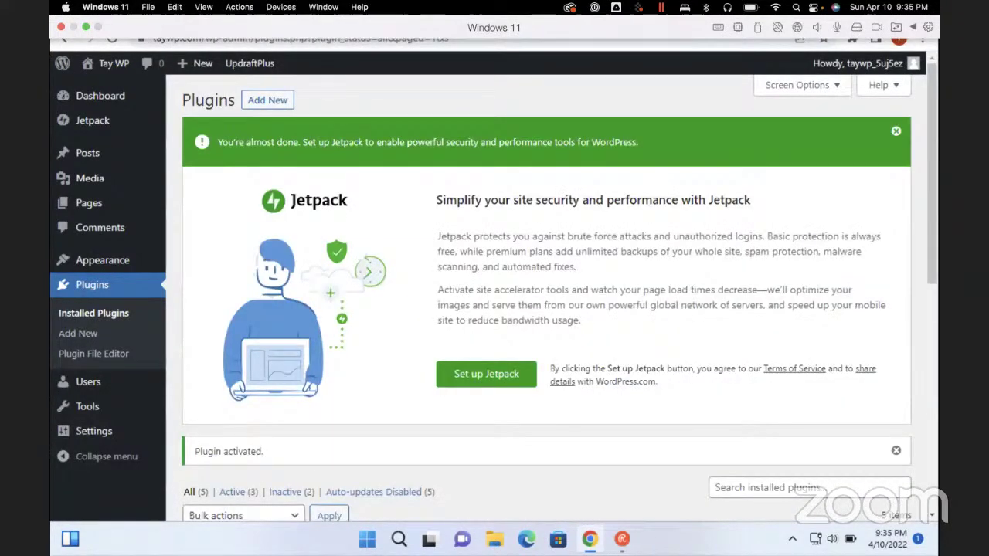
pyautogui.click(267, 99)
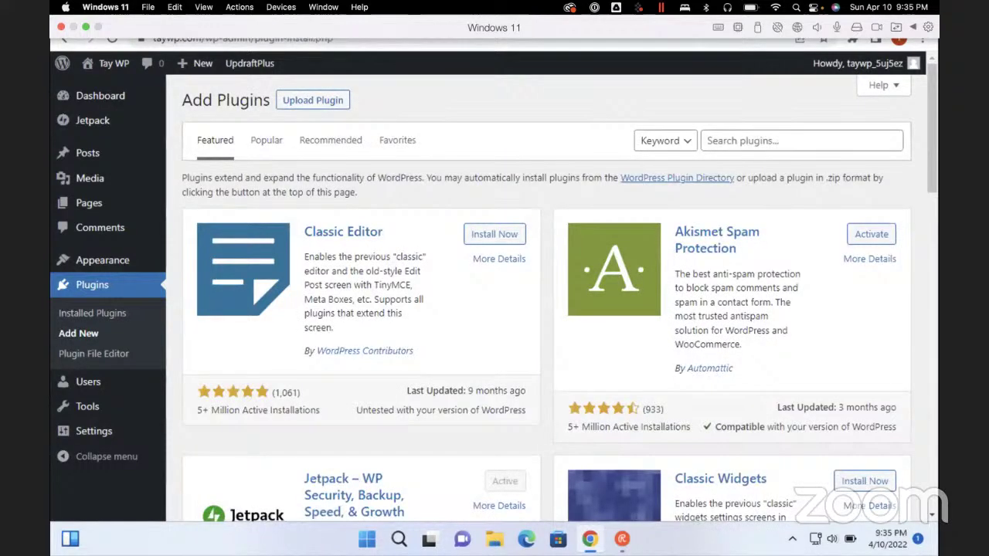
# After misspelled Wordfence searches, search 'security' and install and activate Wordfence Security
pyautogui.click(801, 140)
pyautogui.write('wored')
pyautogui.press('BackSpace')
pyautogui.press('BackSpace')
pyautogui.press('BackSpace')
pyautogui.press('BackSpace')
pyautogui.press('BackSpace')
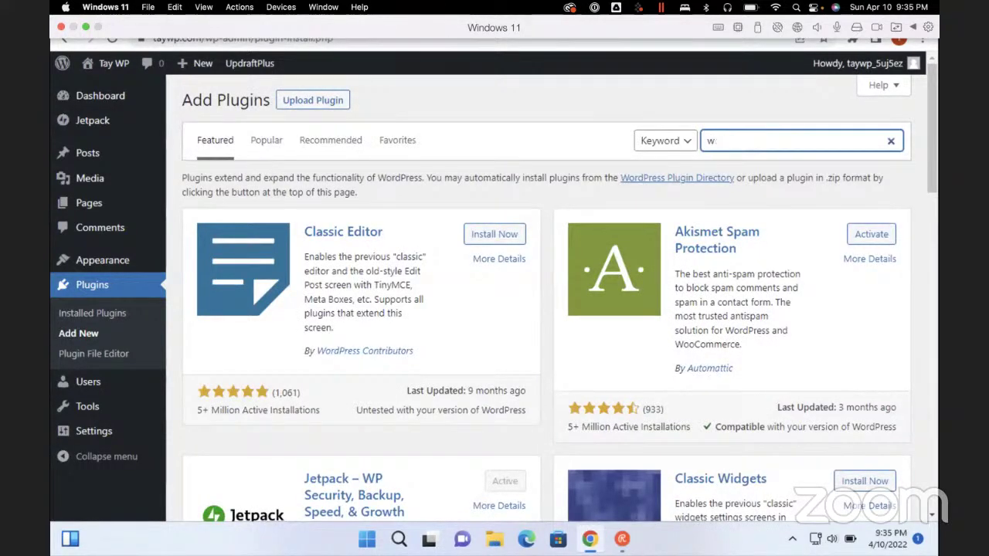
pyautogui.write('worfense')
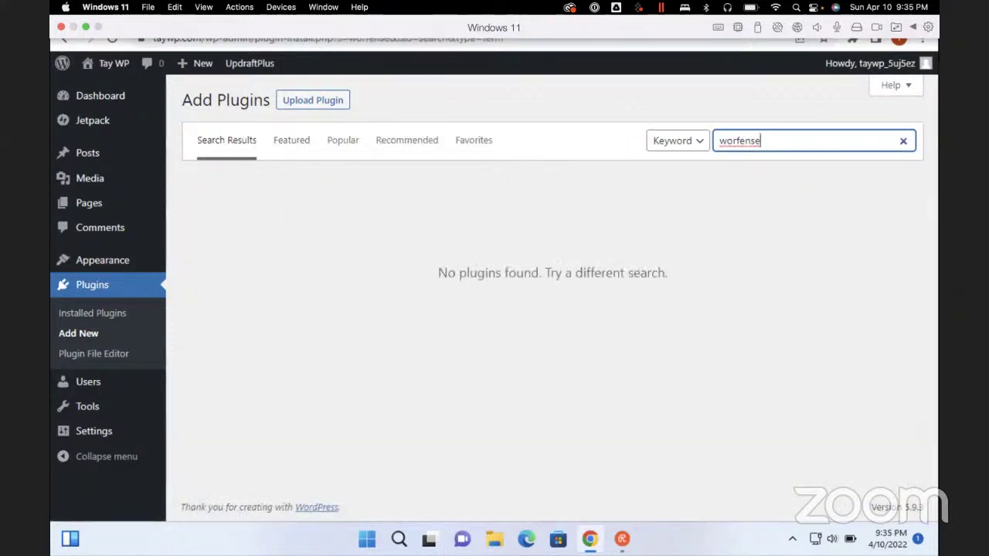
pyautogui.hotkey('ctrl', 'a')
pyautogui.press('BackSpace')
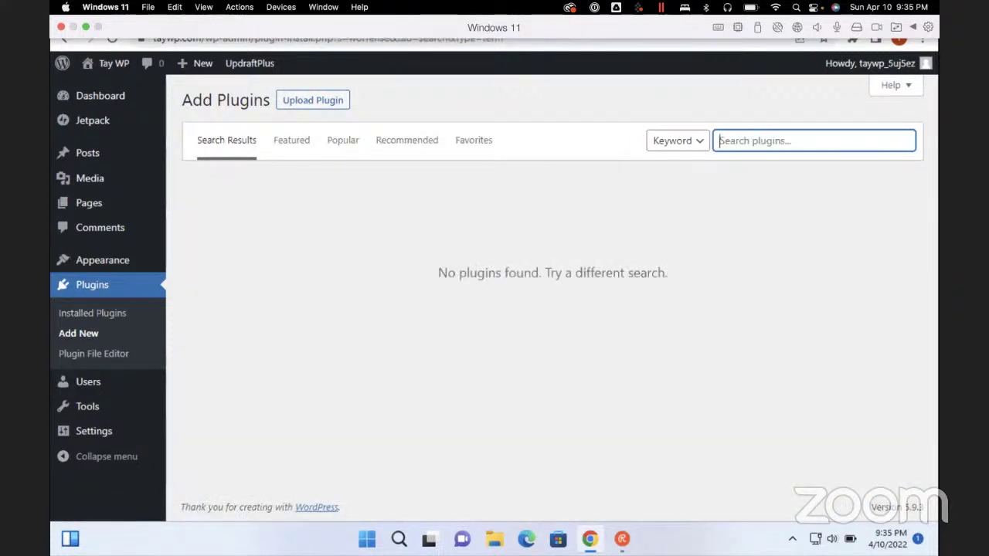
pyautogui.write('word')
pyautogui.press('BackSpace')
pyautogui.press('BackSpace')
pyautogui.press('BackSpace')
pyautogui.press('BackSpace')
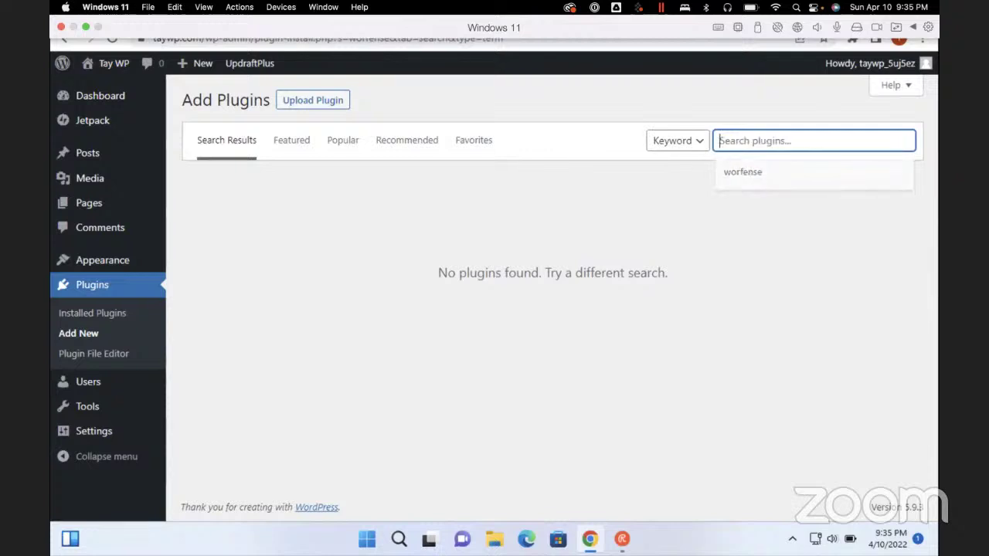
pyautogui.write('security')
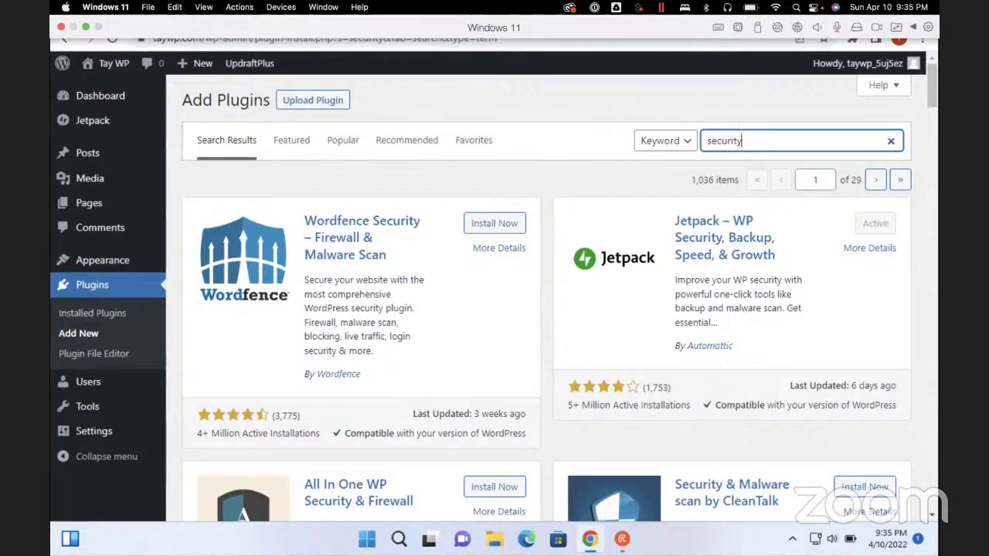
pyautogui.click(495, 223)
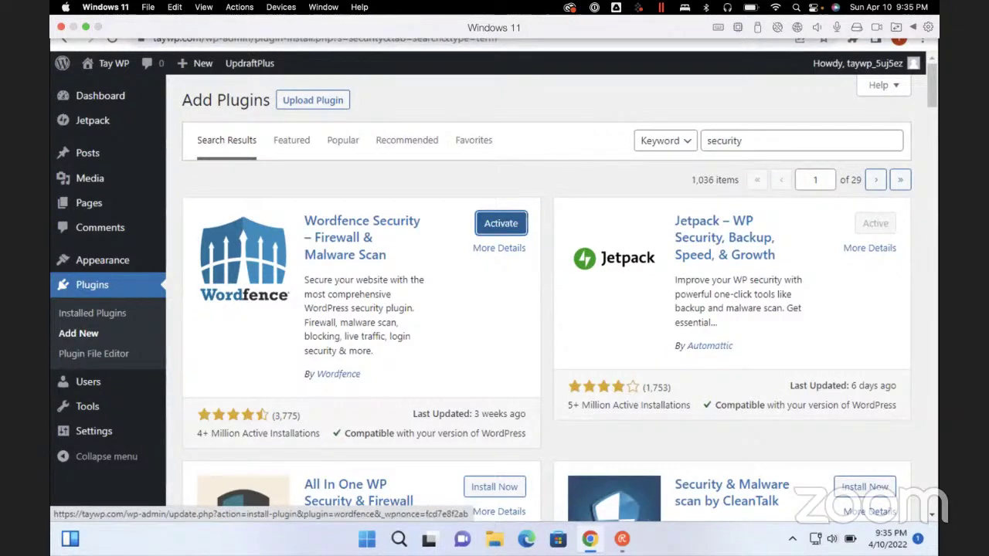
pyautogui.click(501, 224)
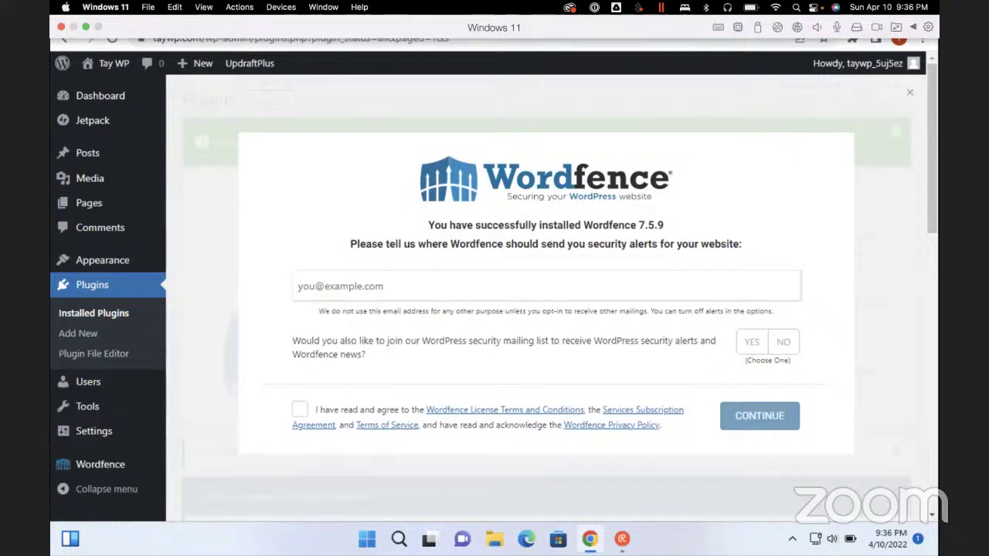
# Enter the security alert e-mail address in Wordfence's welcome dialog
pyautogui.write('taytlo')
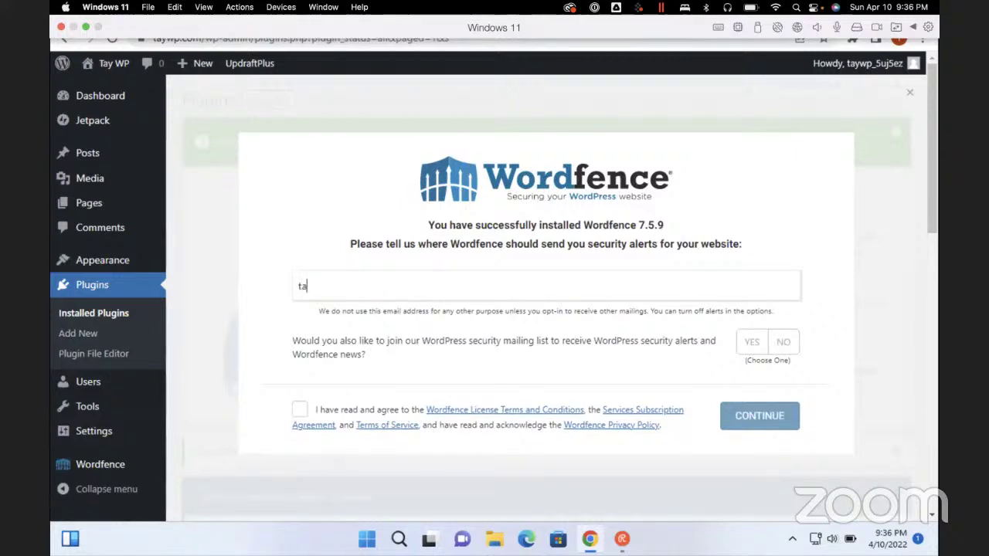
pyautogui.press('BackSpace')
pyautogui.press('BackSpace')
pyautogui.hotkey('ctrl', 'a')
pyautogui.press('BackSpace')
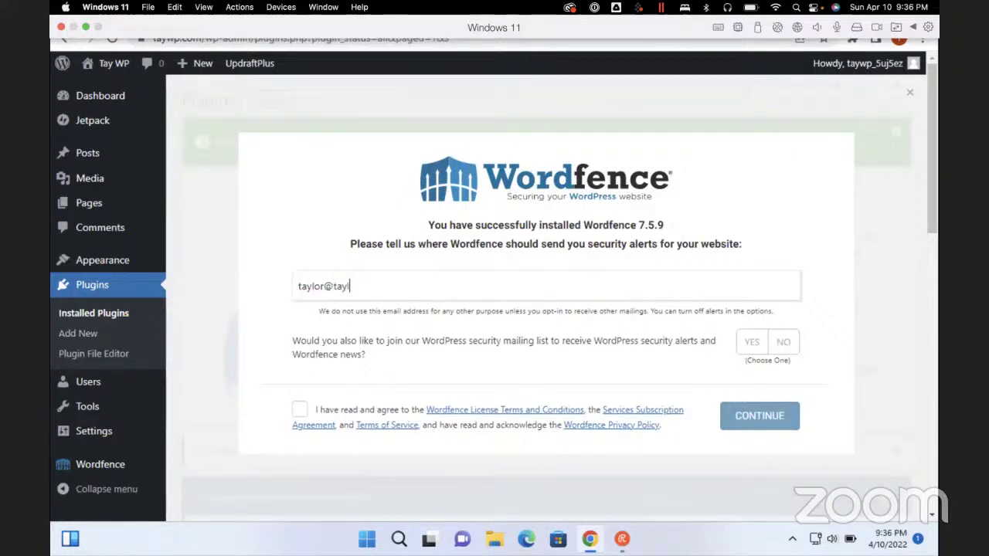
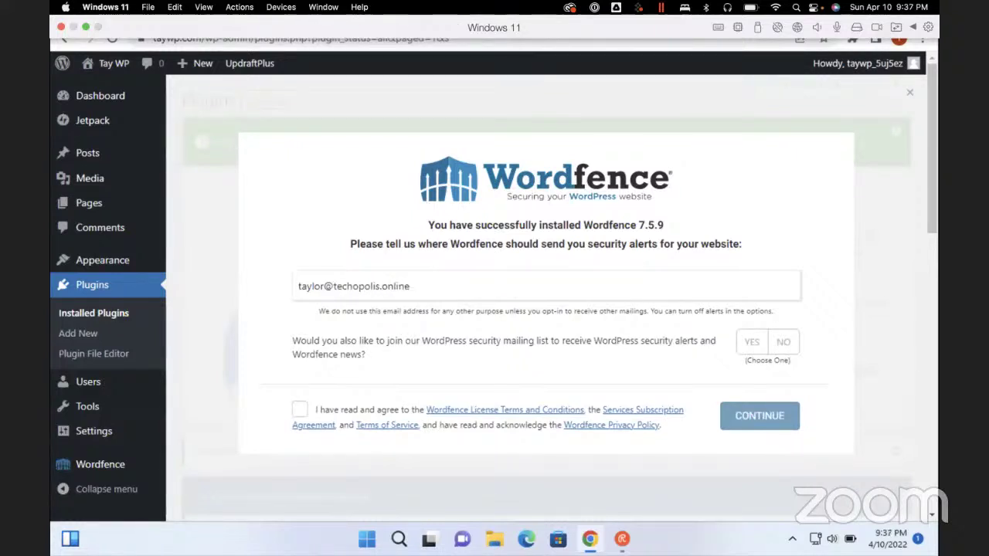
pyautogui.press('Home')
# Accept the Wordfence terms, continue, and decline the premium license offer
pyautogui.press('space')
pyautogui.press('Return')
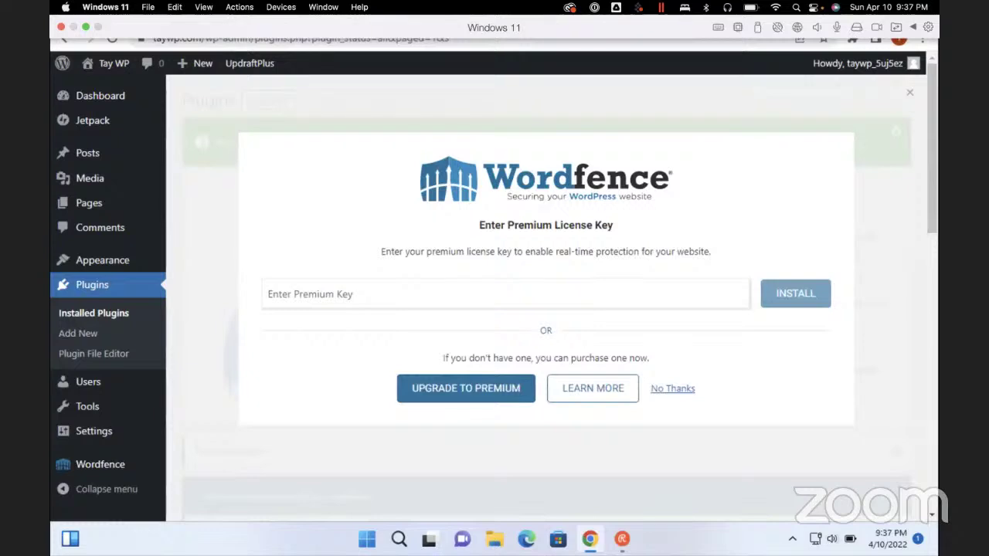
pyautogui.click(673, 387)
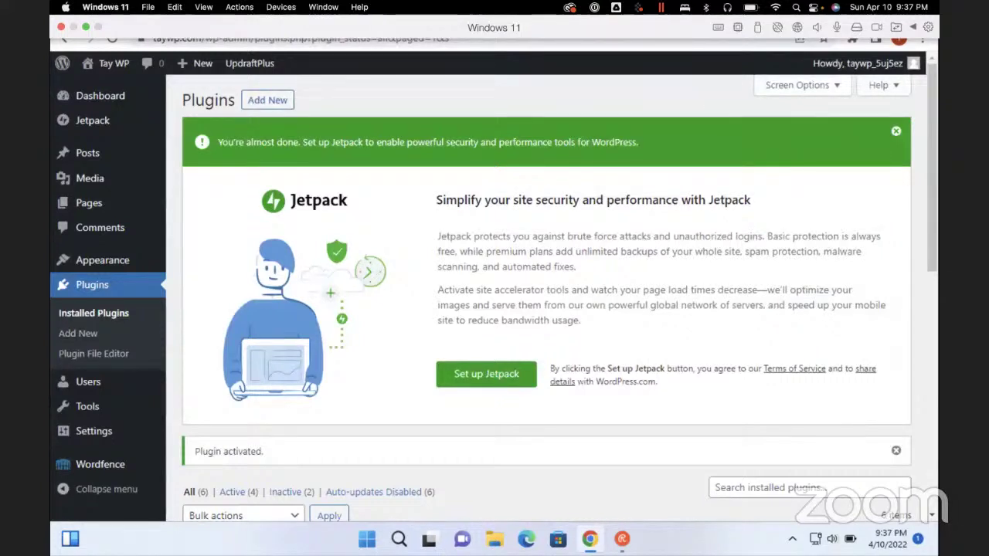
# Start Jetpack setup and replace the signup form's prefilled e-mail with a different address
pyautogui.click(486, 374)
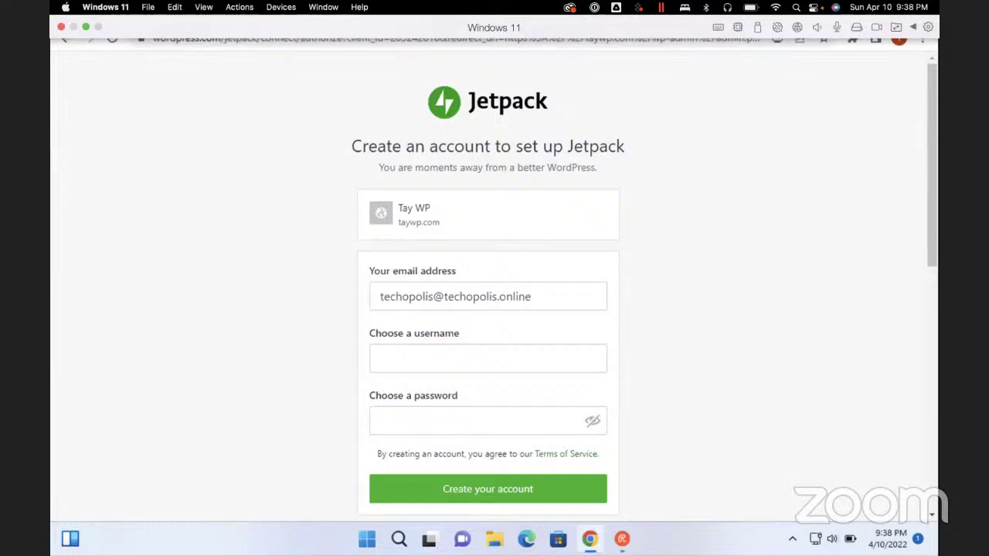
pyautogui.click(532, 297)
pyautogui.hotkey('ctrl', 'a')
pyautogui.press('BackSpace')
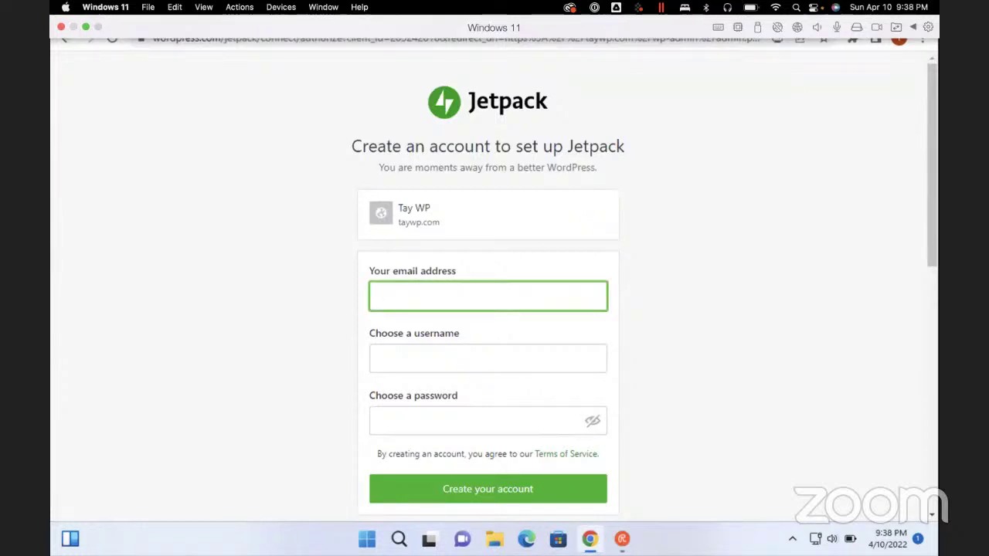
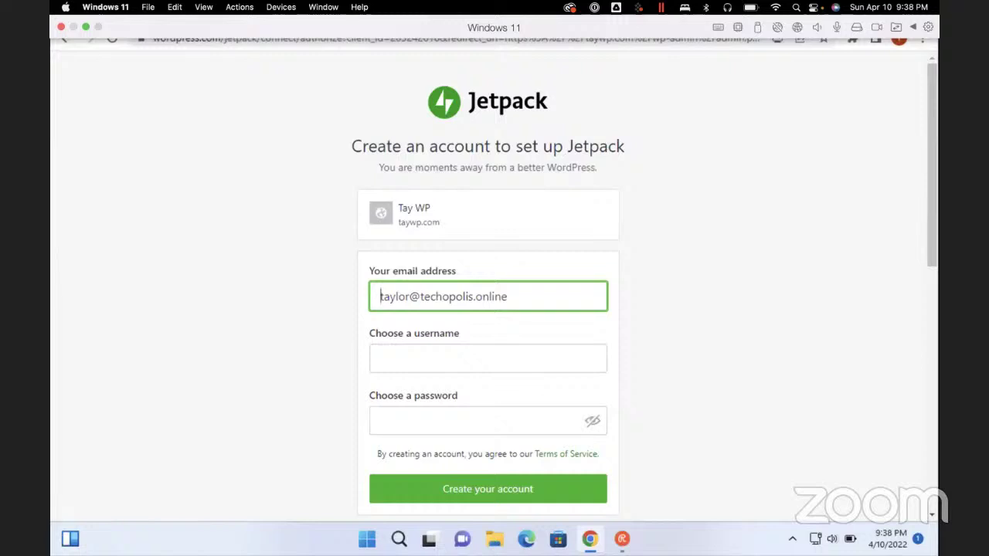
# Try several usernames for the new Jetpack account, fixing typos along the way
pyautogui.click(487, 358)
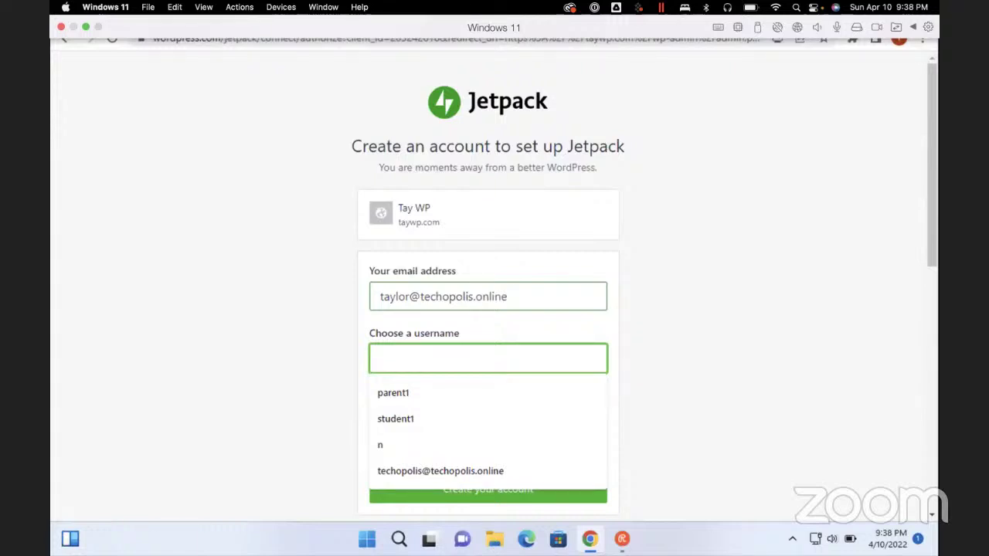
pyautogui.write('taywp')
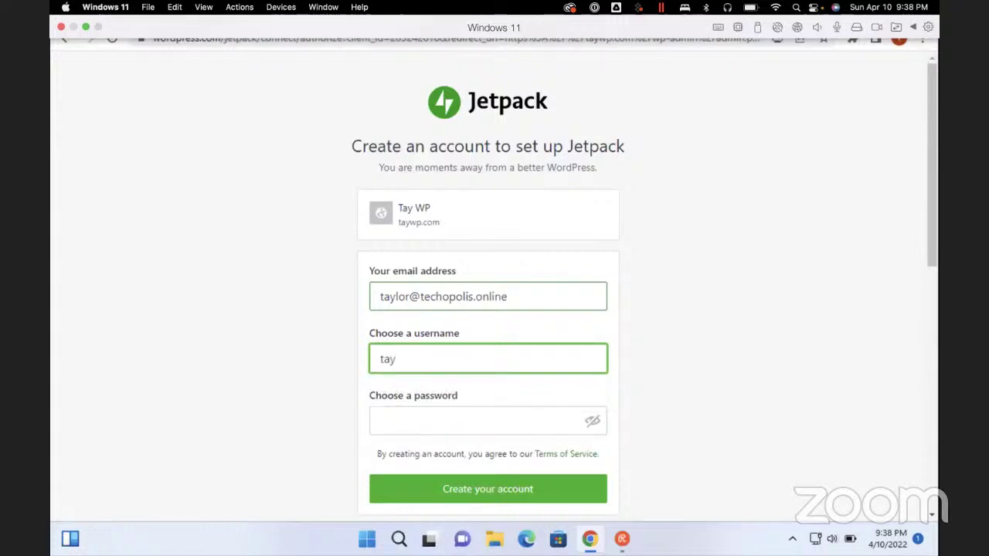
pyautogui.hotkey('ctrl', 'a')
pyautogui.press('BackSpace')
pyautogui.write('tayarndty')
pyautogui.hotkey('ctrl', 'a')
pyautogui.press('BackSpace')
pyautogui.write('taylor')
pyautogui.press('BackSpace')
pyautogui.press('BackSpace')
pyautogui.press('BackSpace')
pyautogui.press('BackSpace')
pyautogui.press('BackSpace')
pyautogui.write('ayarndt')
pyautogui.press('Home')
pyautogui.press('Tab')
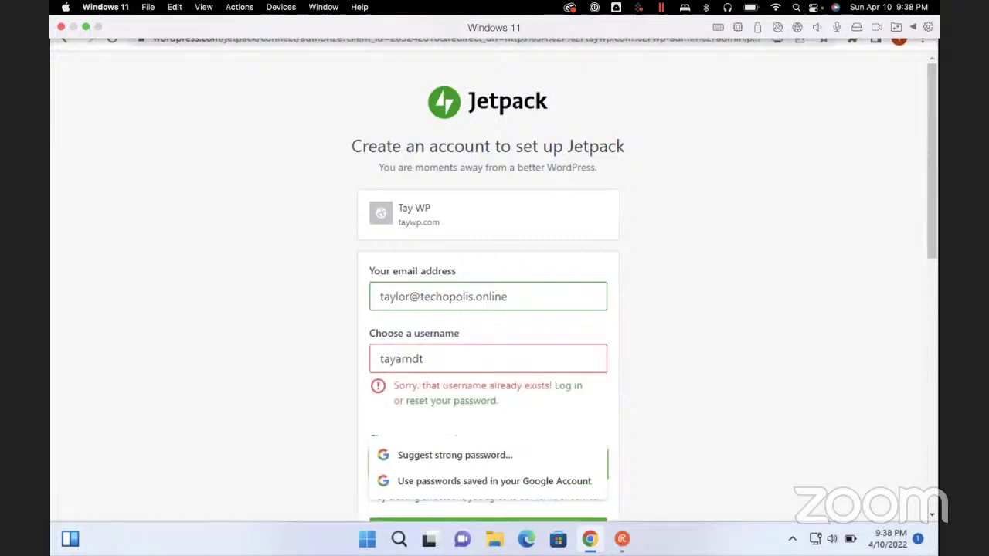
pyautogui.hotkey('shift', 'Tab')
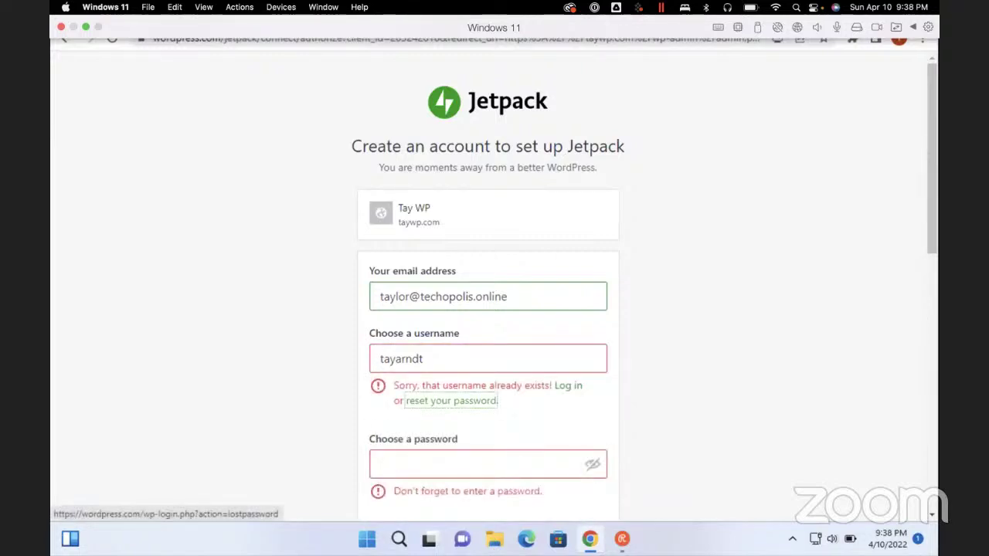
pyautogui.hotkey('shift', 'Tab')
pyautogui.hotkey('shift', 'Tab')
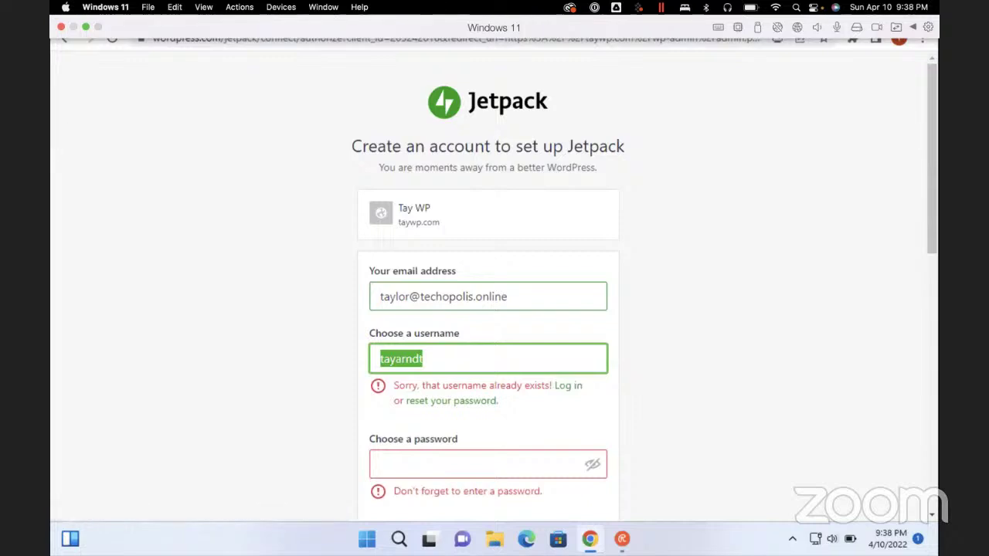
# Replace the too-short username with a new, available username
pyautogui.write('a')
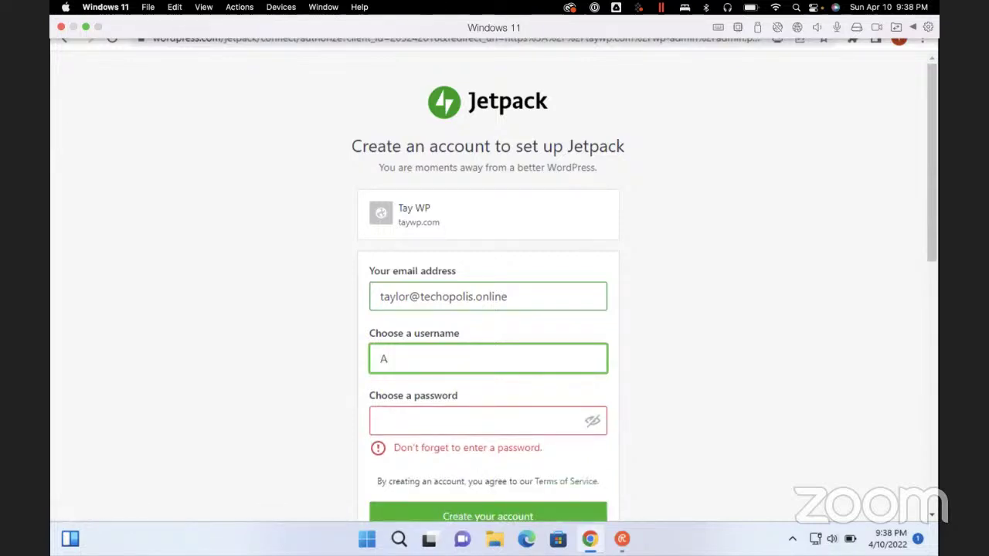
pyautogui.press('Tab')
pyautogui.hotkey('shift', 'Tab')
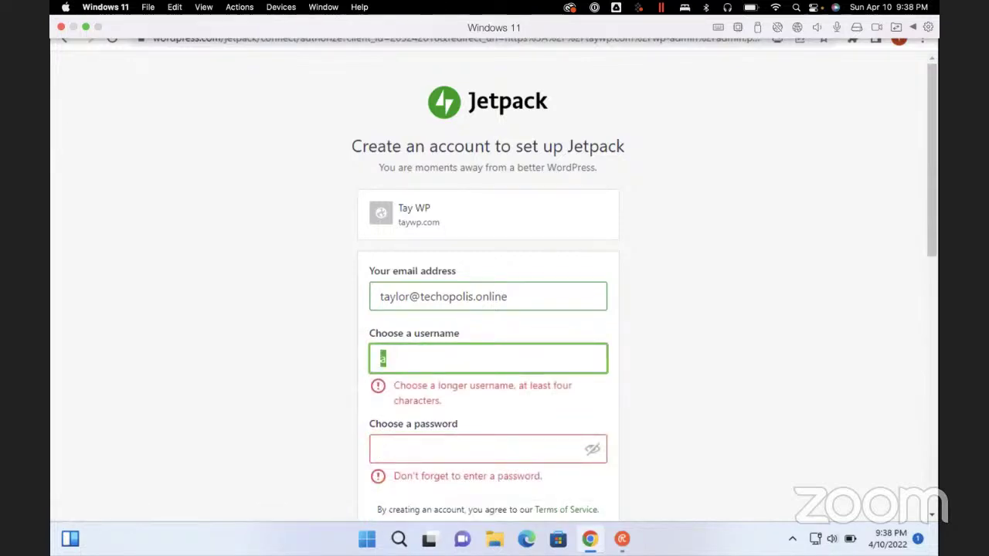
pyautogui.press('BackSpace')
pyautogui.hotkey('shift', 'Tab')
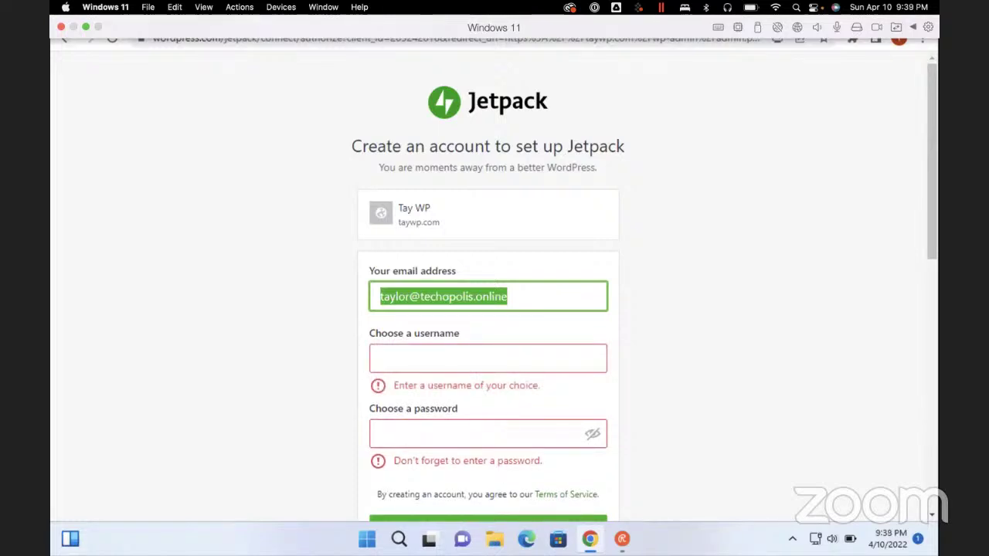
pyautogui.click(487, 358)
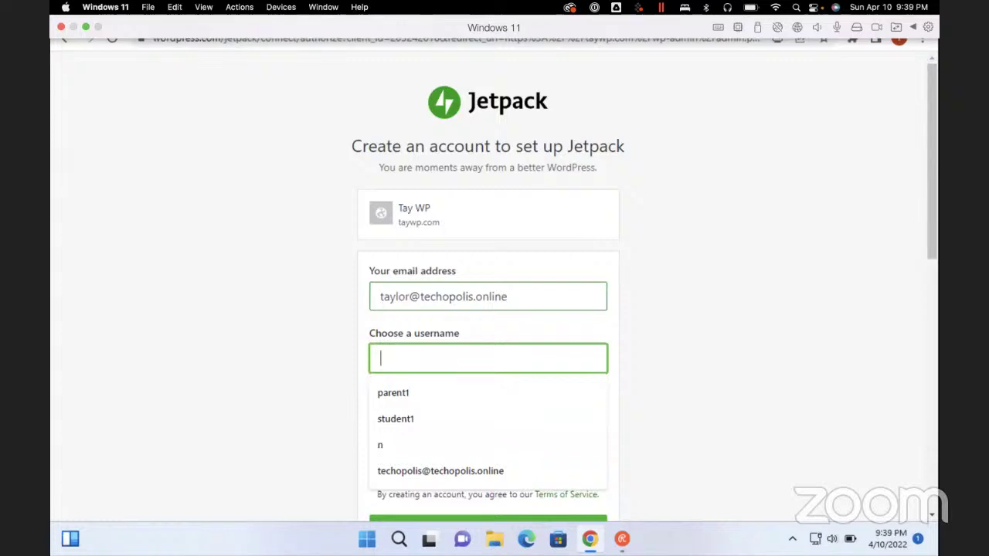
pyautogui.write('tay')
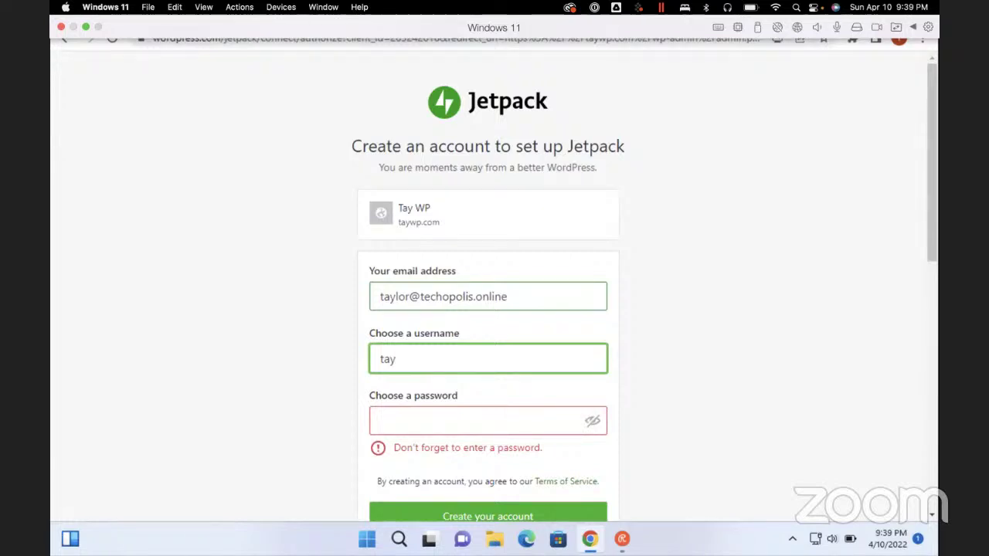
pyautogui.write('arndt22')
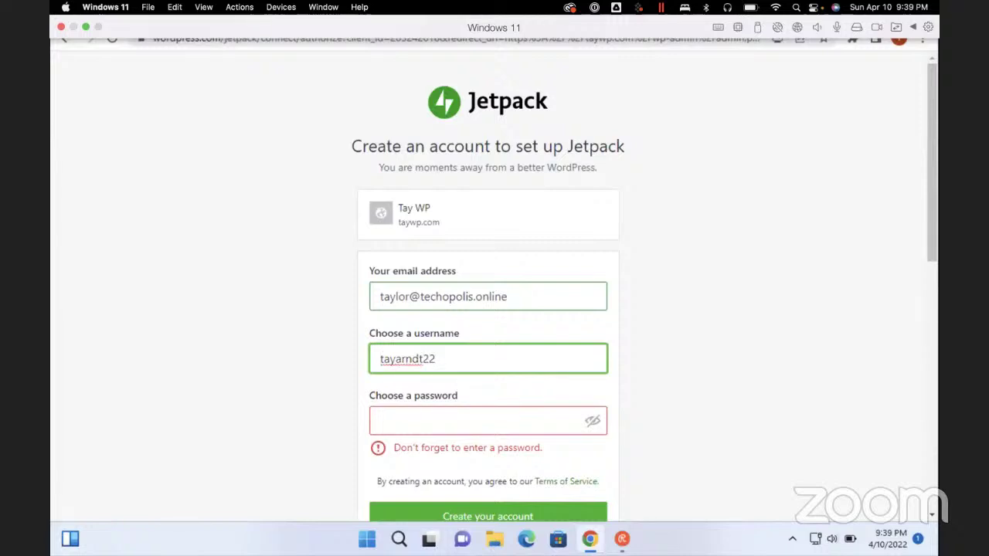
# Enter the account password, correcting mistyped characters, and submit the Create your account form
pyautogui.press('Tab')
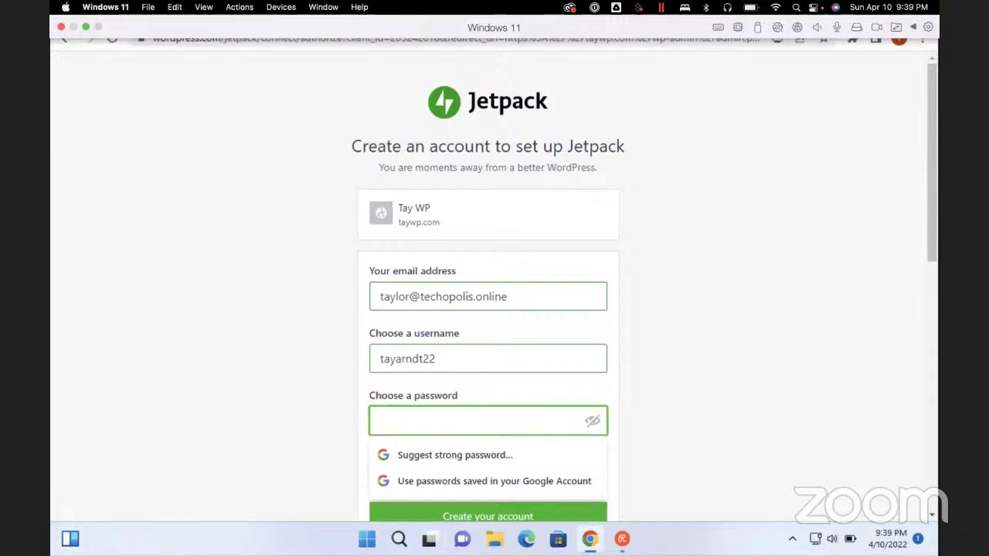
pyautogui.write('•••••••')
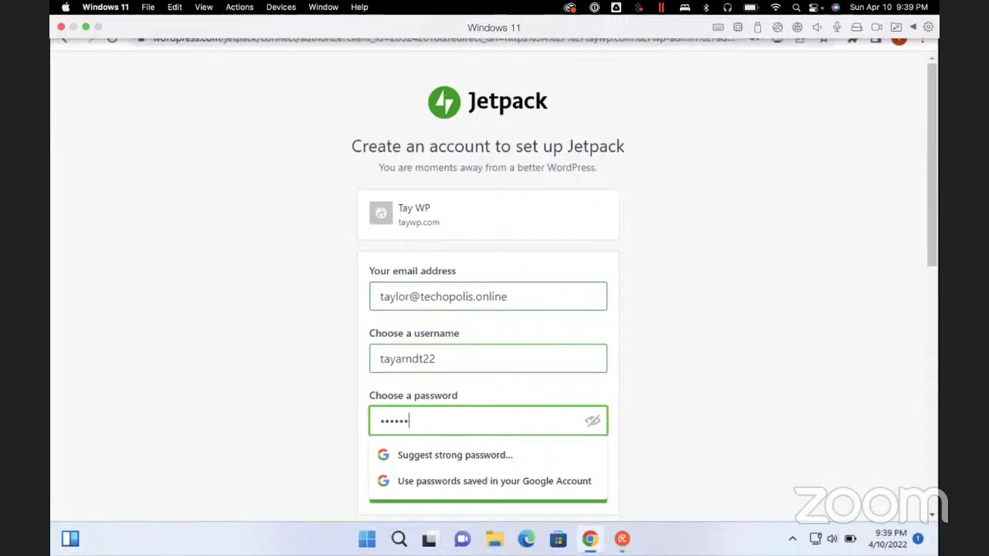
pyautogui.press('BackSpace')
pyautogui.write('••')
pyautogui.press('BackSpace')
pyautogui.press('BackSpace')
pyautogui.press('BackSpace')
pyautogui.press('BackSpace')
pyautogui.press('BackSpace')
pyautogui.press('BackSpace')
pyautogui.press('BackSpace')
pyautogui.press('BackSpace')
pyautogui.write('••••••••••••')
pyautogui.press('Tab')
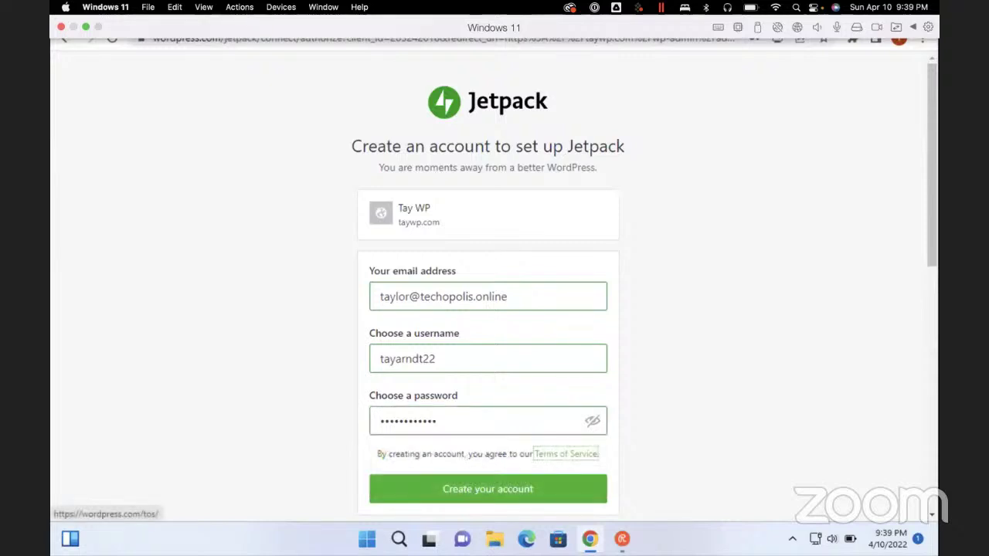
pyautogui.scroll(-3, 495, 294)
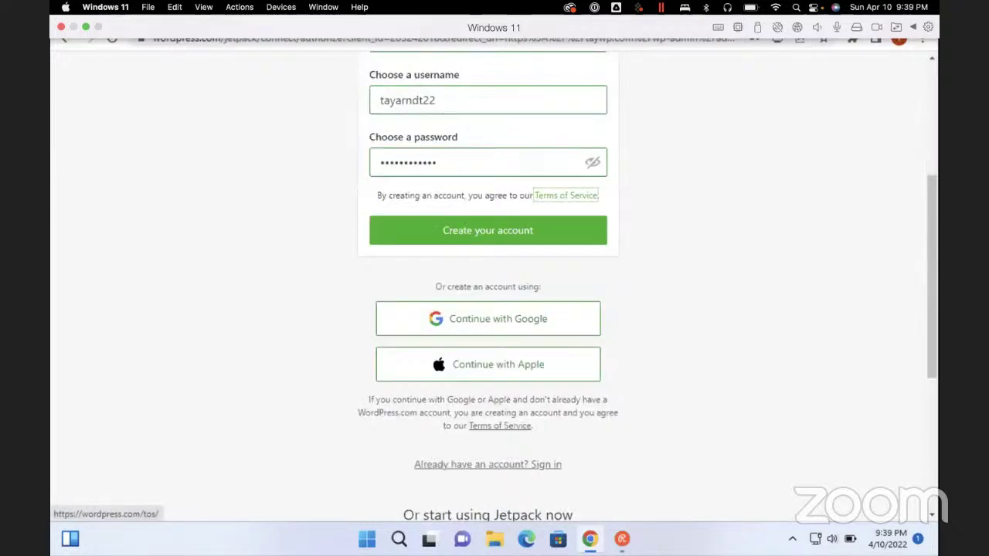
pyautogui.press('Tab')
pyautogui.press('Return')
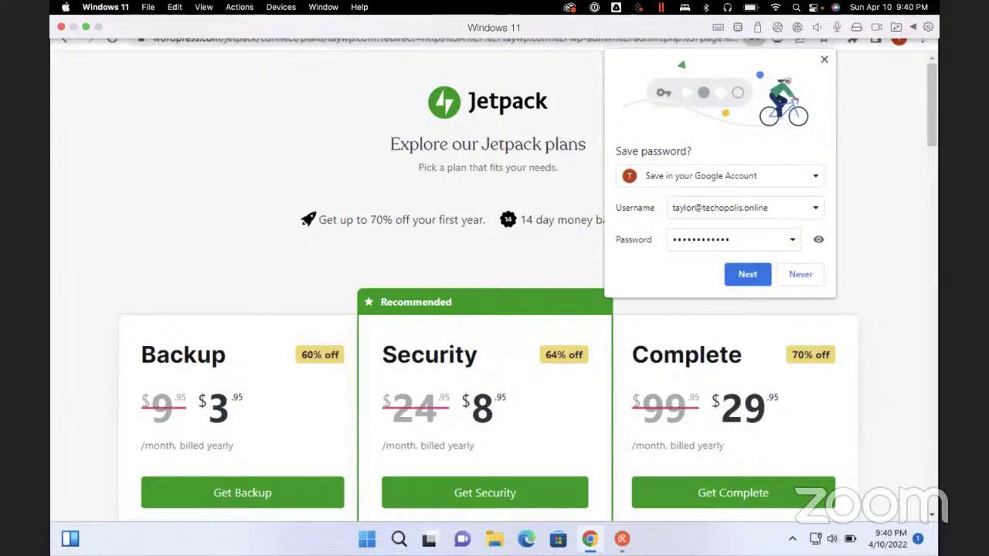
# Find 'start for' on the Jetpack plans page and browse down to More Products
pyautogui.write('start for')
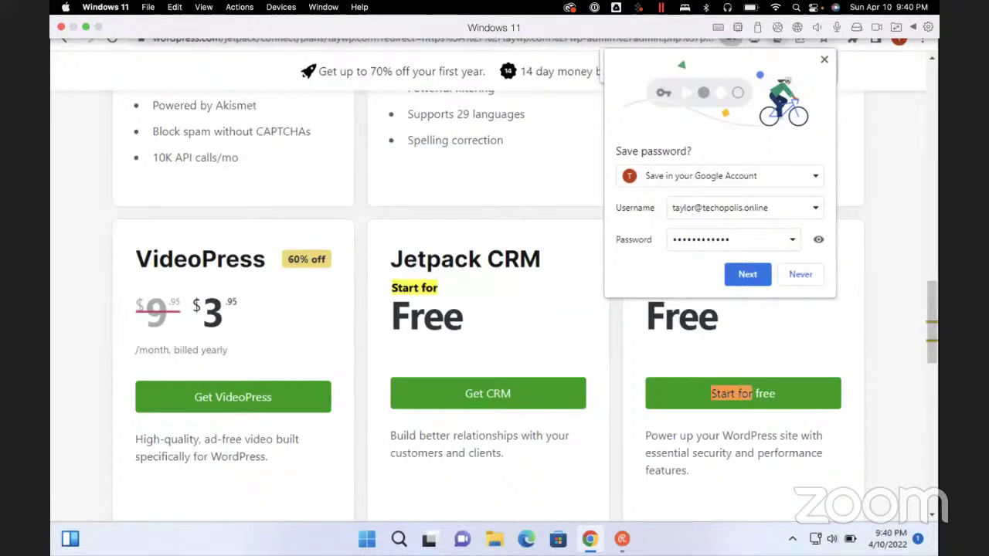
pyautogui.press('Return')
pyautogui.press('Escape')
pyautogui.press('Home')
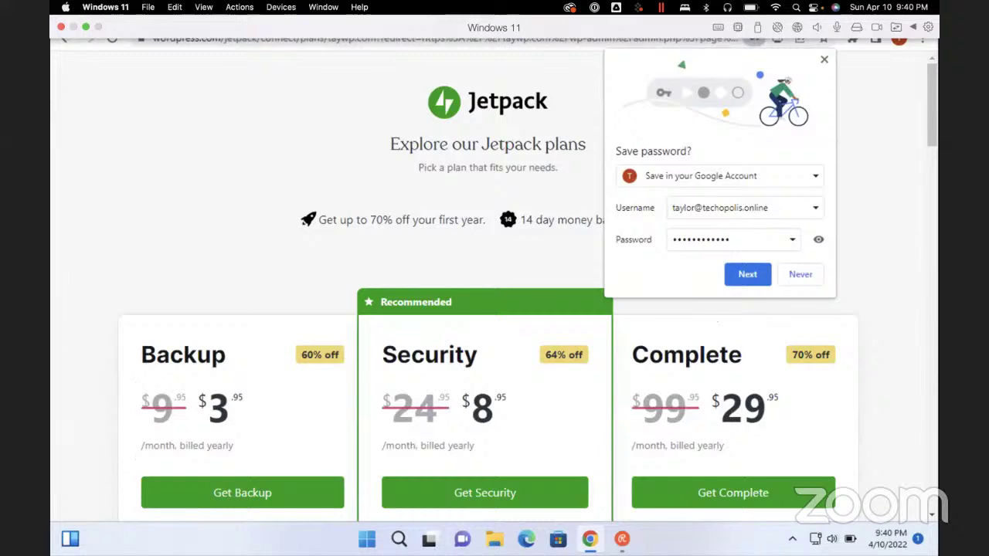
pyautogui.press('b')
pyautogui.press('b')
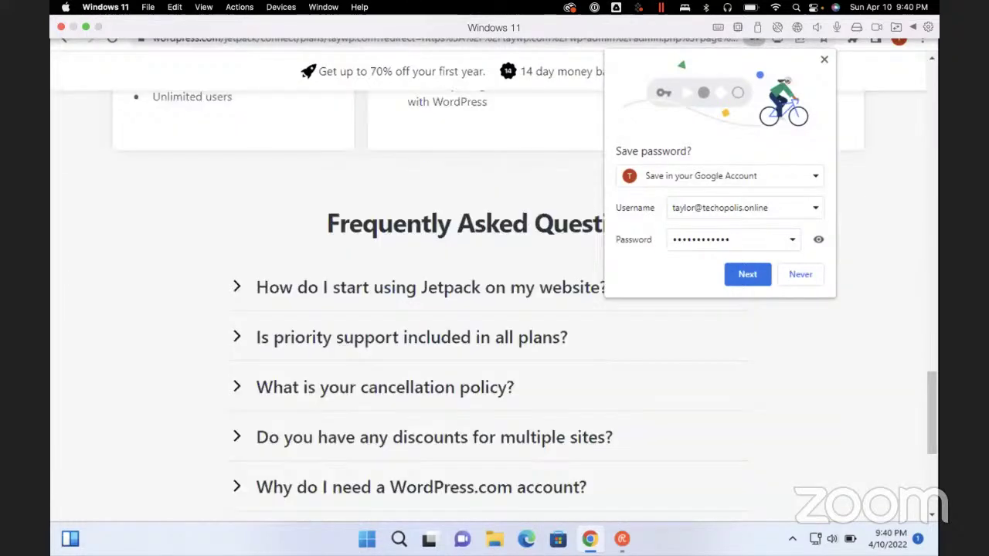
pyautogui.scroll(-3, 495, 310)
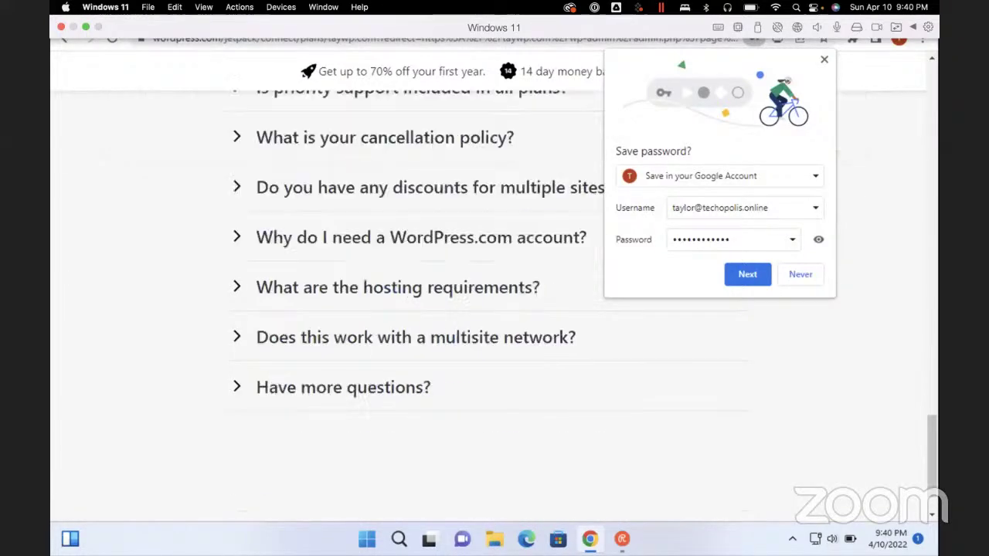
pyautogui.scroll(-1, 495, 309)
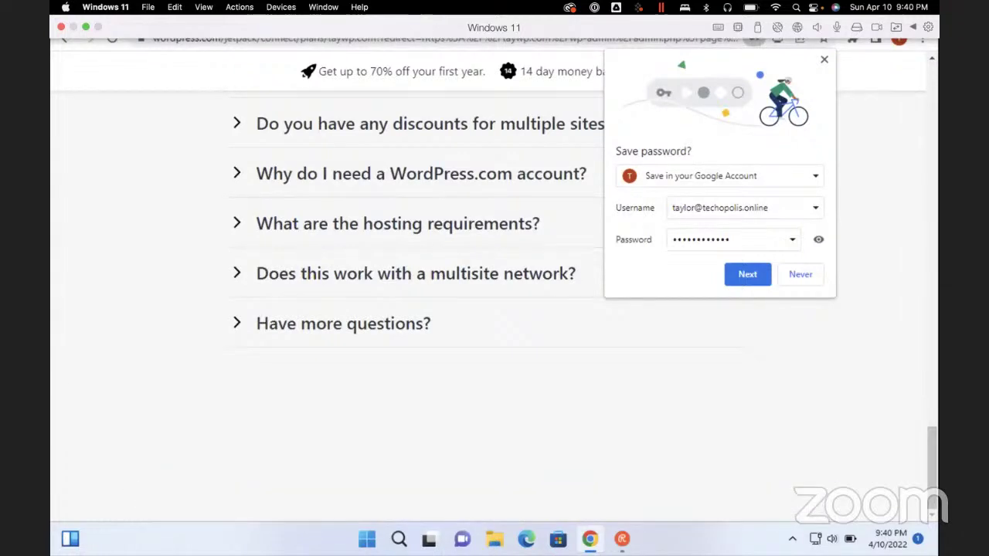
pyautogui.hotkey('ctrl', 'Home')
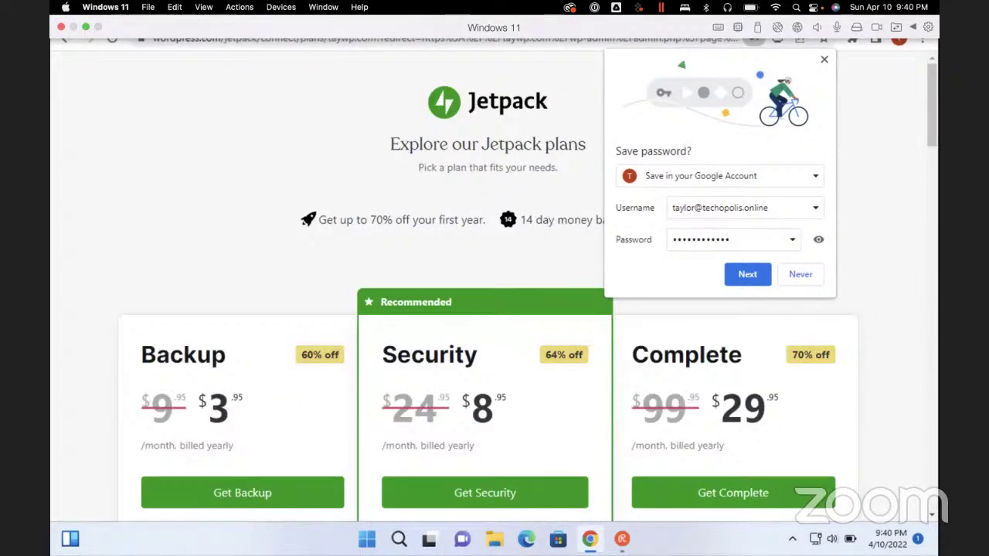
# Bookmark the Jetpack plans page and review its plan cards and FAQ
pyautogui.hotkey('ctrl', 'd')
pyautogui.press('Return')
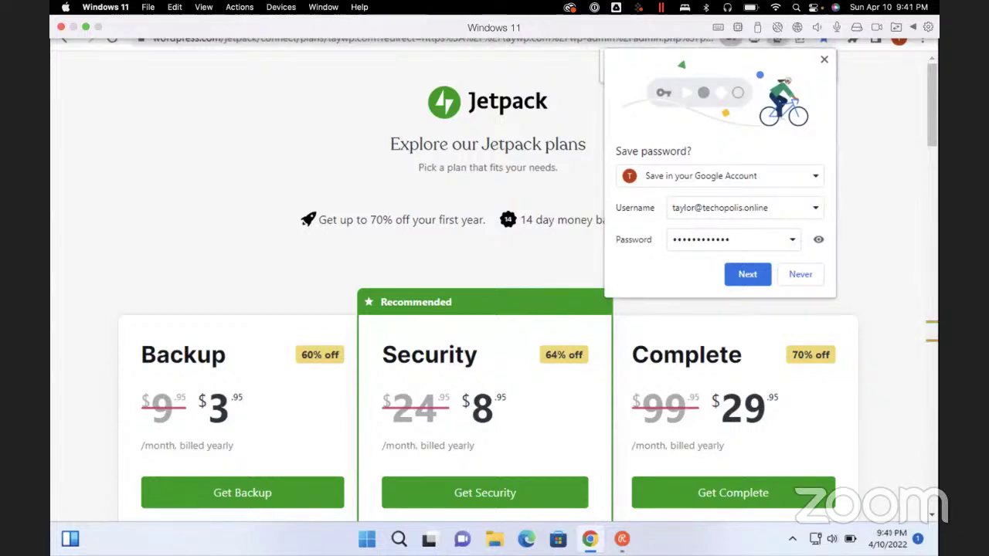
pyautogui.scroll(-10, 494, 348)
pyautogui.hotkey('ctrl', 'Home')
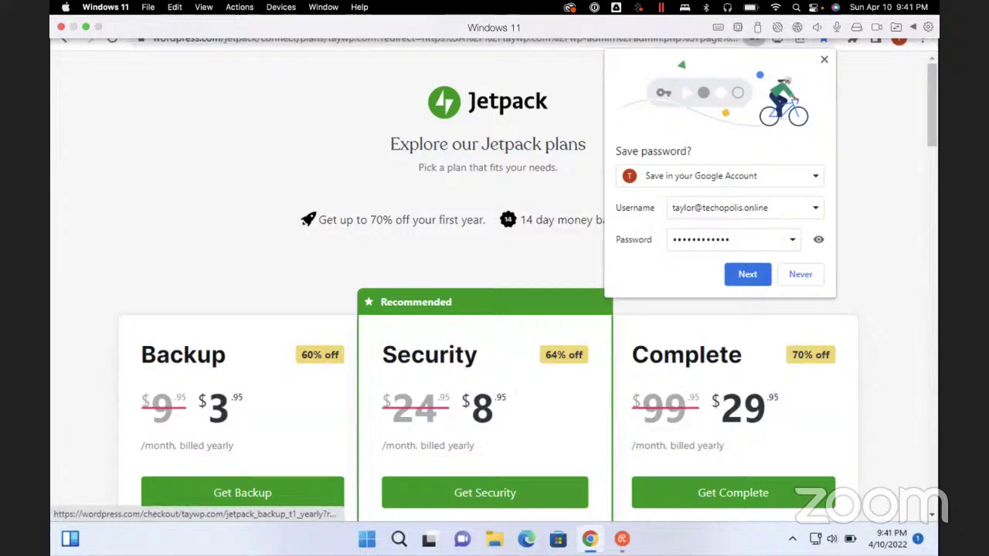
pyautogui.scroll(-10, 494, 309)
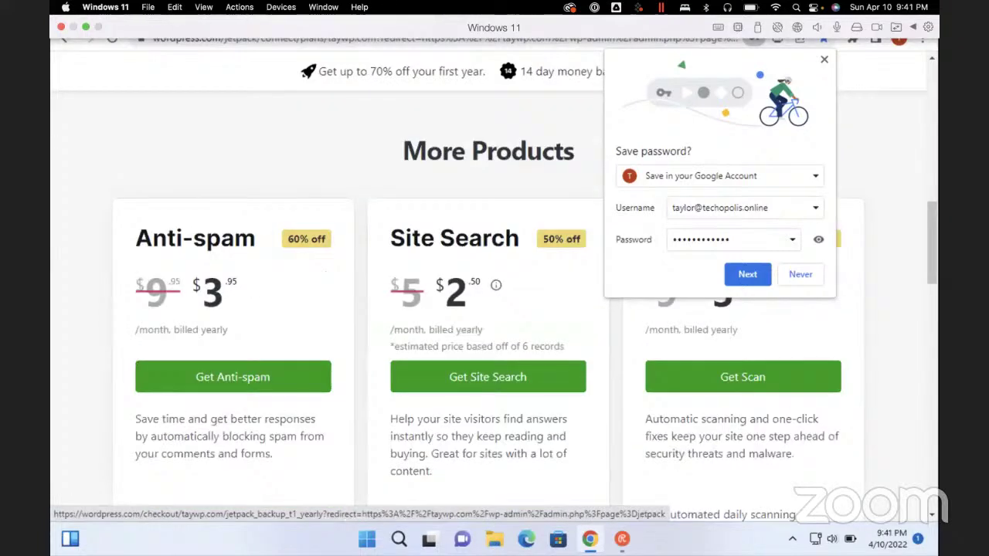
pyautogui.scroll(-6, 495, 309)
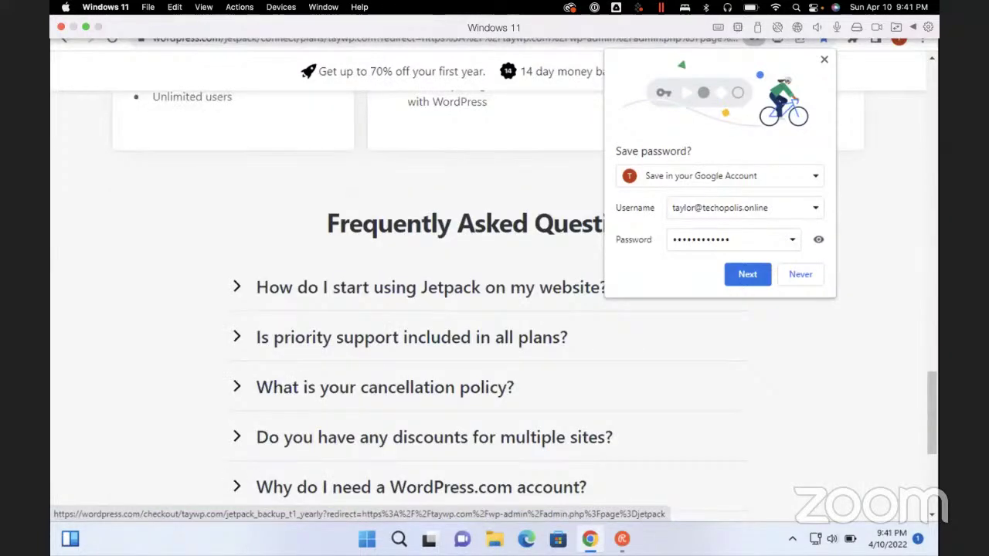
pyautogui.scroll(3, 495, 309)
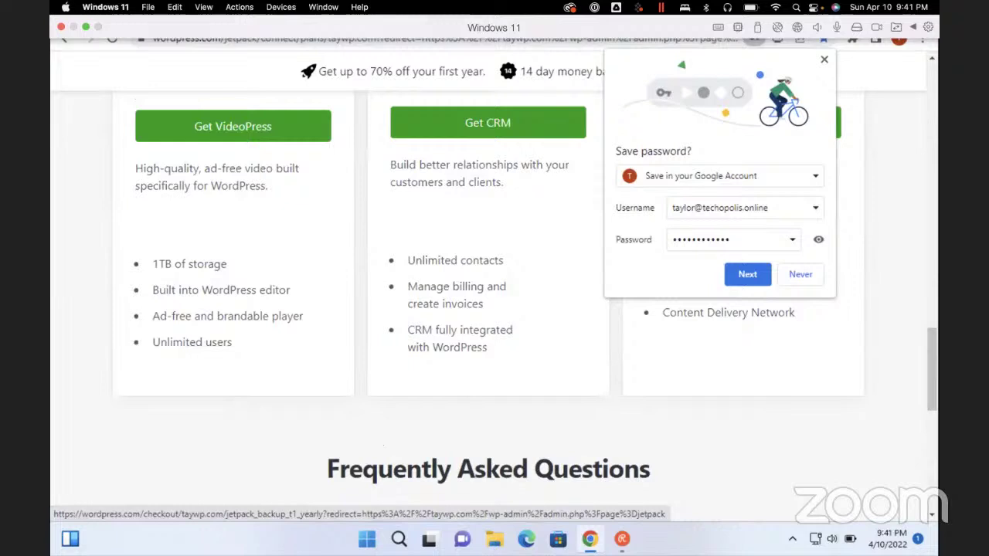
pyautogui.scroll(2, 494, 309)
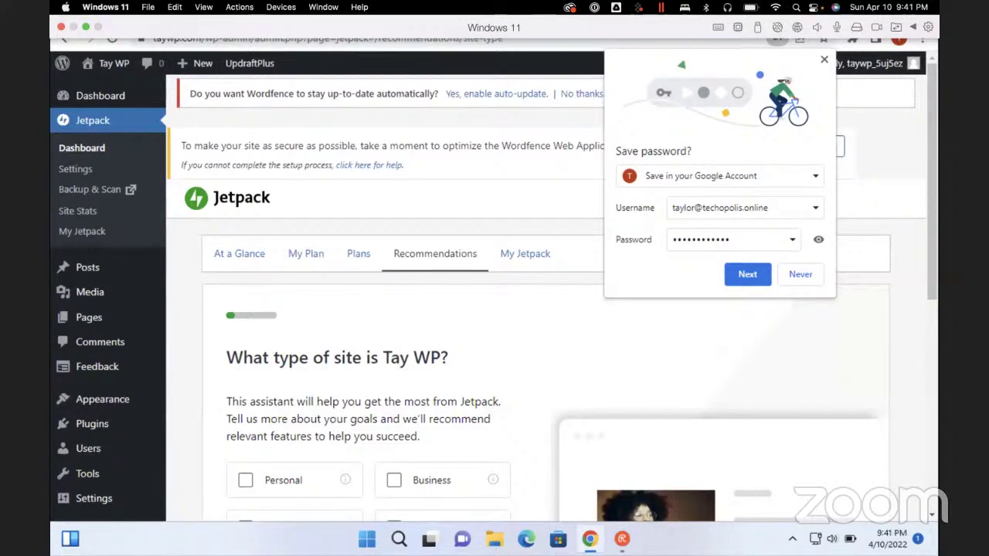
# Choose Personal as Tay WP's site type and continue
pyautogui.scroll(-3, 495, 309)
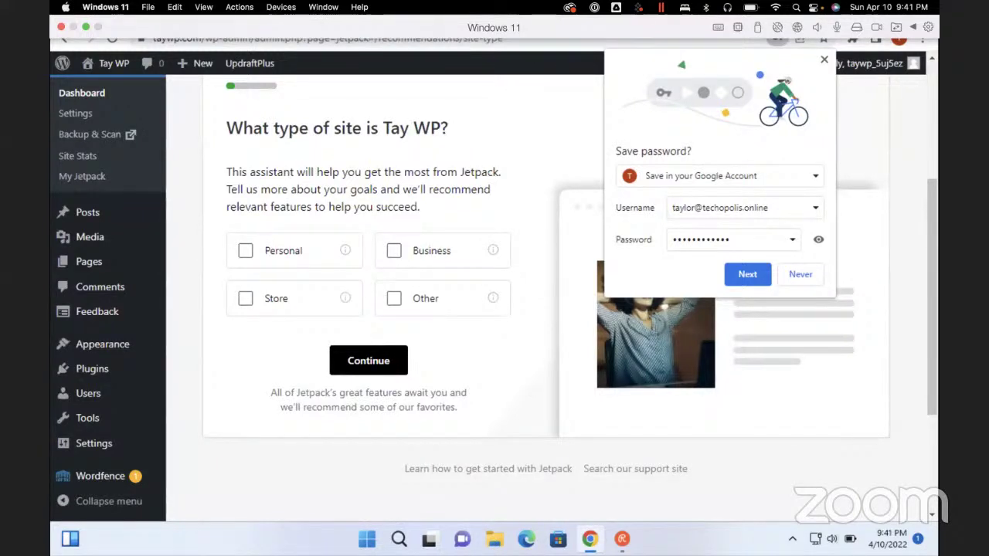
pyautogui.click(283, 251)
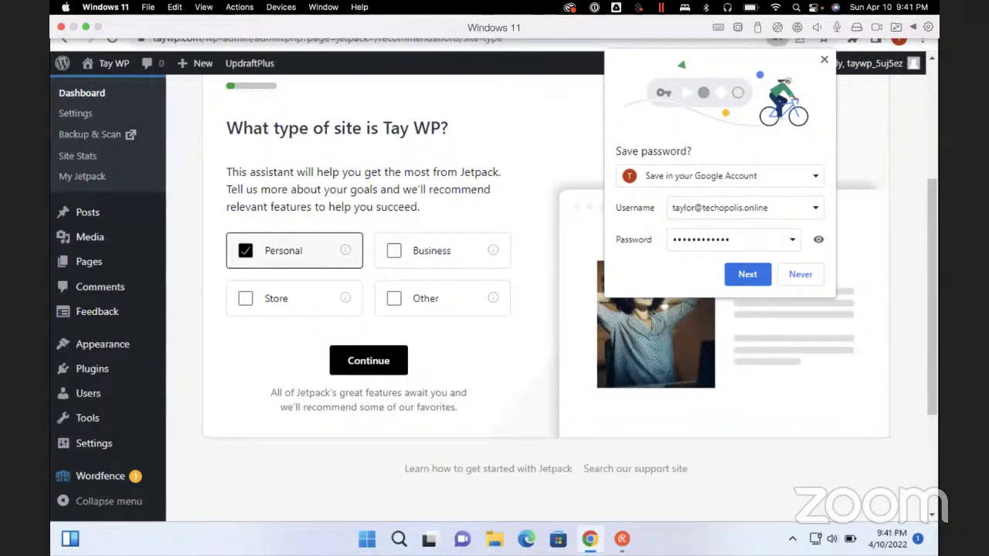
pyautogui.click(368, 360)
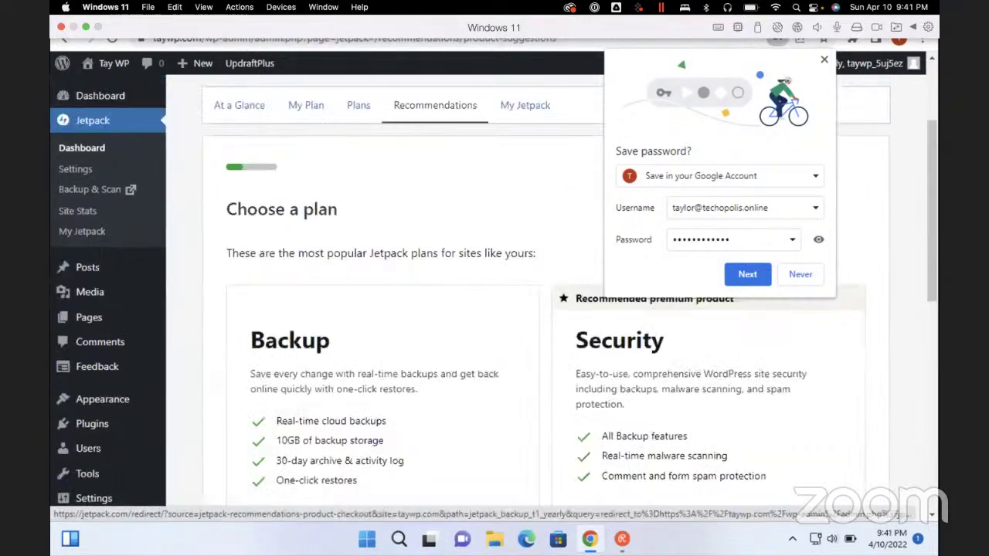
# Choose 'Decide later' to postpone picking a Jetpack plan
pyautogui.press('Tab')
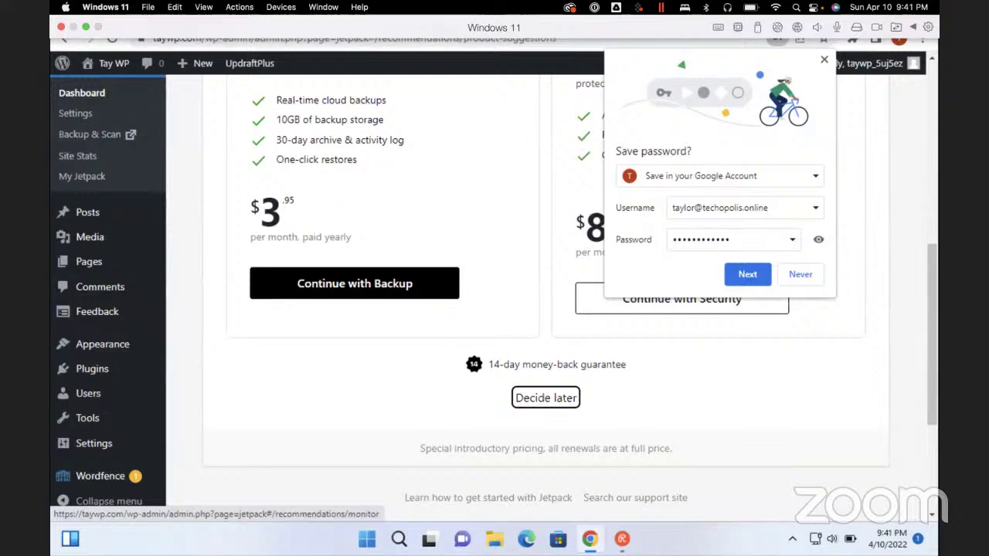
pyautogui.press('Tab')
pyautogui.hotkey('shift', 'Tab')
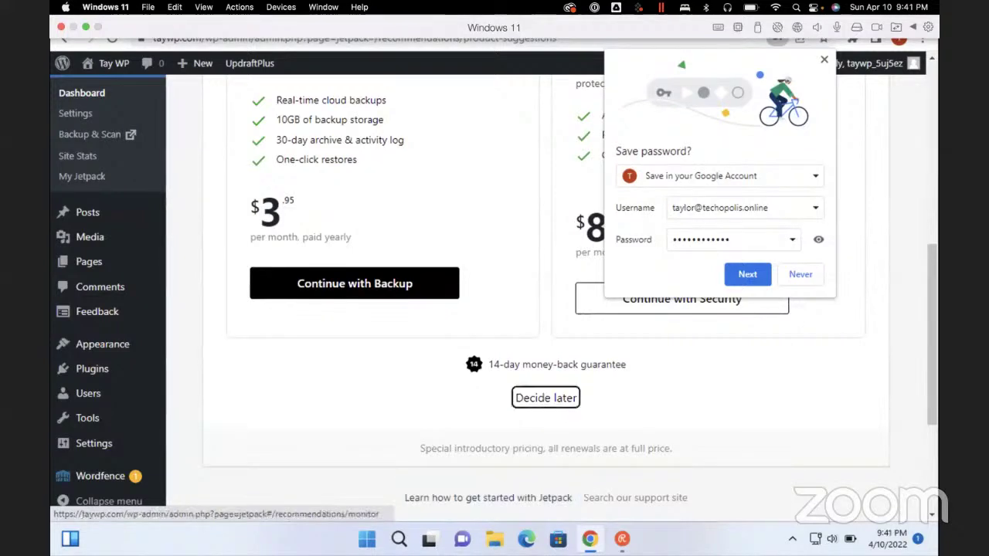
pyautogui.press('Return')
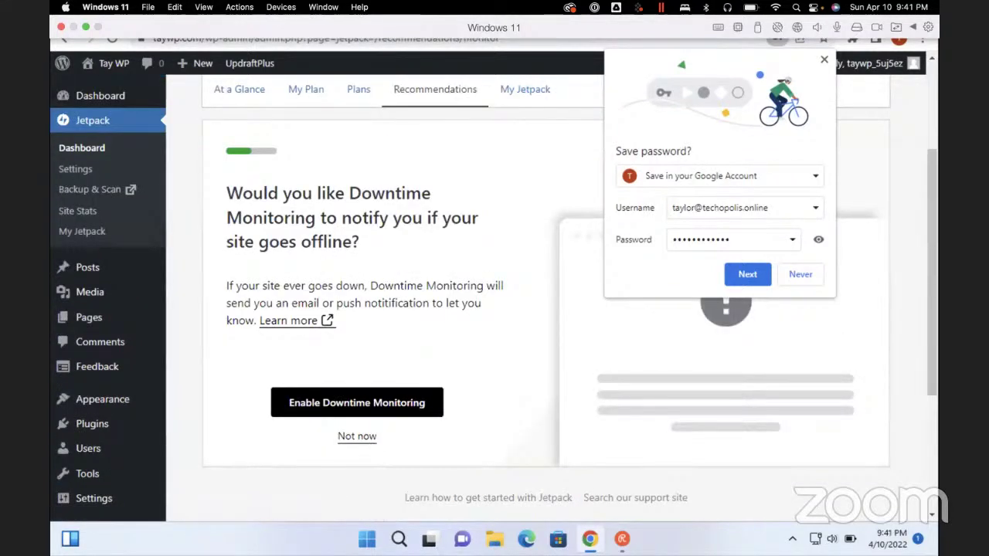
# Enable Jetpack's Downtime Monitoring recommendation
pyautogui.press('Tab')
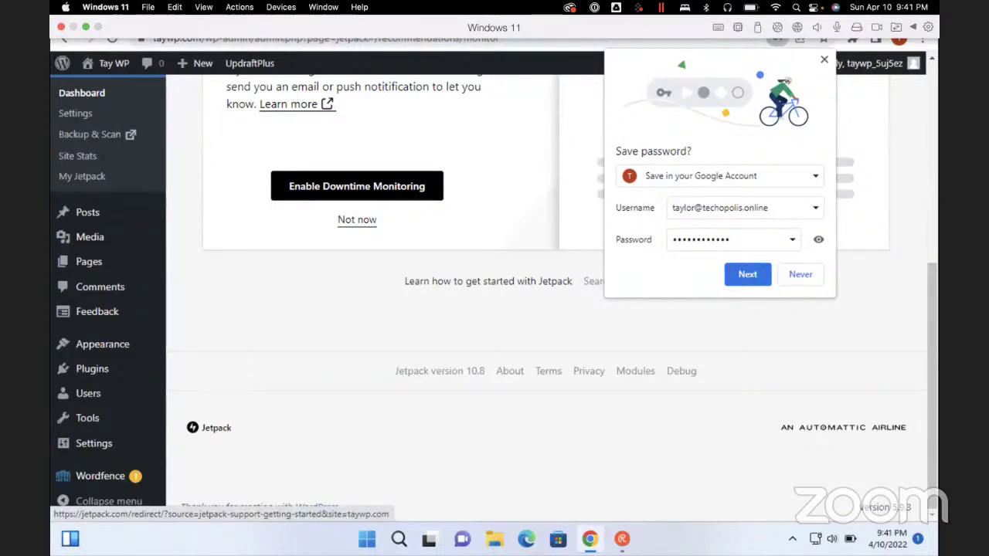
pyautogui.scroll(5, 488, 282)
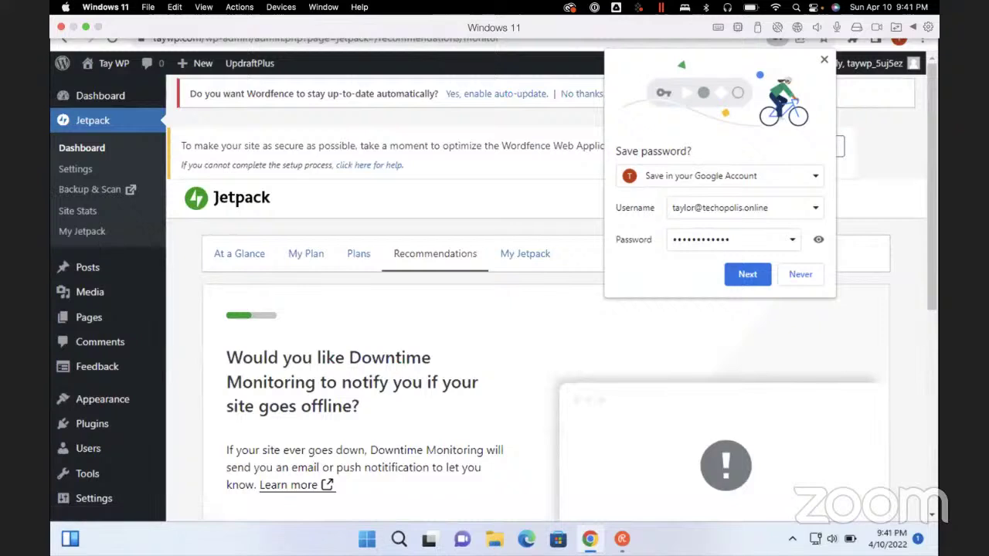
pyautogui.scroll(-4, 489, 281)
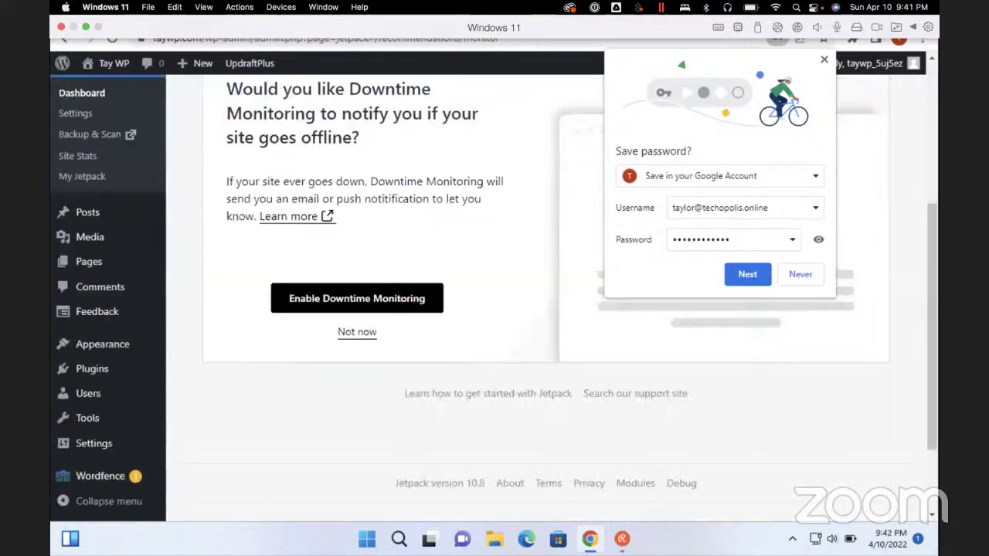
pyautogui.click(357, 298)
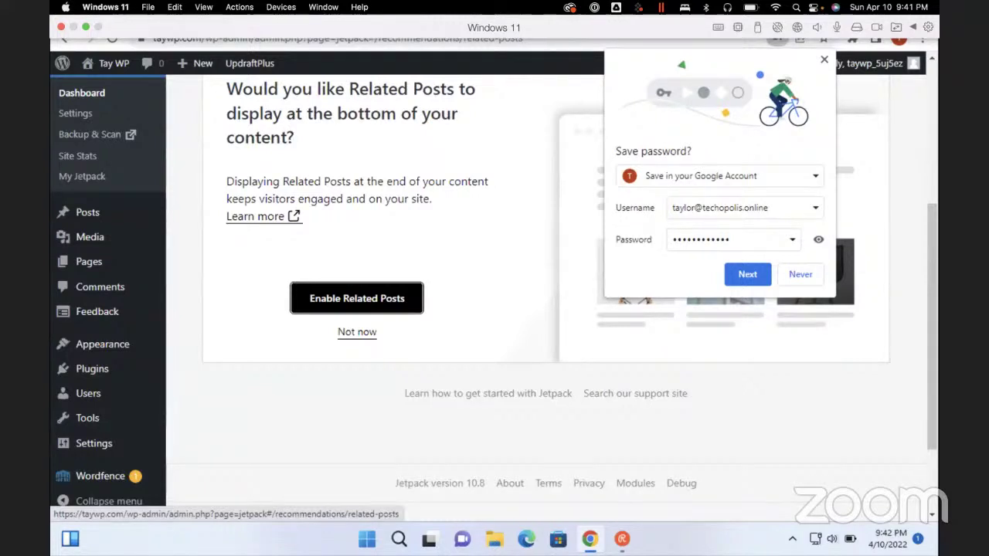
# Skip the Related Posts and Creative Mail recommendations
pyautogui.click(357, 332)
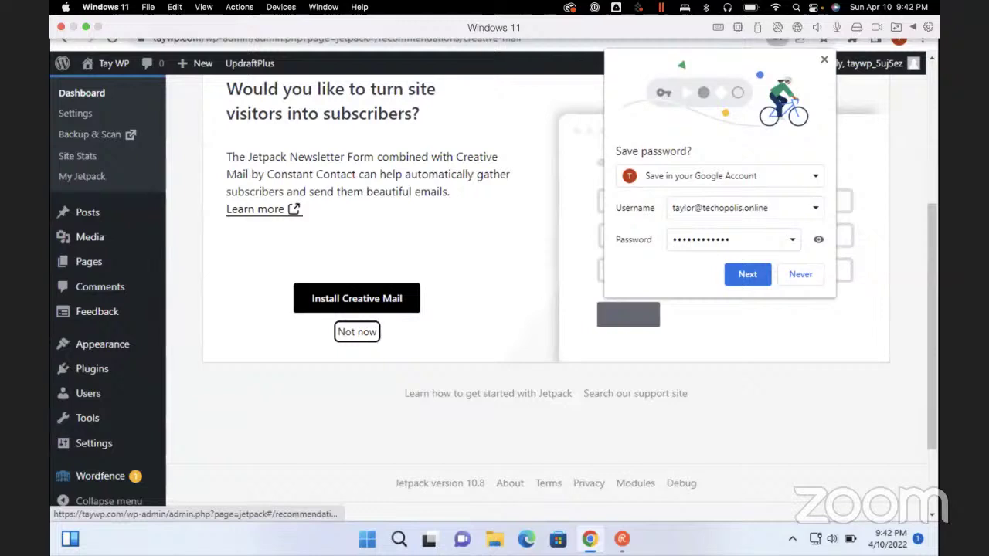
pyautogui.press('Return')
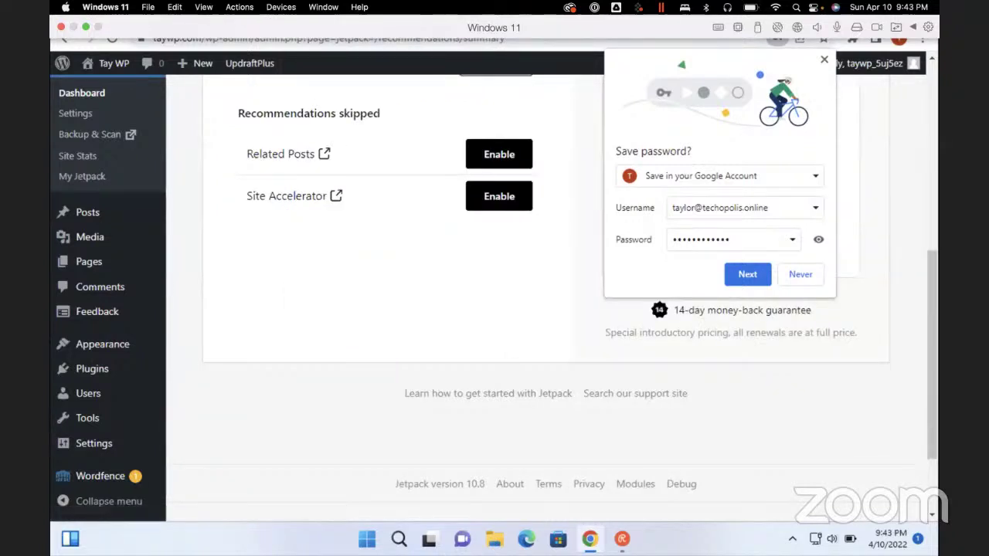
pyautogui.scroll(5, 495, 309)
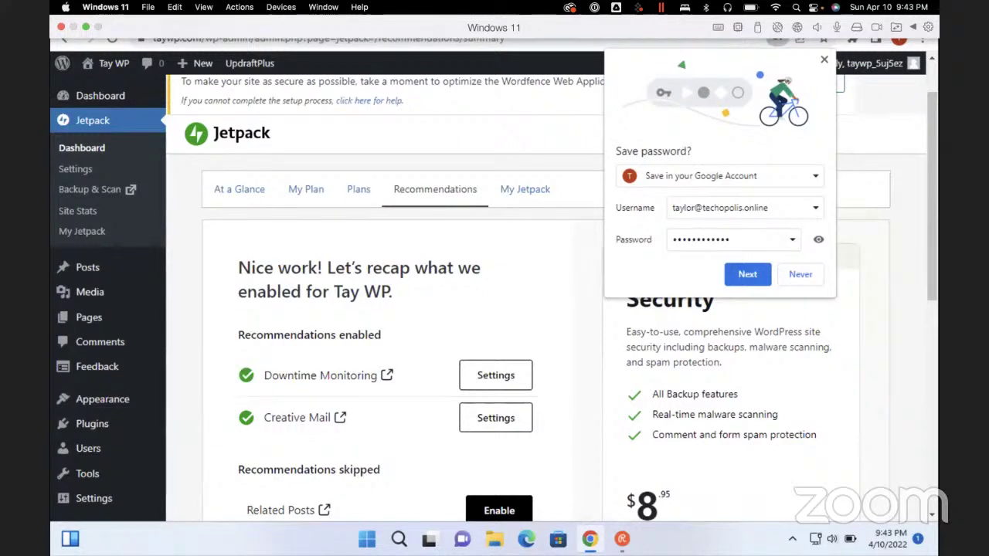
pyautogui.scroll(-3, 494, 309)
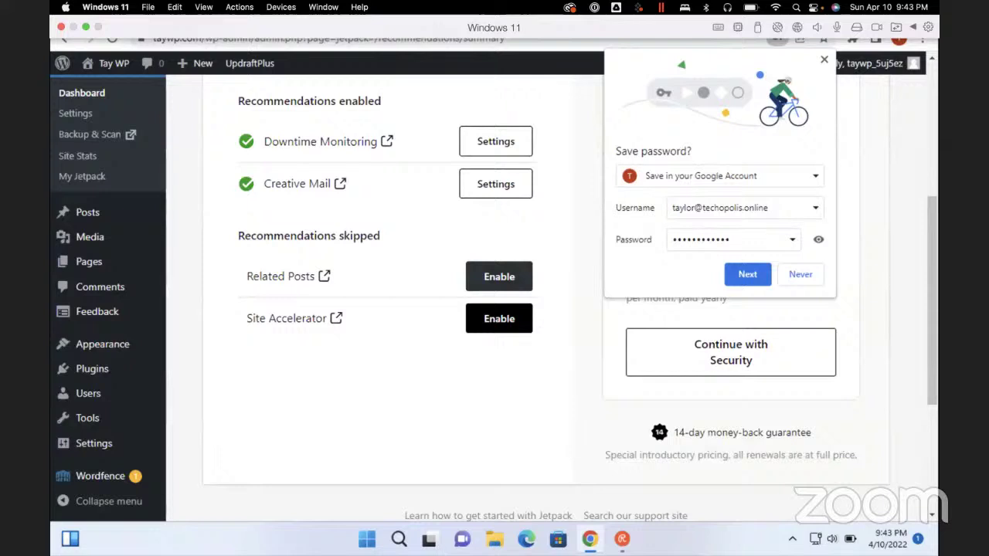
pyautogui.scroll(-3, 495, 309)
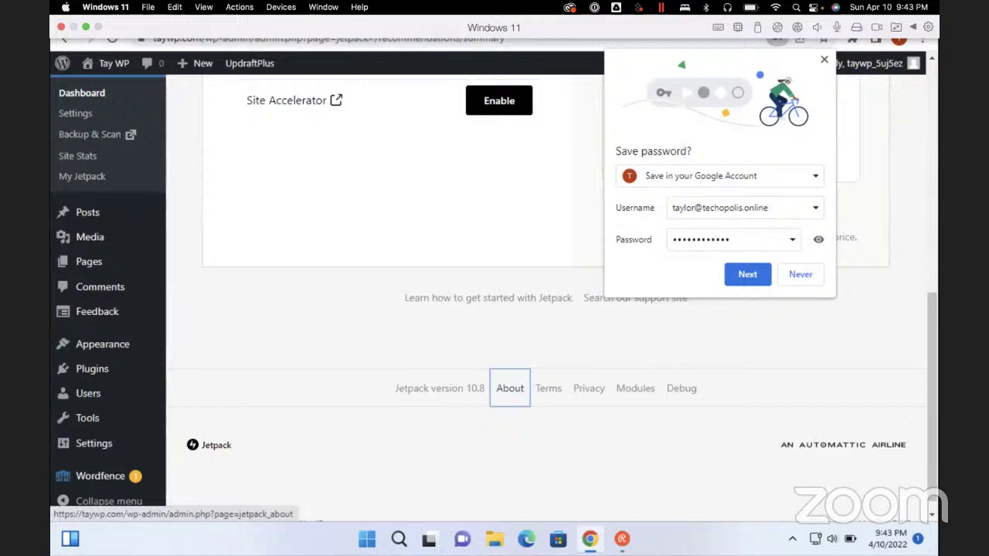
pyautogui.scroll(3, 510, 348)
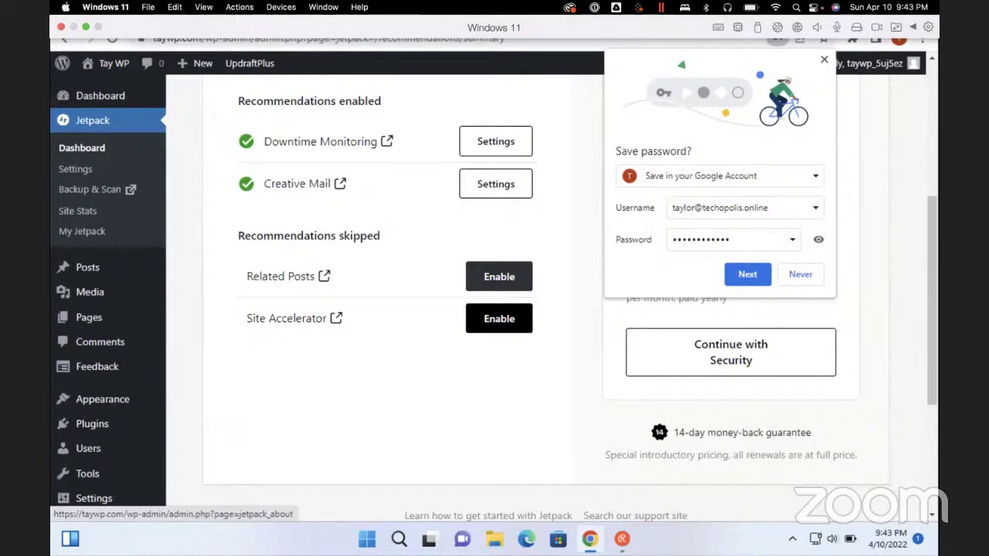
pyautogui.scroll(3, 510, 309)
pyautogui.scroll(-3, 510, 309)
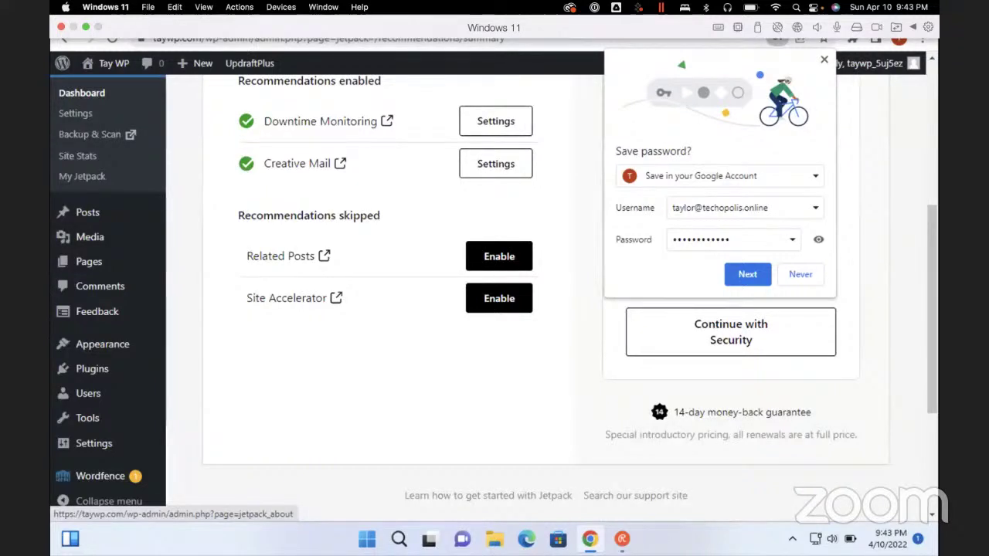
pyautogui.scroll(3, 510, 310)
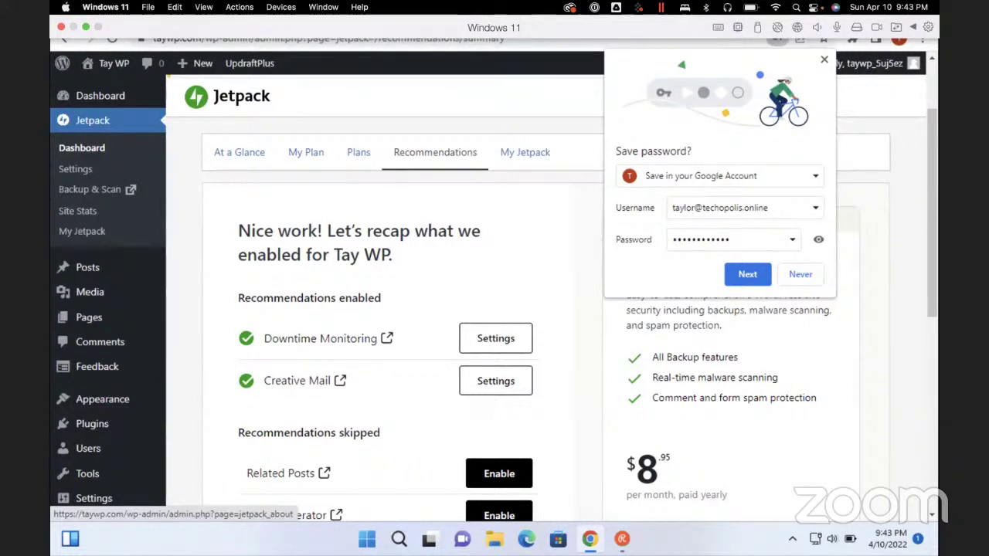
pyautogui.scroll(2, 510, 310)
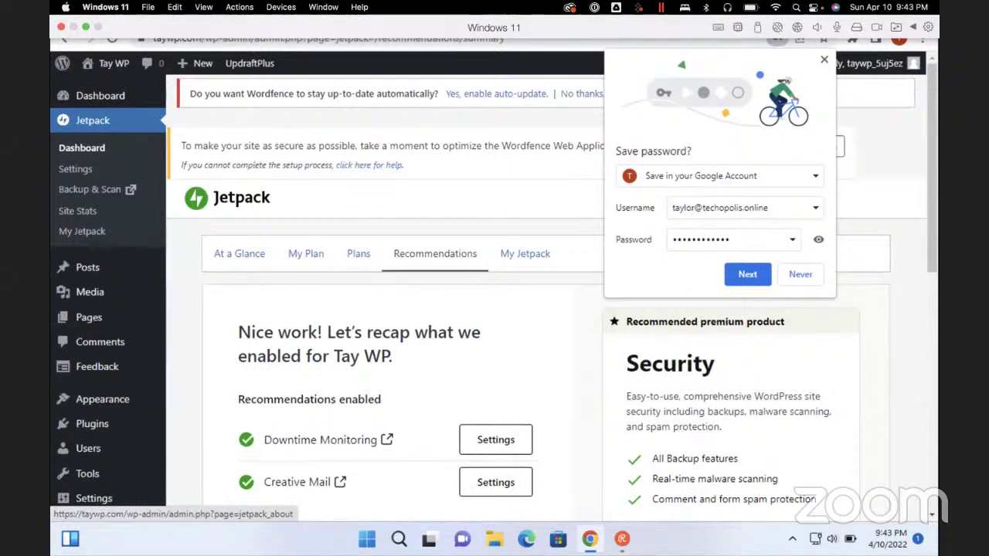
pyautogui.scroll(-3, 495, 248)
# Open Creative Mail's settings from the Jetpack recap and accept 'I Agree and let's get started!'
pyautogui.click(495, 246)
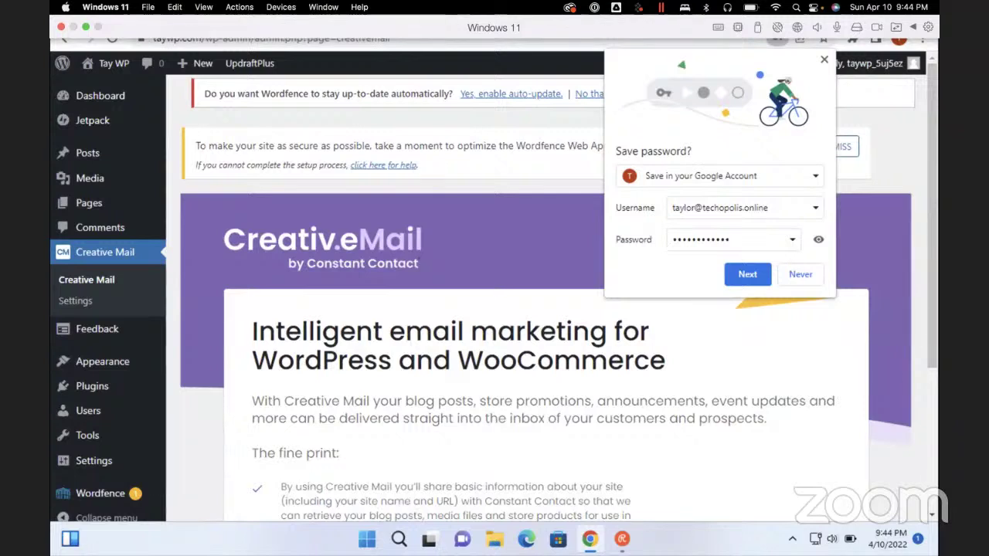
pyautogui.scroll(-3, 541, 309)
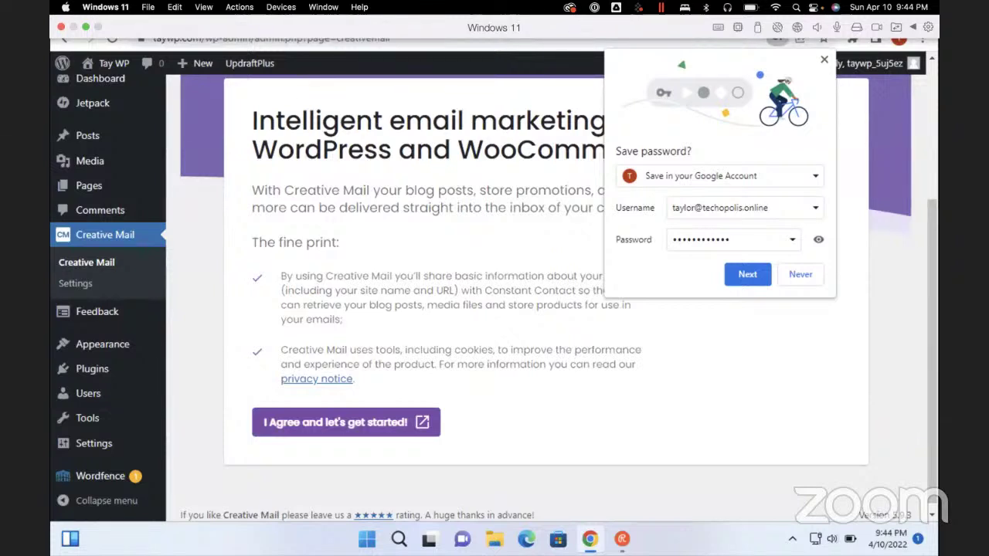
pyautogui.click(346, 422)
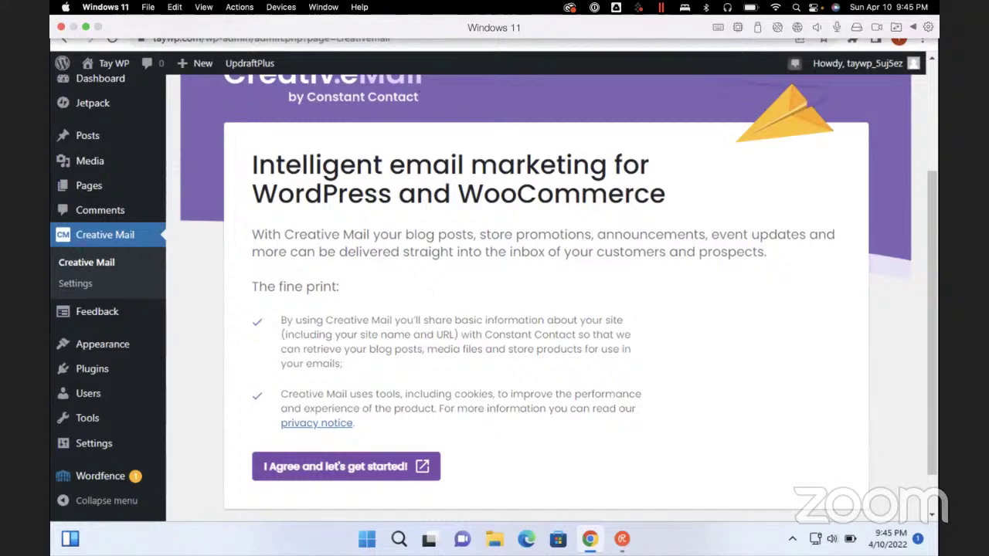
pyautogui.scroll(3, 547, 294)
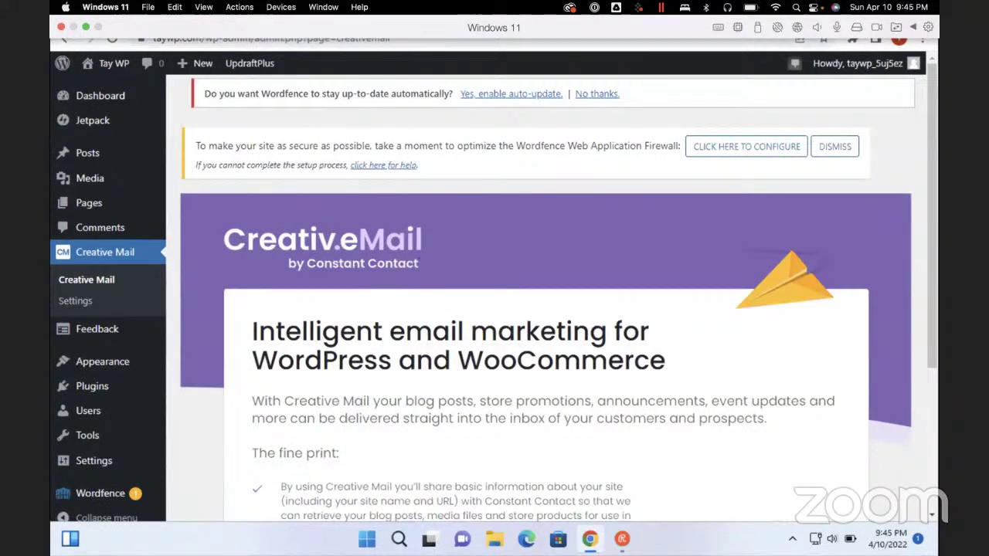
# Find 'plugins' on the page, go to Add Plugins, and focus the Search plugins box
pyautogui.hotkey('ctrl', 'f')
pyautogui.write('plugins')
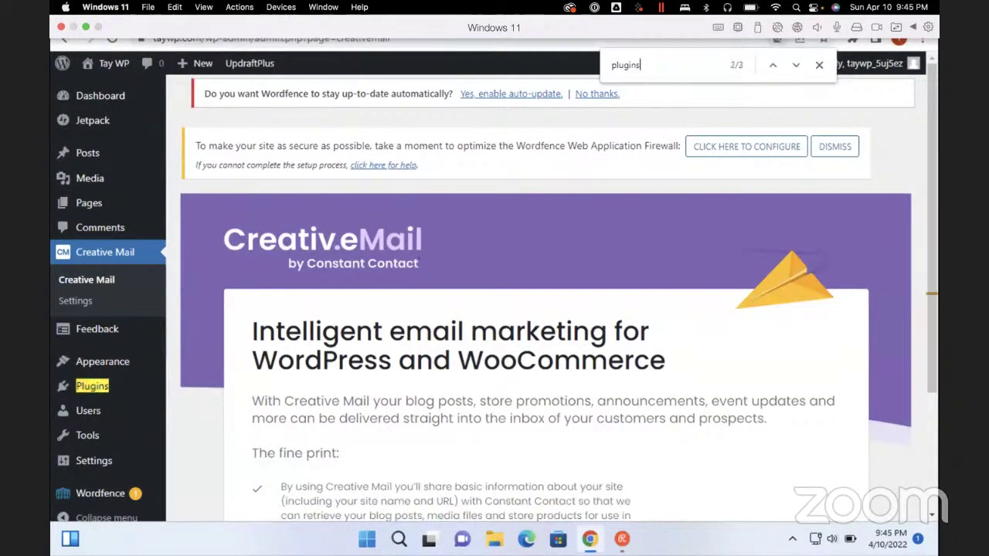
pyautogui.press('Escape')
pyautogui.press('Return')
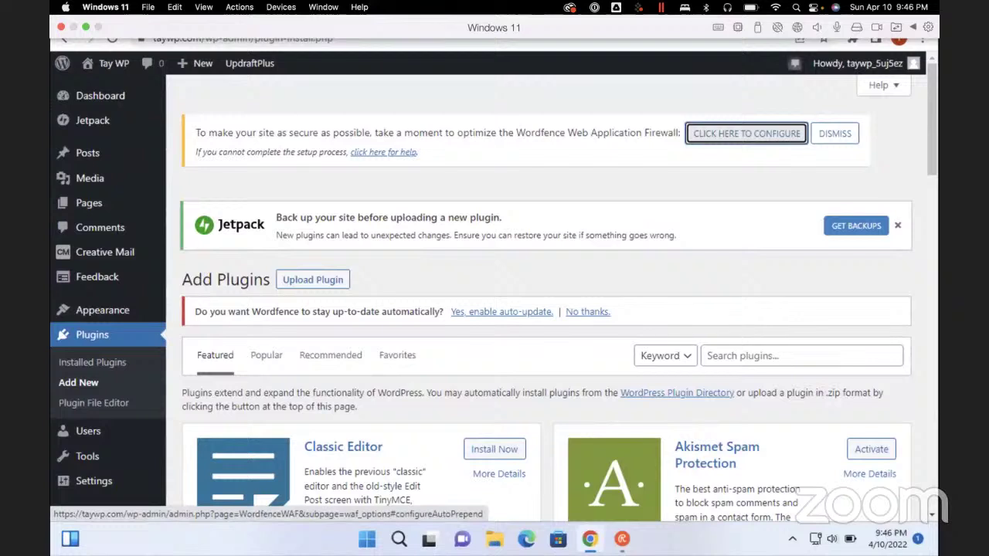
pyautogui.click(773, 356)
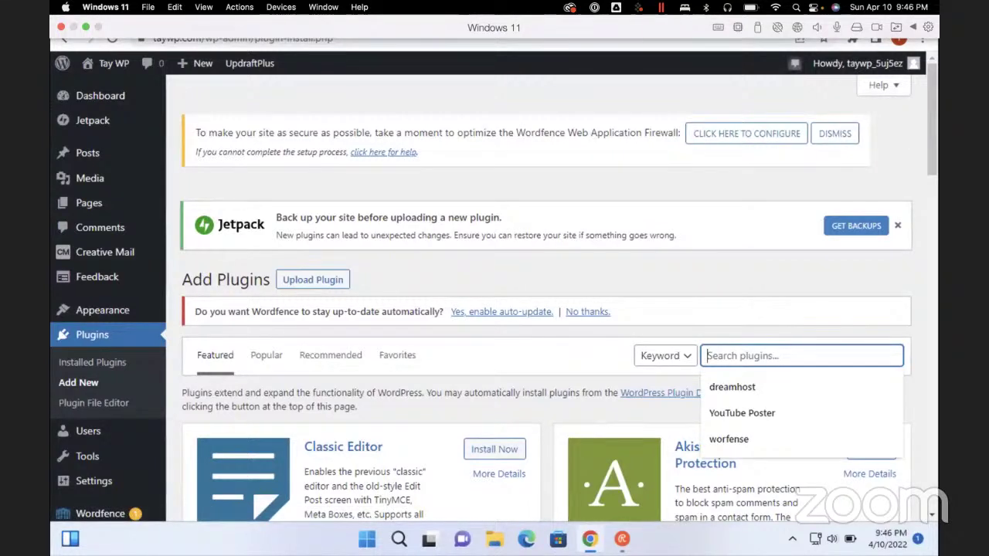
# Search the plugin directory for 'subscriber', replacing the initial 'subscribe' term
pyautogui.write('subsc')
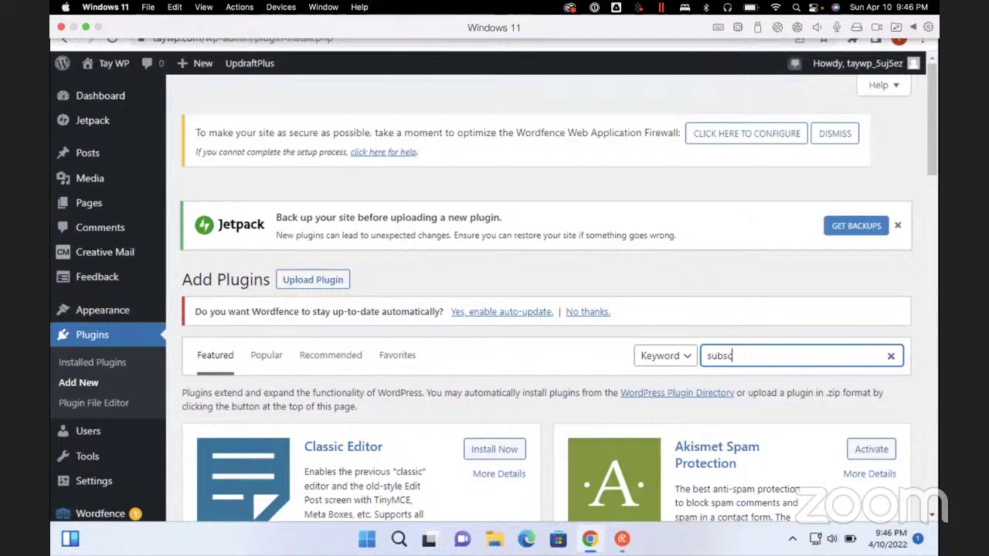
pyautogui.write('ribe')
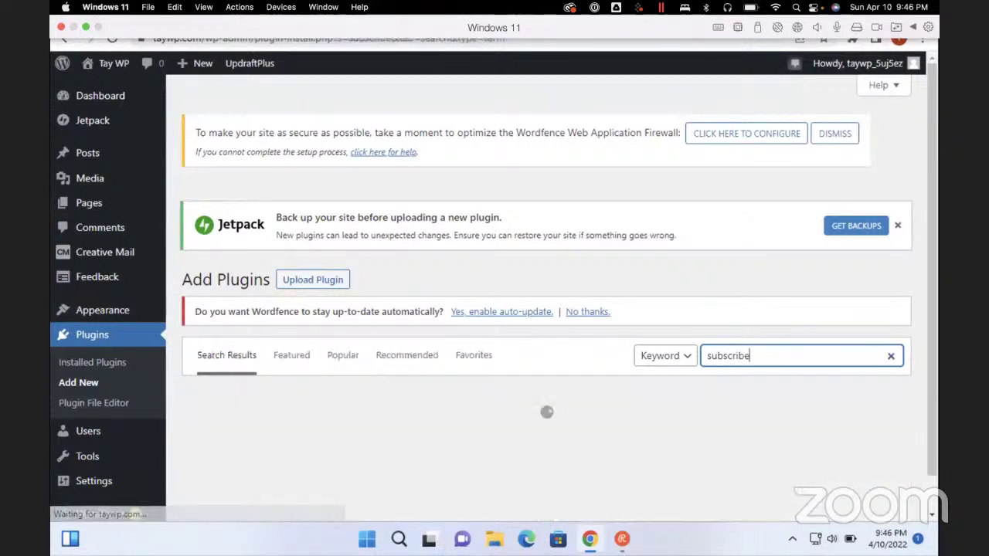
pyautogui.hotkey('ctrl', 'a')
pyautogui.write('subsc')
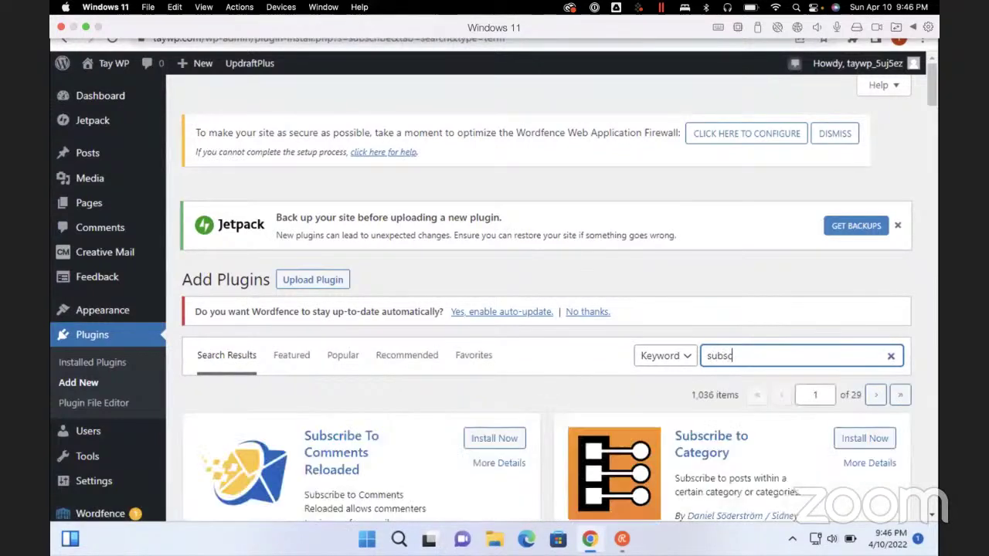
pyautogui.write('riber')
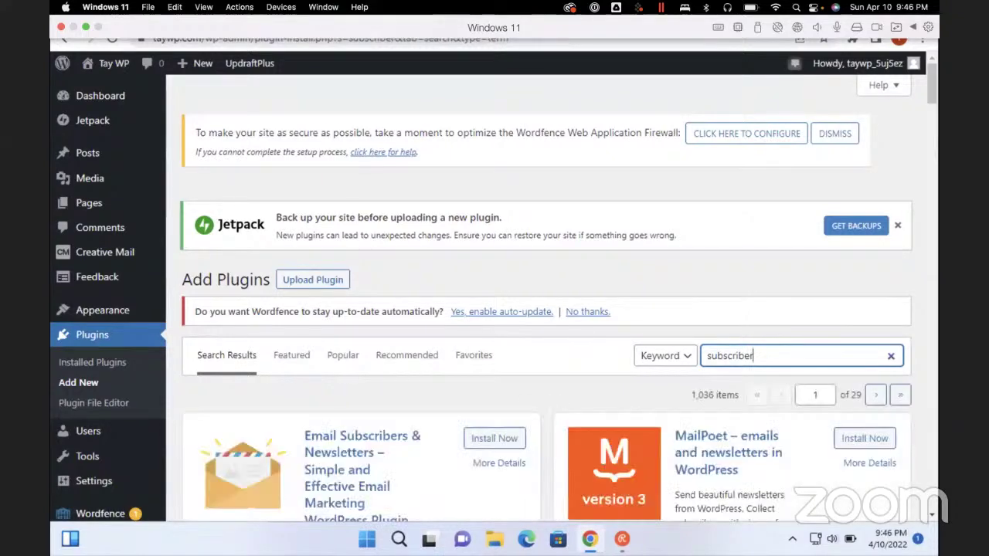
pyautogui.scroll(-3, 546, 309)
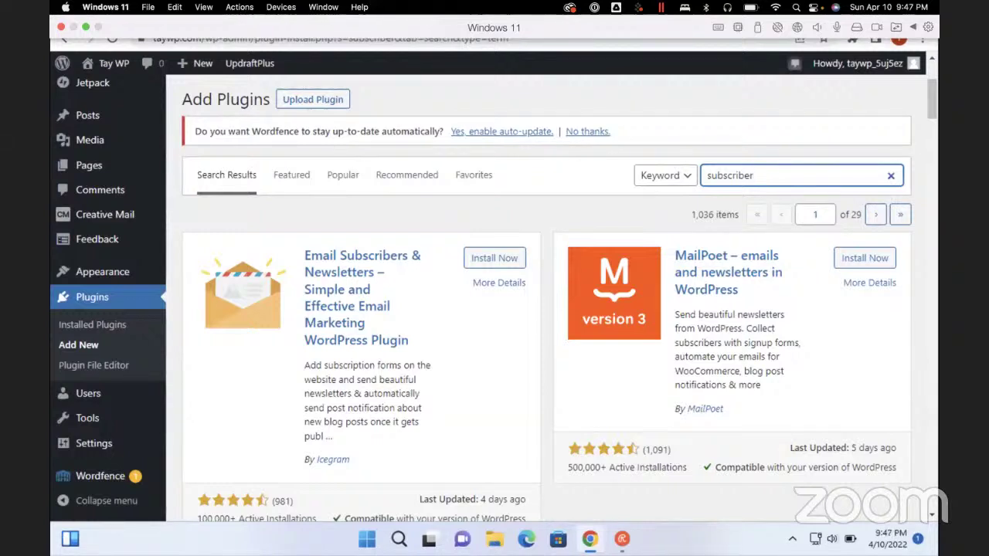
pyautogui.scroll(-4, 546, 294)
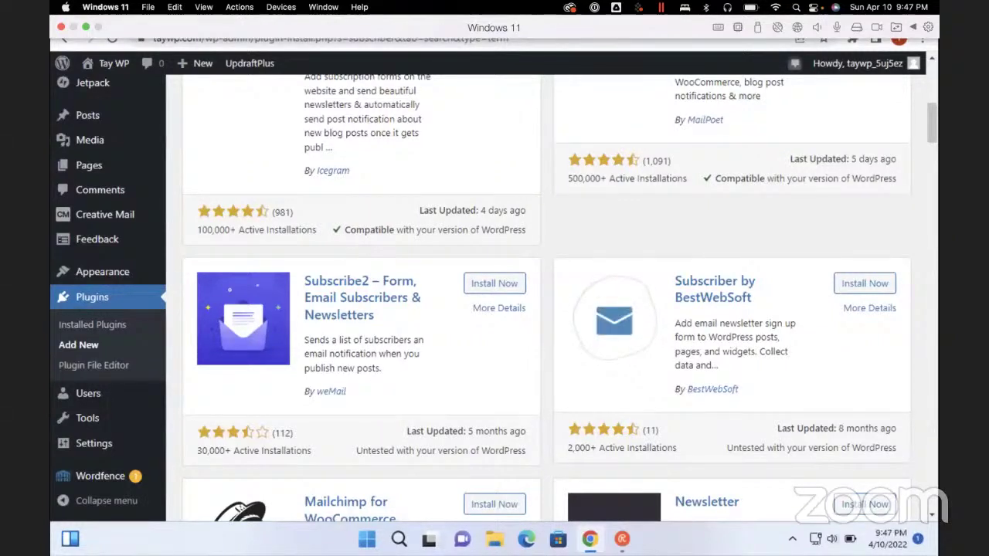
pyautogui.scroll(-3, 547, 309)
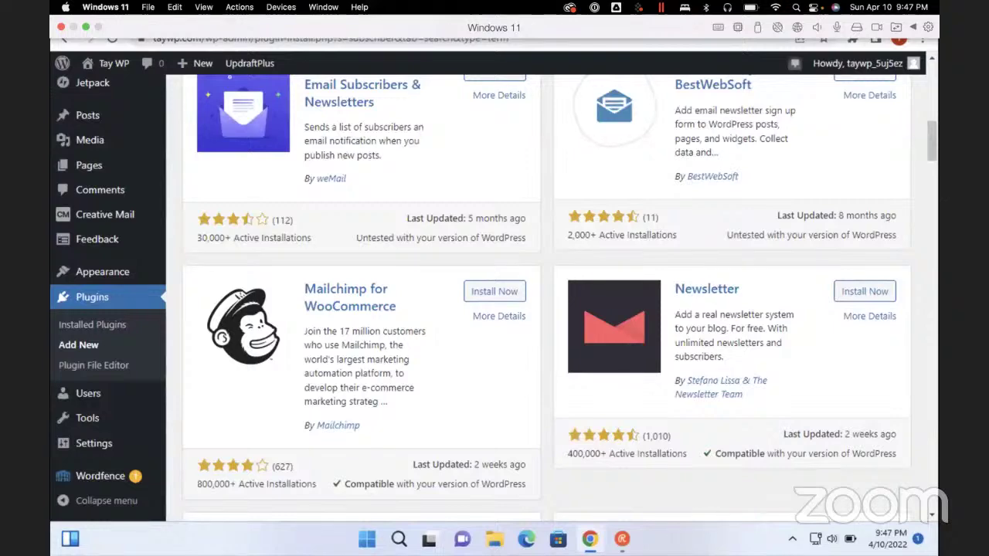
pyautogui.scroll(-4, 546, 309)
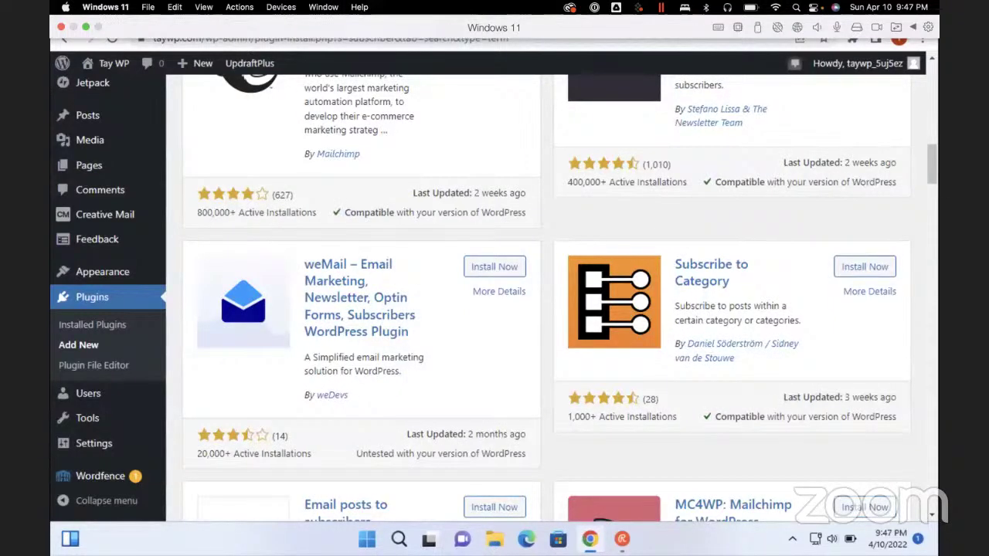
pyautogui.scroll(-3, 546, 310)
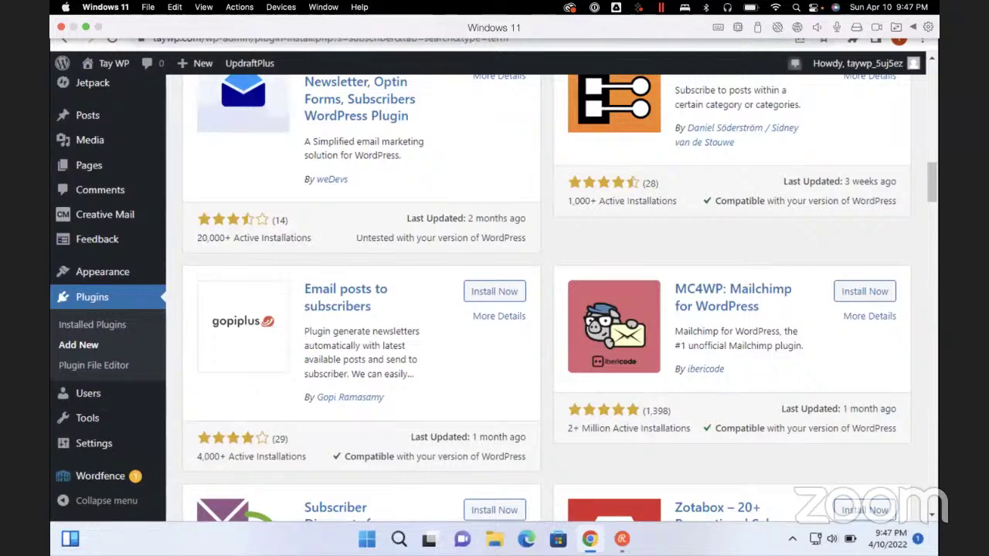
pyautogui.scroll(-3, 547, 298)
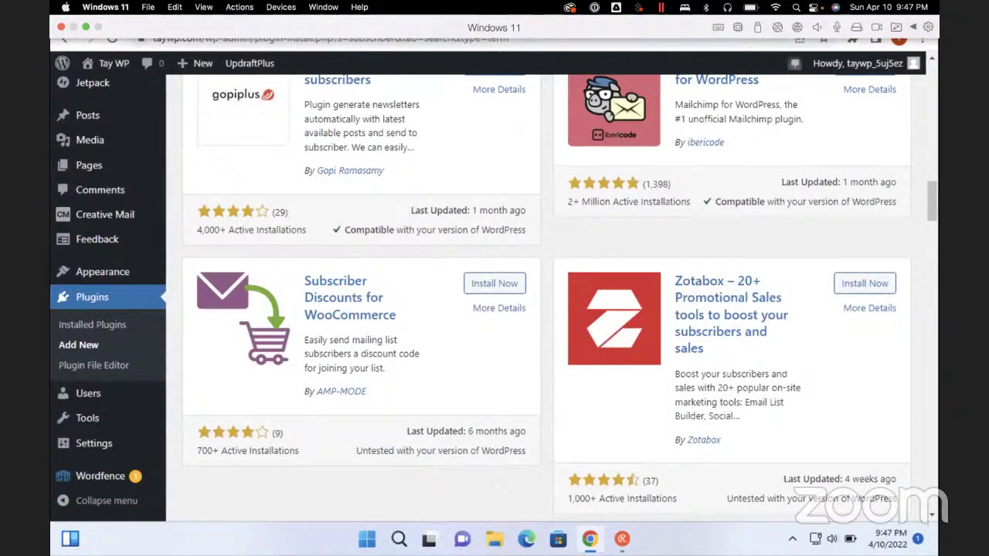
pyautogui.scroll(-3, 547, 297)
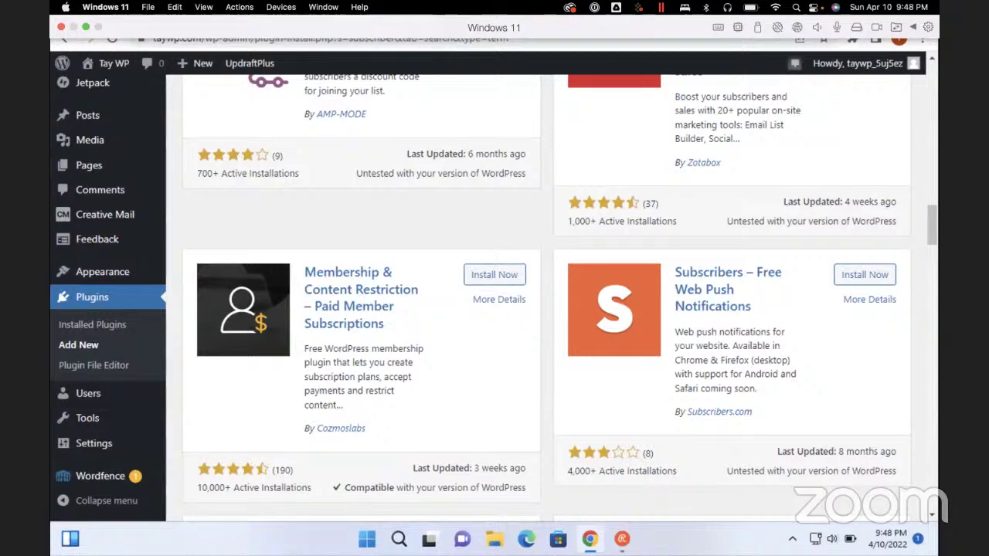
pyautogui.scroll(-3, 541, 293)
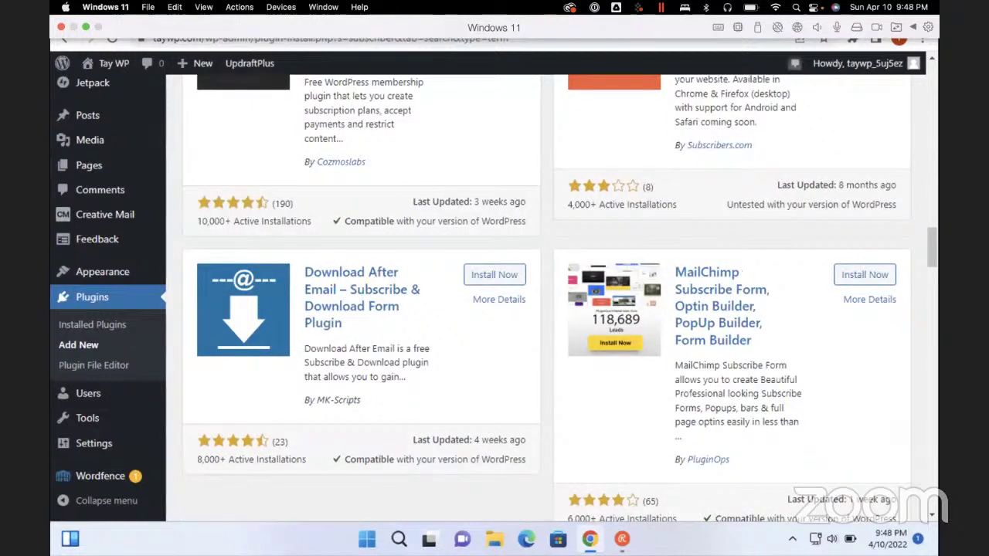
pyautogui.scroll(-4, 541, 294)
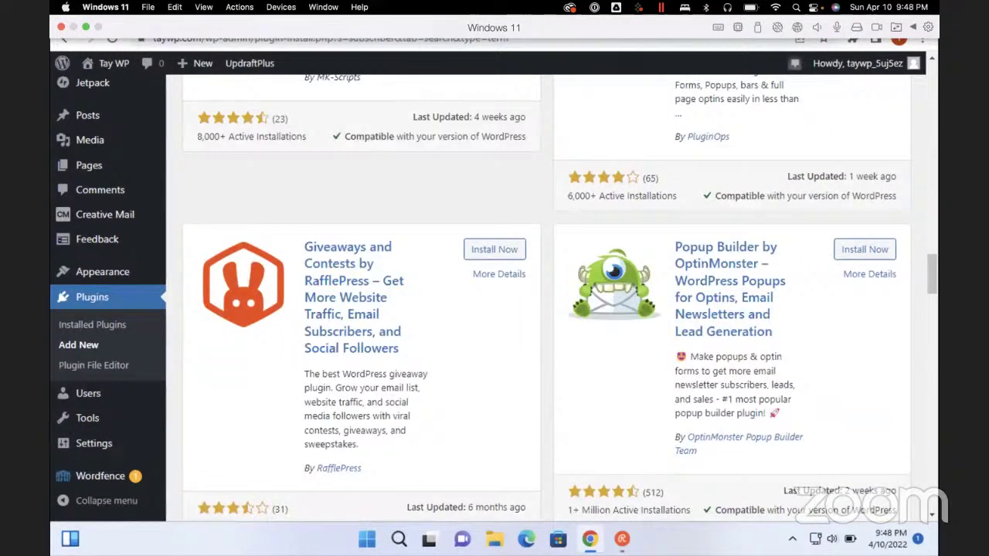
pyautogui.scroll(-4, 541, 293)
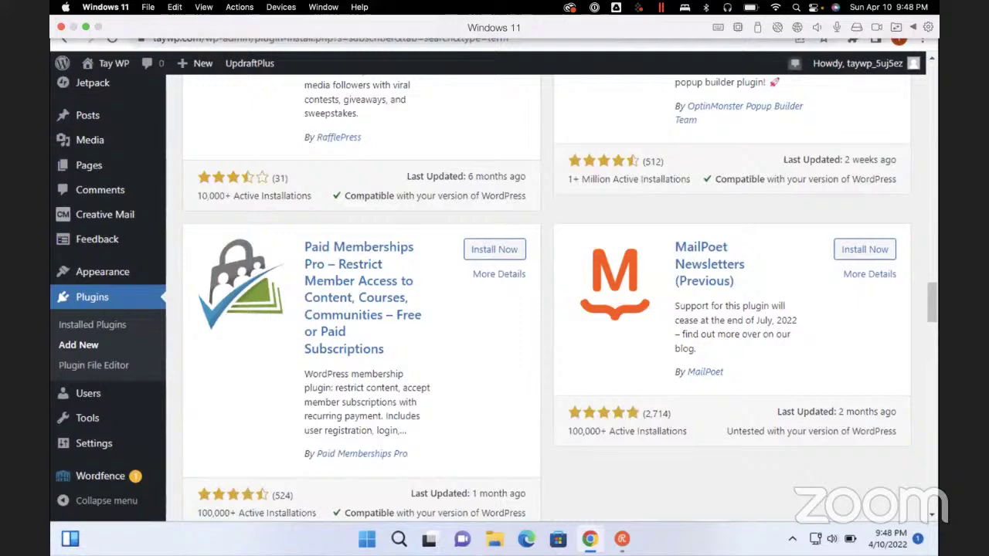
pyautogui.scroll(-4, 541, 294)
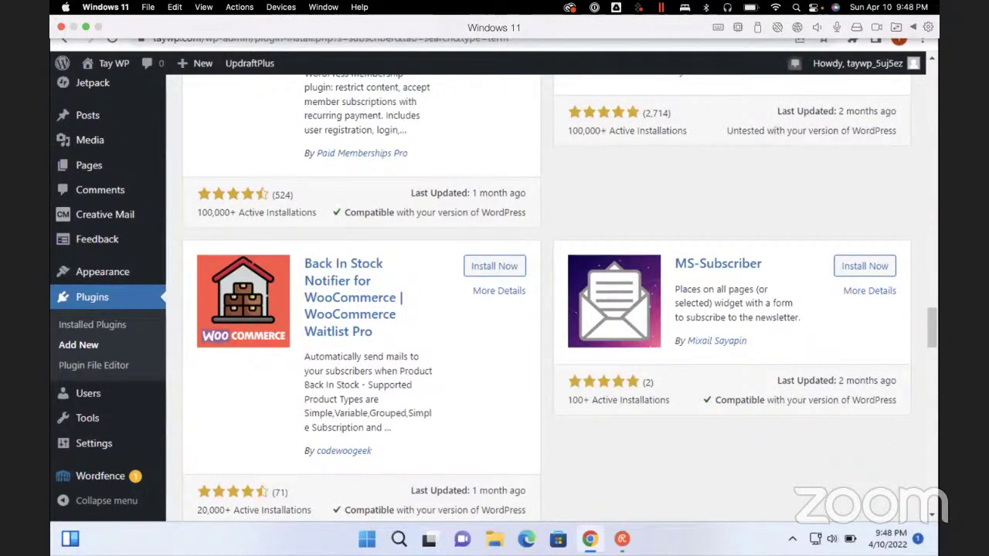
pyautogui.scroll(-4, 541, 294)
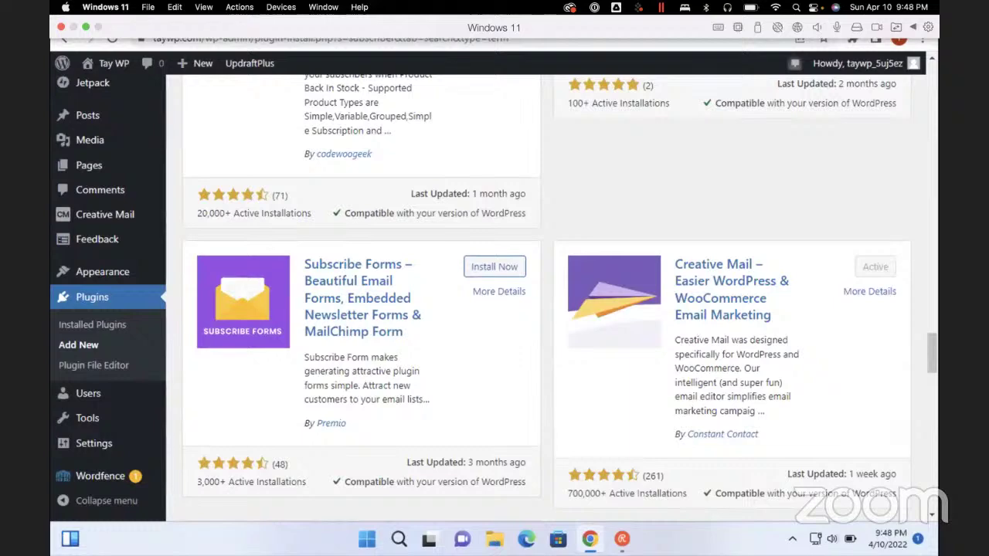
pyautogui.scroll(-4, 541, 293)
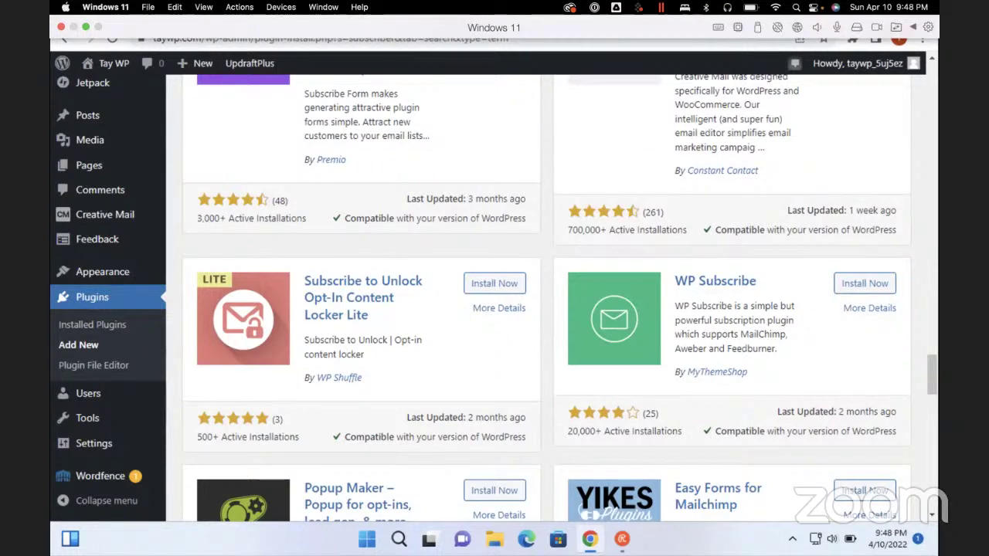
pyautogui.scroll(-3, 541, 309)
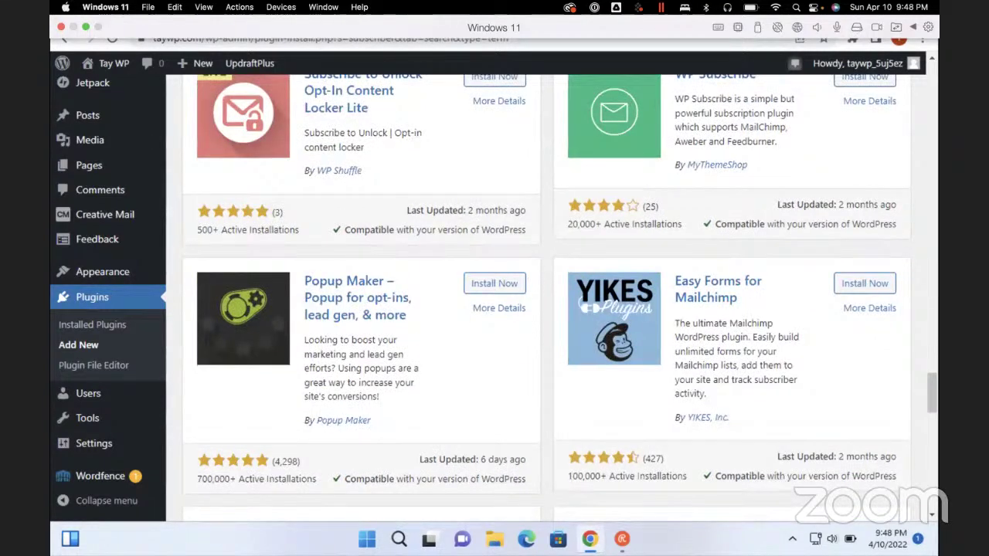
pyautogui.scroll(-3, 541, 309)
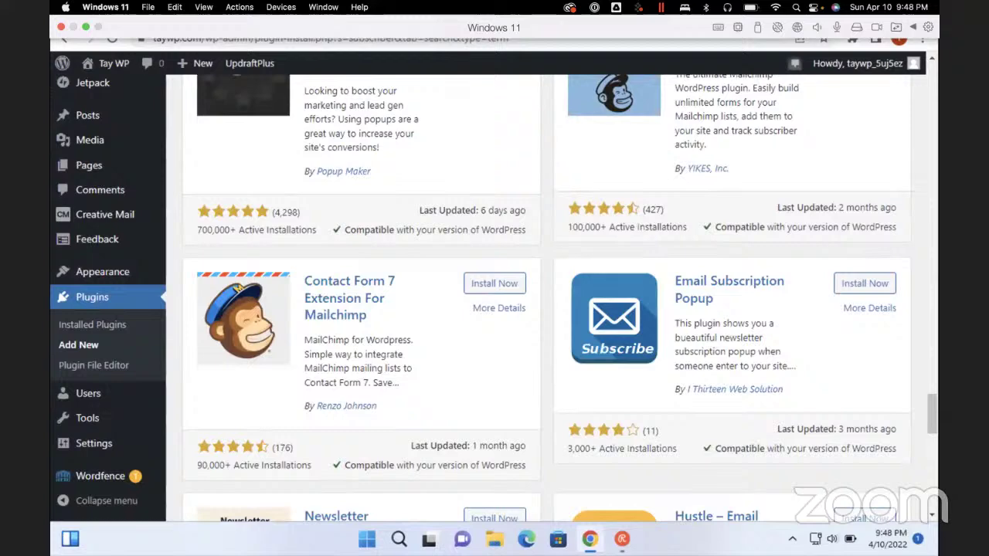
pyautogui.scroll(-3, 541, 309)
pyautogui.scroll(-3, 540, 309)
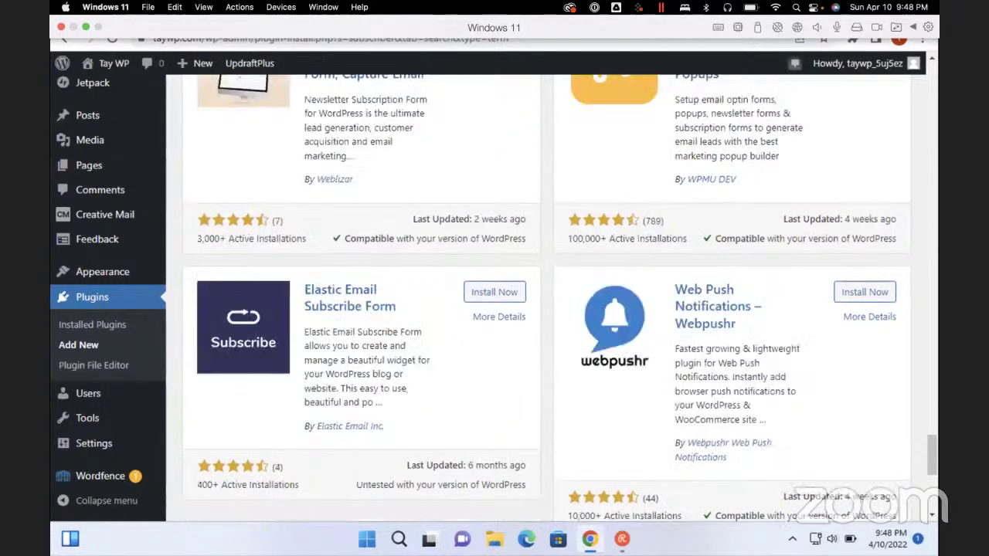
pyautogui.scroll(-3, 541, 309)
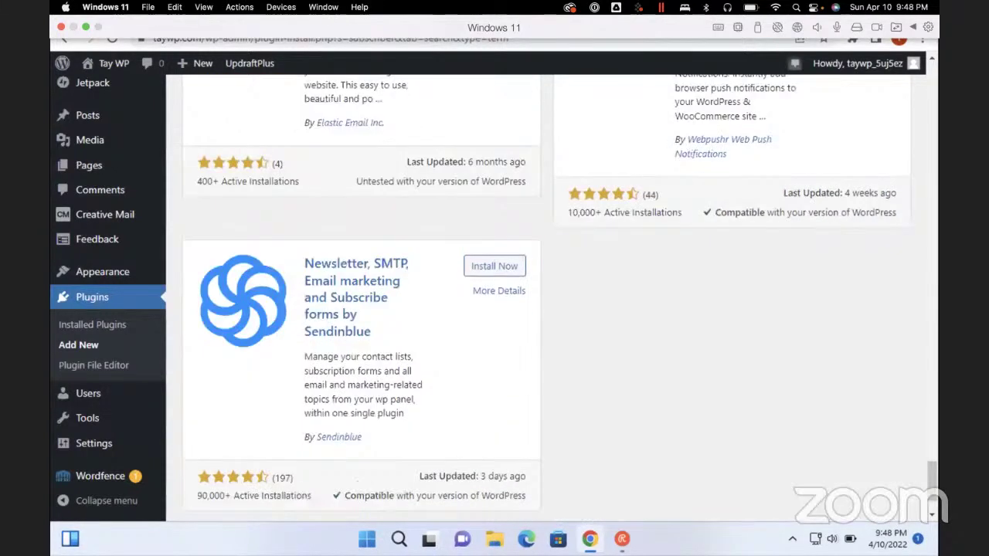
pyautogui.scroll(10, 540, 309)
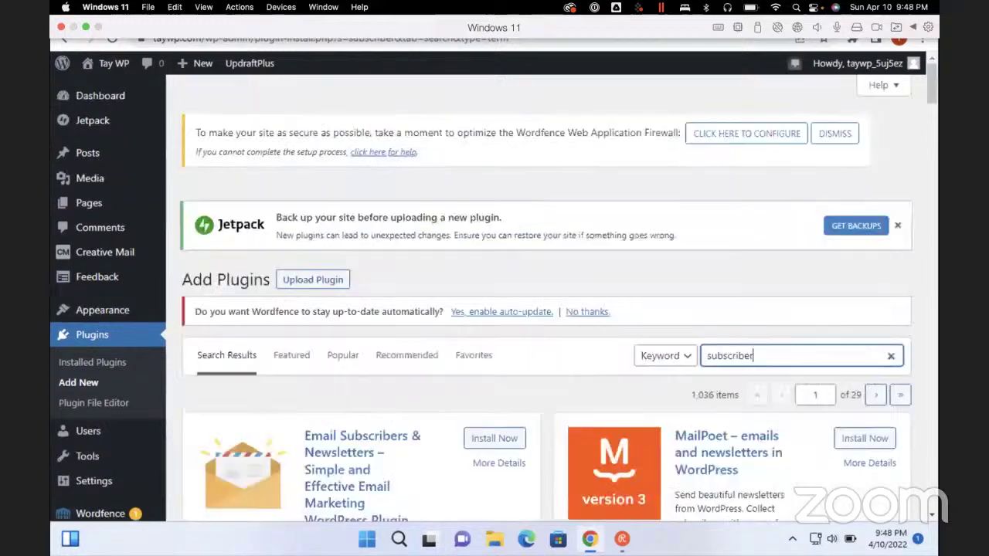
pyautogui.scroll(-2, 540, 309)
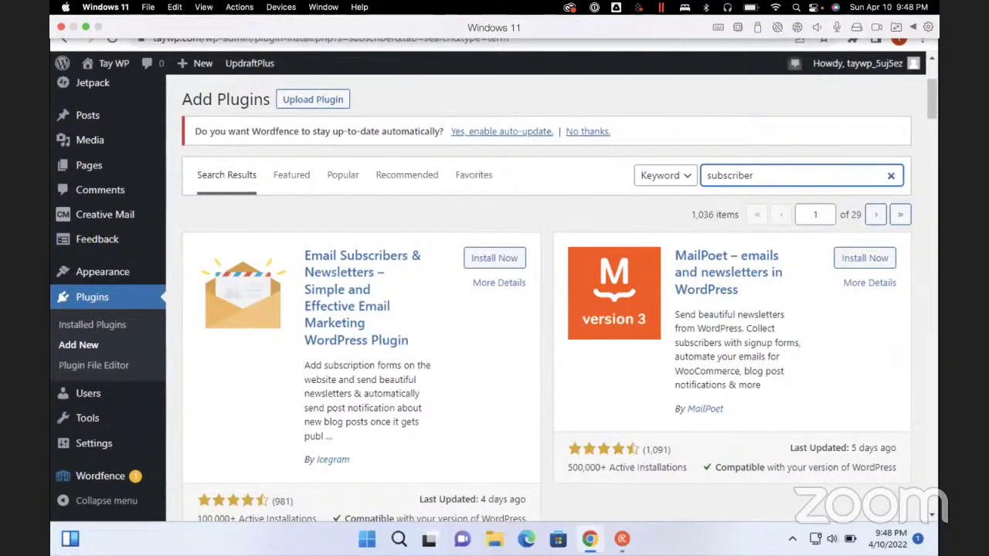
# Install and activate MailPoet, then return to the Creative Mail getting-started page
pyautogui.click(864, 258)
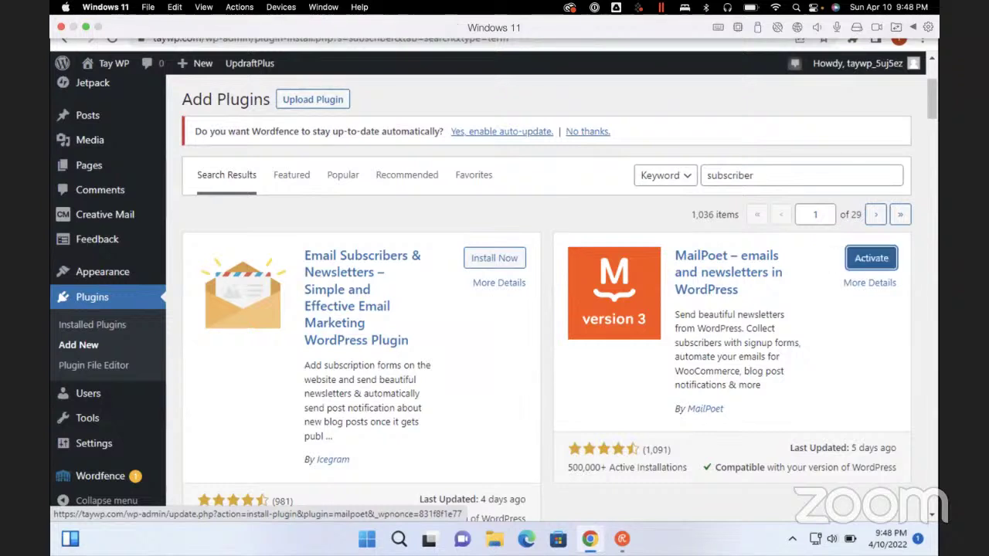
pyautogui.click(871, 258)
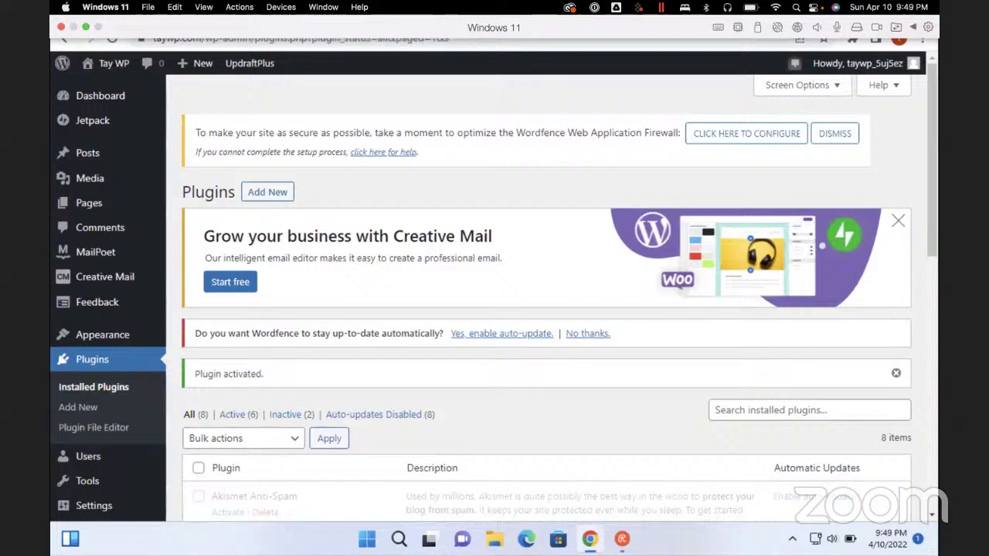
pyautogui.click(230, 281)
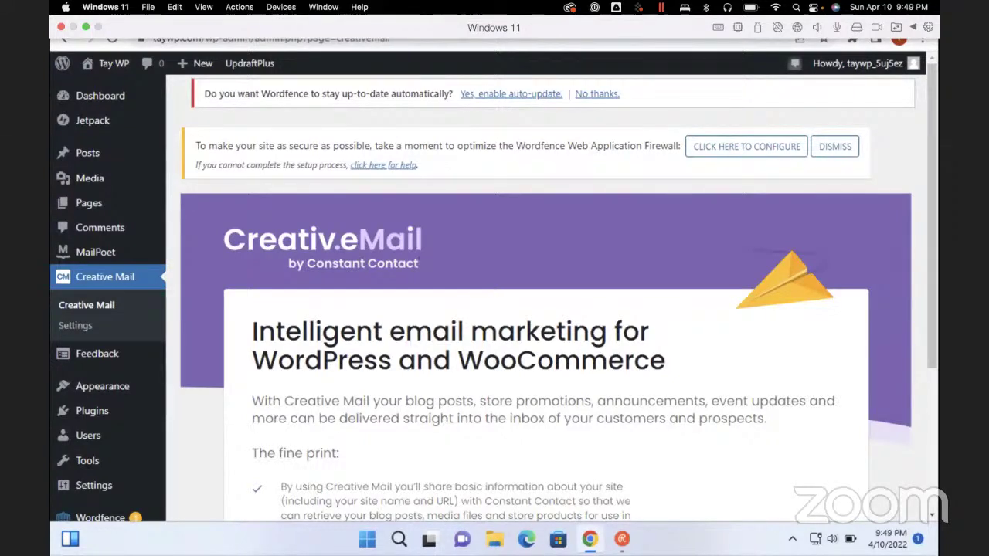
# Find 'plugins' on the page and open Installed Plugins from the Plugins sidebar menu
pyautogui.scroll(-5, 541, 309)
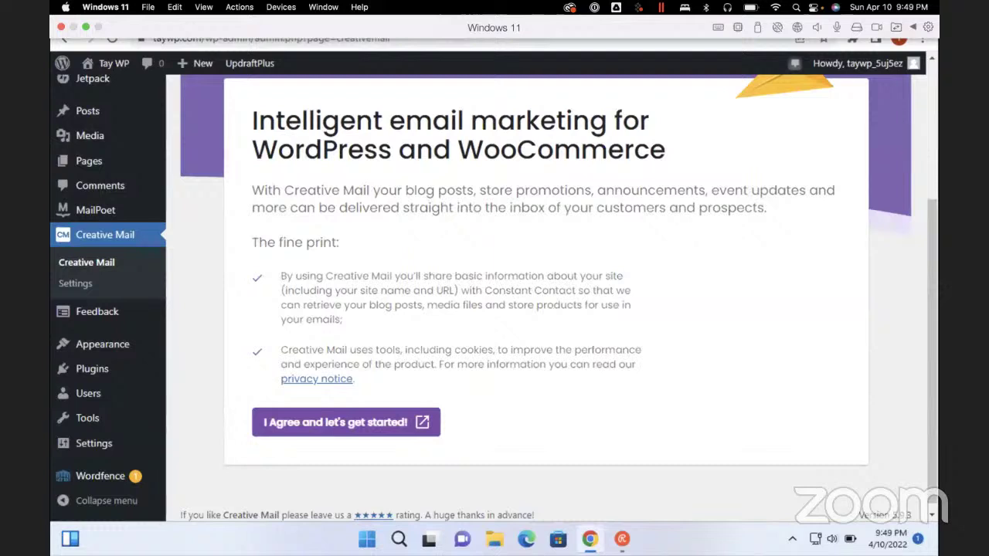
pyautogui.scroll(3, 541, 309)
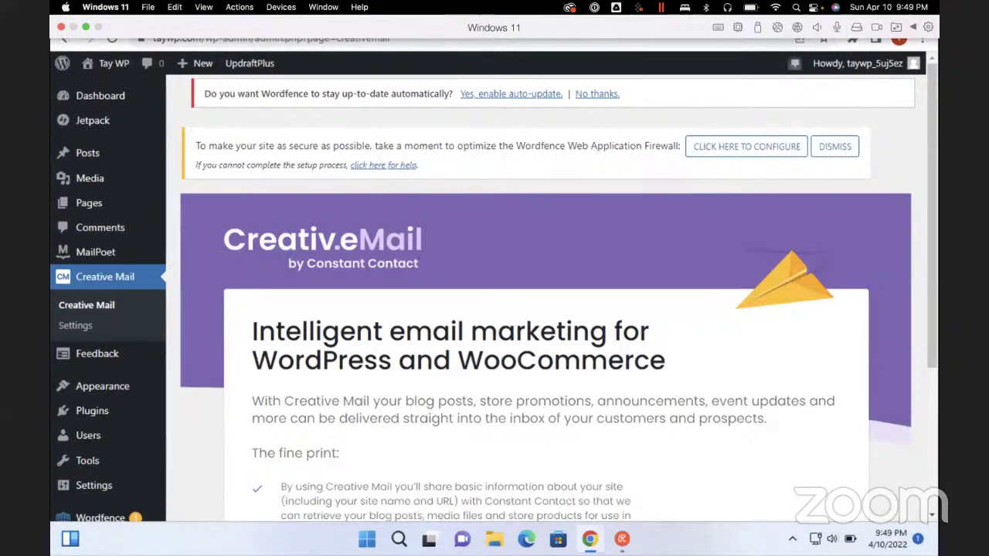
pyautogui.hotkey('ctrl', 'f')
pyautogui.write('plugins')
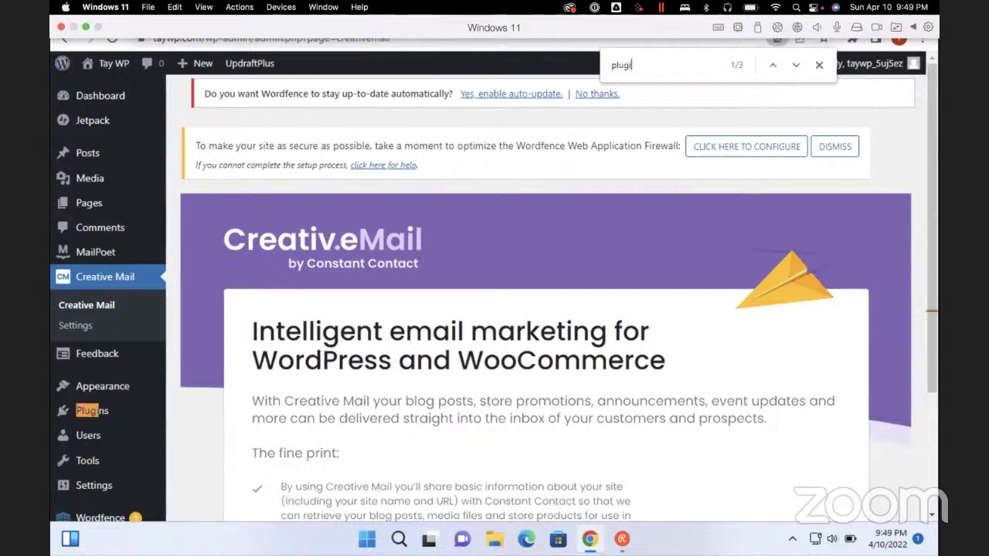
pyautogui.press('Escape')
pyautogui.moveTo(93, 411)
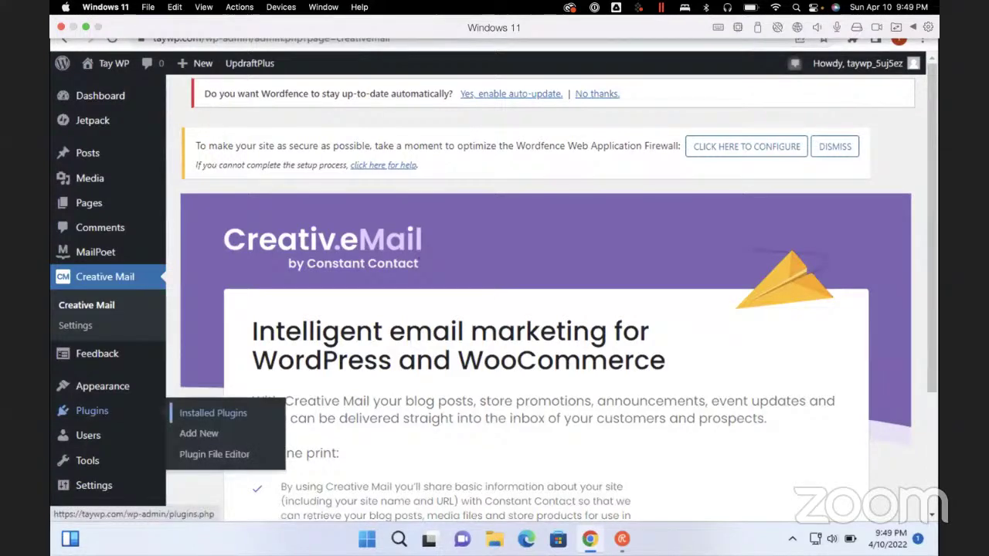
pyautogui.click(214, 414)
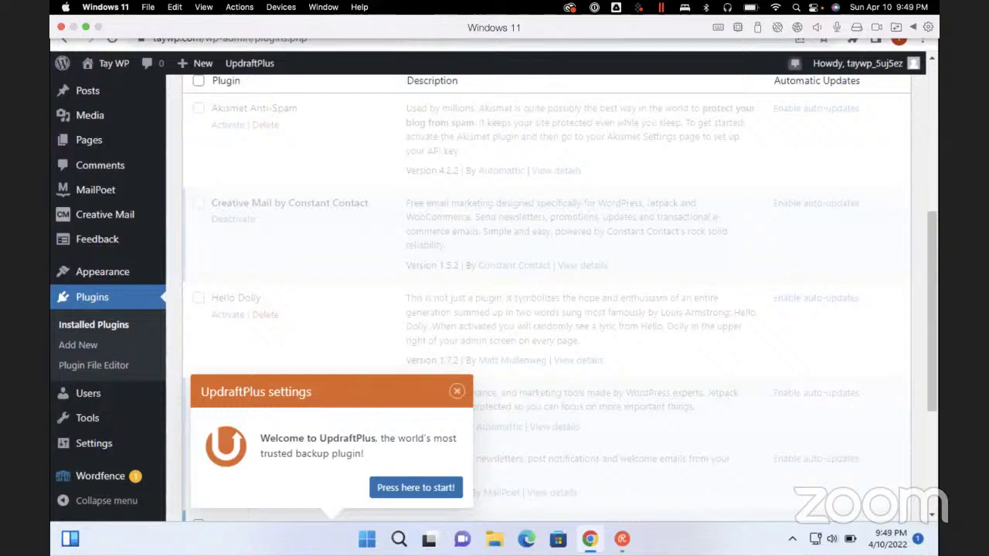
# Deactivate Creative Mail by Constant Contact using the Deactivate bulk action
pyautogui.click(198, 204)
pyautogui.scroll(5, 546, 298)
pyautogui.click(243, 398)
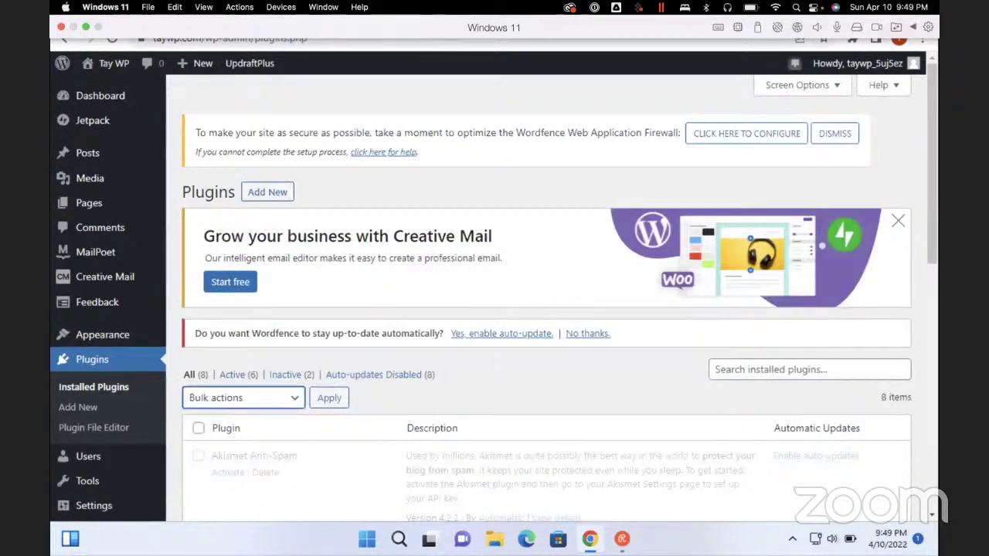
pyautogui.press('Down')
pyautogui.press('Down')
pyautogui.press('Tab')
pyautogui.press('Return')
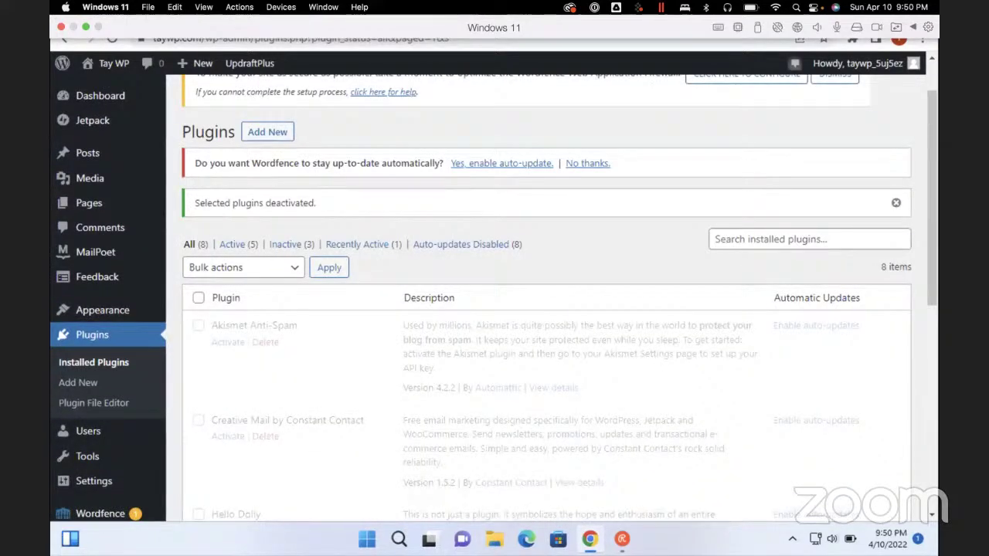
# Delete the deactivated Creative Mail plugin and confirm the deletion
pyautogui.click(265, 435)
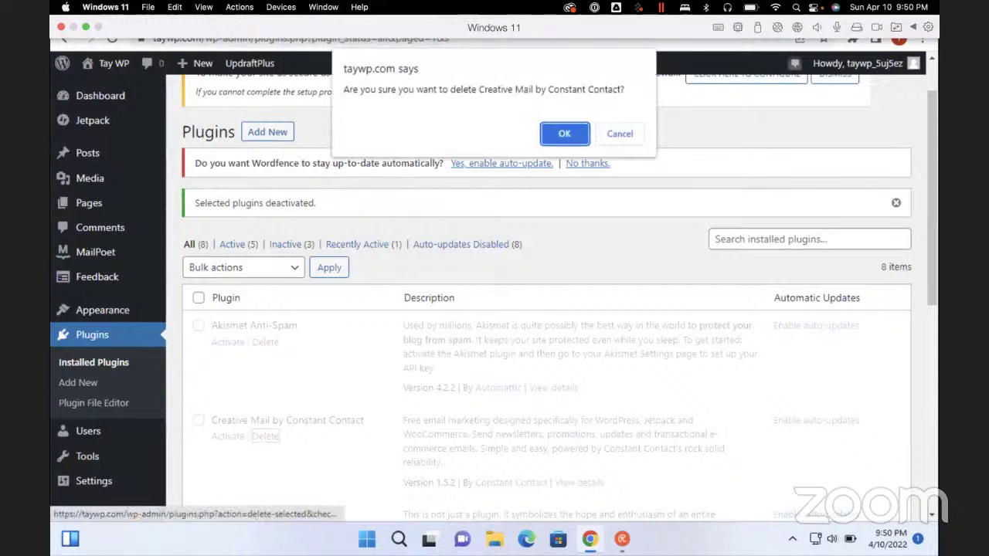
pyautogui.press('Return')
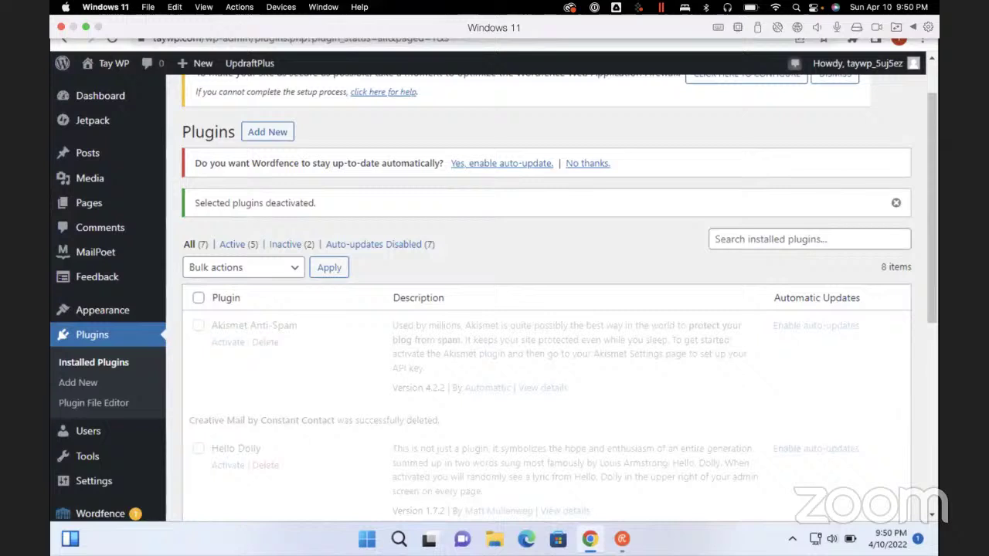
pyautogui.scroll(2, 546, 309)
pyautogui.hotkey('ctrl', 'f')
pyautogui.press('BackSpace')
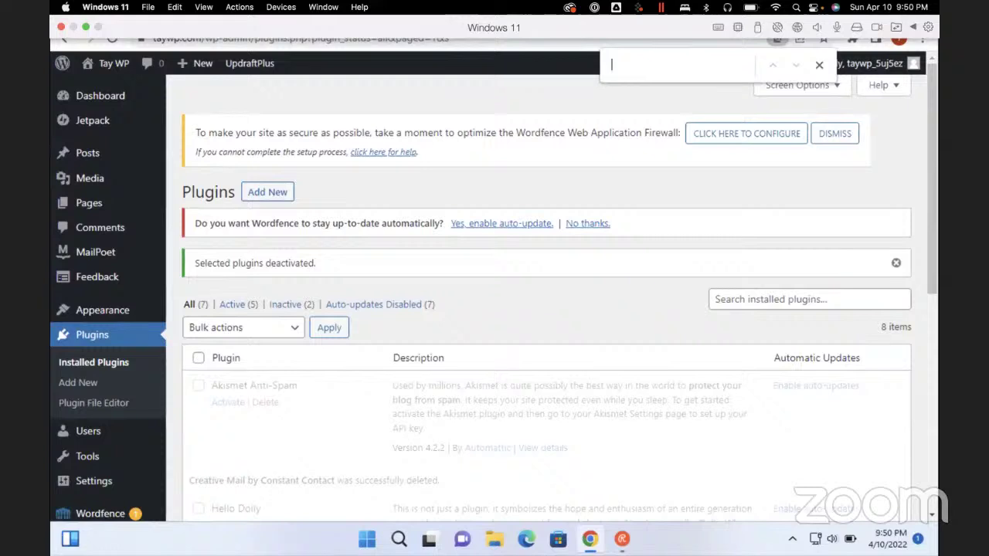
# Find 'mail' on the page to reach the MailPoet menu item and open it
pyautogui.write('mail')
pyautogui.press('Escape')
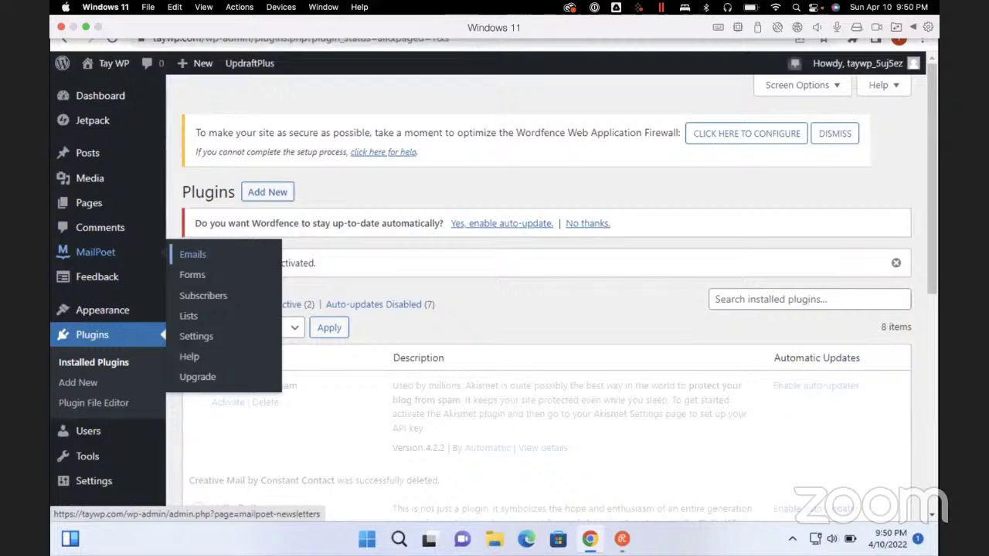
pyautogui.press('Tab')
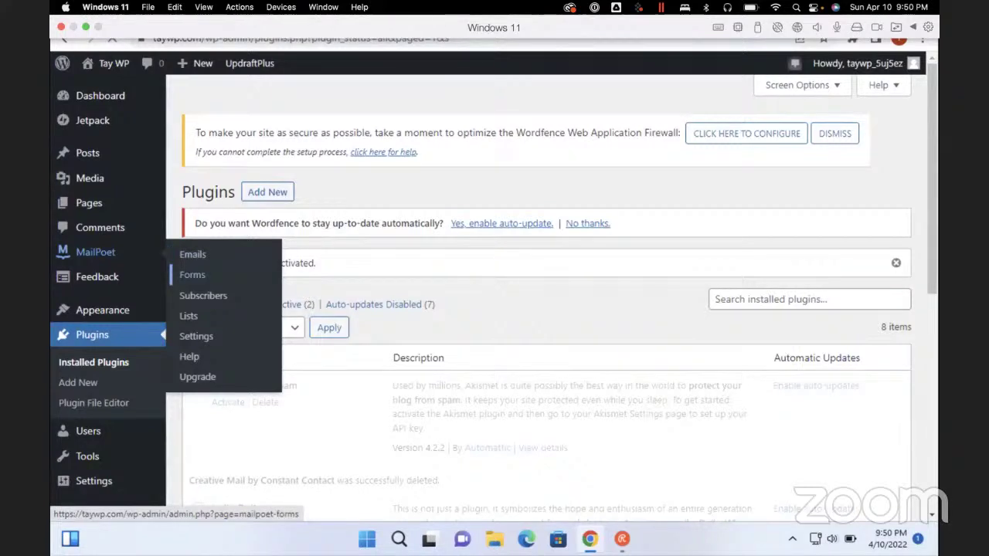
pyautogui.press('Return')
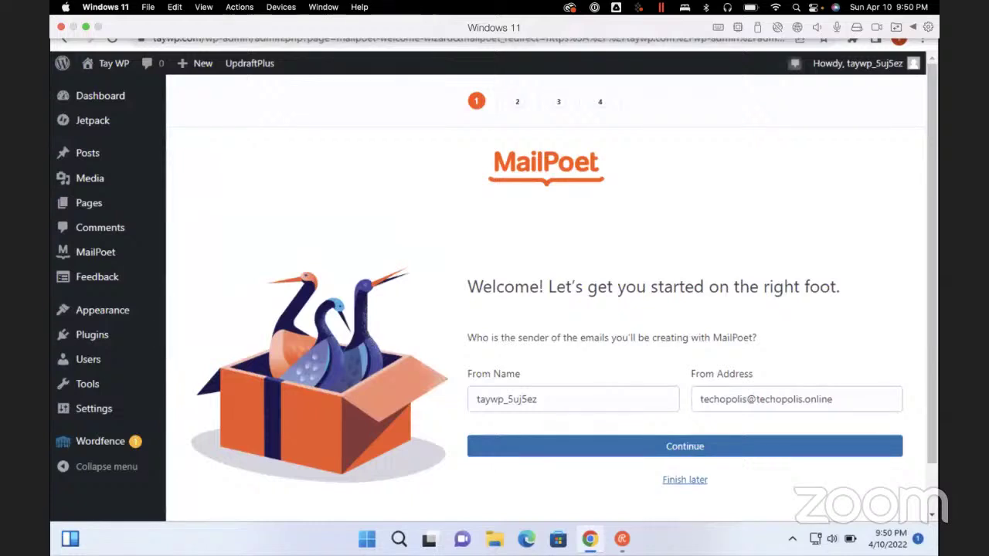
# Set From Name to 'Tay WP', enter the new site sender e-mail as From Address, and continue
pyautogui.hotkey('ctrl', 'a')
pyautogui.press('BackSpace')
pyautogui.write('Tay WP')
pyautogui.click(476, 399)
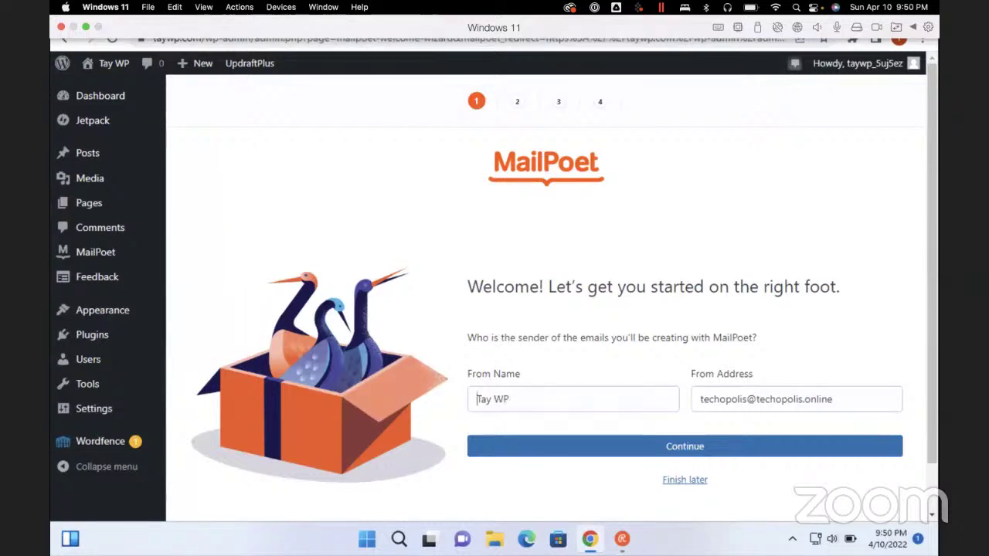
pyautogui.press('Tab')
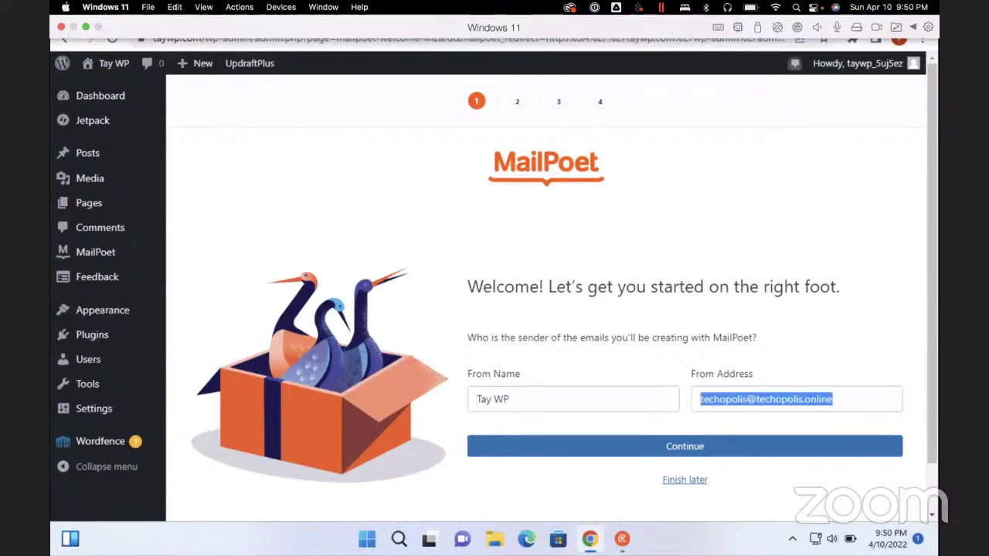
pyautogui.press('BackSpace')
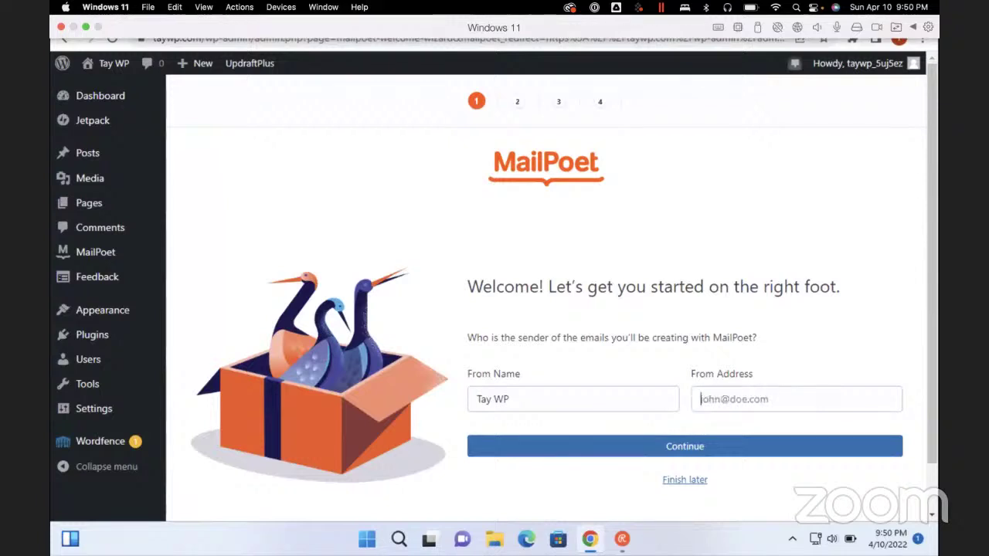
pyautogui.write('rw')
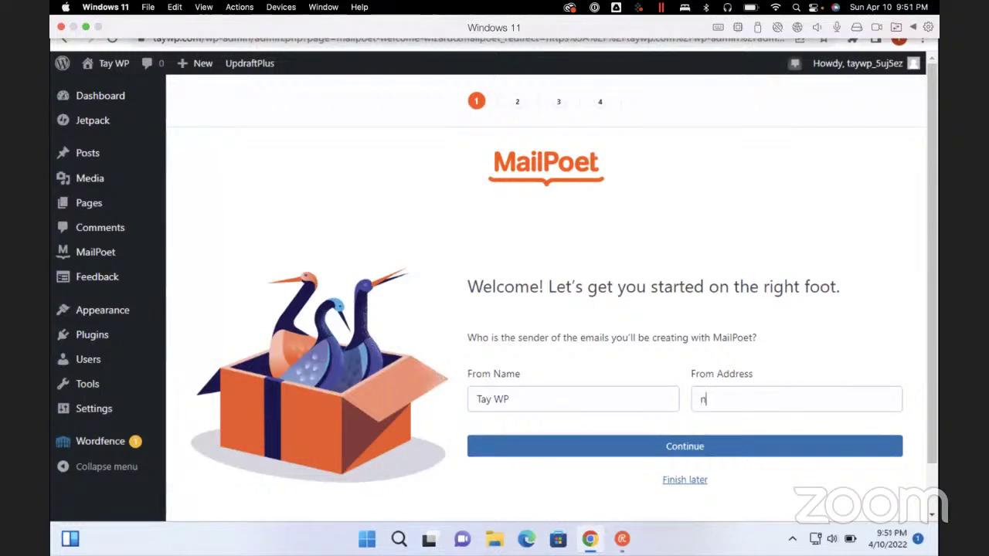
pyautogui.press('BackSpace')
pyautogui.press('BackSpace')
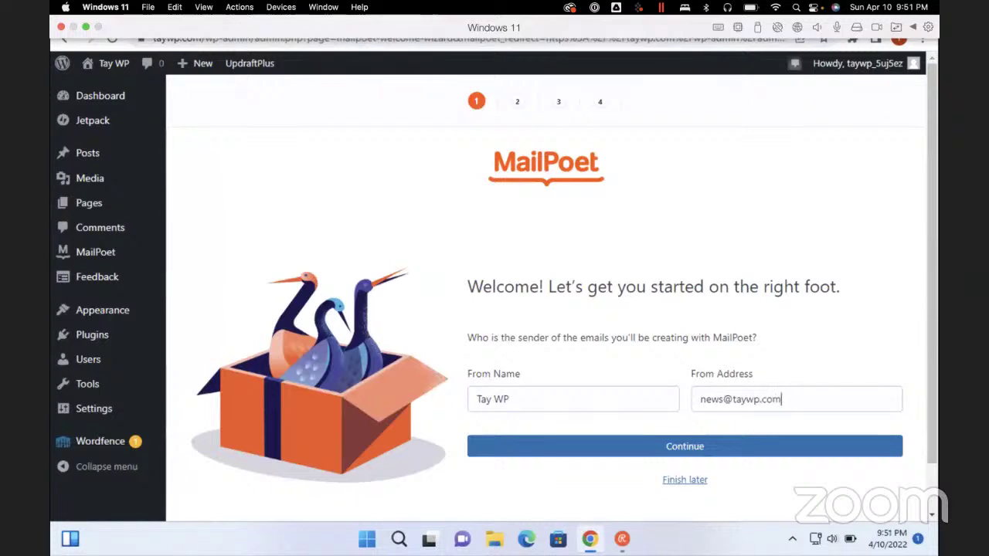
pyautogui.press('Return')
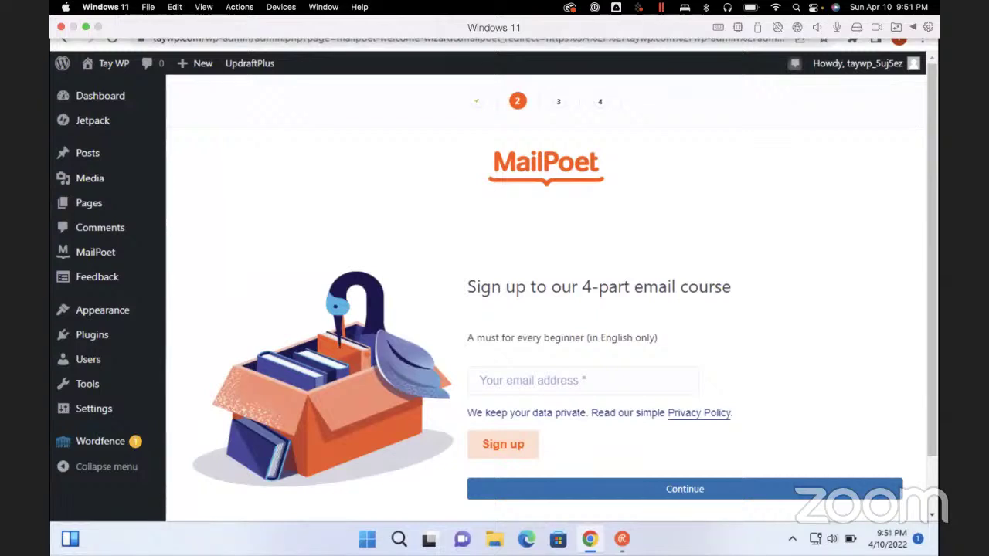
# Skip the 4-part email course sign-up and continue past the usage-tracking step
pyautogui.click(685, 489)
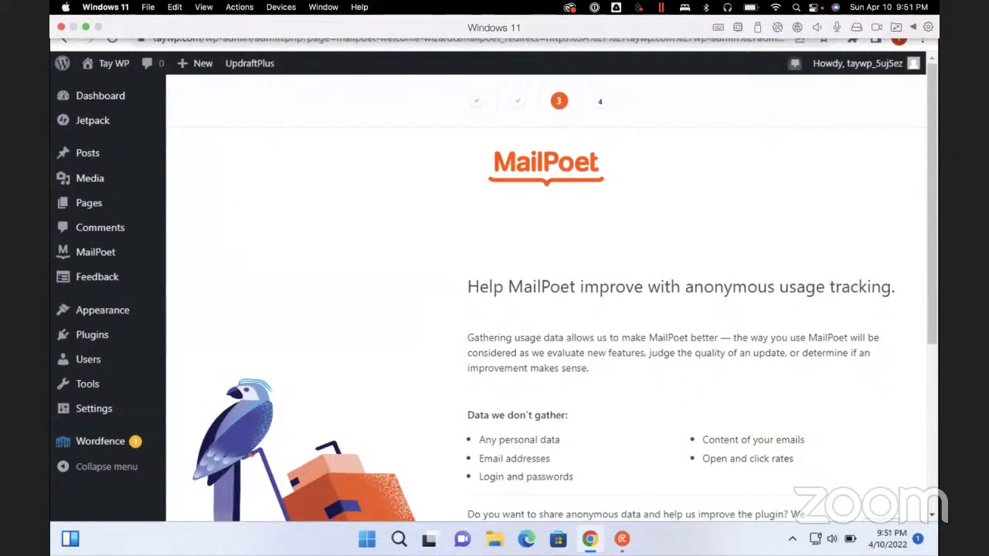
pyautogui.scroll(-4, 546, 309)
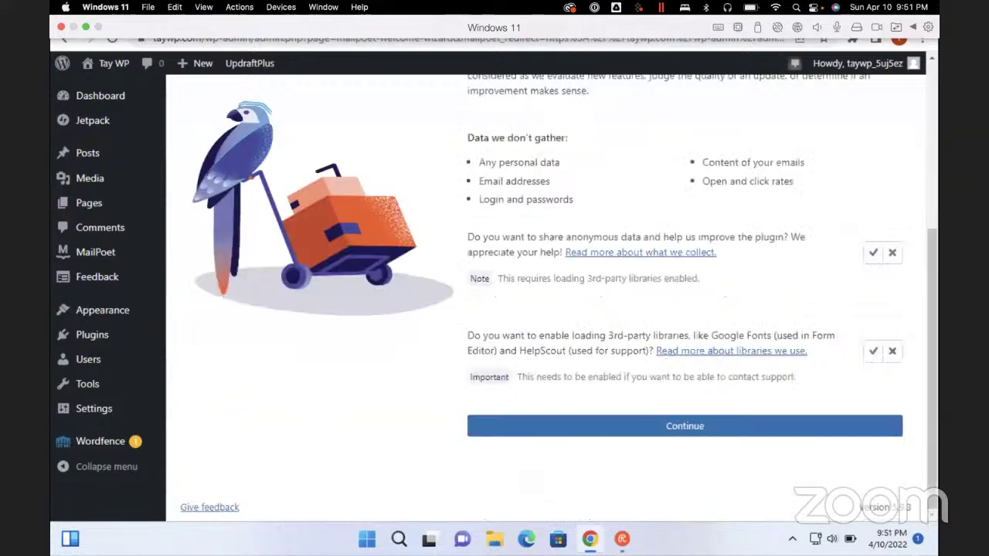
pyautogui.scroll(4, 545, 309)
pyautogui.scroll(-4, 545, 309)
pyautogui.click(685, 426)
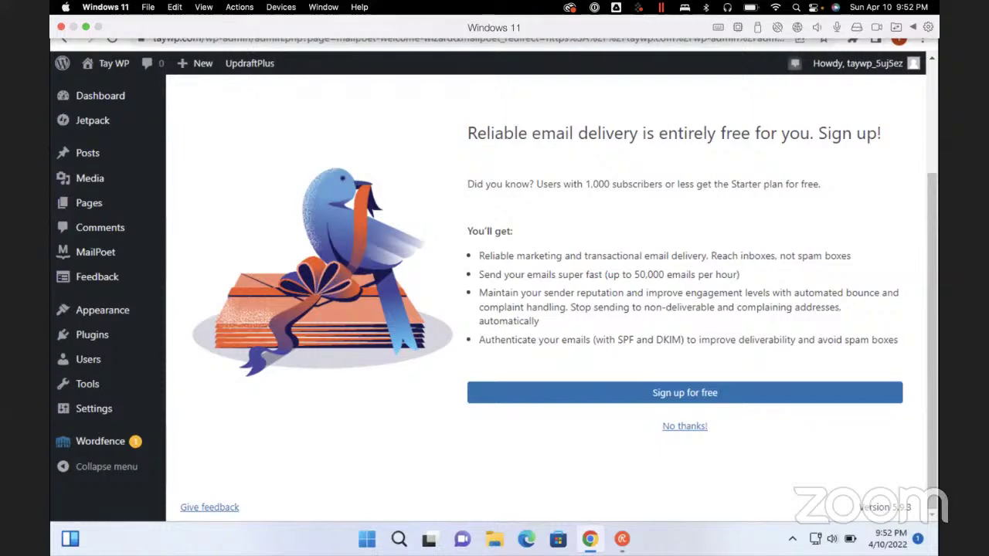
# Decline the free sending-service offer and set up a Latest Post Notifications email
pyautogui.click(685, 425)
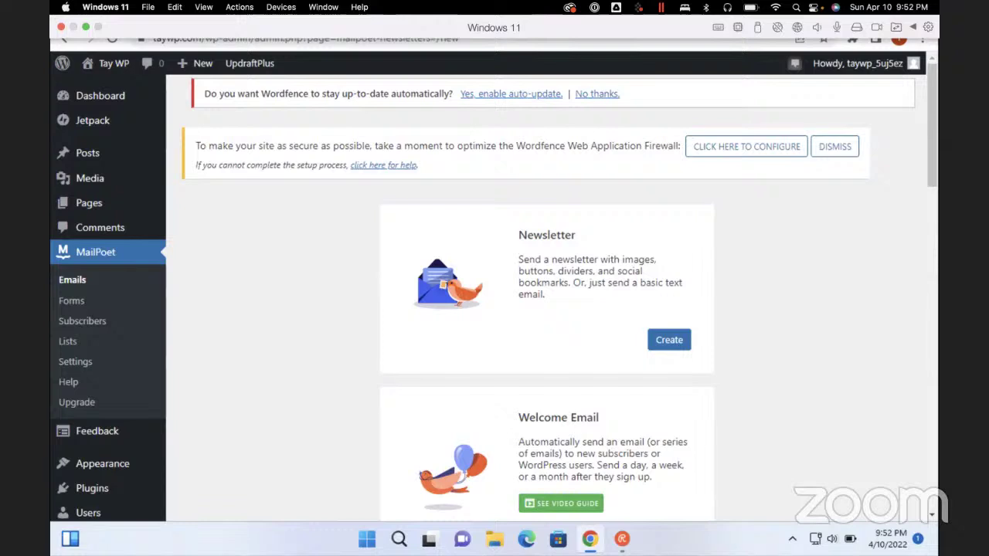
pyautogui.scroll(-3, 541, 309)
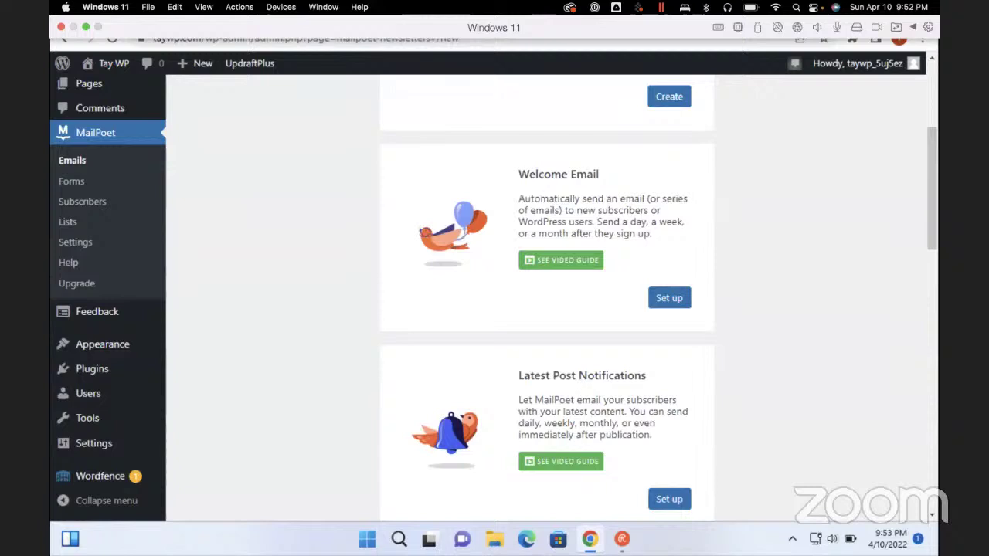
pyautogui.click(669, 499)
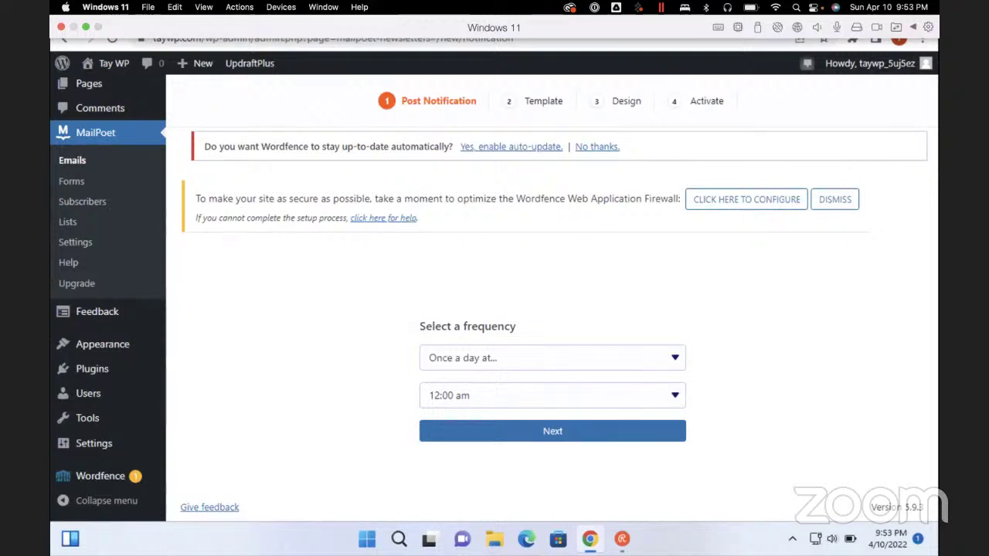
# Keep the daily send time at 8:00 am and continue to the Template step
pyautogui.press('Down')
pyautogui.press('Down')
pyautogui.press('Down')
pyautogui.press('Down')
pyautogui.press('Down')
pyautogui.press('Down')
pyautogui.press('Down')
pyautogui.press('Down')
pyautogui.press('Down')
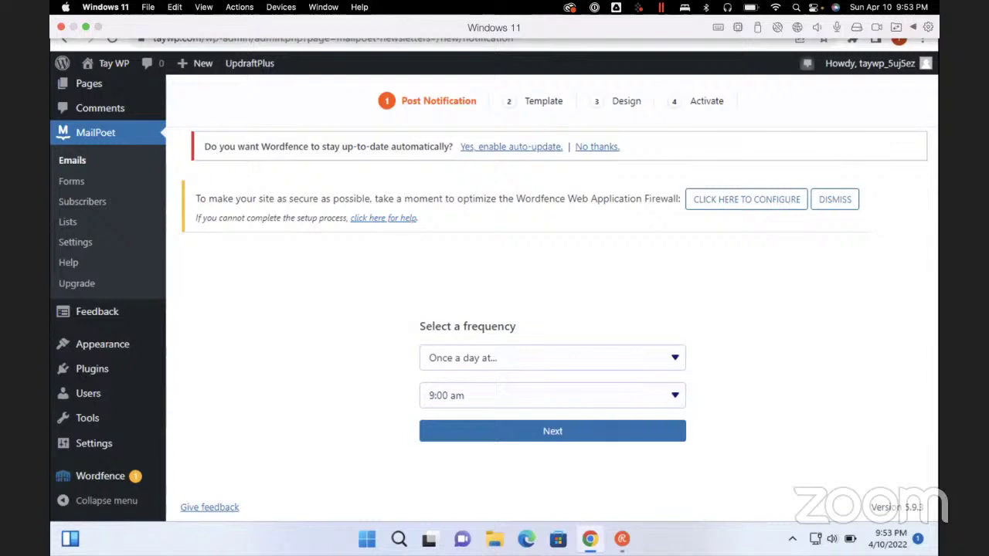
pyautogui.press('Up')
pyautogui.press('Up')
pyautogui.press('Down')
pyautogui.press('Tab')
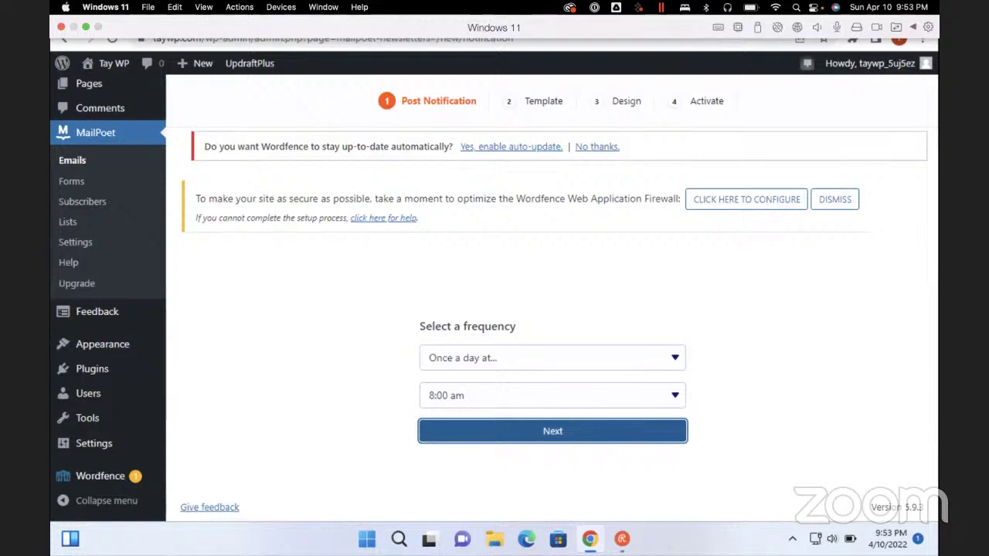
pyautogui.press('Return')
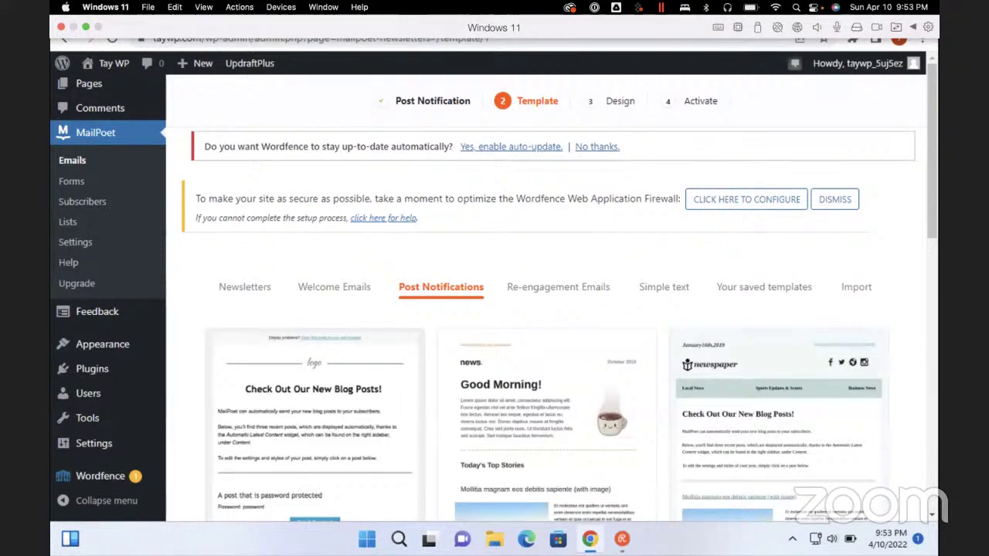
# Select the 'Post Notifications: Blank 1 Column' template from the template list
pyautogui.scroll(-3, 546, 309)
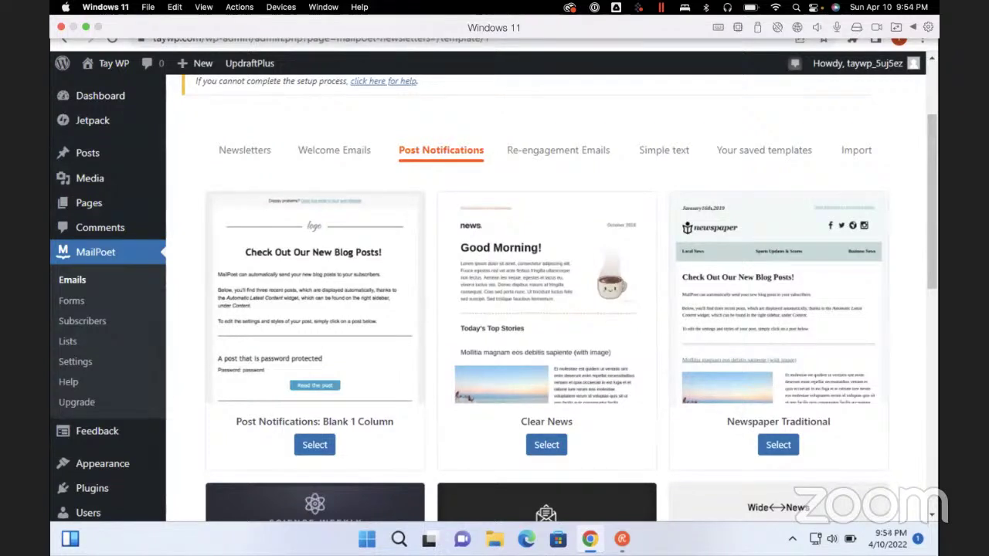
pyautogui.click(315, 445)
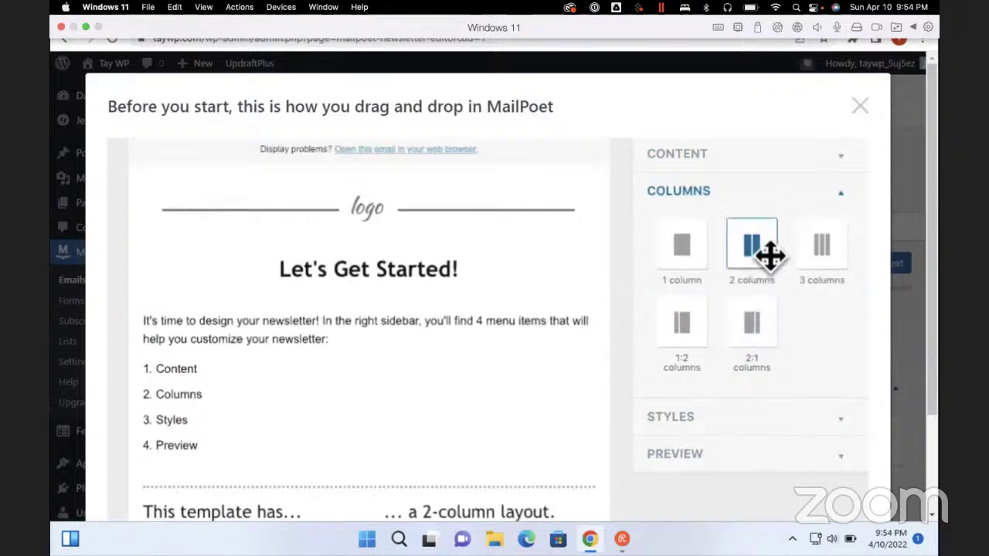
pyautogui.scroll(-1, 494, 309)
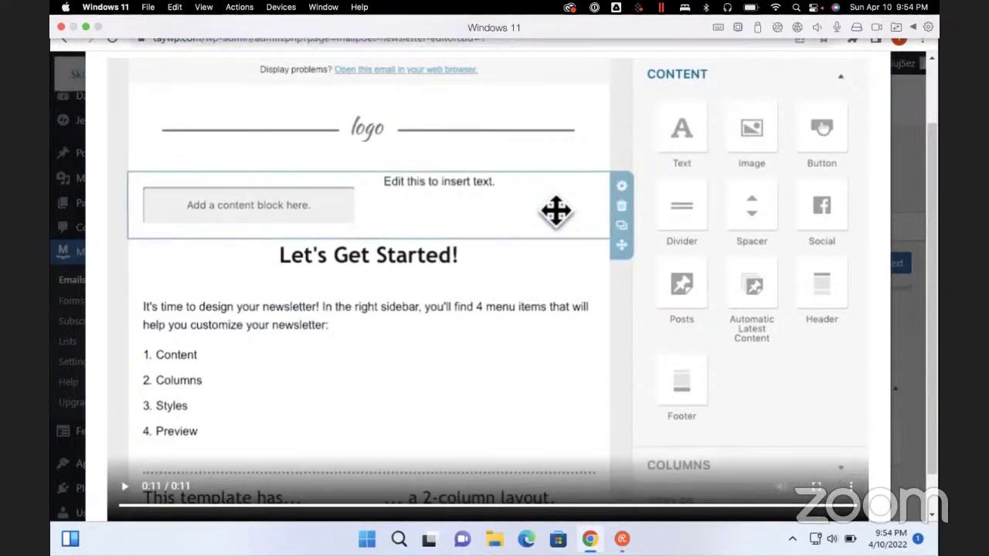
pyautogui.scroll(-3, 68, 270)
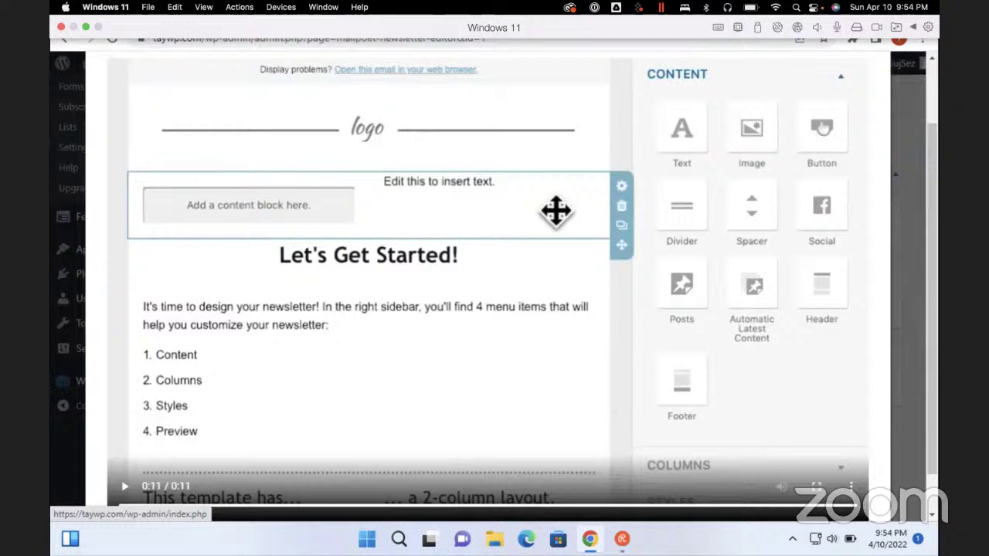
pyautogui.scroll(-3, 68, 247)
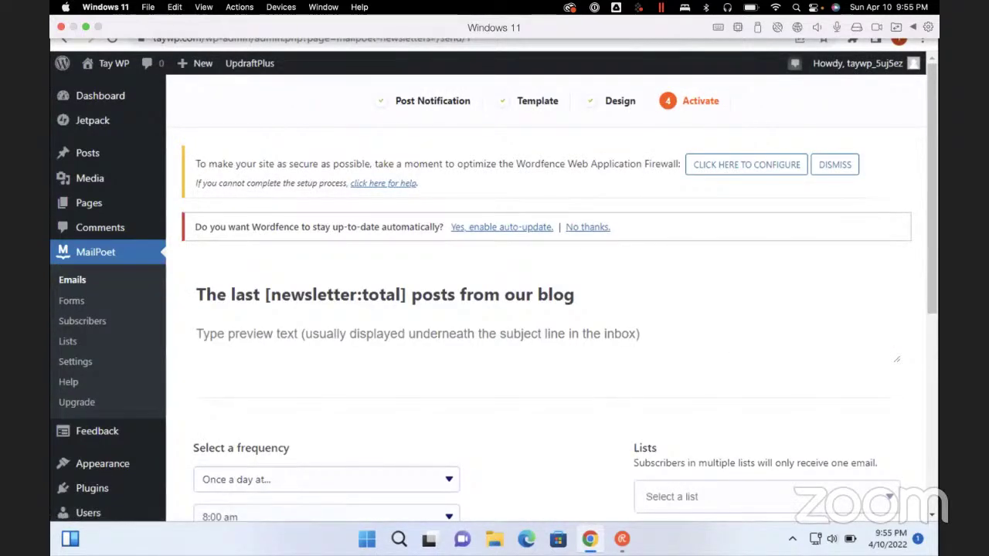
# Choose the Newsletter mailing list as the post notification's recipients
pyautogui.scroll(-3, 547, 309)
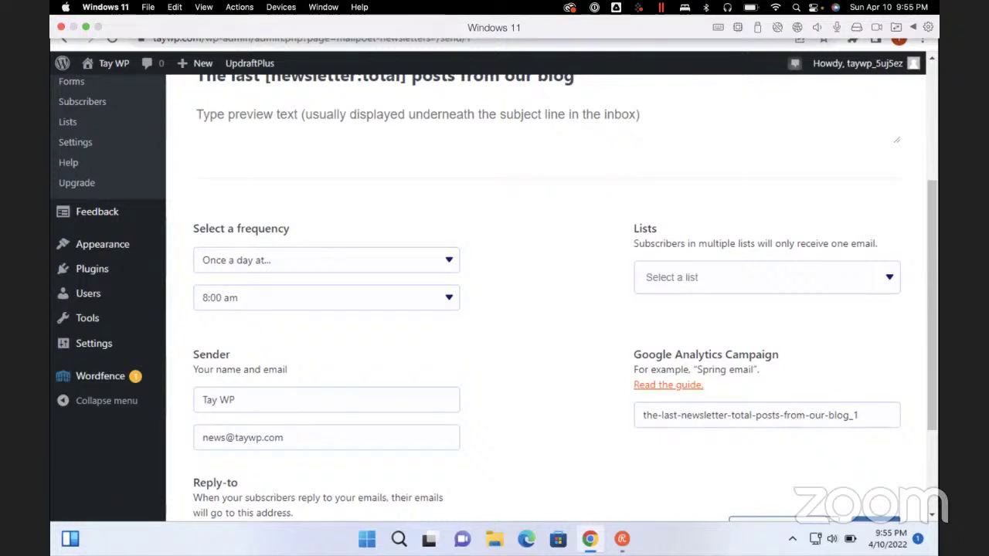
pyautogui.scroll(-3, 545, 293)
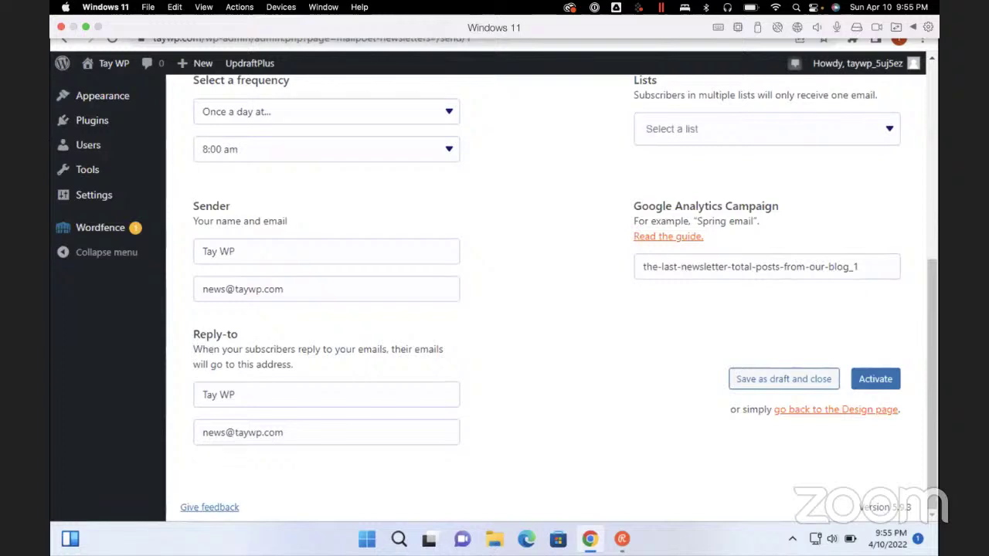
pyautogui.click(876, 378)
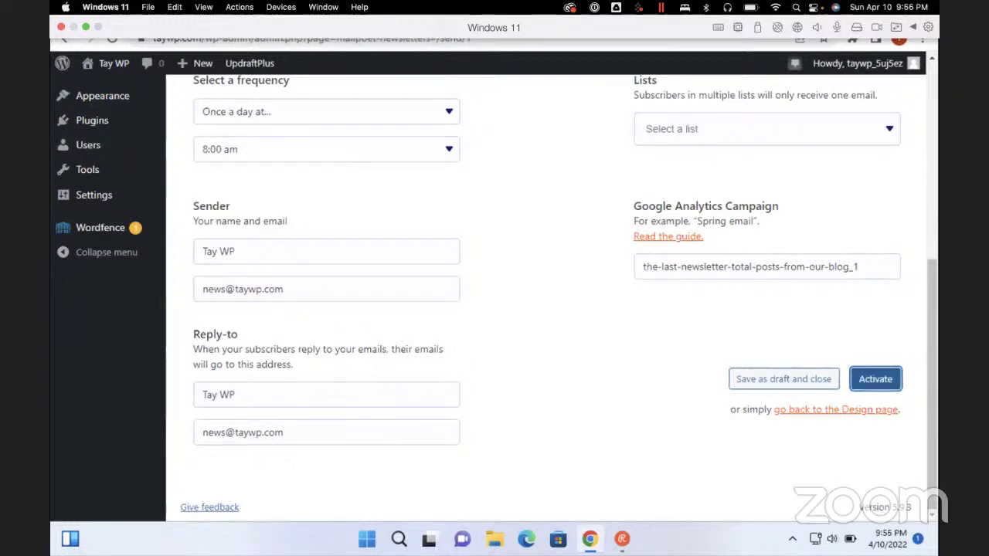
pyautogui.click(696, 126)
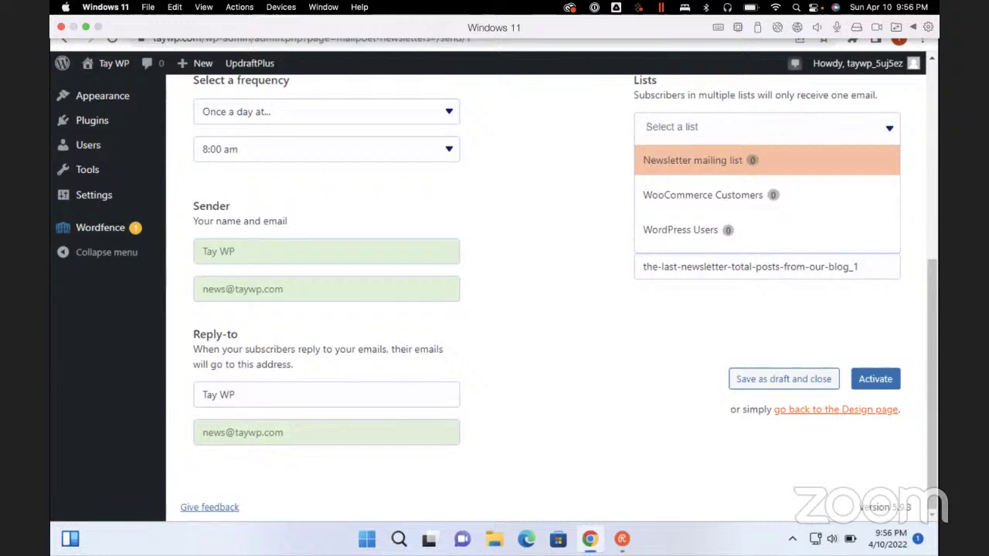
pyautogui.click(690, 160)
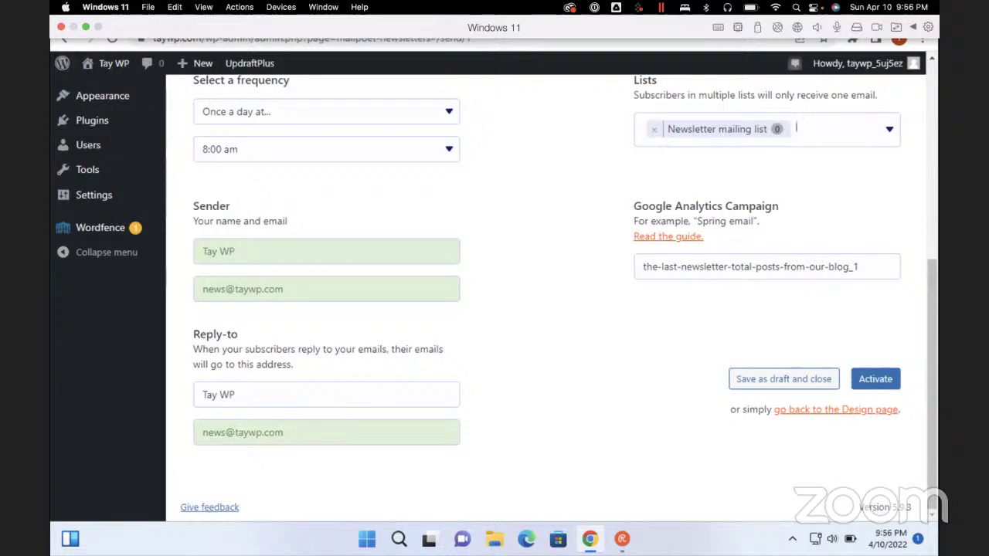
# Leave the sender, campaign and reply-to fields unchanged and save the notification as a draft
pyautogui.press('Tab')
pyautogui.press('Tab')
pyautogui.press('Tab')
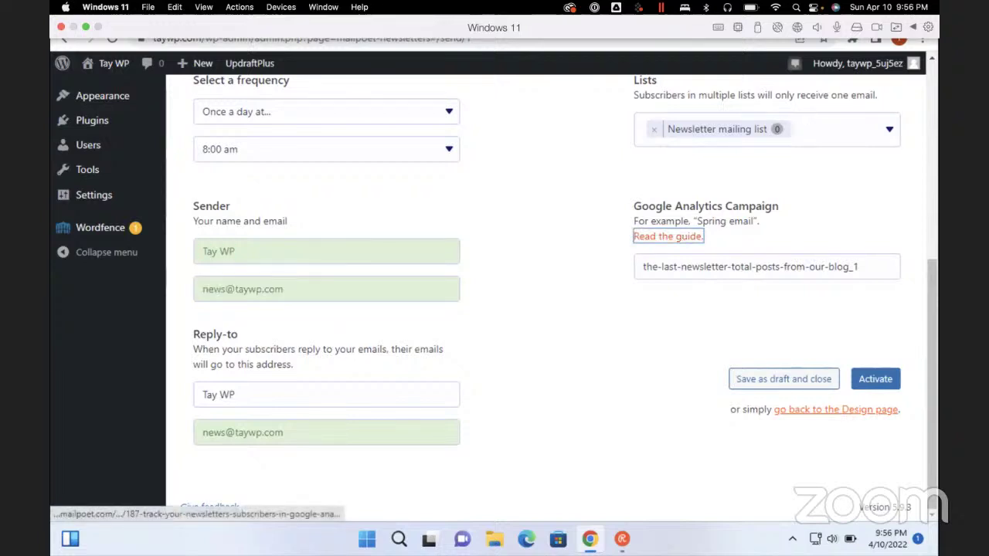
pyautogui.press('Tab')
pyautogui.press('Tab')
pyautogui.press('Tab')
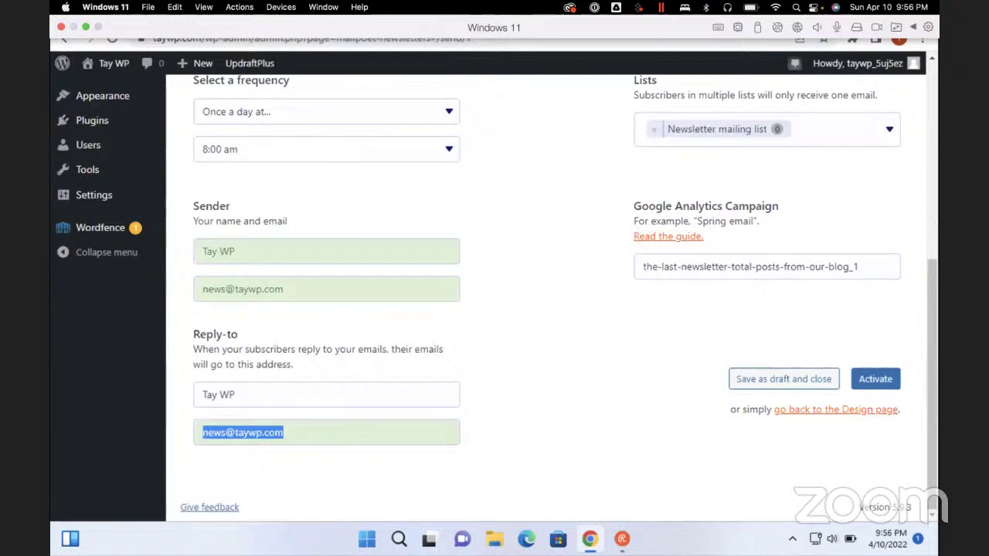
pyautogui.press('Tab')
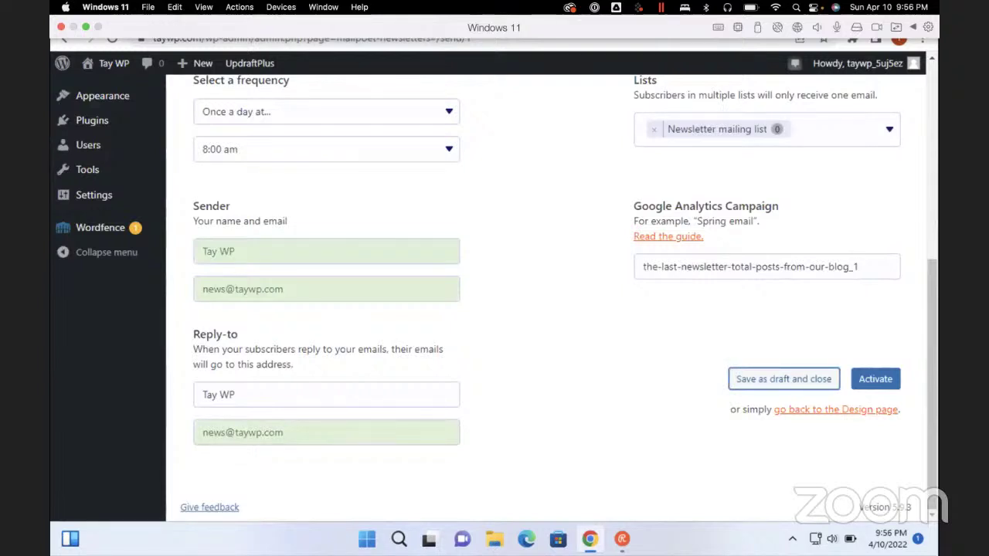
pyautogui.press('Return')
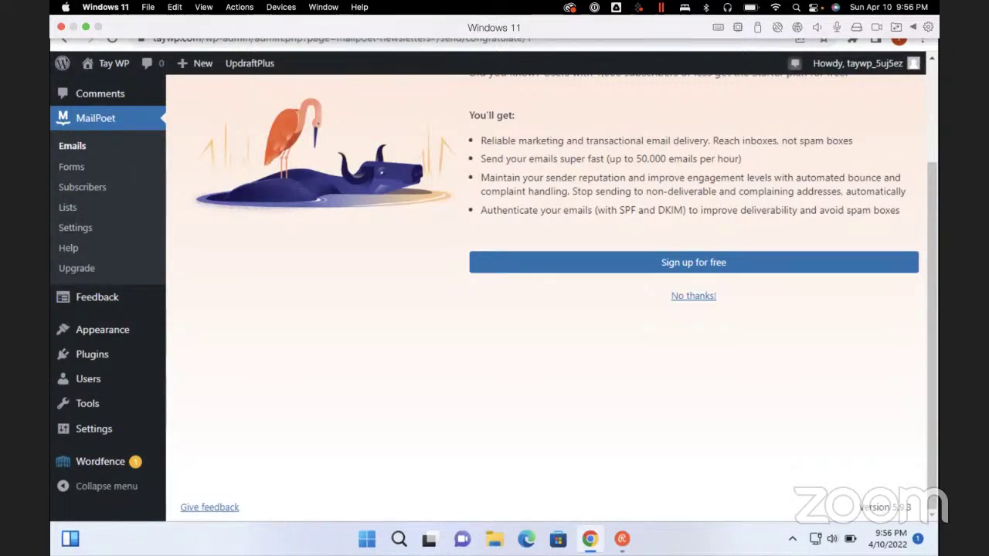
# Decline the Starter plan offer with the 'No thanks!' link
pyautogui.scroll(3, 541, 294)
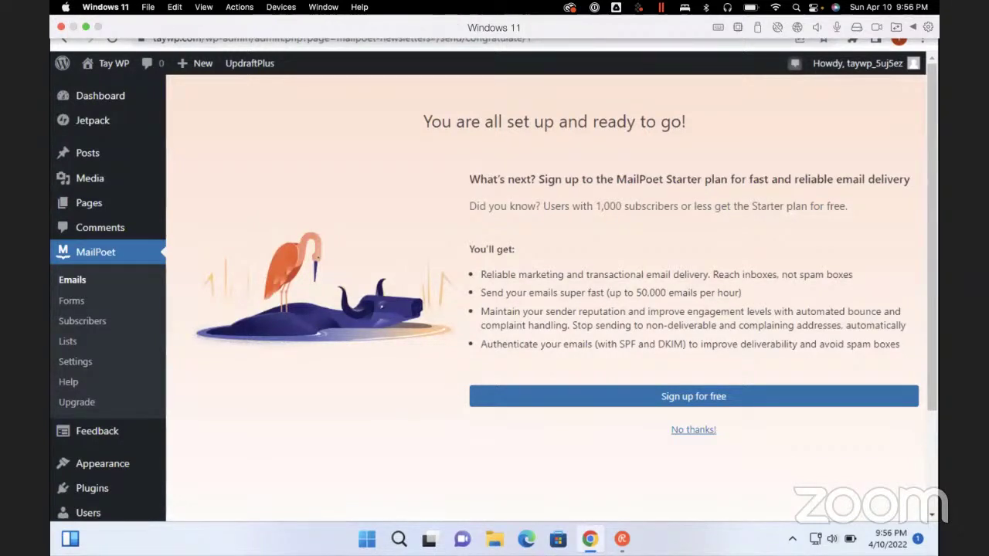
pyautogui.click(693, 429)
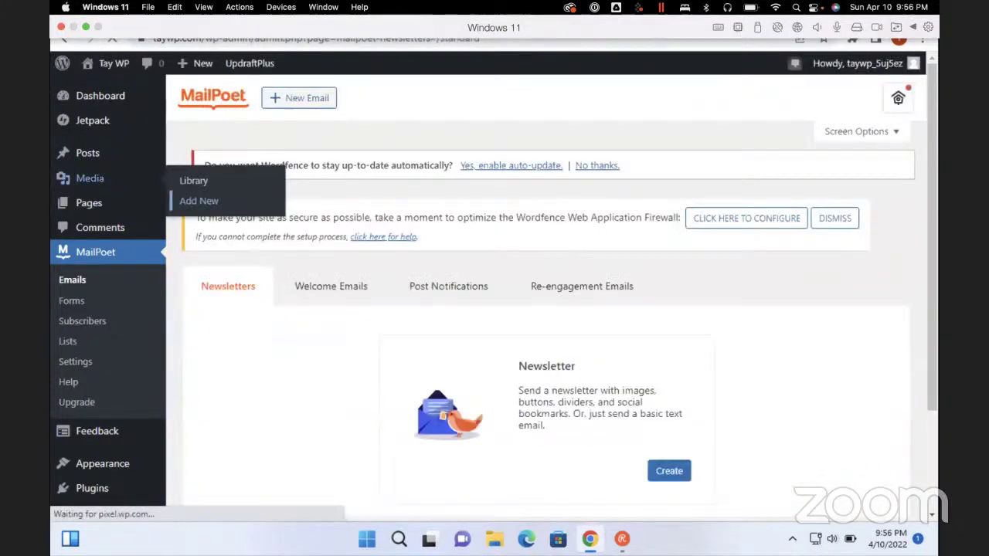
# Return to the Dashboard, search it for 'updraf', then open the screen reader's Elements List
pyautogui.click(199, 201)
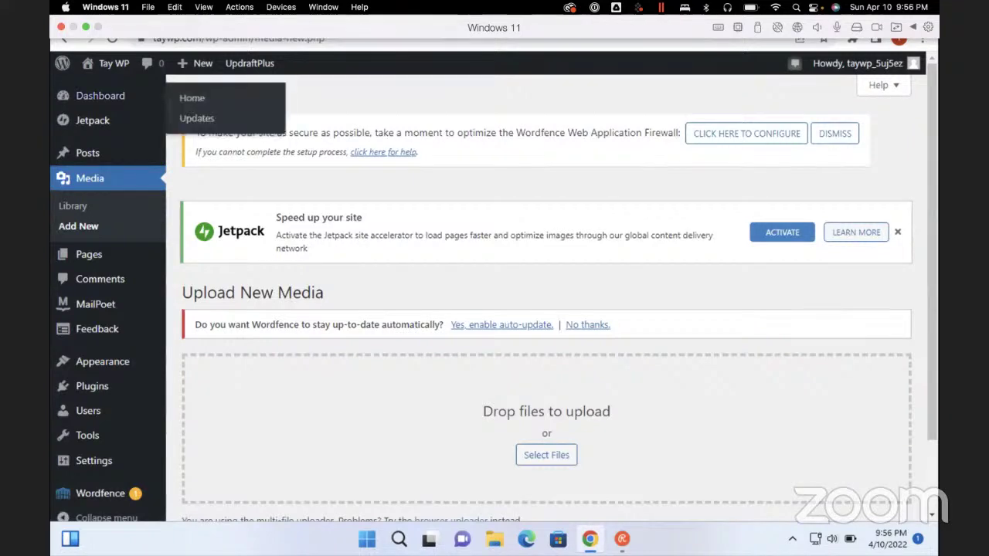
pyautogui.click(101, 95)
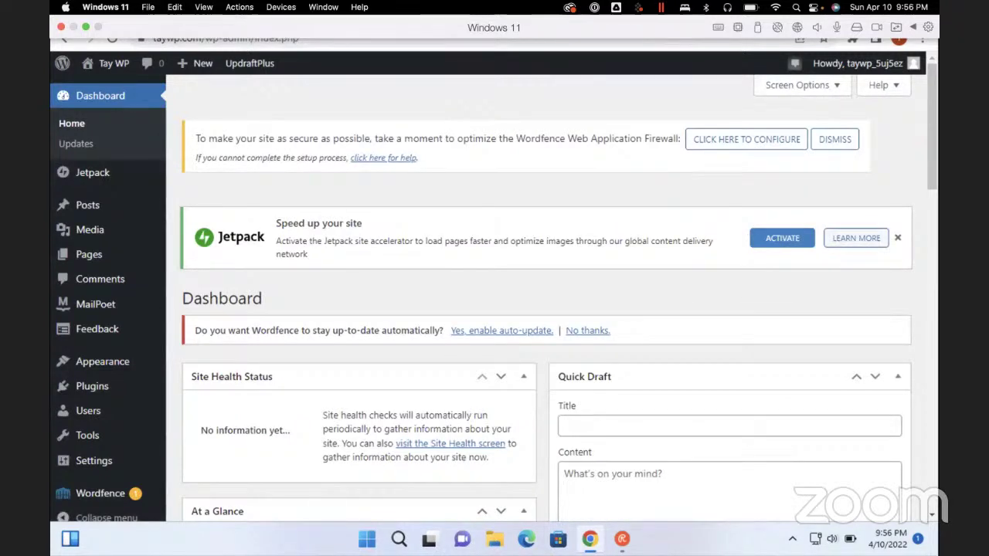
pyautogui.hotkey('ctrl', 'f')
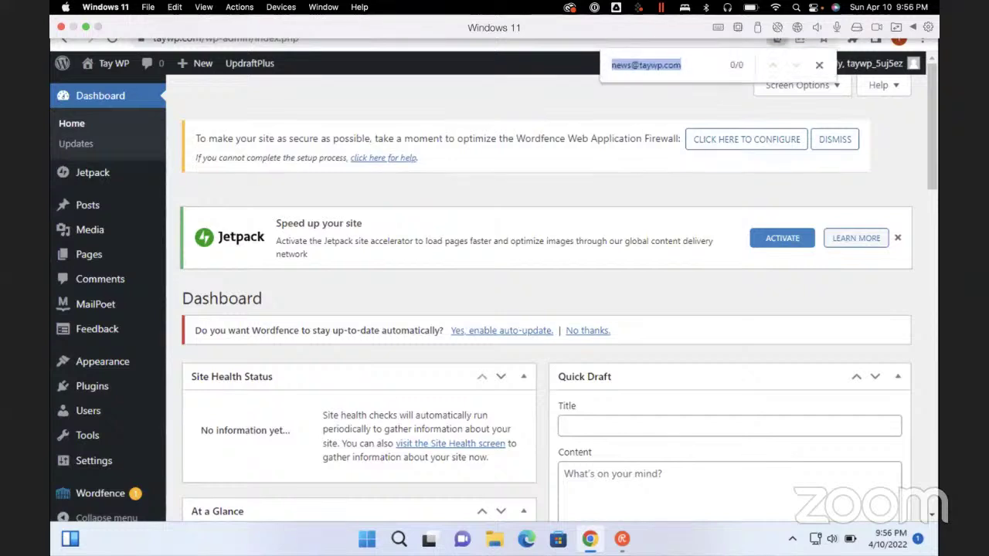
pyautogui.write('updraft')
pyautogui.press('Escape')
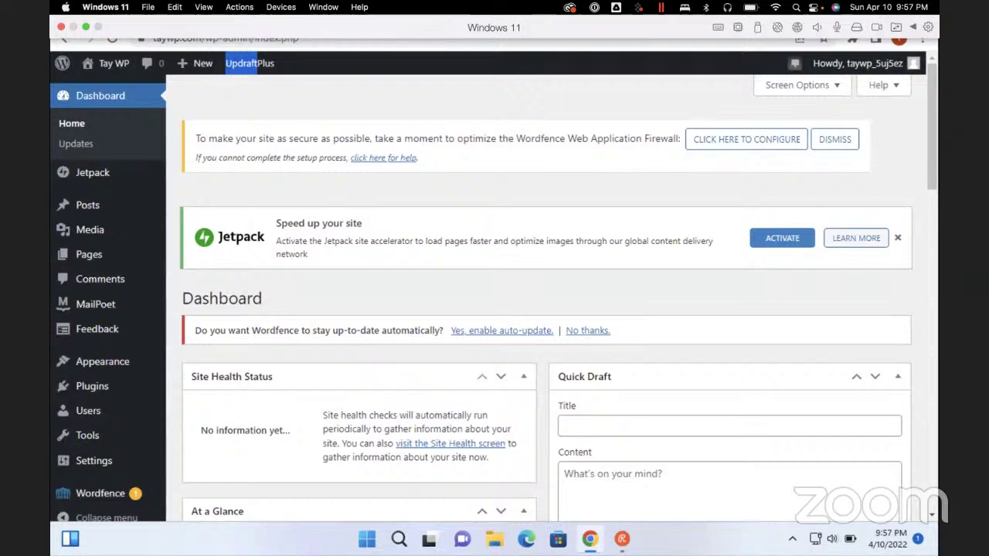
pyautogui.press('Insert+F7')
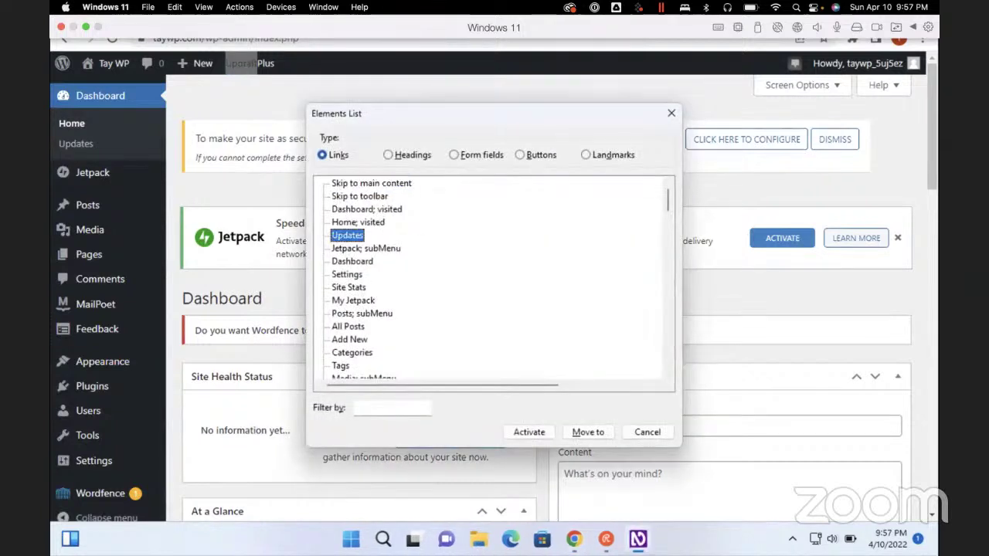
# Open the Plugins Add New page from the screen reader's links list
pyautogui.press('Down')
pyautogui.press('Up')
pyautogui.press('Up')
pyautogui.press('Up')
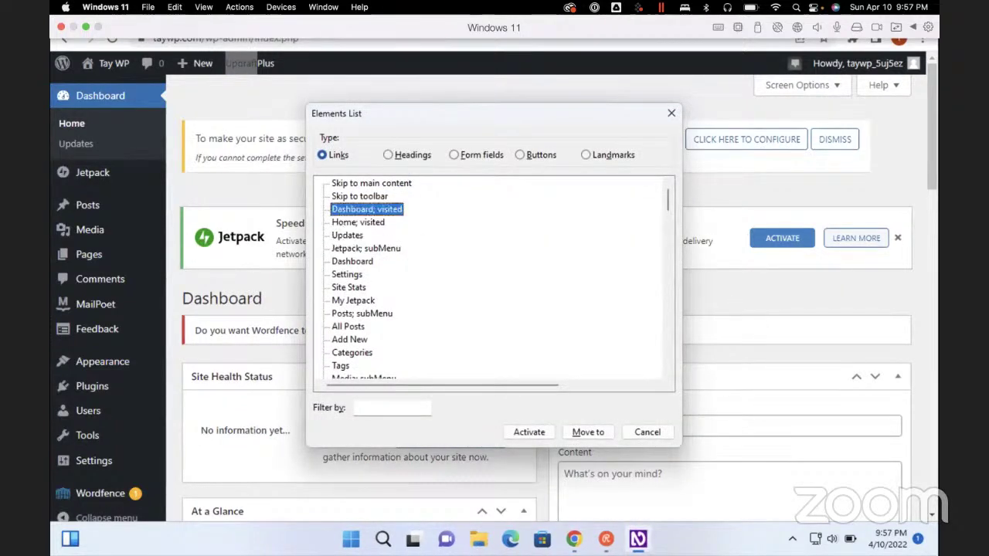
pyautogui.press('Down')
pyautogui.press('Down')
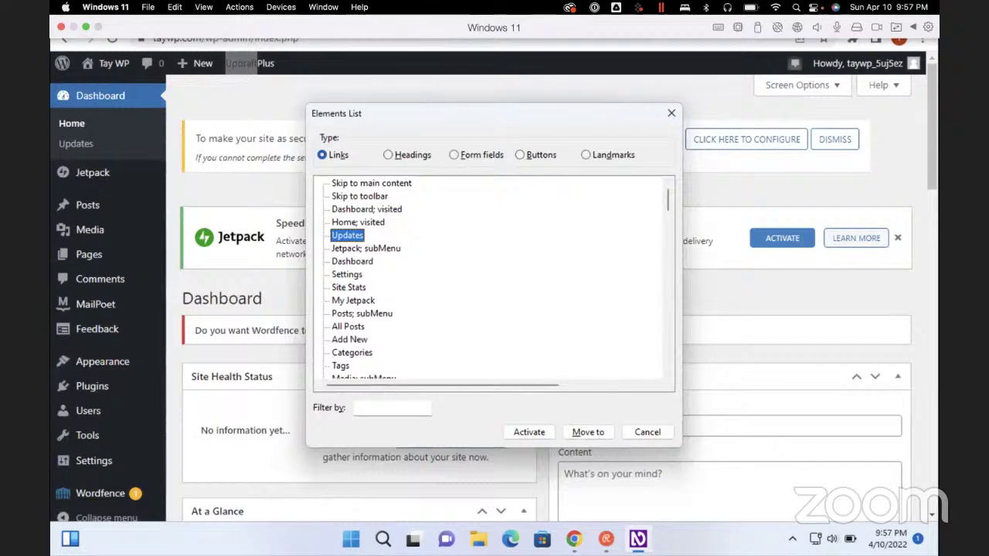
pyautogui.press('Up')
pyautogui.press('Up')
pyautogui.press('p')
pyautogui.press('l')
pyautogui.press('Down')
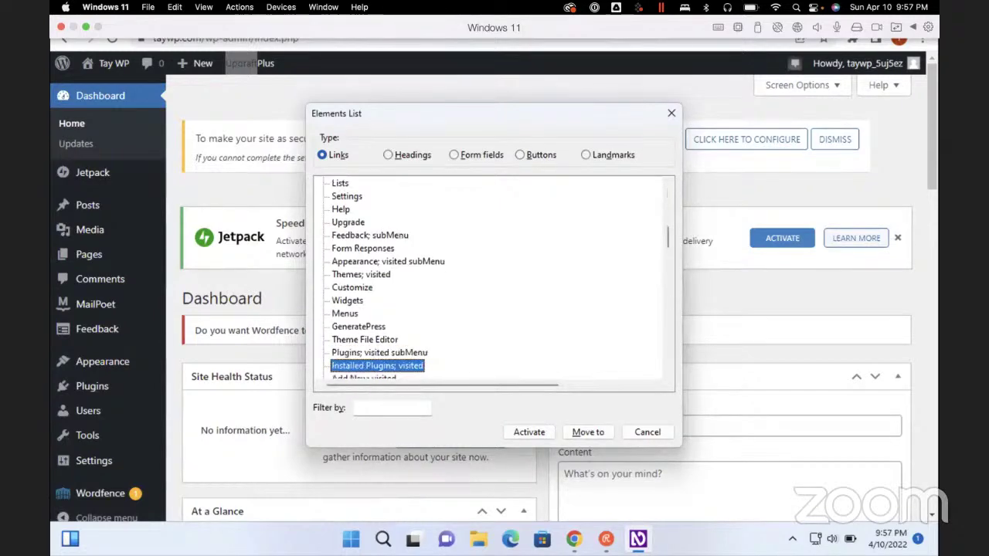
pyautogui.press('Down')
pyautogui.press('Return')
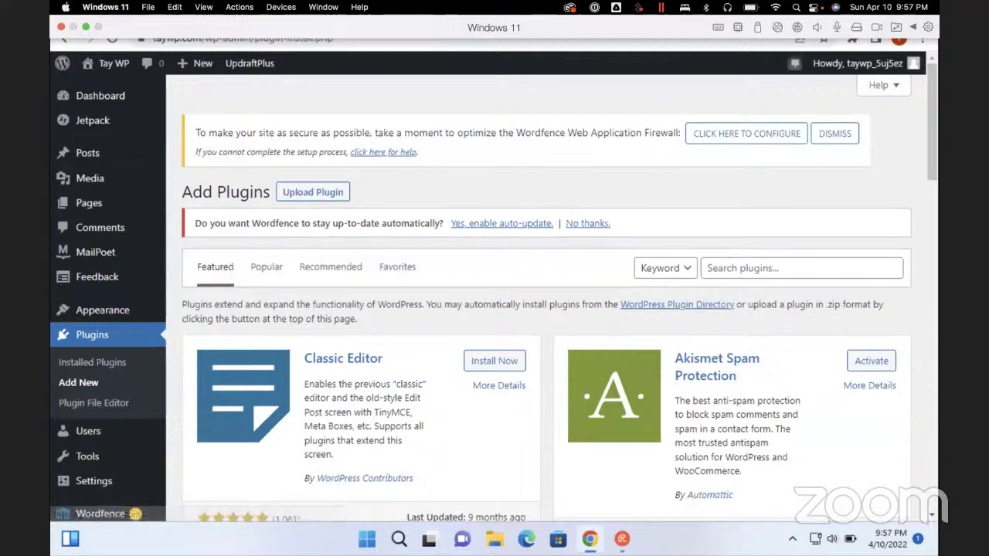
# Search available plugins for 'updraft' and look over the results
pyautogui.click(801, 356)
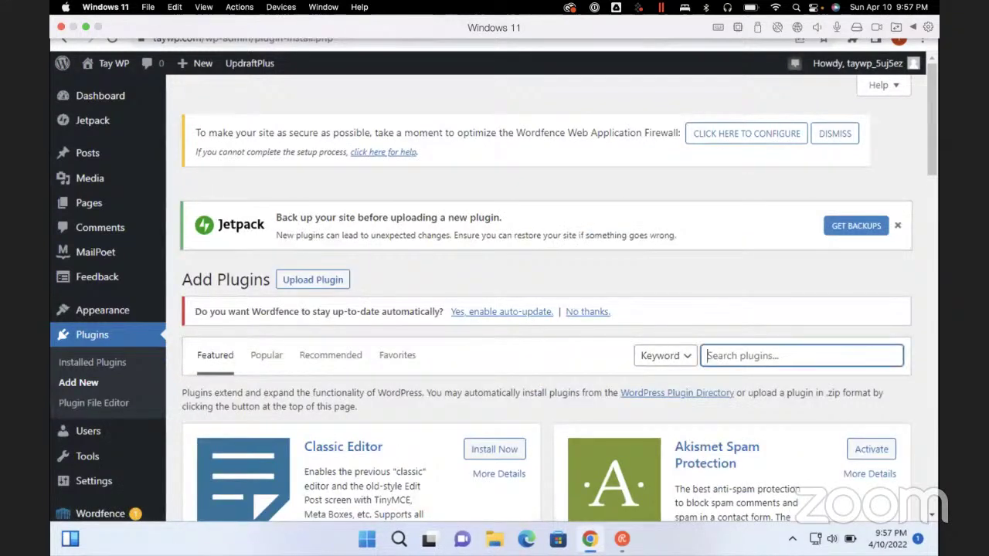
pyautogui.write('updraft')
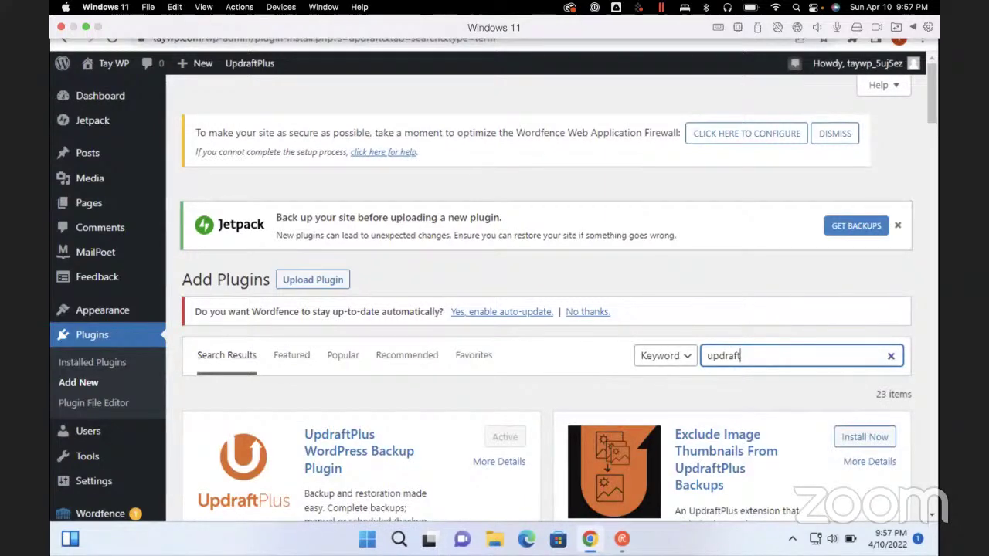
pyautogui.scroll(-3, 546, 309)
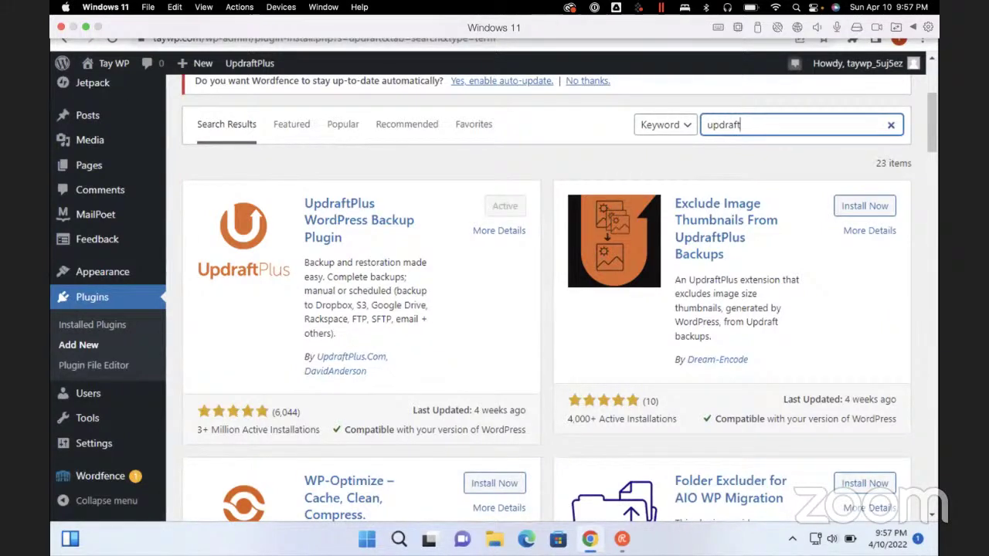
pyautogui.scroll(3, 546, 310)
# Find 'updraft' on the results page, leaving the UpdraftPlus match selected
pyautogui.hotkey('ctrl', 'f')
pyautogui.write('updarft')
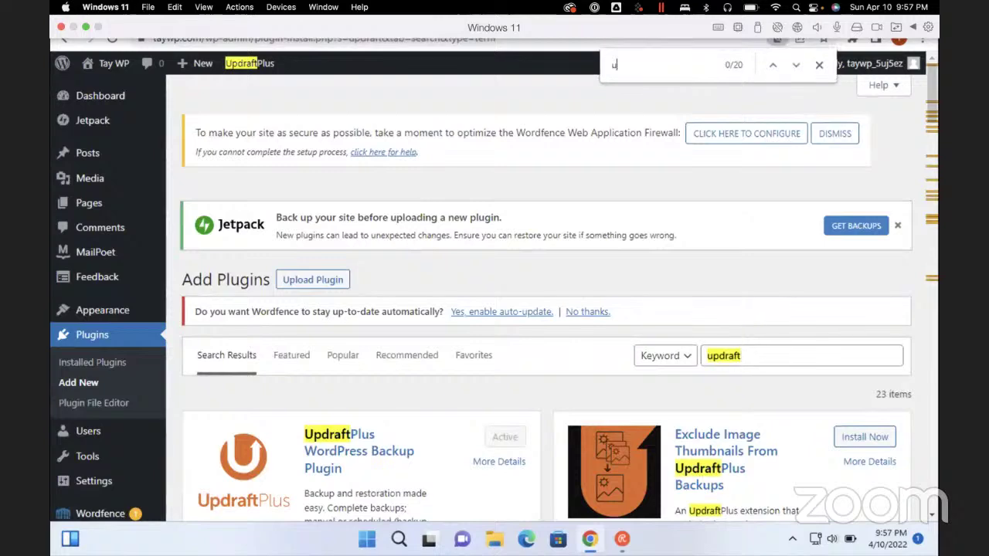
pyautogui.press('Escape')
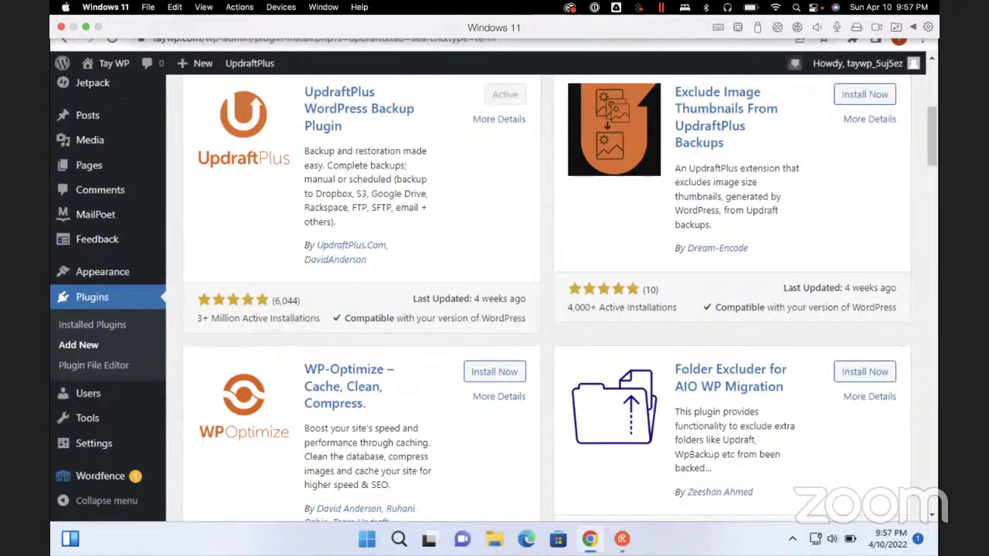
pyautogui.scroll(5, 546, 309)
pyautogui.hotkey('ctrl', 'f')
pyautogui.write('updraft')
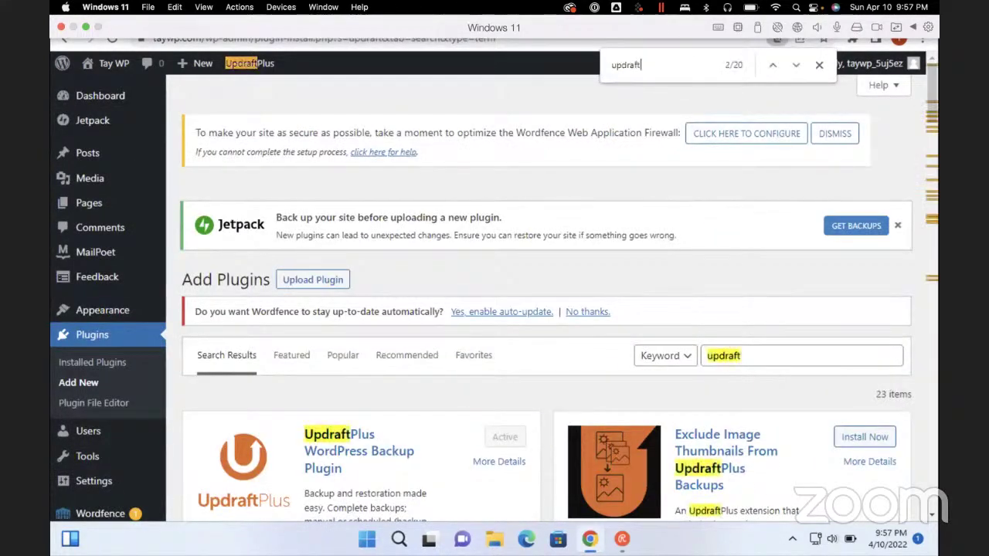
pyautogui.press('Escape')
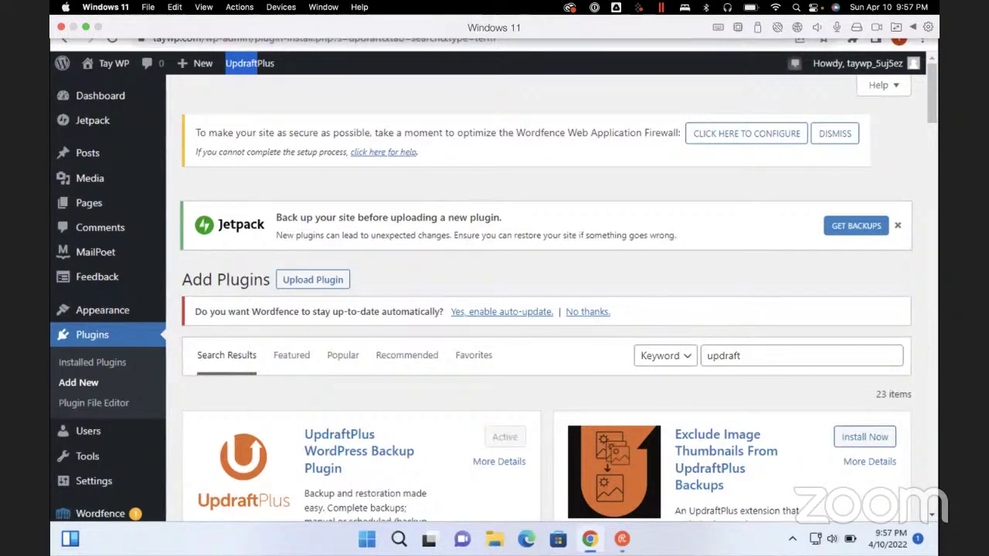
# Return to the Dashboard home and find 'updraft' on the page
pyautogui.click(100, 95)
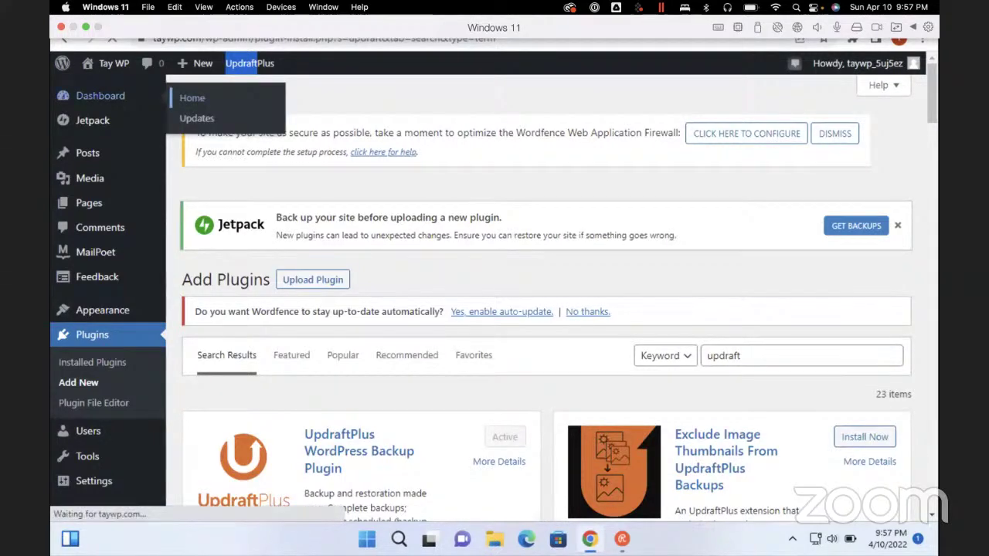
pyautogui.hotkey('ctrl', 'f')
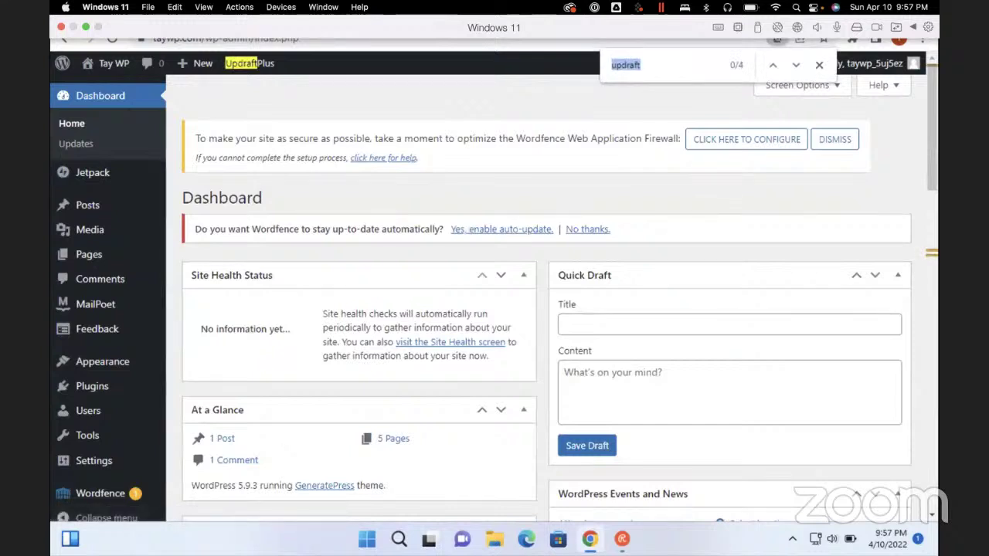
pyautogui.write('updraft')
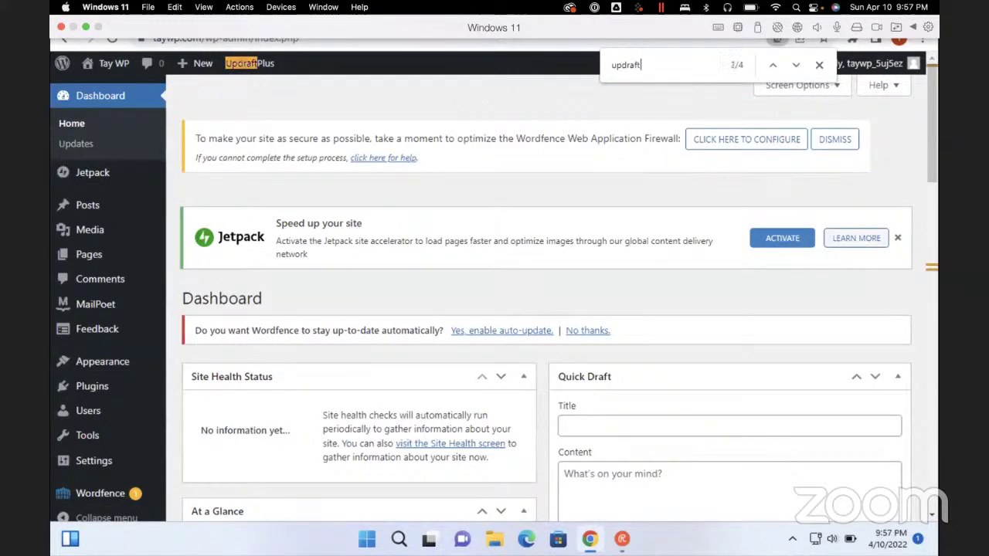
pyautogui.press('Escape')
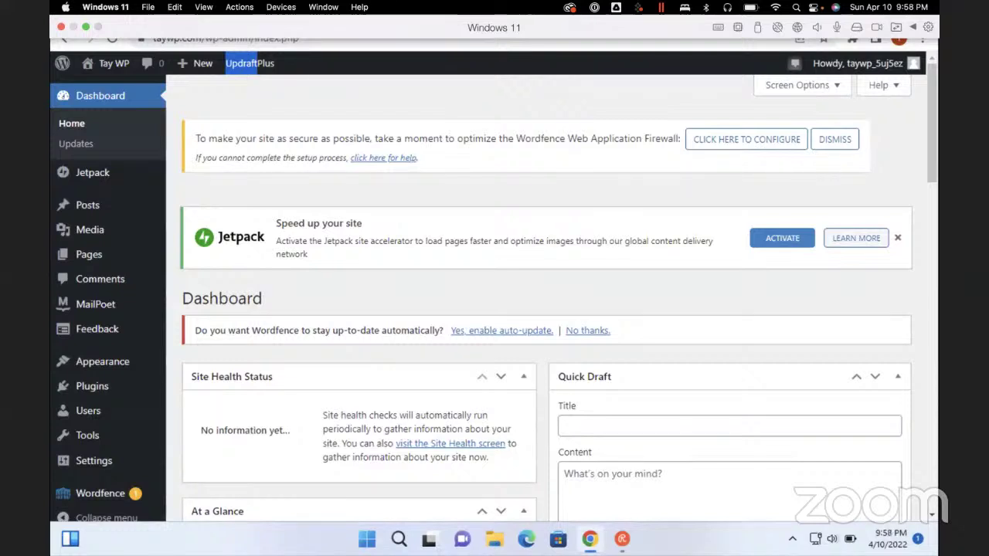
# Scroll through the Dashboard widgets looking for an UpdraftPlus entry
pyautogui.click(501, 330)
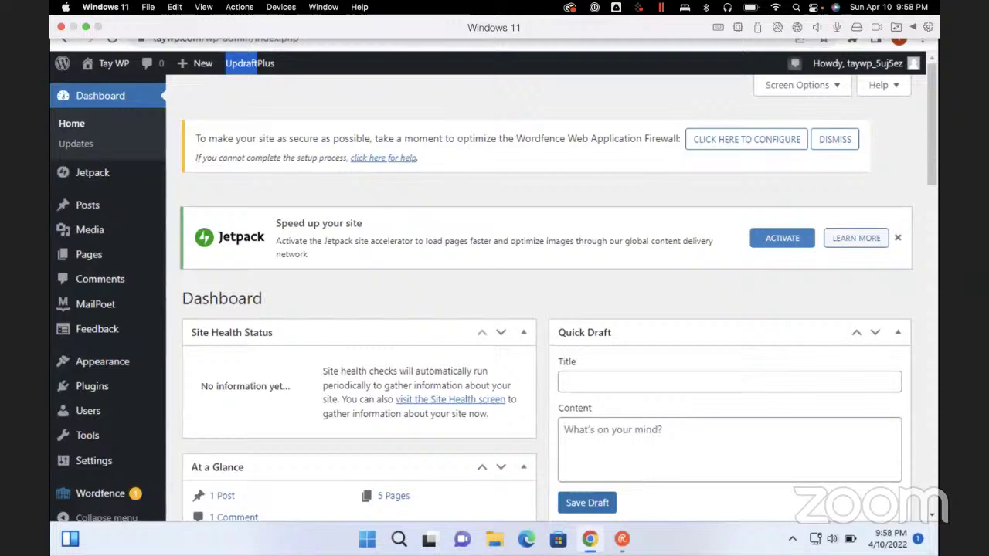
pyautogui.scroll(-3, 546, 309)
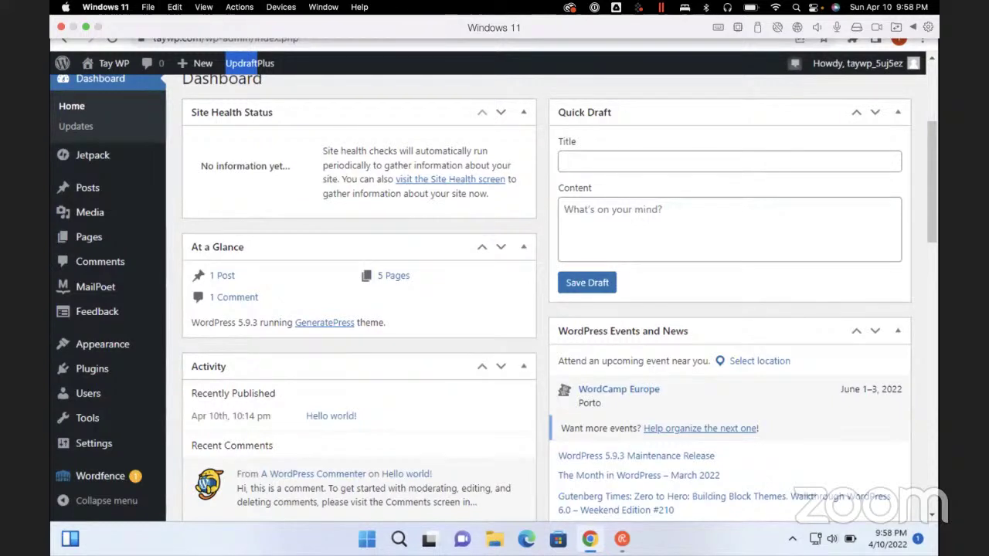
pyautogui.scroll(-3, 546, 298)
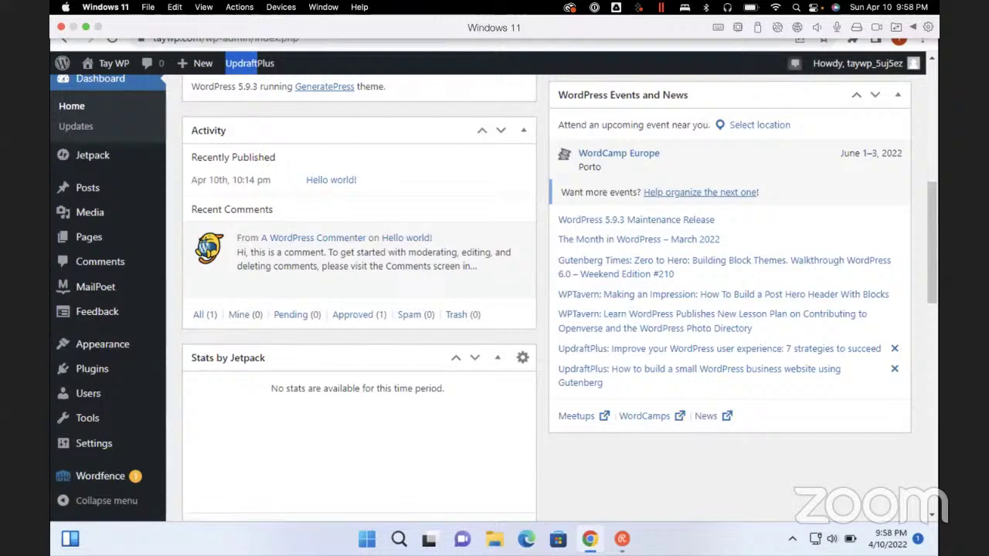
pyautogui.scroll(-3, 547, 297)
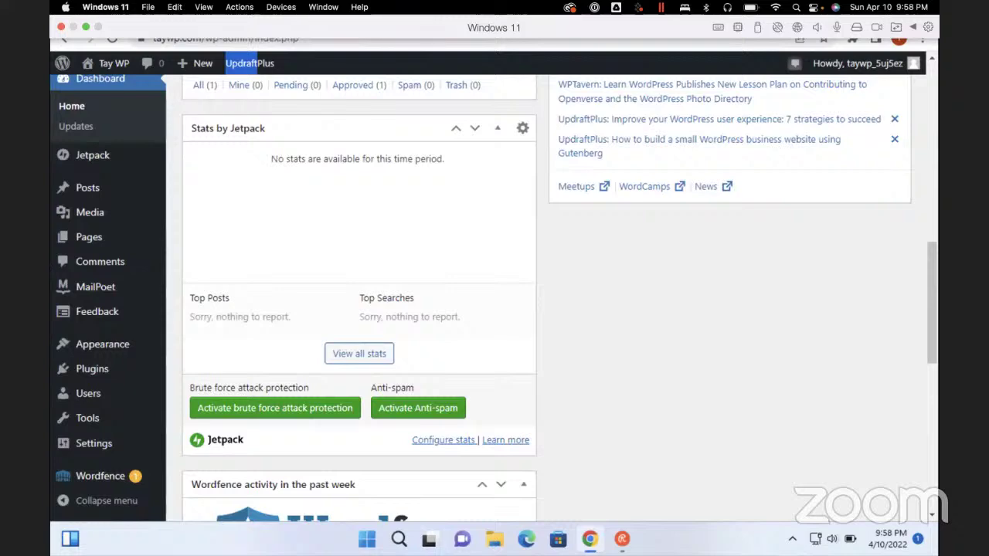
pyautogui.scroll(-4, 359, 298)
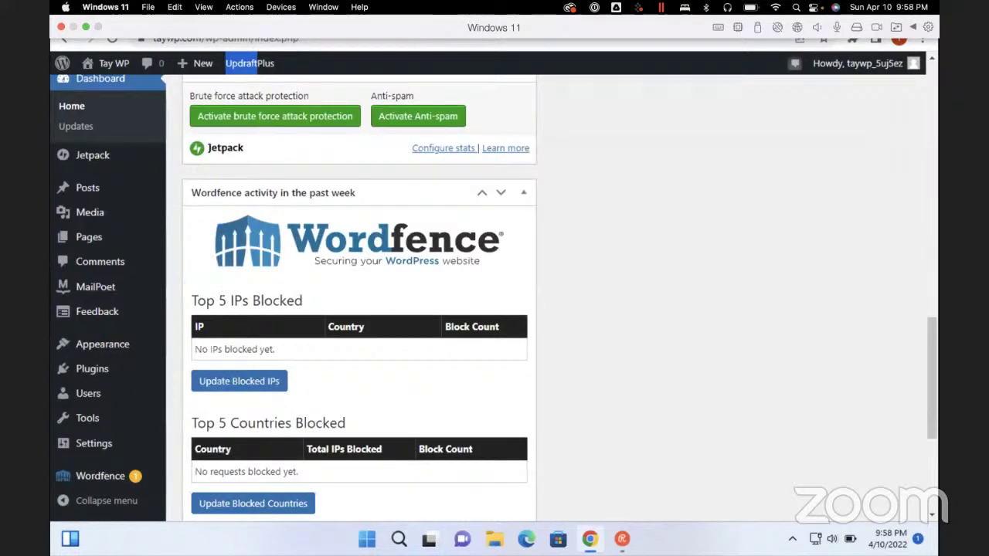
pyautogui.scroll(-3, 360, 298)
pyautogui.scroll(8, 360, 298)
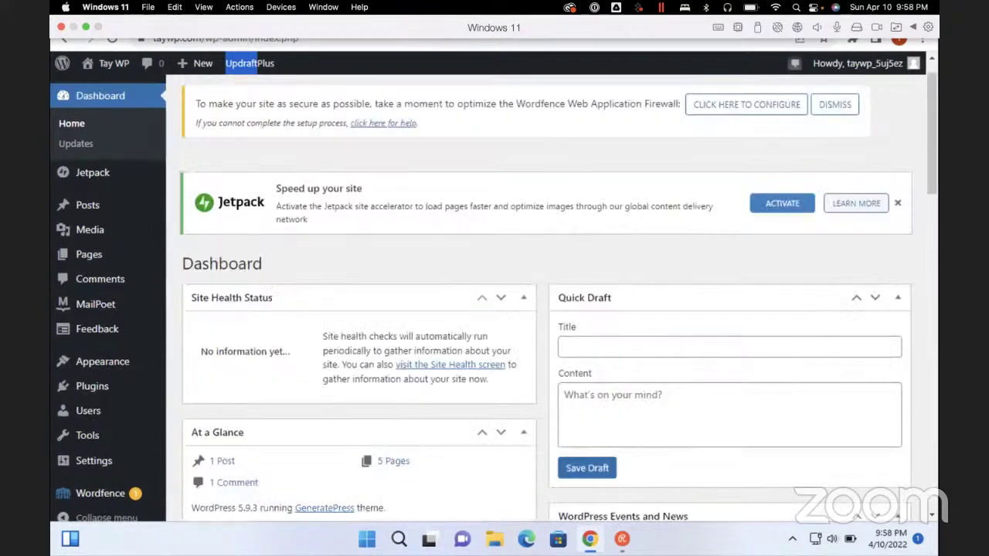
pyautogui.scroll(-3, 541, 298)
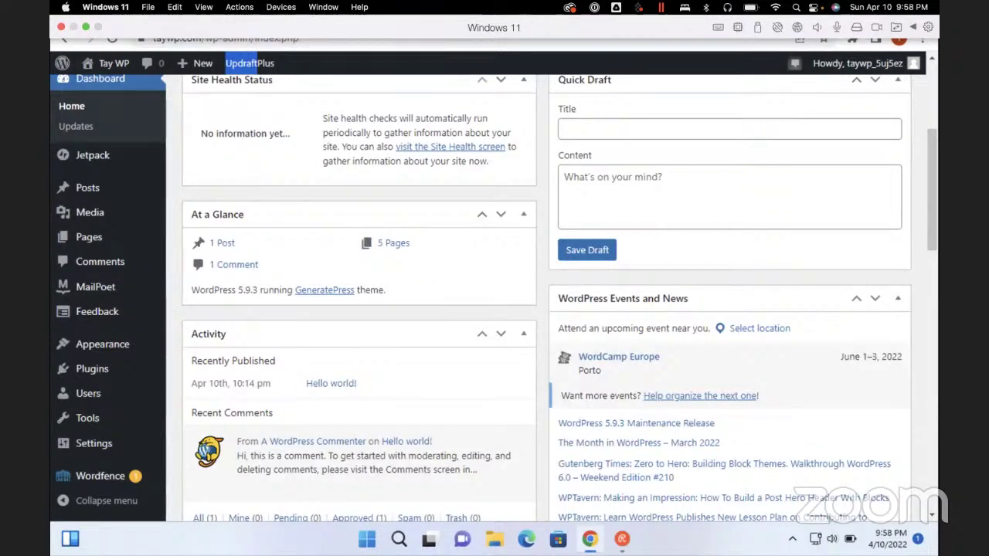
# Search the Dashboard again for 'updraft', stopping on the UpdraftPlus match
pyautogui.hotkey('ctrl', 'f')
pyautogui.write('updr')
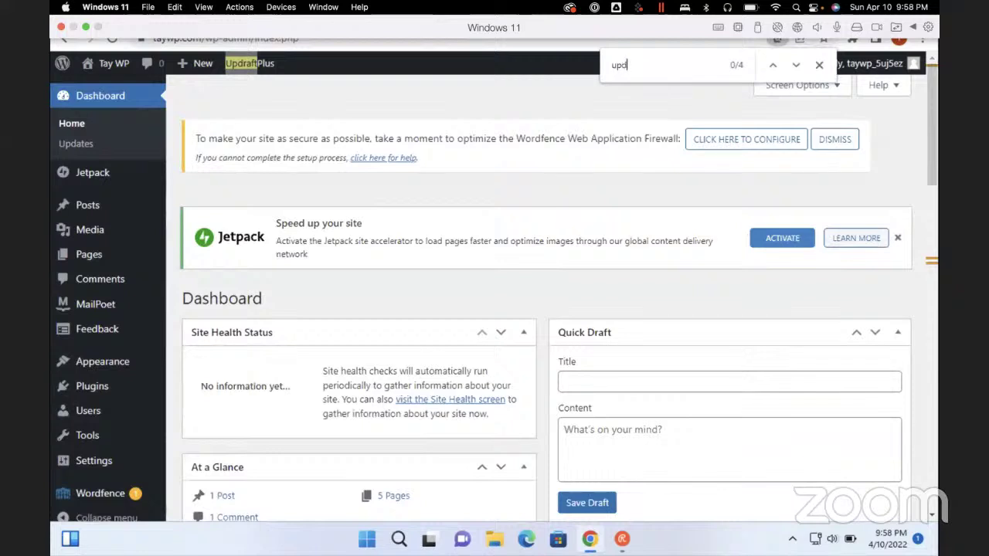
pyautogui.press('BackSpace')
pyautogui.press('BackSpace')
pyautogui.press('BackSpace')
pyautogui.press('BackSpace')
pyautogui.write('up')
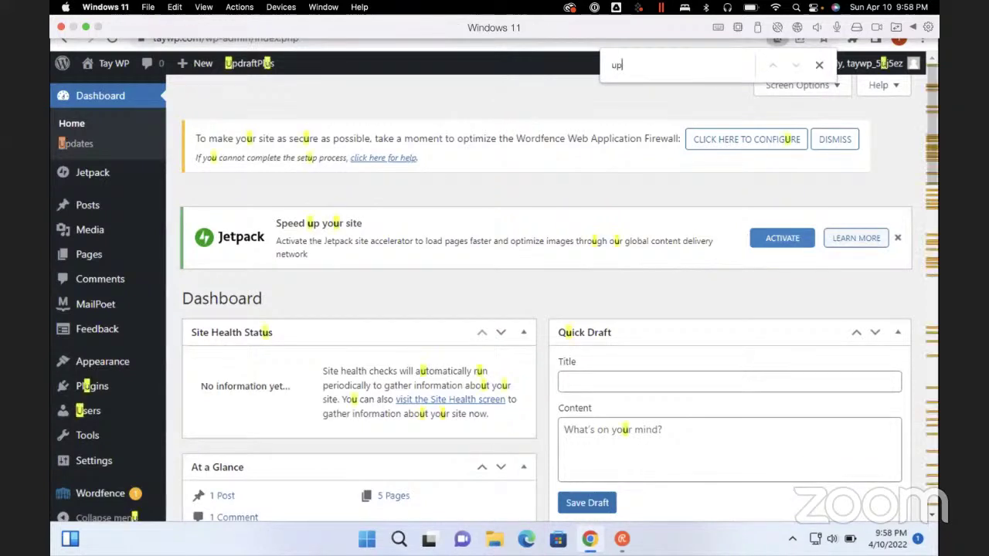
pyautogui.write('draft')
pyautogui.press('Escape')
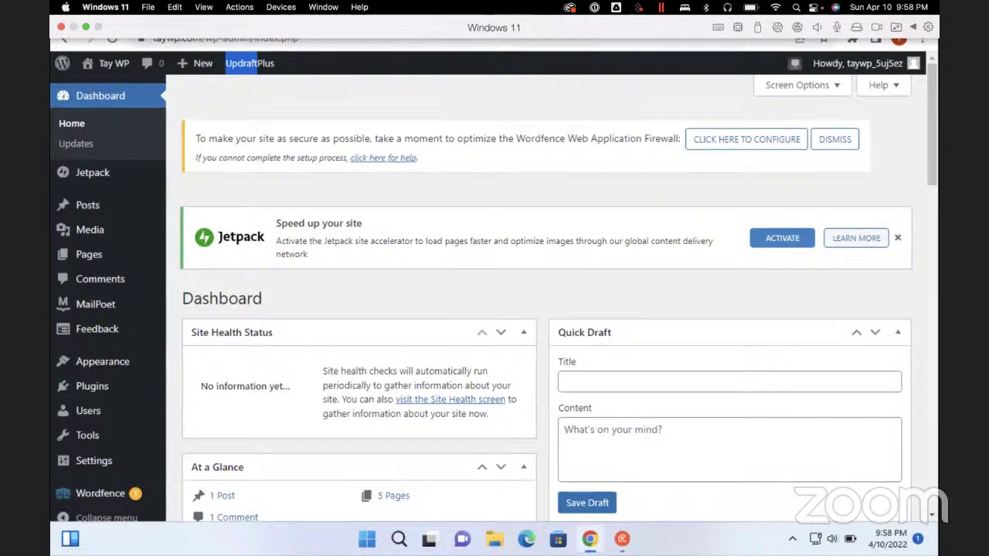
# Navigate the screen reader's Elements List to the 'UpdraftPlus Backups' link and open it
pyautogui.press('Insert+F7')
pyautogui.press('u')
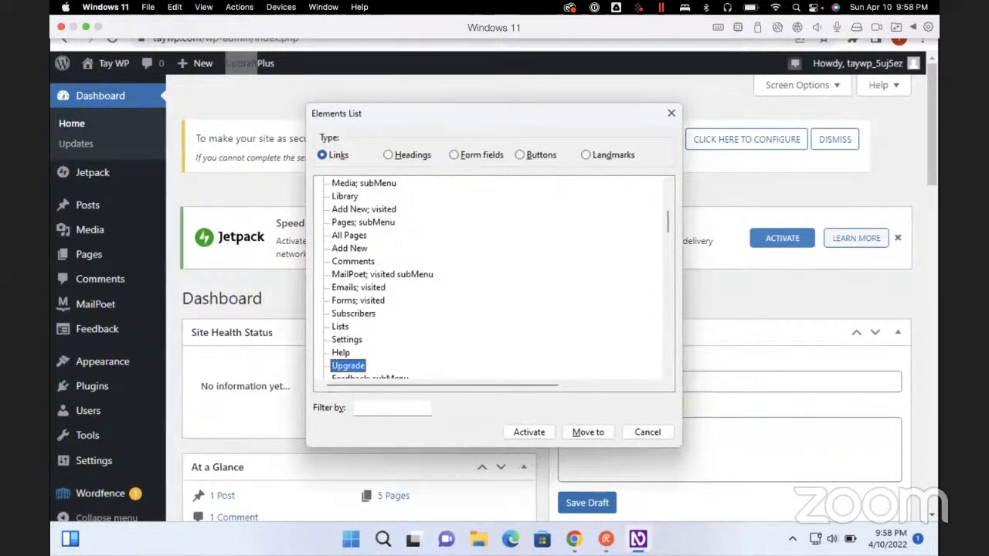
pyautogui.press('a')
pyautogui.press('t')
pyautogui.press('u')
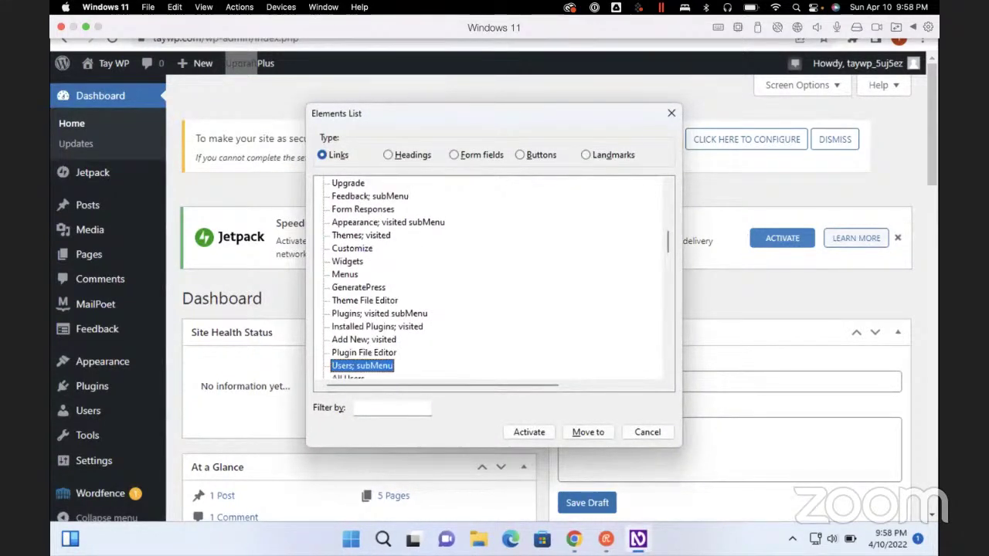
pyautogui.press('a')
pyautogui.press('t')
pyautogui.press('i')
pyautogui.press('s')
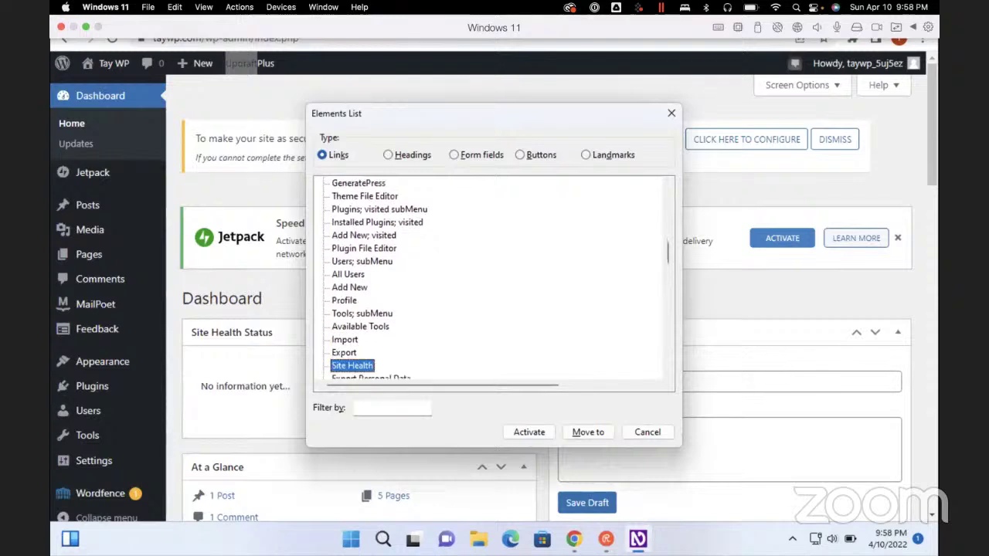
pyautogui.press('e')
pyautogui.press('e')
pyautogui.press('g')
pyautogui.press('Down')
pyautogui.press('Down')
pyautogui.press('Down')
pyautogui.press('Down')
pyautogui.press('Down')
pyautogui.press('Down')
pyautogui.press('Down')
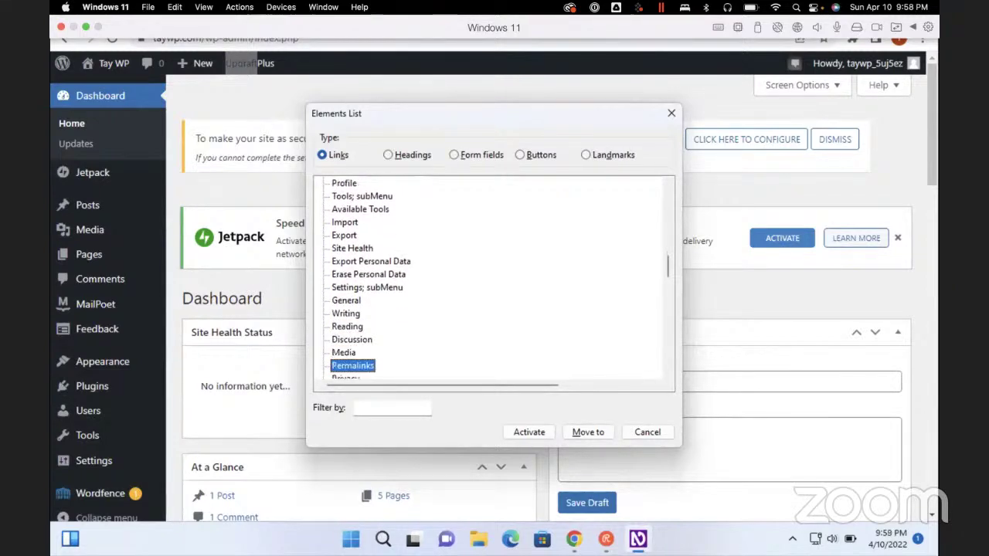
pyautogui.press('Up')
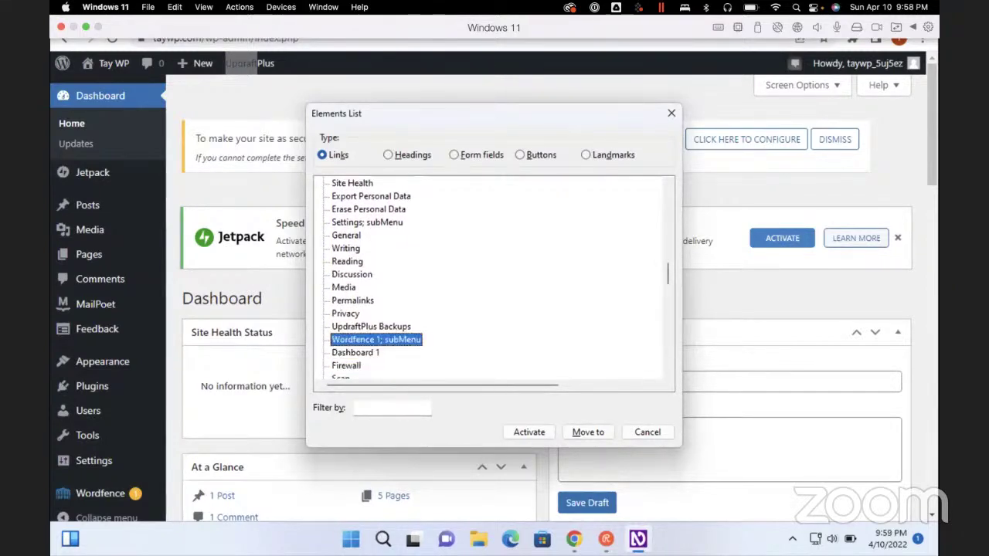
pyautogui.press('Up')
pyautogui.press('Return')
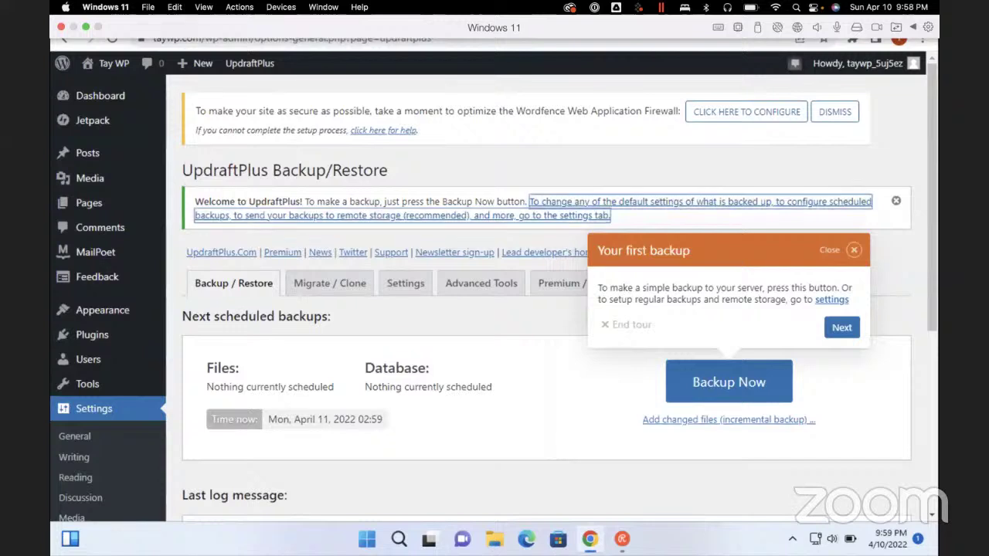
# Open the UpdraftPlus Settings tab and set the files backup schedule to Daily
pyautogui.click(550, 216)
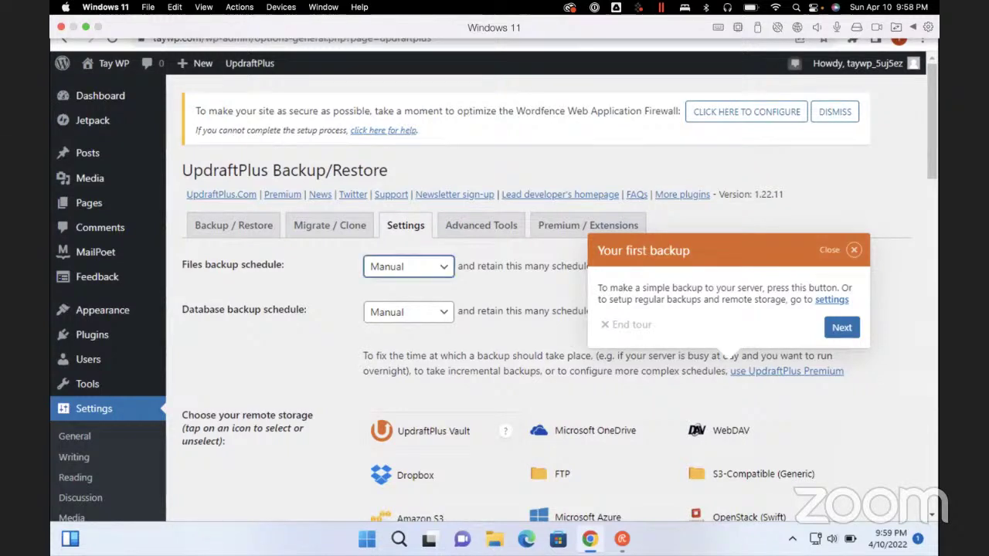
pyautogui.press('Down')
pyautogui.press('Down')
pyautogui.press('Down')
pyautogui.press('Down')
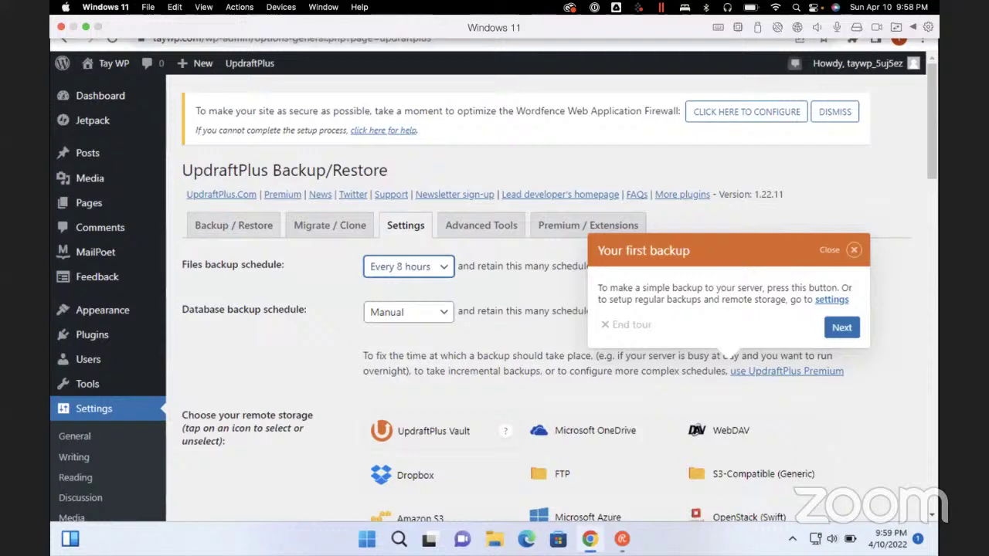
pyautogui.press('Down')
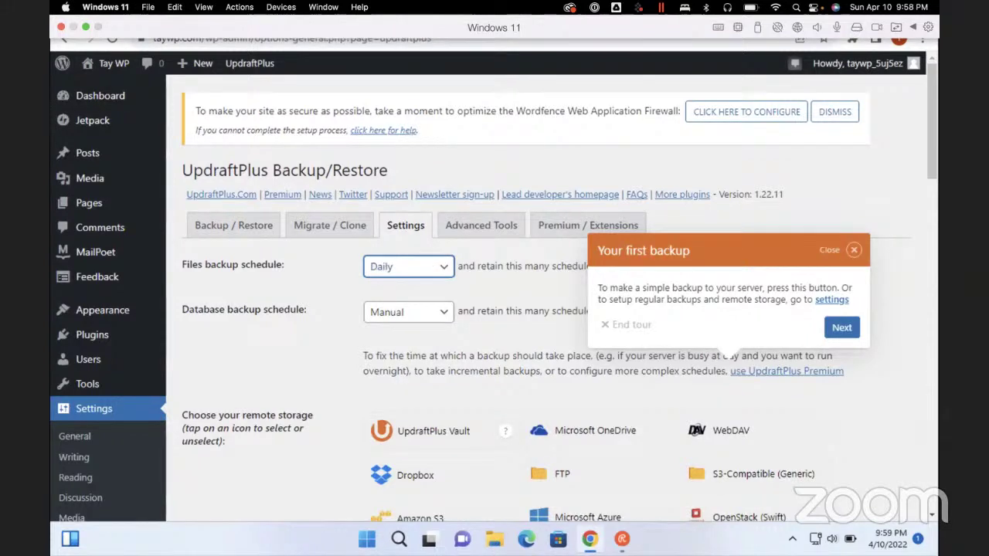
pyautogui.press('Tab')
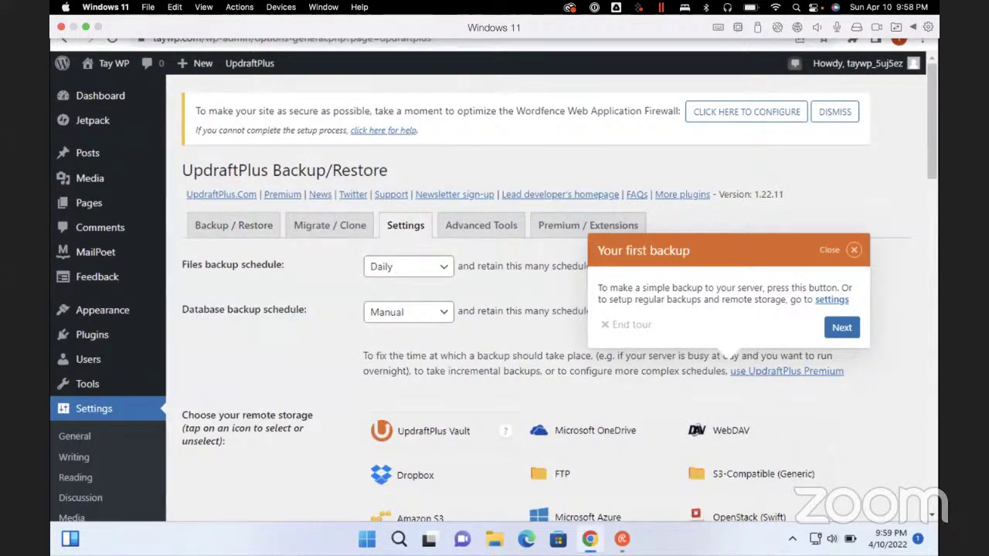
# Set the database backup schedule to Daily
pyautogui.click(409, 312)
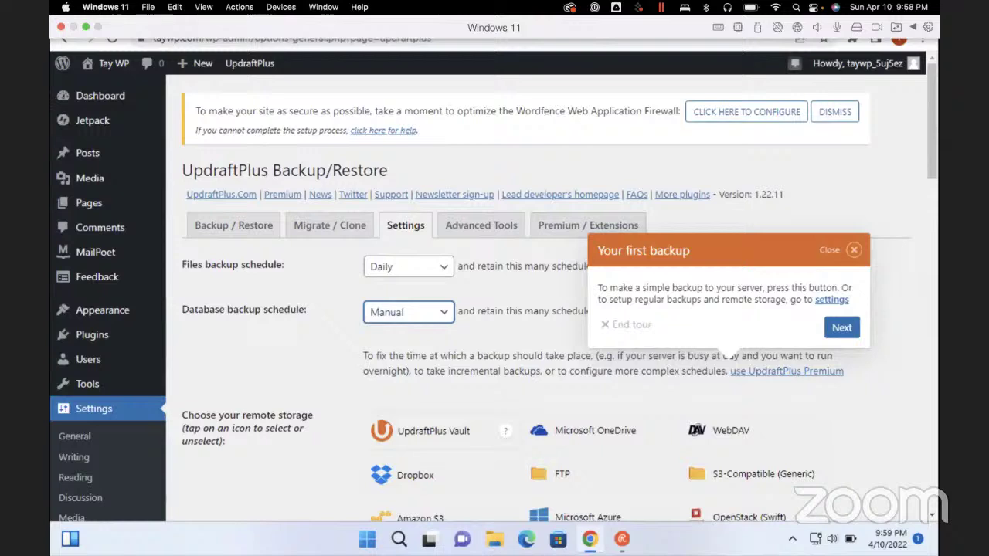
pyautogui.click(395, 344)
pyautogui.press('Up')
pyautogui.press('Down')
pyautogui.press('Down')
pyautogui.press('Down')
pyautogui.press('Down')
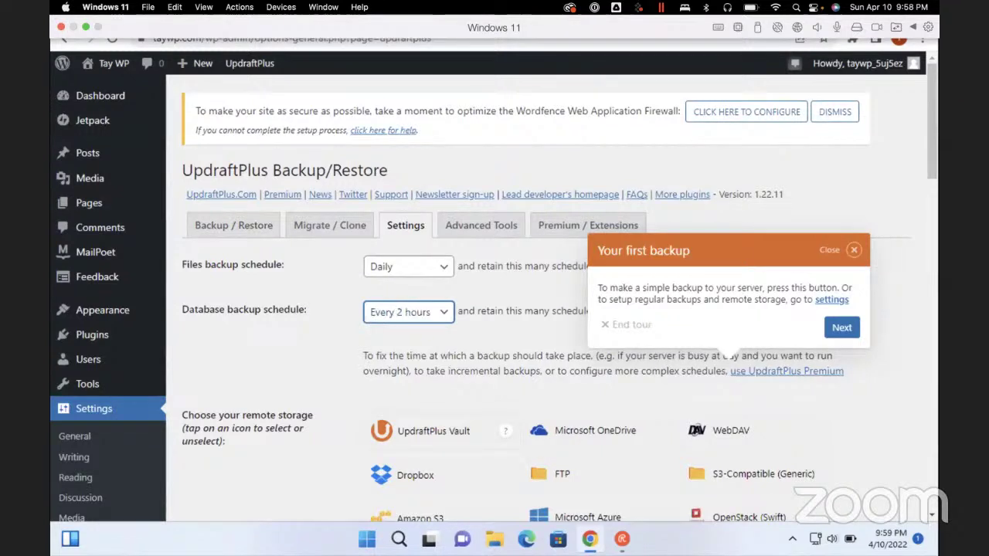
pyautogui.press('Down')
pyautogui.press('Down')
pyautogui.press('Down')
pyautogui.press('Up')
pyautogui.press('Up')
pyautogui.press('Up')
pyautogui.press('Up')
pyautogui.press('Up')
pyautogui.press('Up')
pyautogui.press('Down')
pyautogui.press('Down')
pyautogui.press('Down')
pyautogui.press('Down')
pyautogui.press('Down')
pyautogui.press('Down')
pyautogui.press('Down')
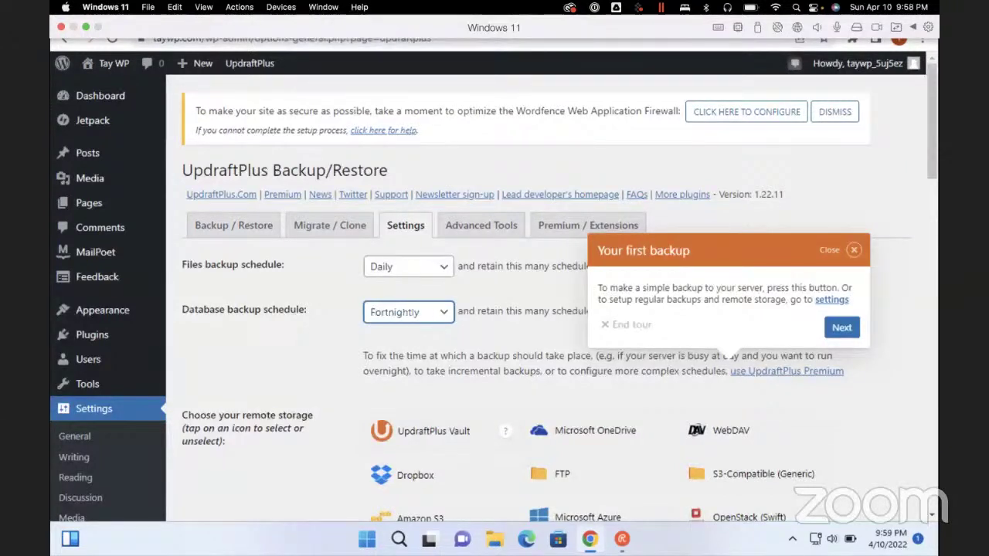
pyautogui.press('Down')
pyautogui.press('Up')
pyautogui.press('Up')
pyautogui.press('Up')
pyautogui.press('Up')
pyautogui.press('Up')
pyautogui.press('Down')
pyautogui.press('Down')
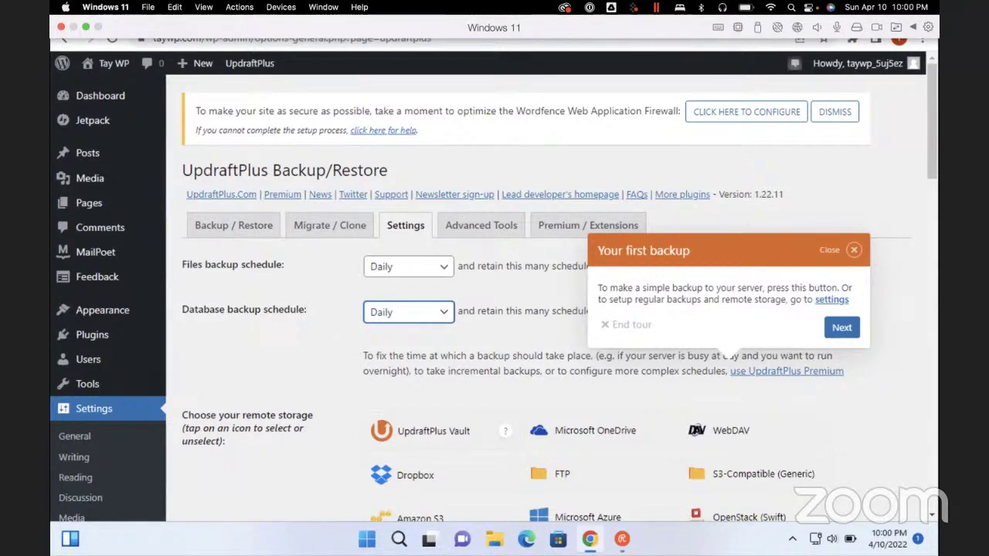
pyautogui.press('Down')
pyautogui.press('Down')
pyautogui.press('Down')
pyautogui.press('Up')
pyautogui.press('Up')
pyautogui.press('Up')
pyautogui.press('Up')
pyautogui.press('Up')
pyautogui.press('Up')
pyautogui.press('Up')
pyautogui.press('Up')
pyautogui.press('Up')
pyautogui.press('Down')
pyautogui.press('Down')
pyautogui.press('Down')
pyautogui.press('Down')
pyautogui.press('Down')
pyautogui.press('Down')
pyautogui.press('Up')
pyautogui.press('Up')
pyautogui.press('Down')
pyautogui.press('Down')
pyautogui.press('Tab')
pyautogui.hotkey('shift', 'Tab')
pyautogui.press('Tab')
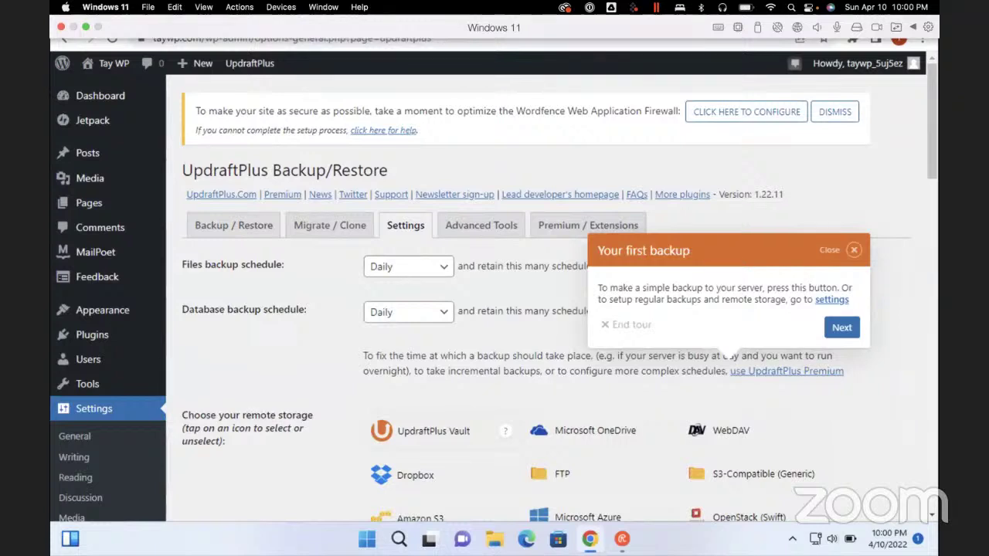
pyautogui.press('Tab')
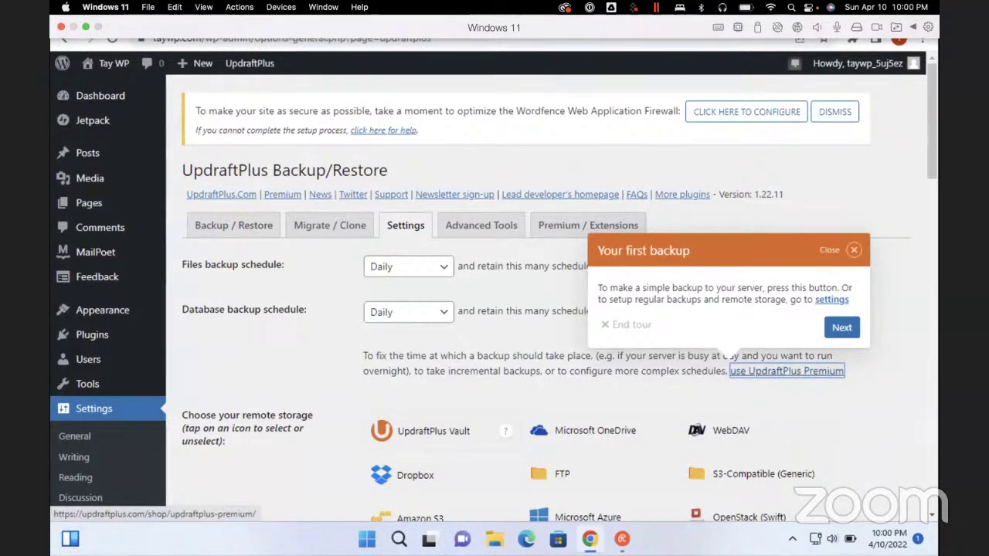
# Toggle the Google Drive remote storage option on and off to review its settings
pyautogui.scroll(-3, 541, 310)
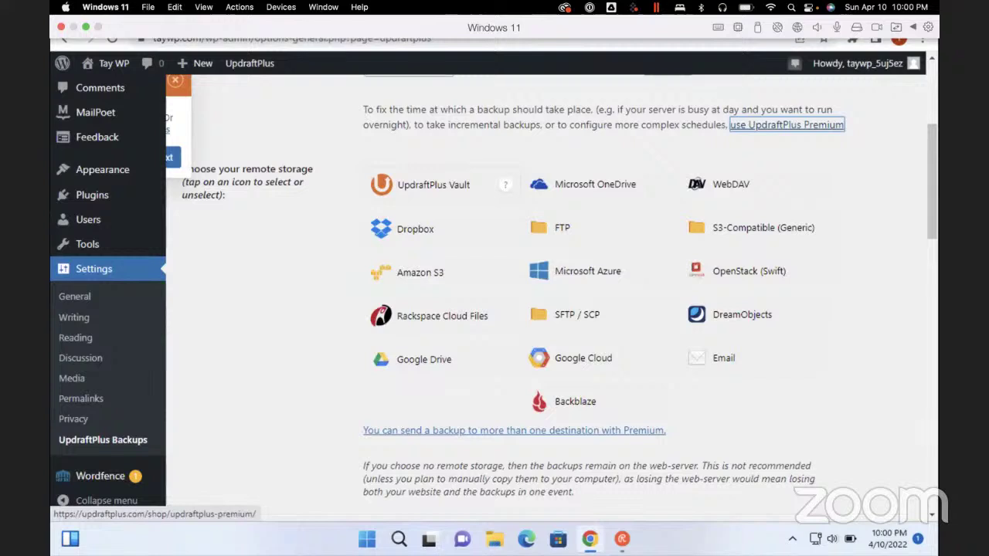
pyautogui.click(423, 360)
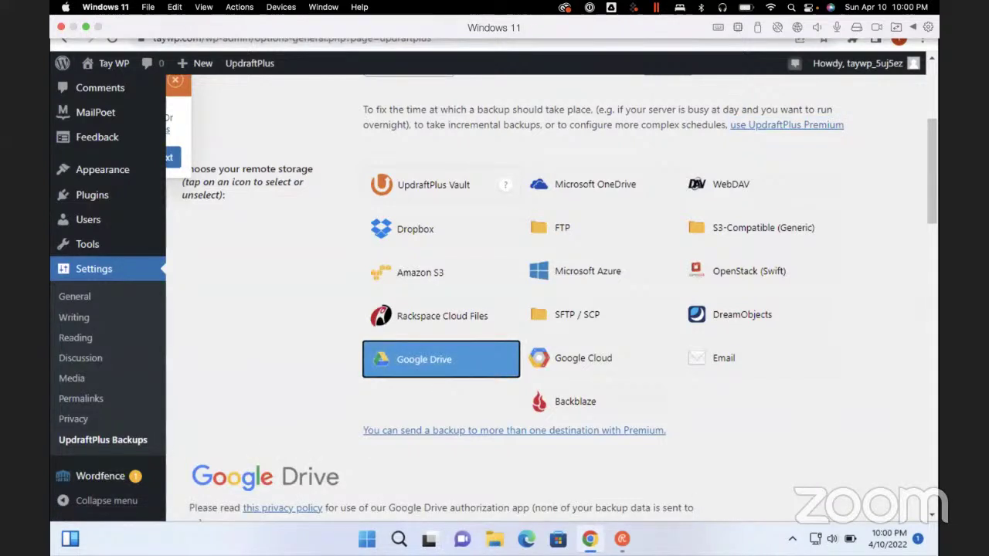
pyautogui.click(423, 359)
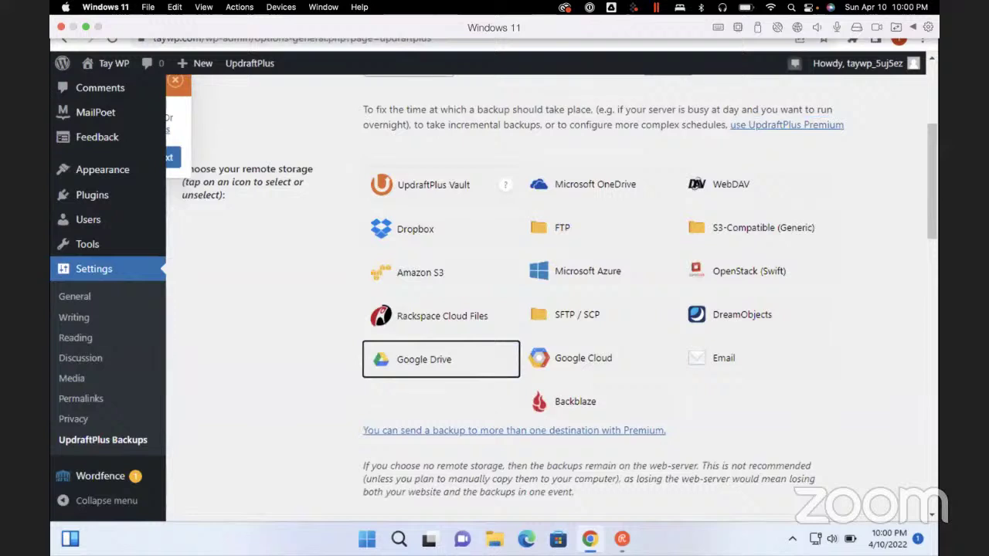
pyautogui.click(423, 359)
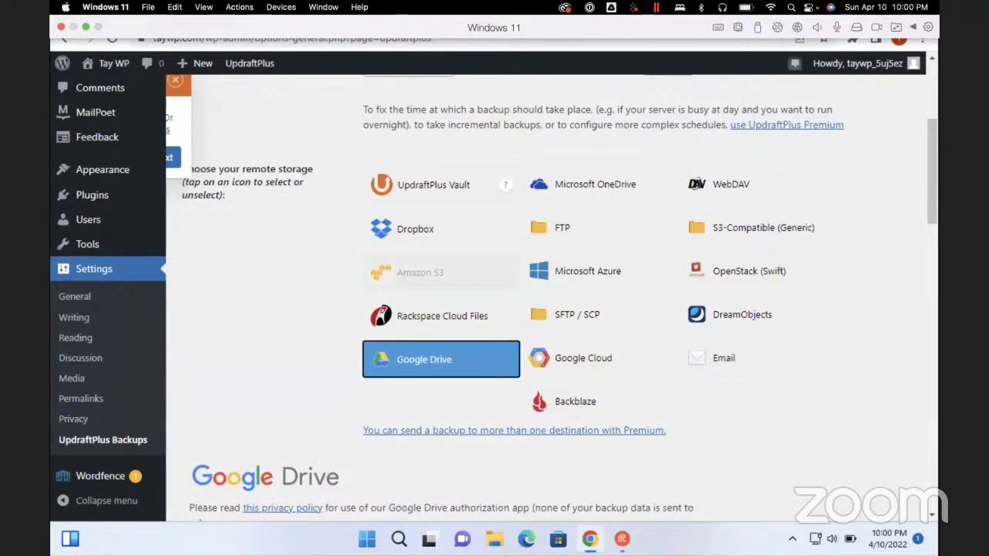
pyautogui.click(424, 360)
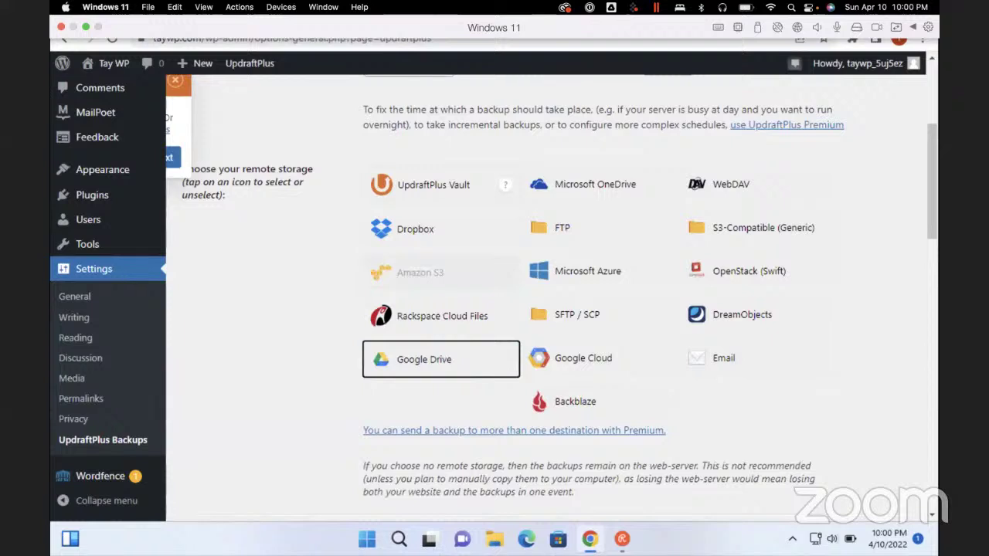
pyautogui.click(423, 360)
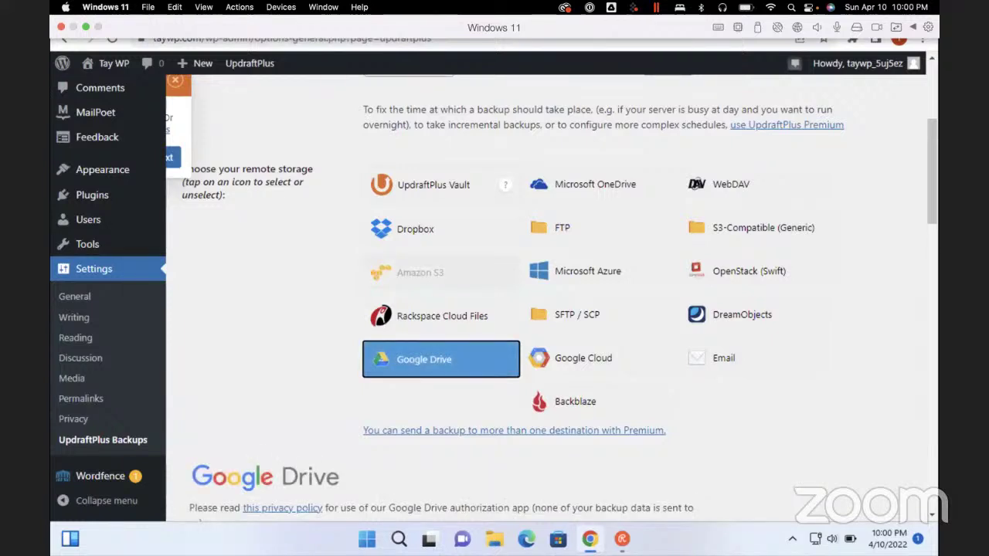
# Try OneDrive, SFTP/SCP and Microsoft Azure, finishing with no remote storage selected
pyautogui.click(595, 184)
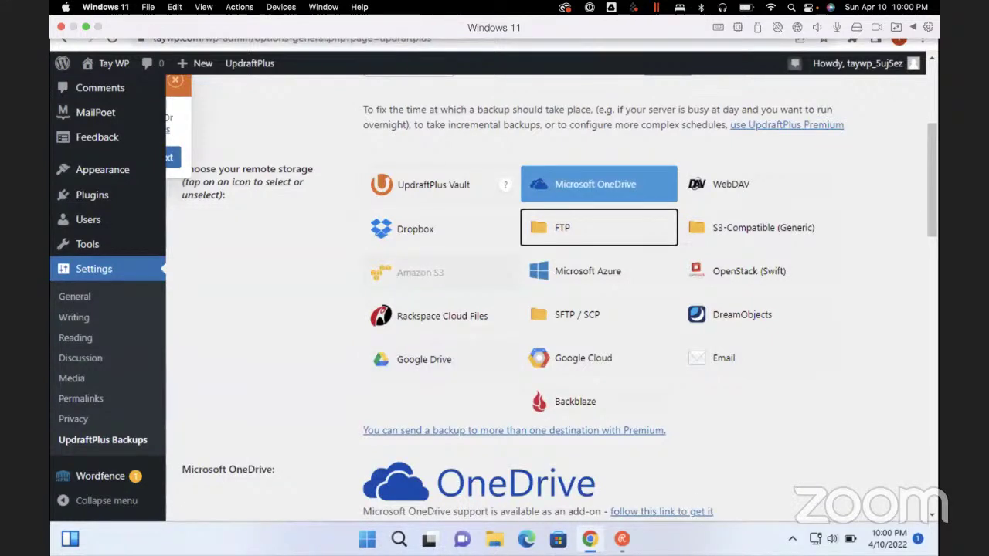
pyautogui.press('Down')
pyautogui.press('Down')
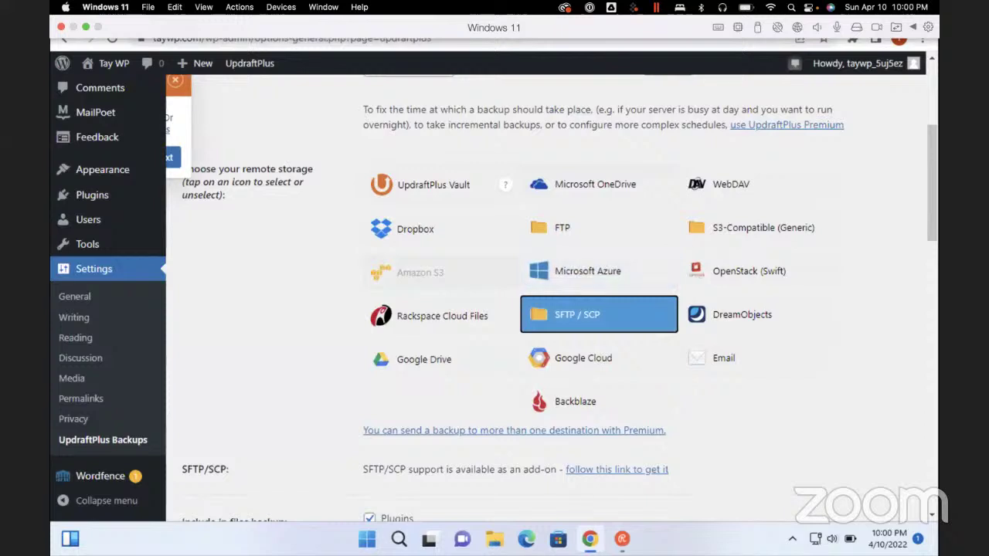
pyautogui.press('Up')
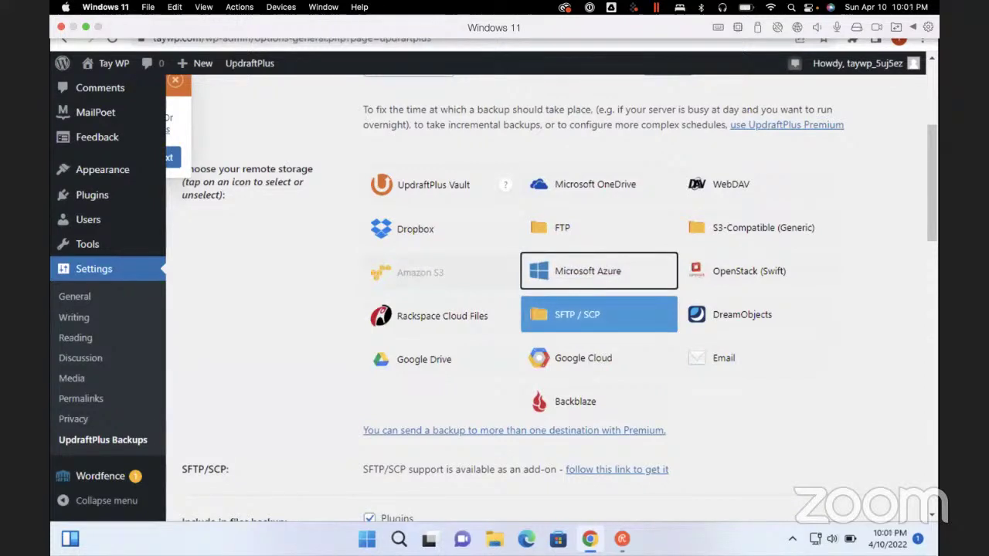
pyautogui.press('Down')
pyautogui.press('space')
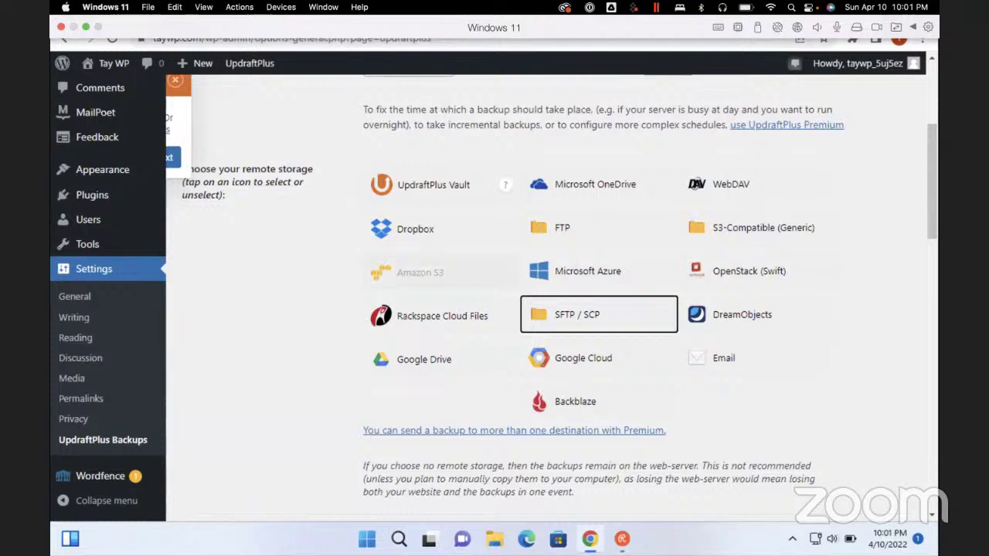
pyautogui.press('Up')
pyautogui.press('space')
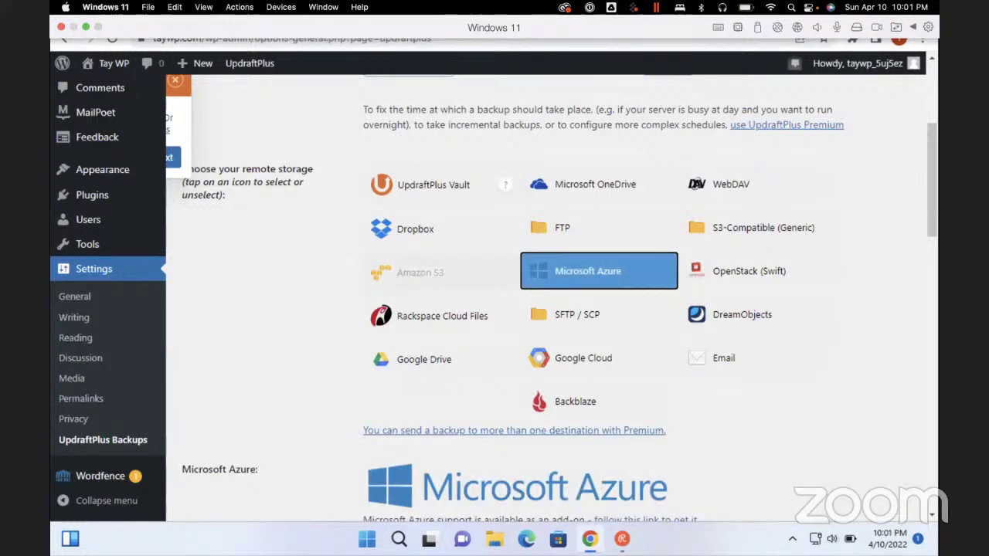
pyautogui.press('space')
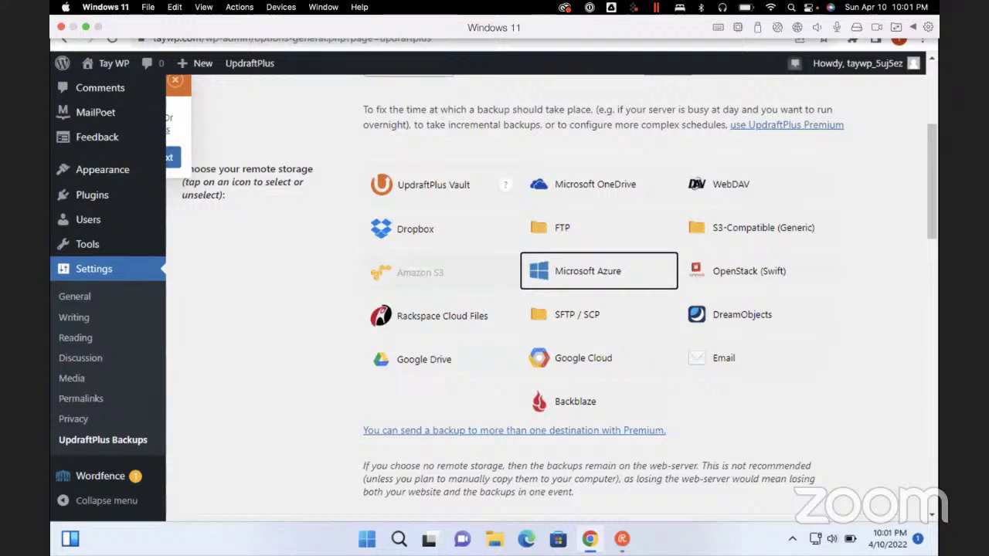
pyautogui.press('End')
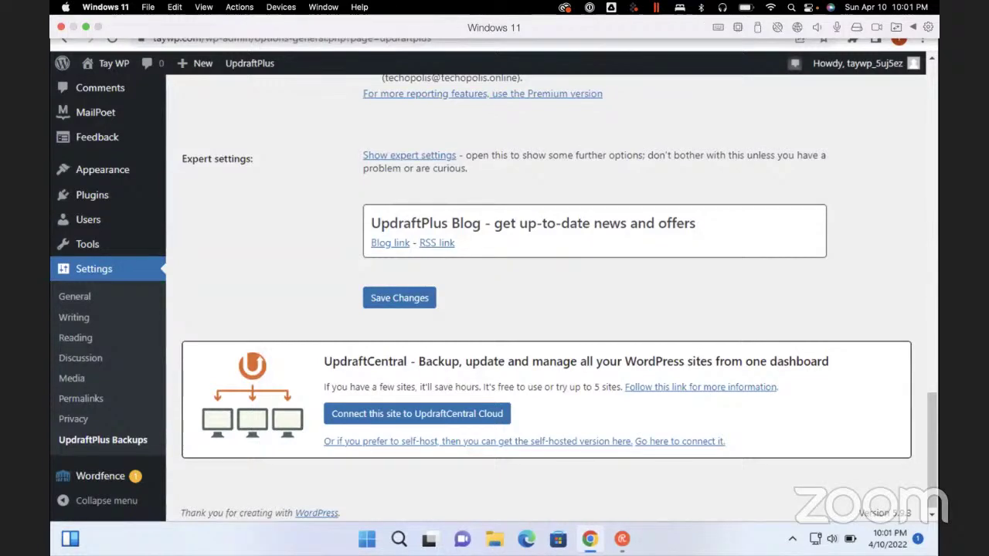
# Try Microsoft OneDrive, then leave no remote storage selected and save the UpdraftPlus settings
pyautogui.scroll(10, 541, 294)
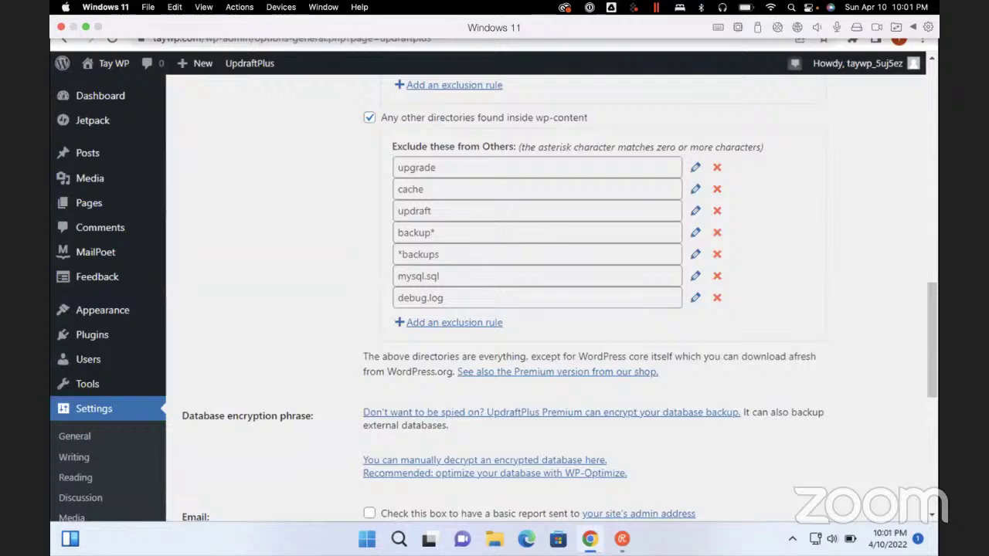
pyautogui.scroll(15, 541, 293)
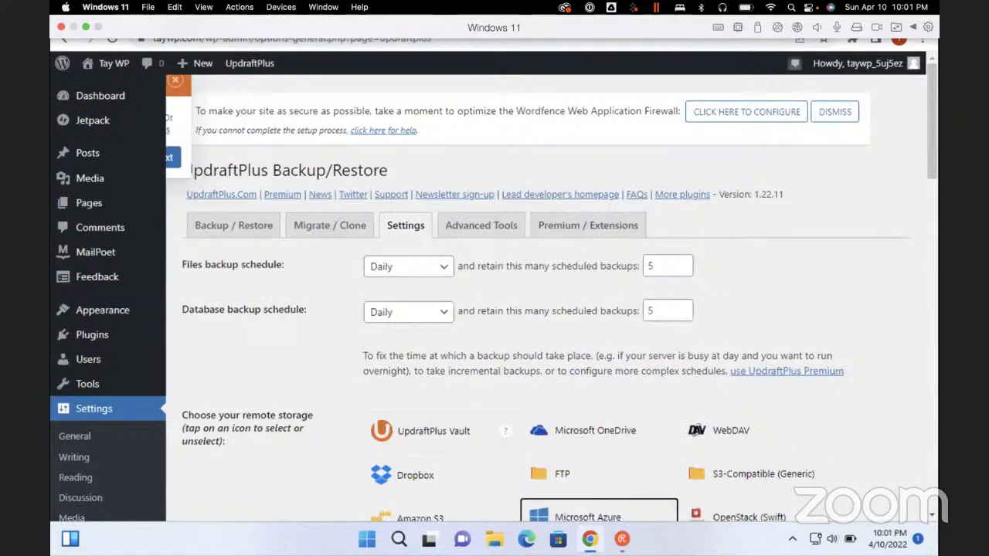
pyautogui.scroll(-5, 540, 293)
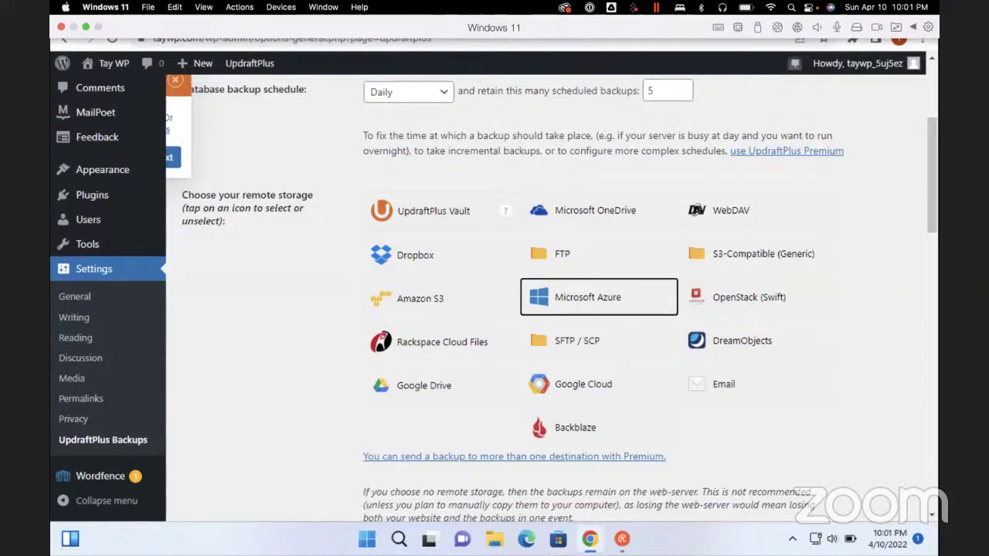
pyautogui.click(598, 210)
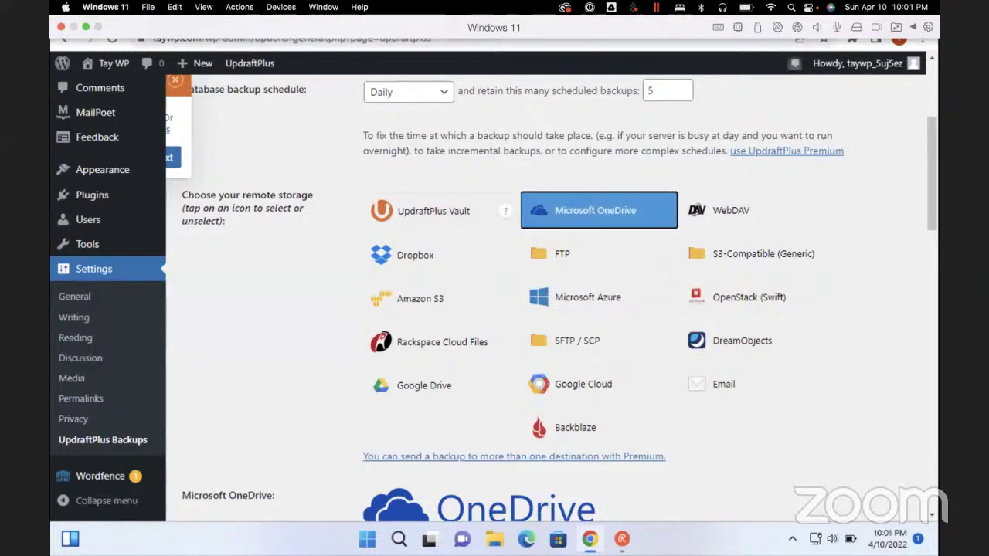
pyautogui.click(598, 210)
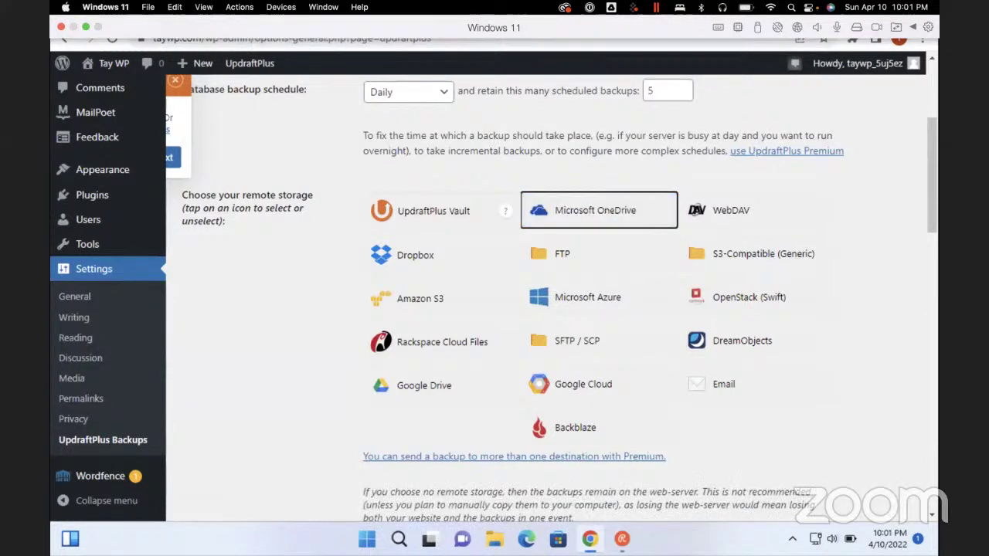
pyautogui.scroll(-20, 541, 309)
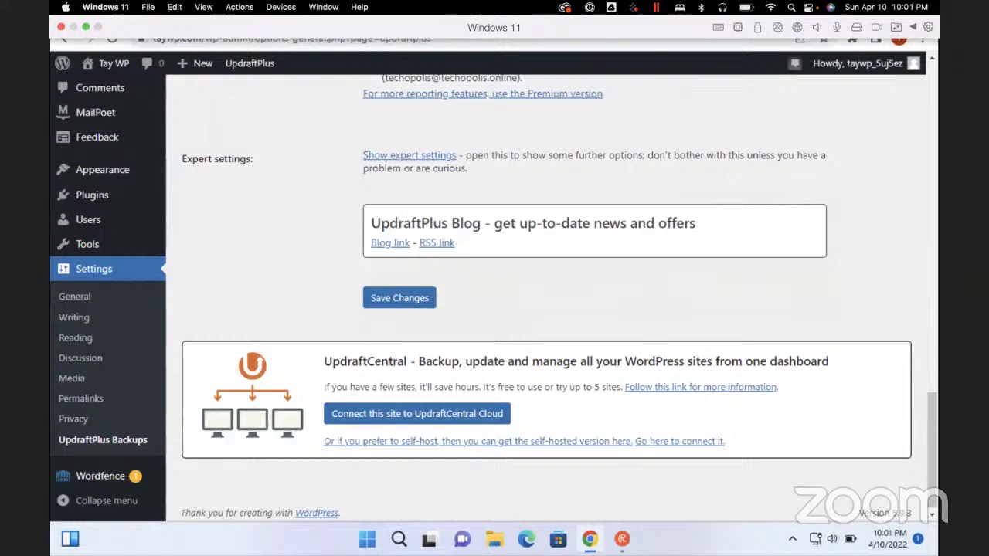
pyautogui.click(398, 298)
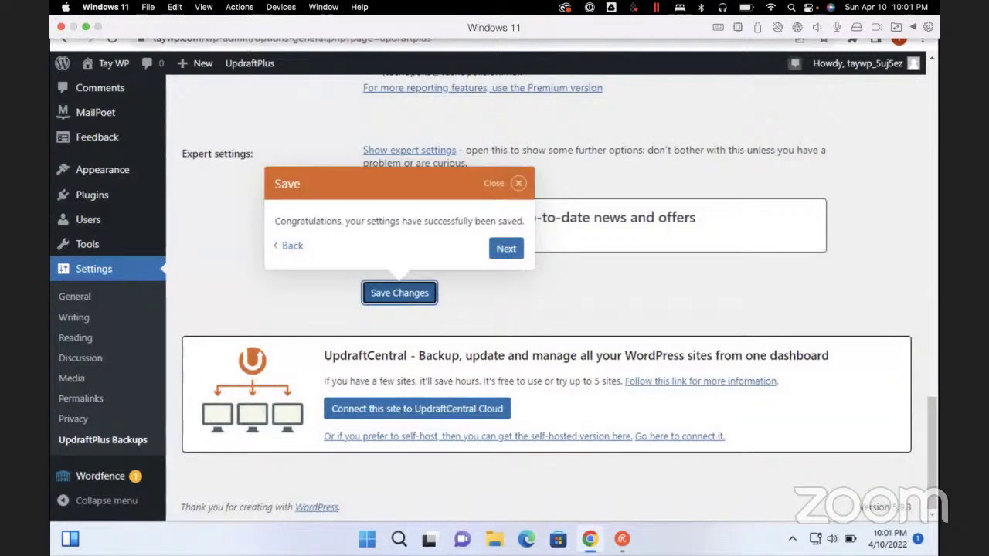
# Resave the UpdraftPlus settings with the e-mail backup report off and check the confirmation
pyautogui.hotkey('ctrl', 'Home')
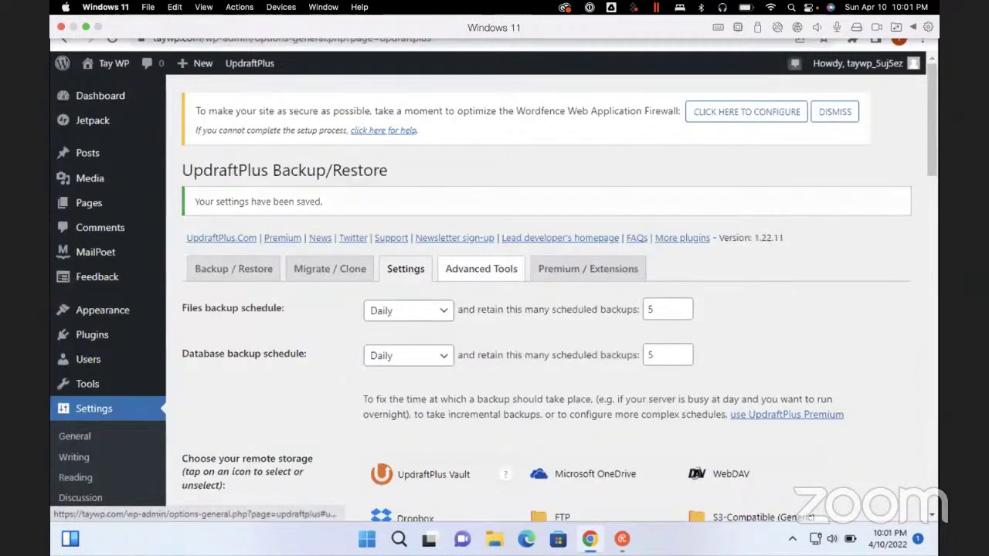
pyautogui.hotkey('ctrl', 'End')
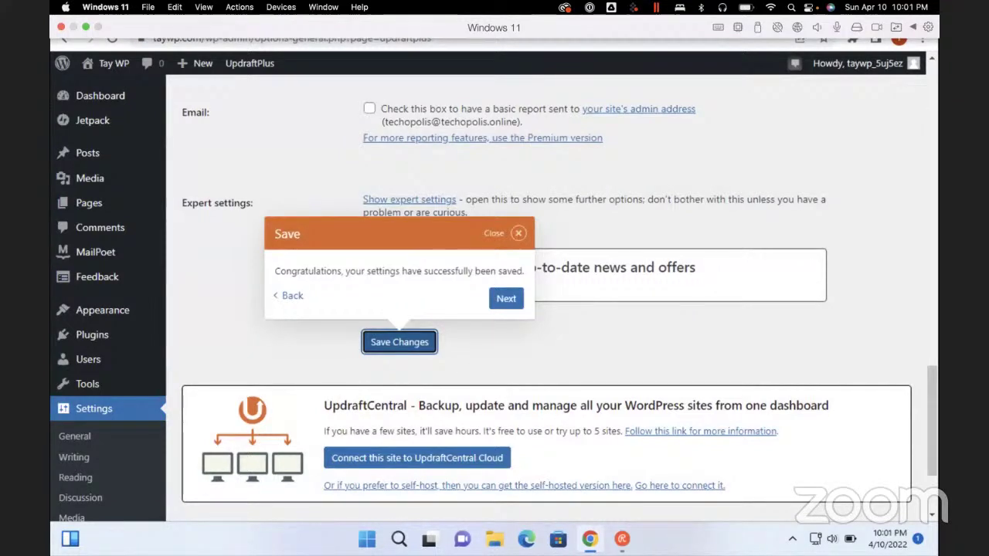
pyautogui.scroll(-1, 546, 296)
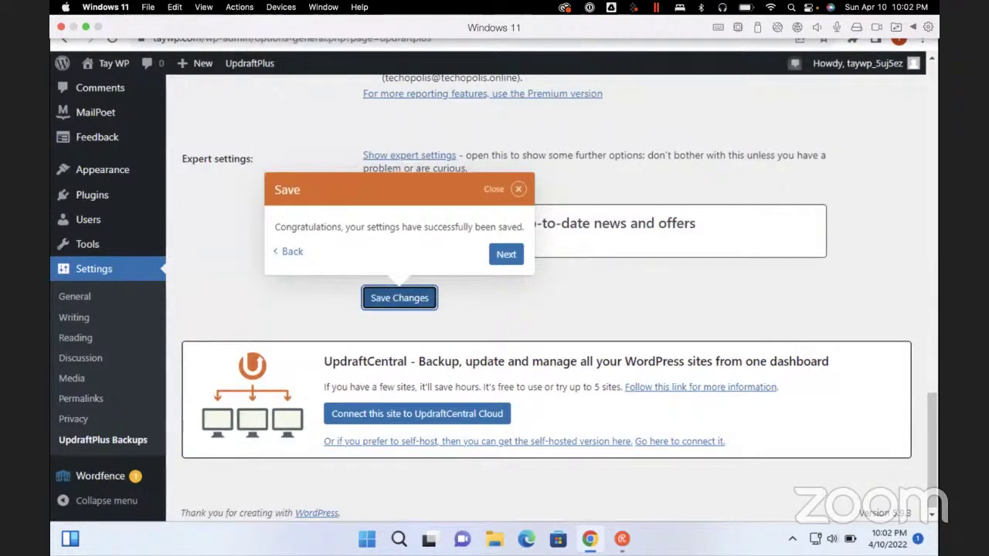
pyautogui.press('Return')
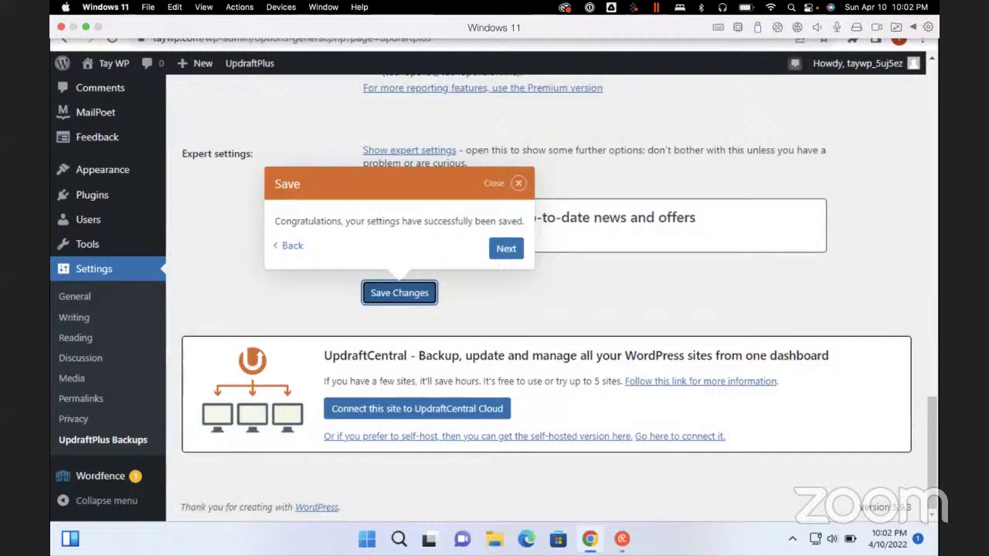
pyautogui.scroll(3, 541, 310)
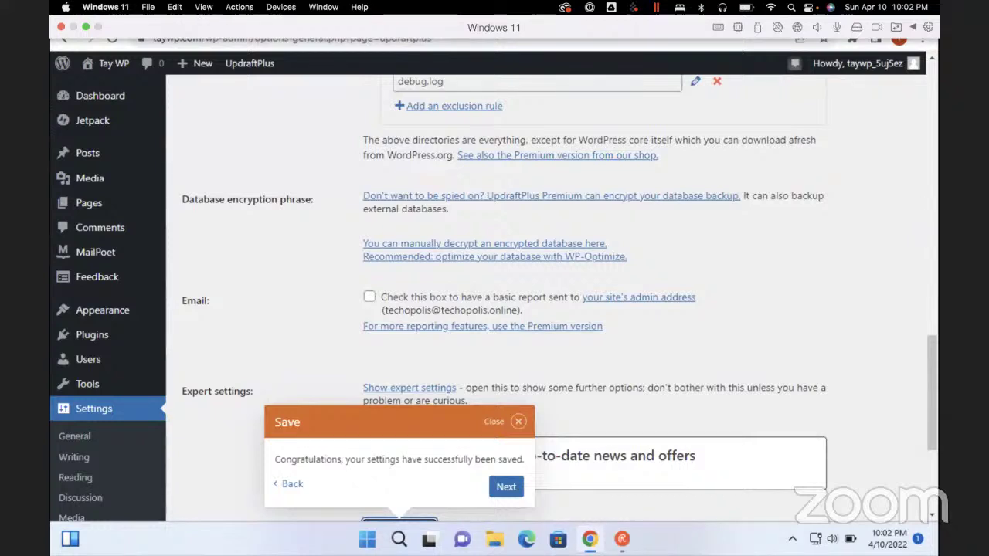
pyautogui.scroll(3, 541, 309)
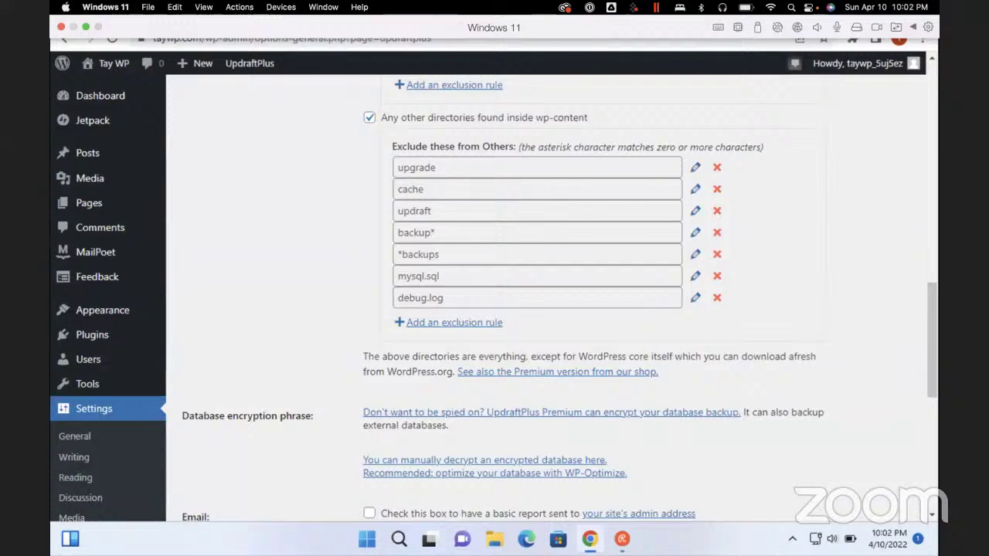
pyautogui.scroll(15, 541, 309)
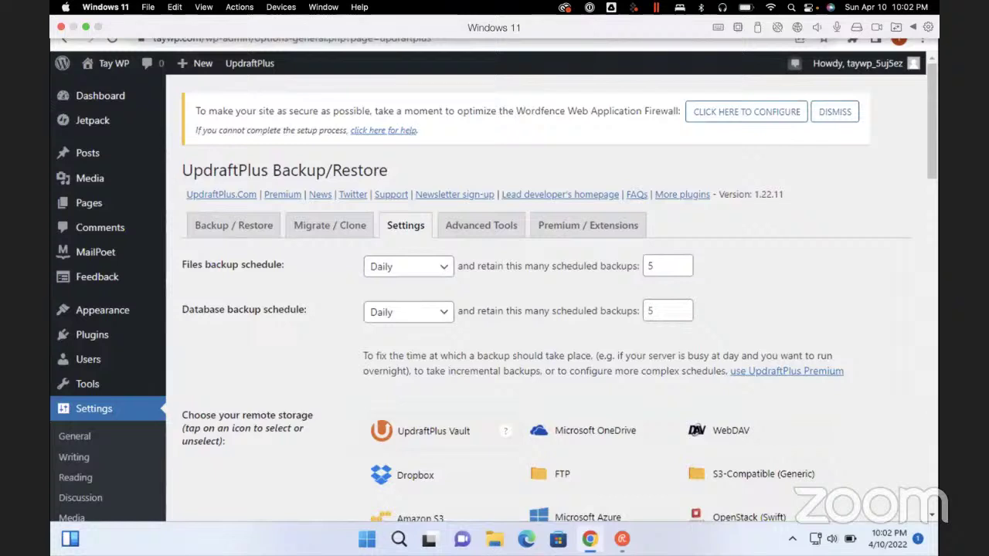
pyautogui.scroll(-3, 433, 272)
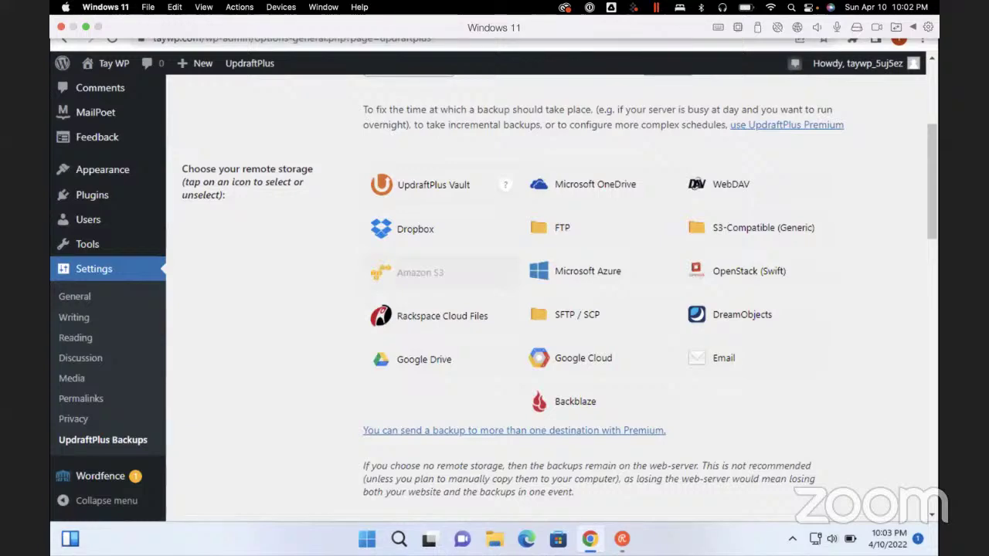
pyautogui.scroll(-6, 495, 294)
pyautogui.scroll(3, 494, 294)
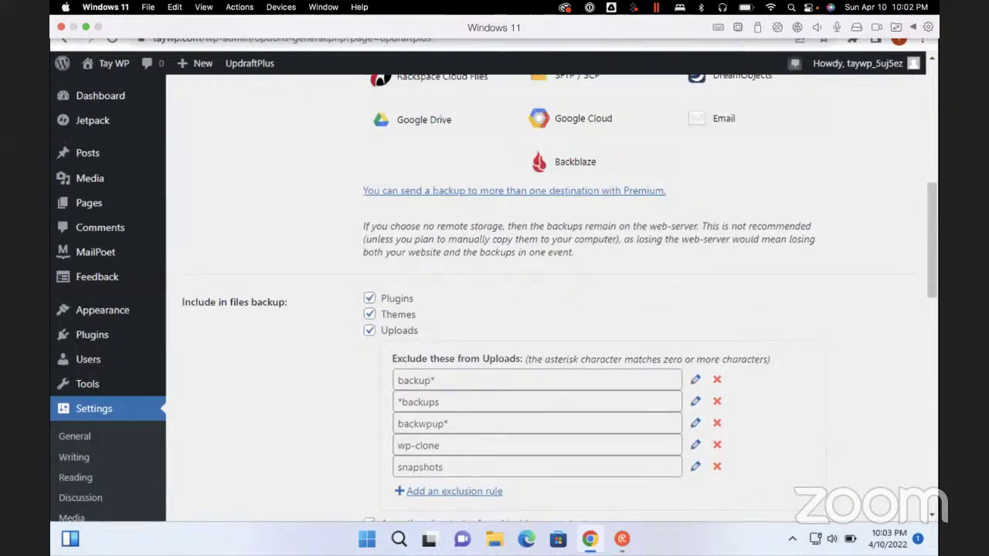
pyautogui.scroll(-3, 495, 294)
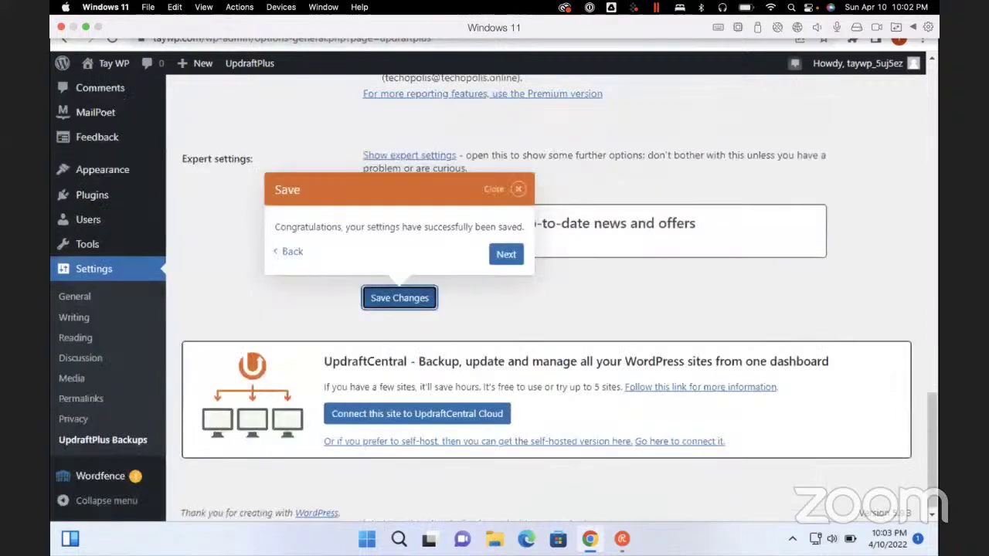
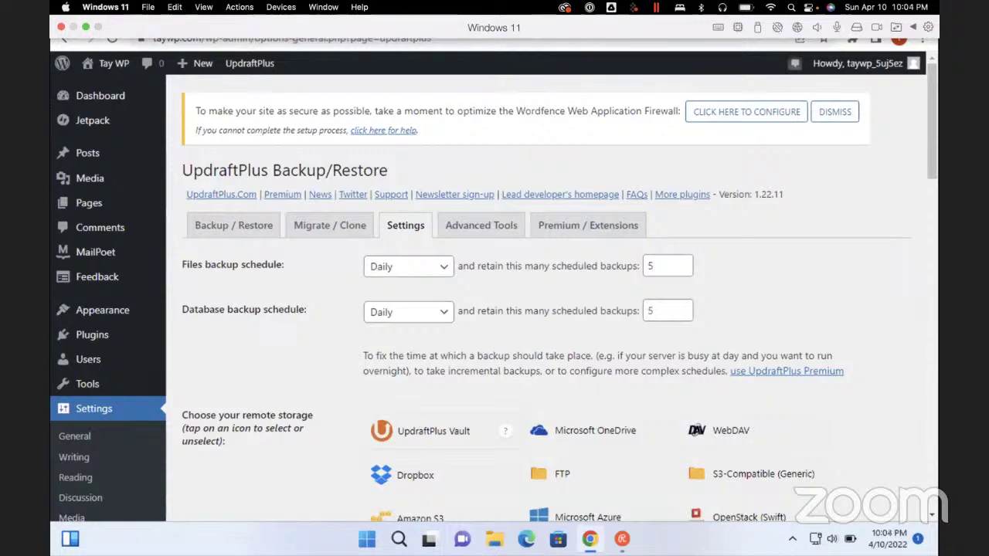
# Open the Jetpack dashboard from the NVDA links list
pyautogui.press('Insert+F7')
pyautogui.press('Up')
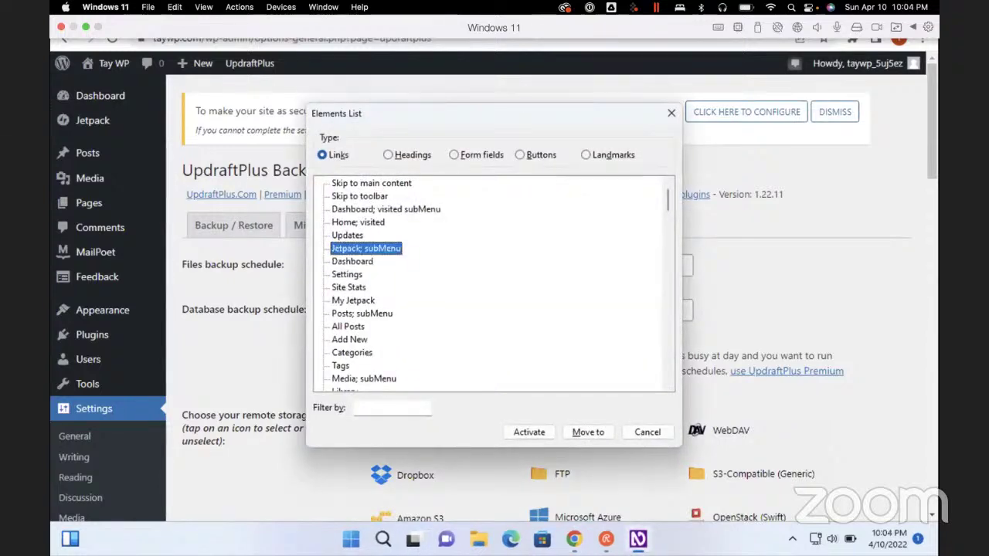
pyautogui.press('Return')
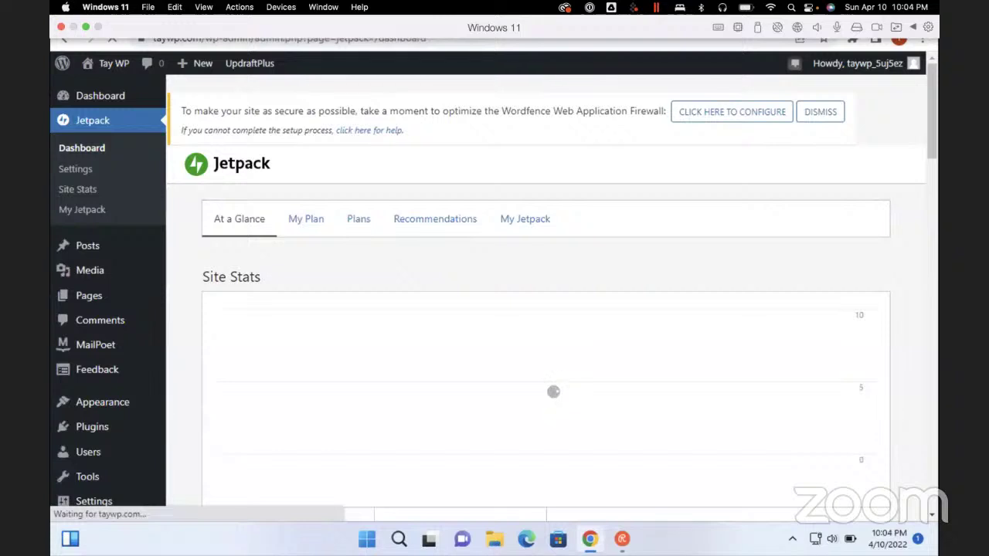
# Dismiss the stats-activated notice and go to the My Jetpack page
pyautogui.scroll(-3, 541, 309)
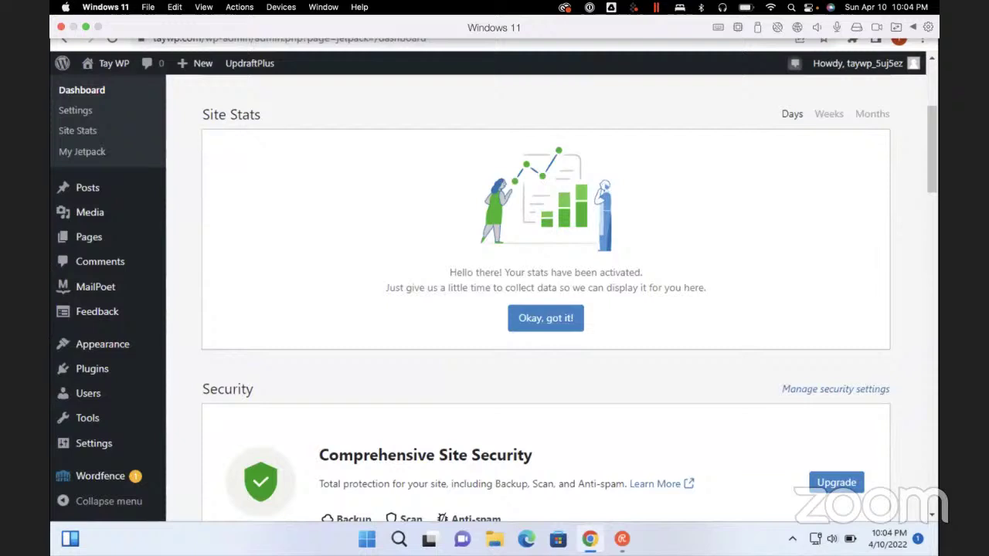
pyautogui.click(545, 318)
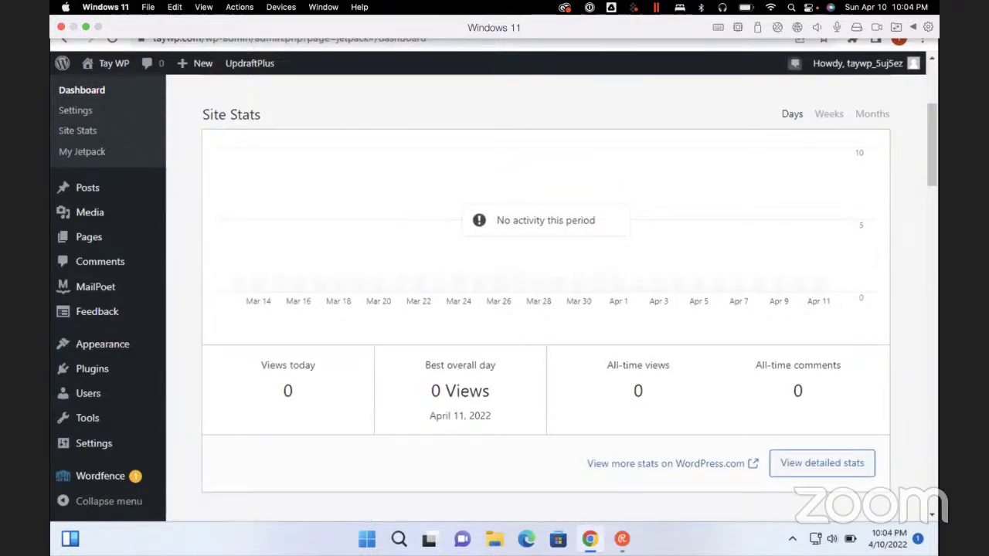
pyautogui.scroll(3, 545, 309)
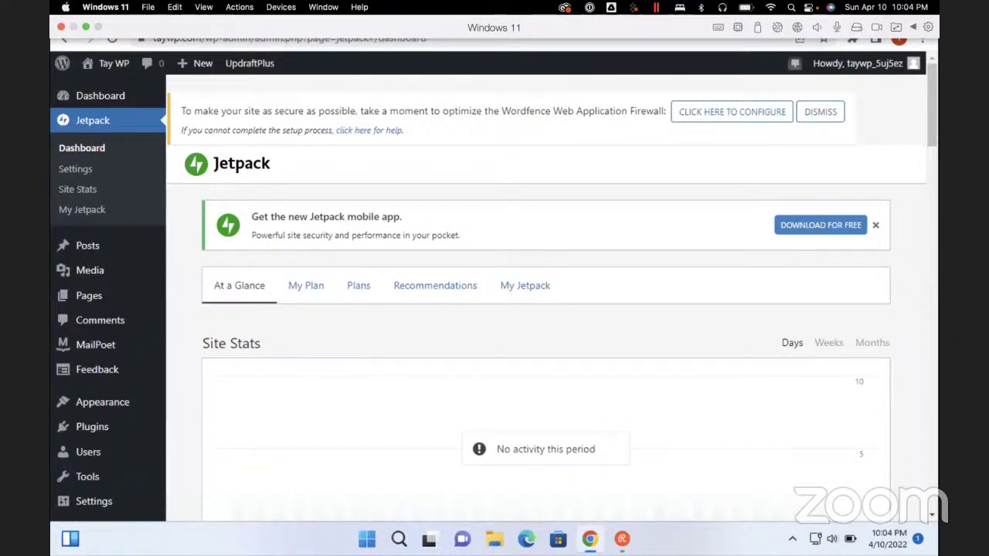
pyautogui.click(525, 285)
pyautogui.scroll(-1, 524, 257)
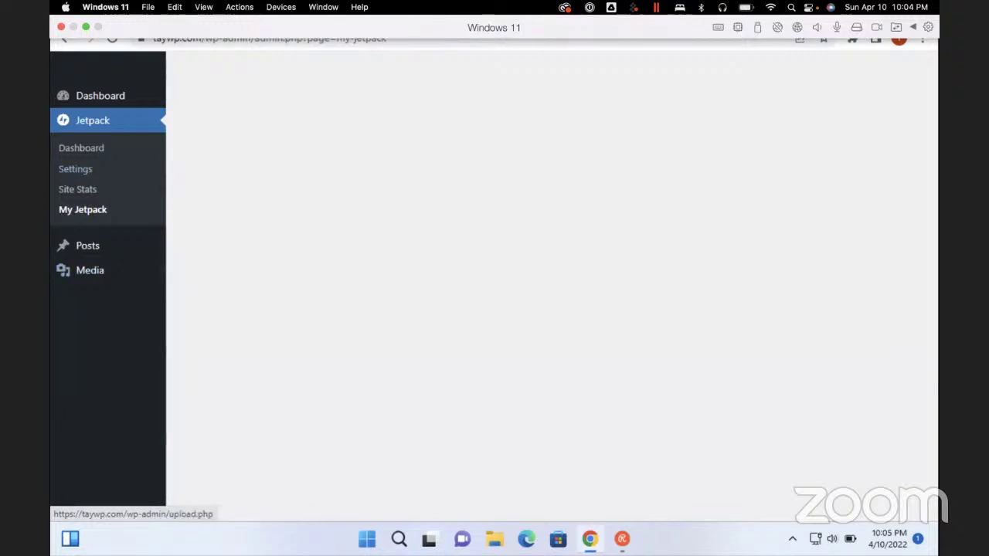
# Leave the blank My Jetpack page for the main WordPress Dashboard
pyautogui.hotkey('ctrl', 'l')
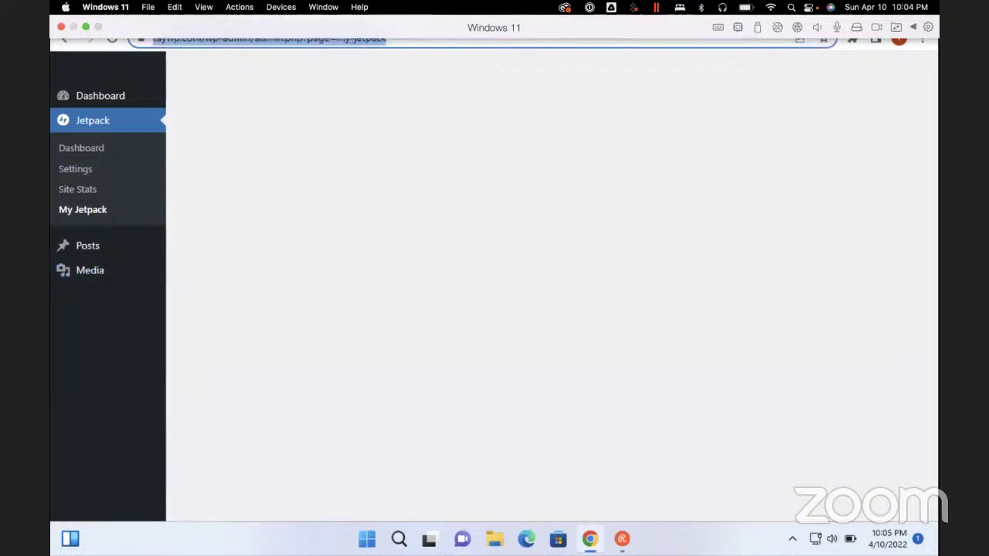
pyautogui.press('Tab')
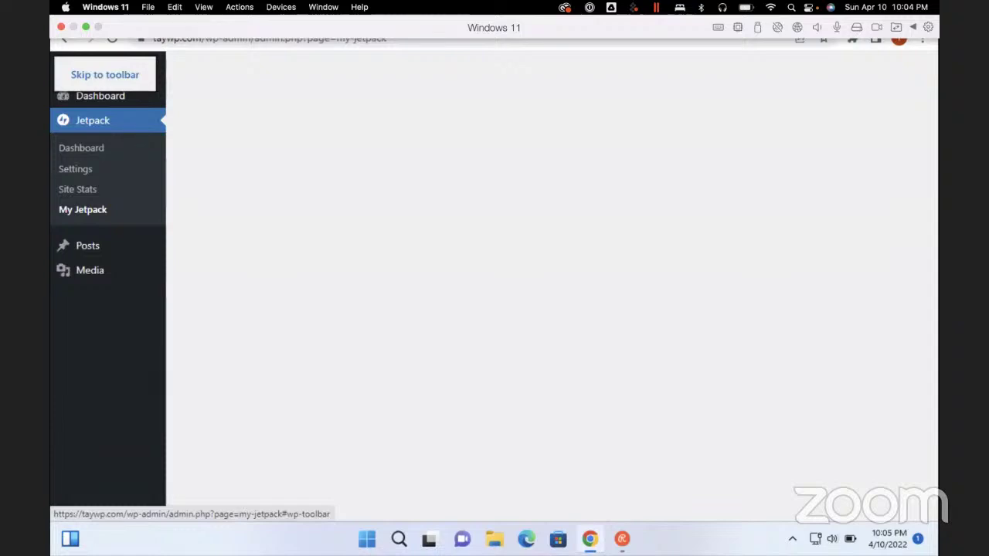
pyautogui.press('Tab')
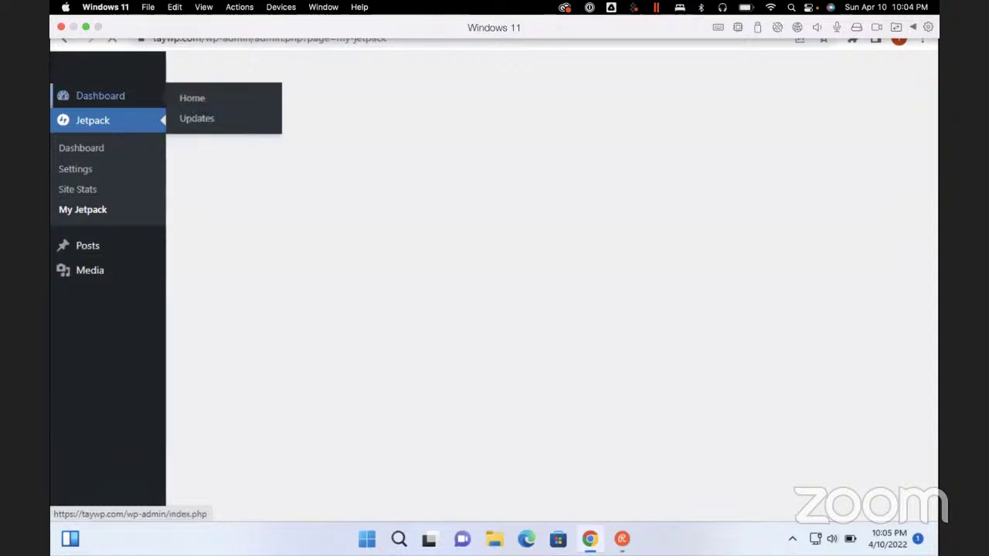
pyautogui.press('Return')
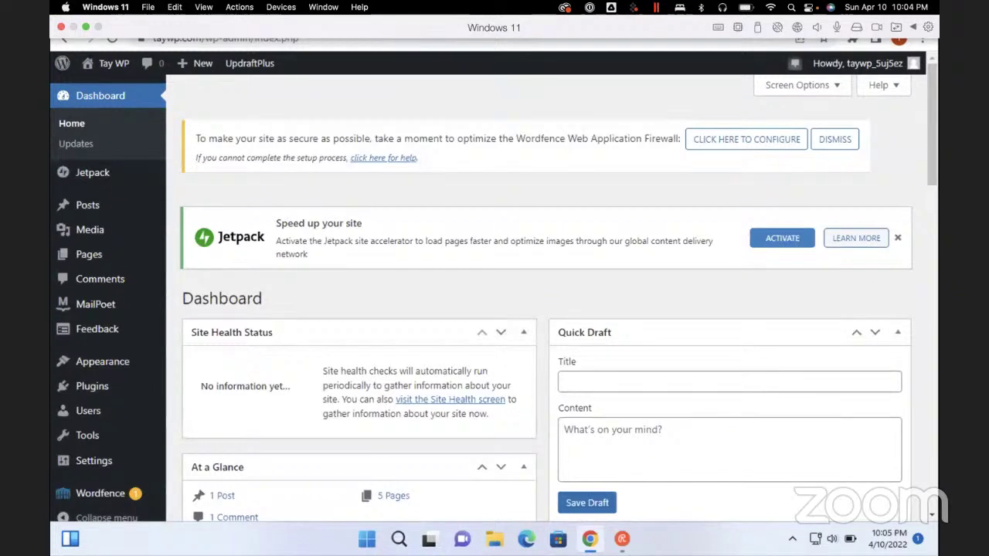
# Open the Jetpack Settings page, showing its Security options
pyautogui.press('insert+F7')
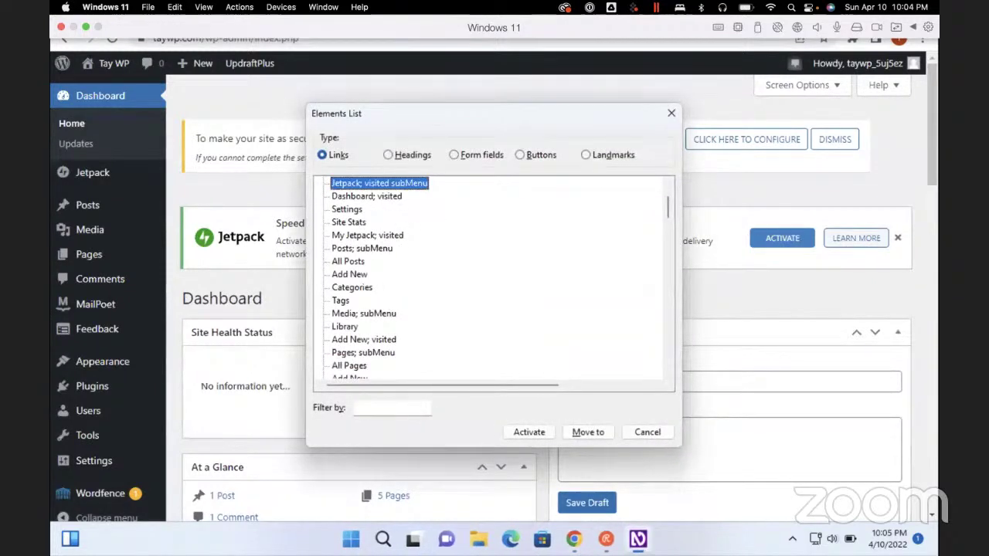
pyautogui.press('Down')
pyautogui.press('Down')
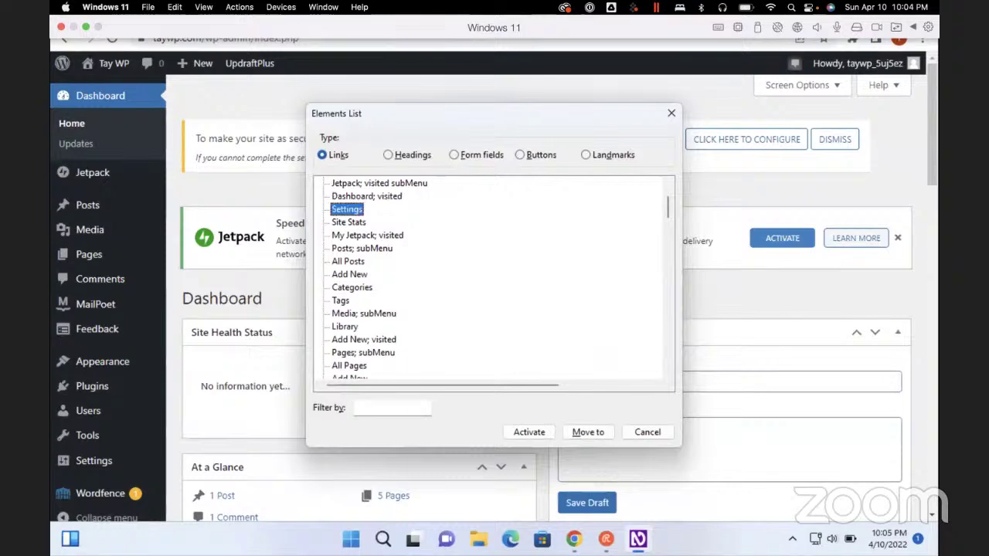
pyautogui.press('Down')
pyautogui.press('Up')
pyautogui.press('Up')
pyautogui.press('Down')
pyautogui.press('Return')
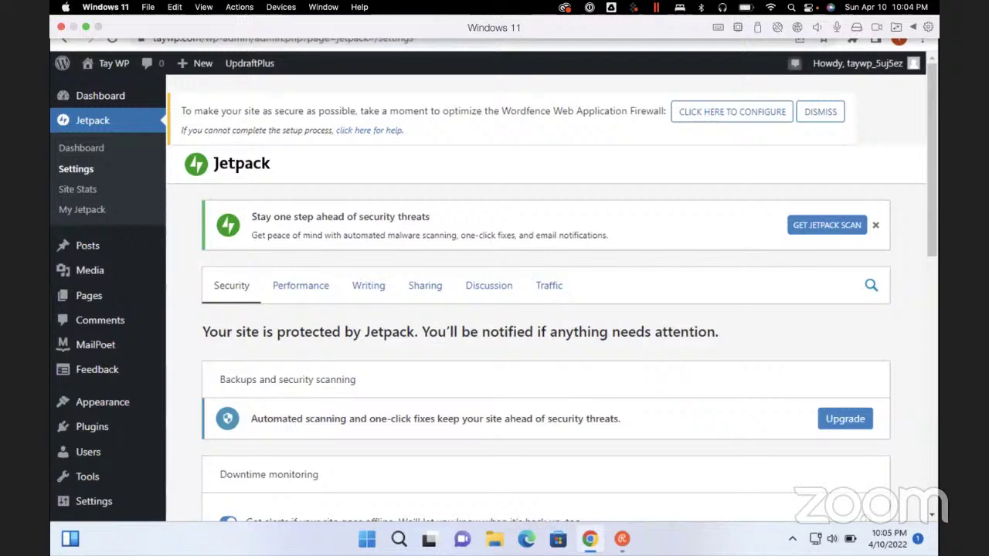
# Switch Jetpack Settings to the Writing tab and scroll to its Media and Composing options
pyautogui.click(368, 285)
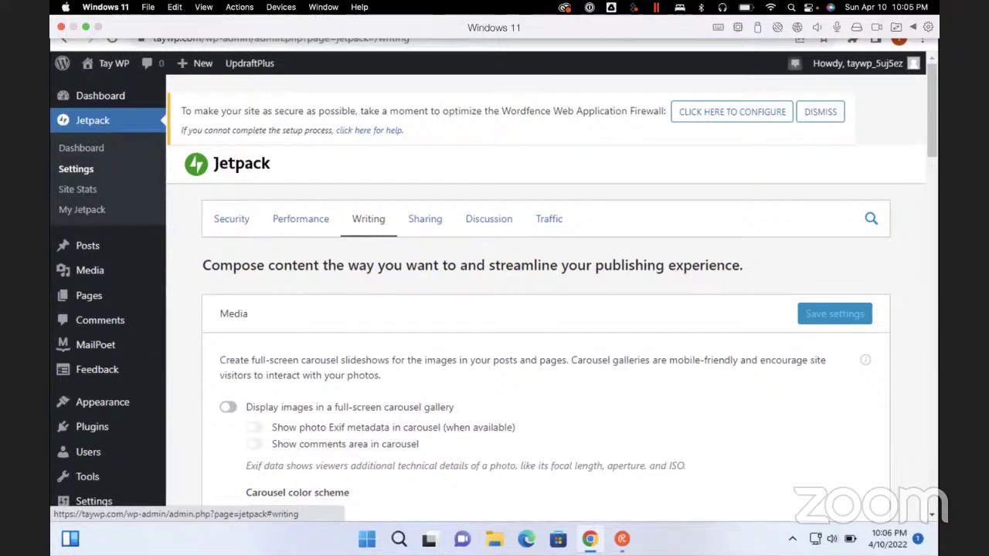
pyautogui.scroll(-3, 541, 309)
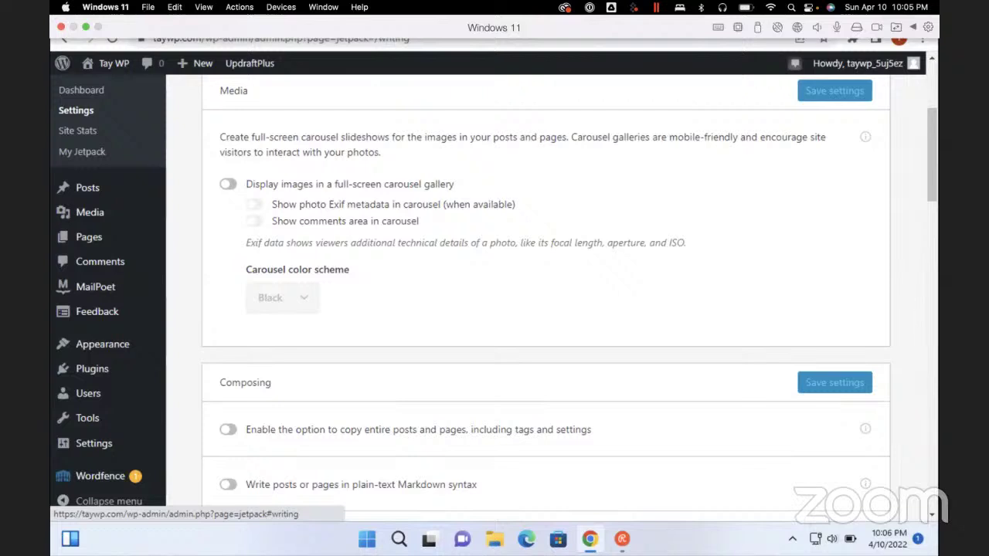
# Turn on 'Enable the option to copy entire posts and pages' under Composing
pyautogui.click(228, 430)
pyautogui.scroll(-3, 546, 294)
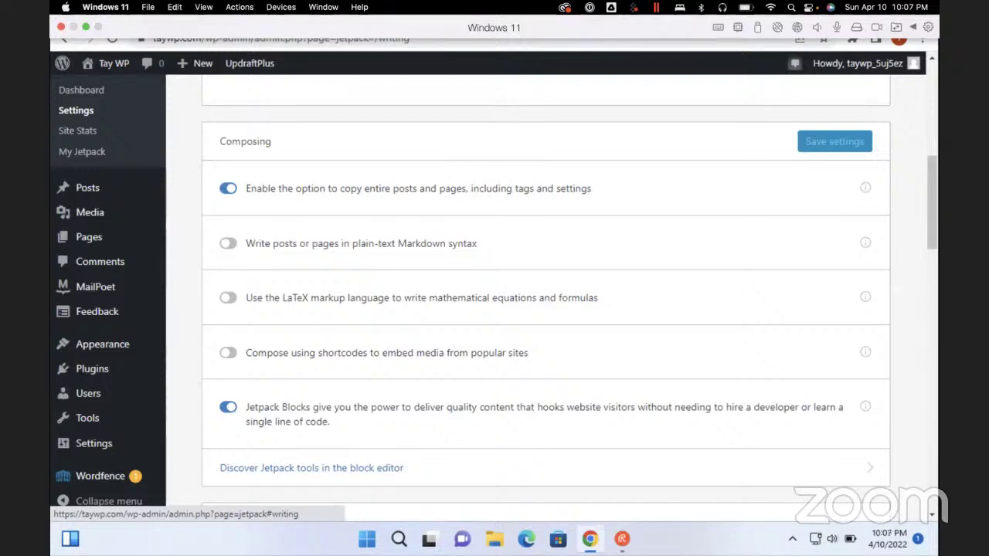
pyautogui.scroll(-3, 545, 294)
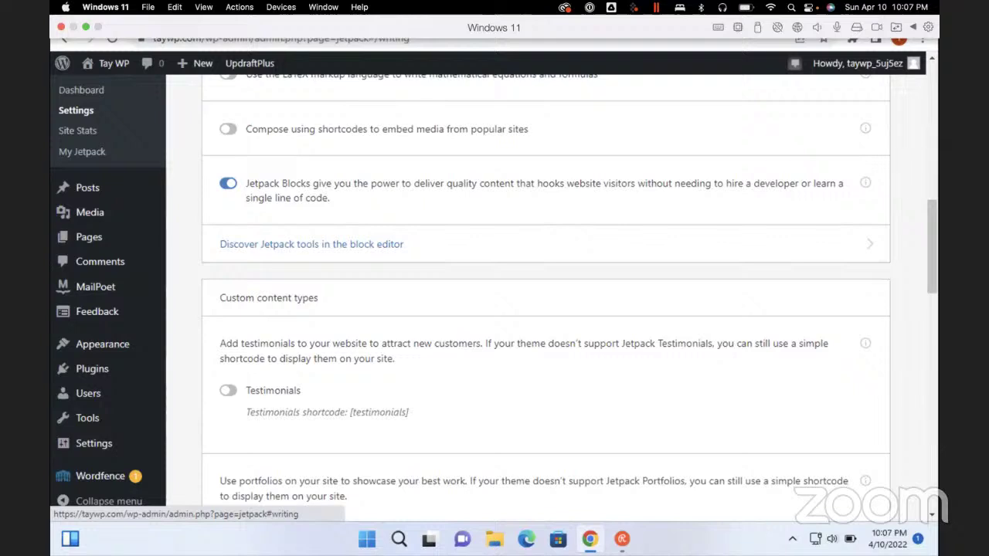
pyautogui.scroll(-3, 546, 294)
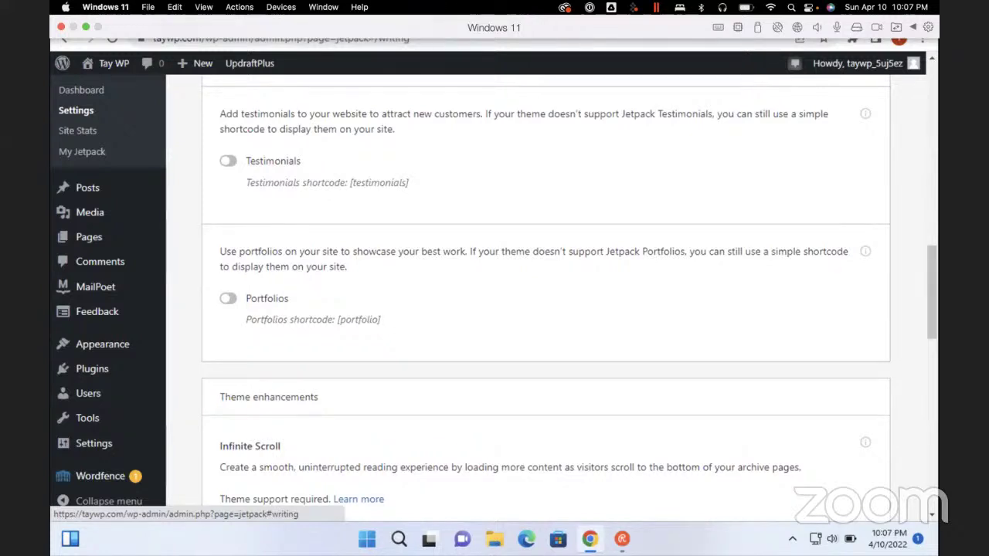
pyautogui.scroll(-3, 546, 301)
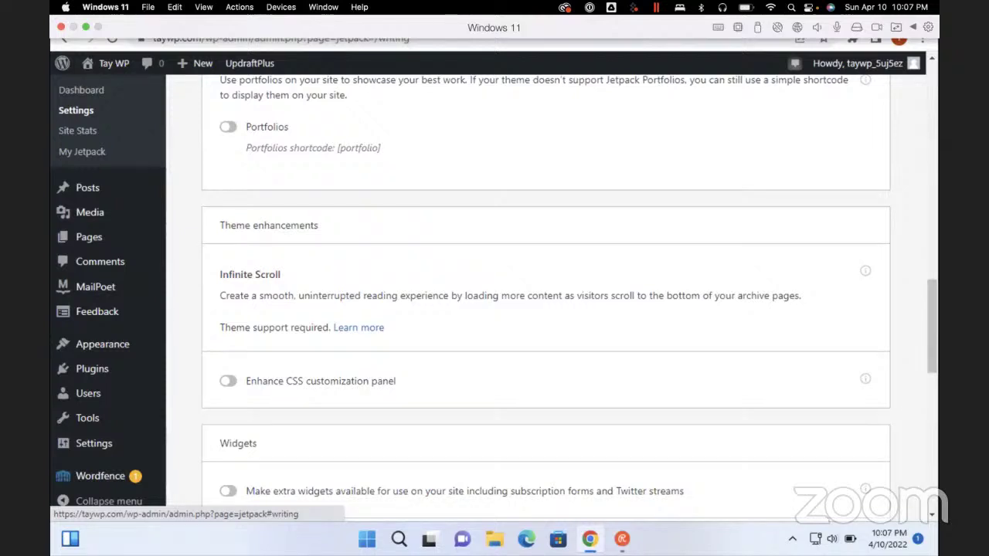
# Switch on 'Make extra widgets available' and scroll to the end of Writing settings
pyautogui.scroll(-3, 545, 294)
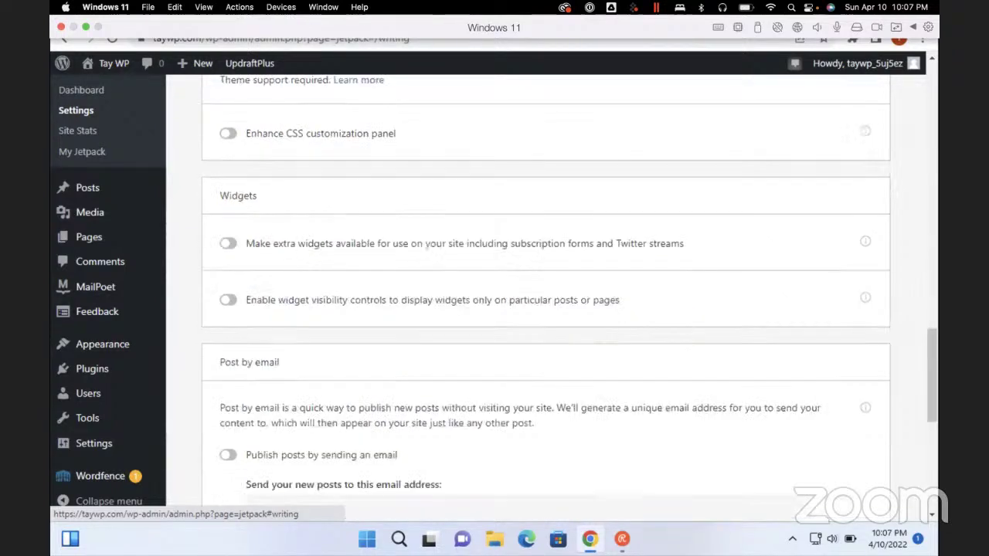
pyautogui.click(228, 244)
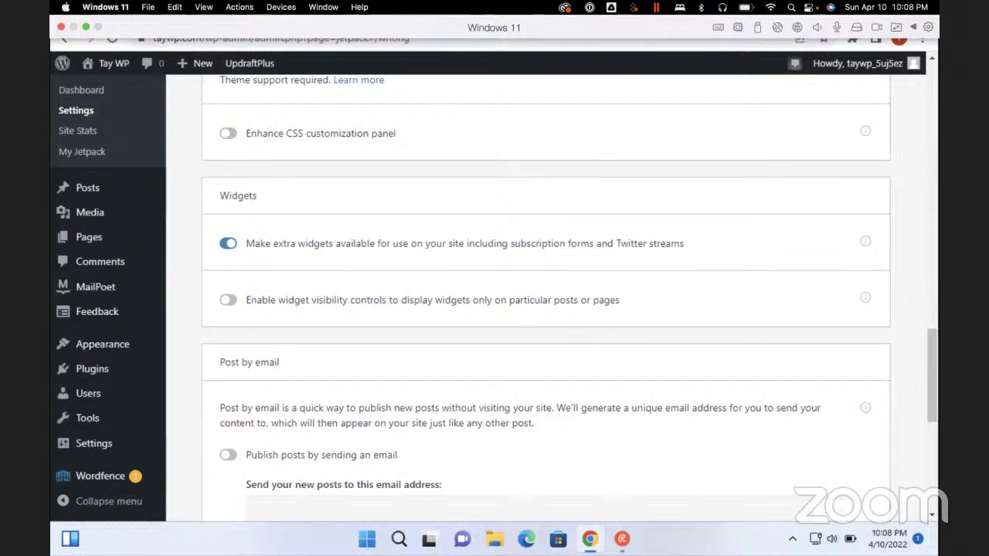
pyautogui.scroll(-3, 545, 298)
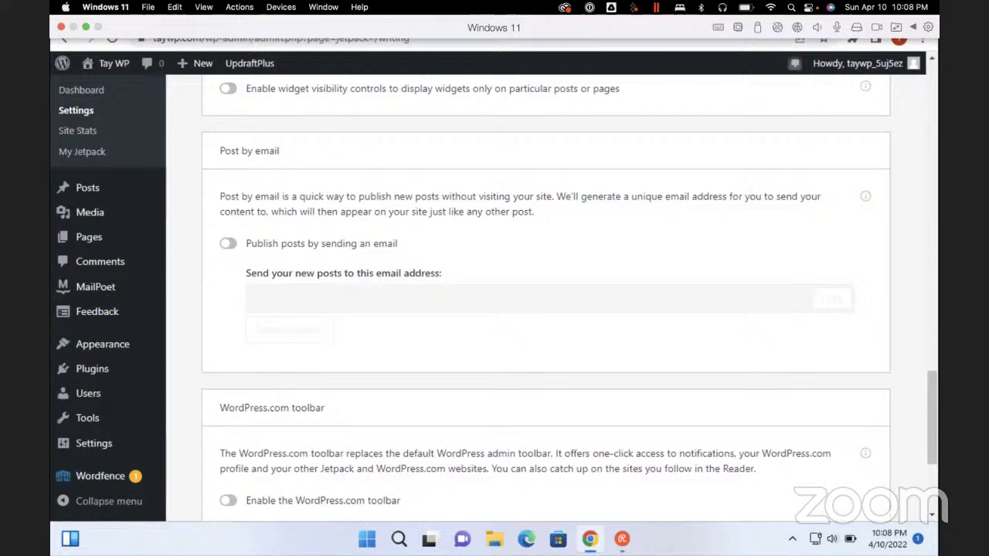
pyautogui.scroll(-5, 545, 309)
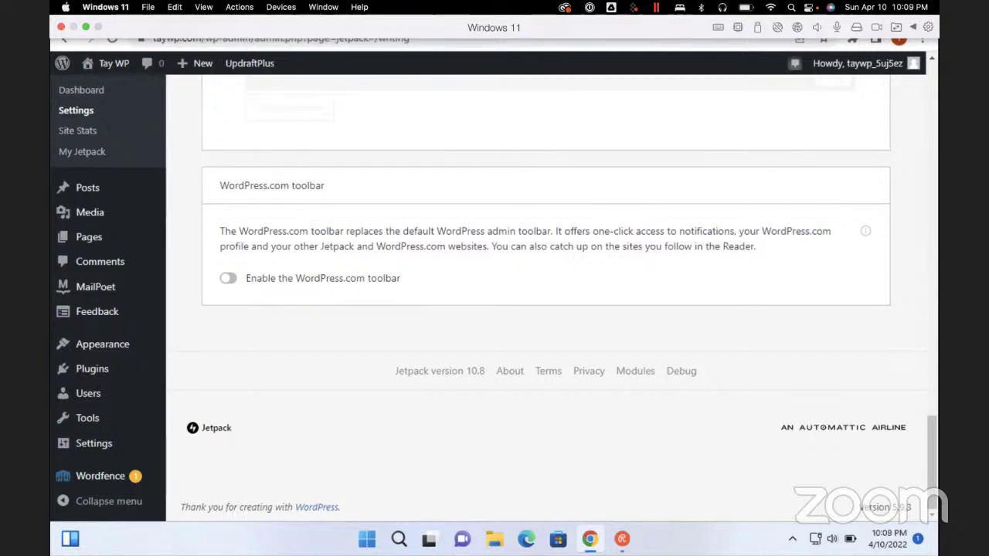
# Open Appearance > Widgets from the NVDA links list
pyautogui.press('Insert+F7')
pyautogui.press('w')
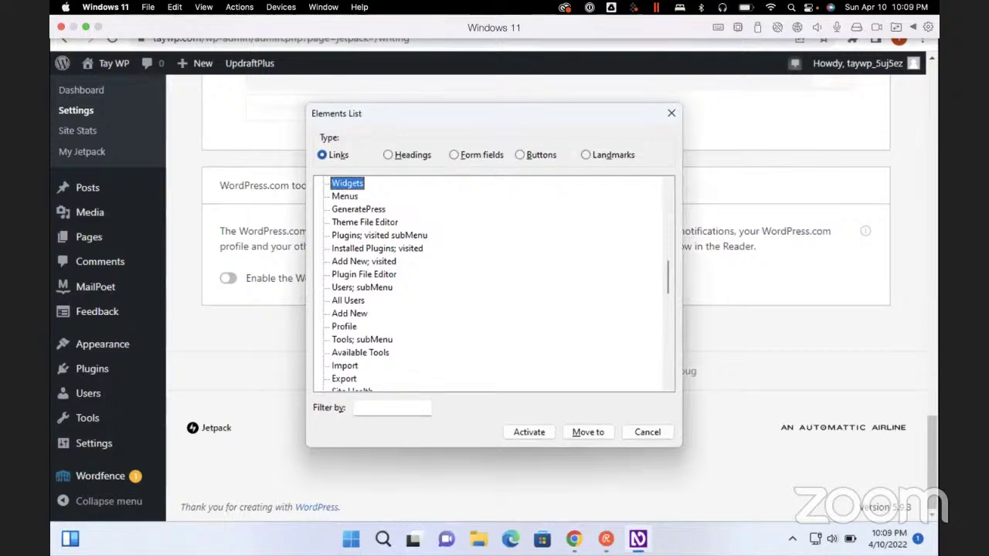
pyautogui.press('Return')
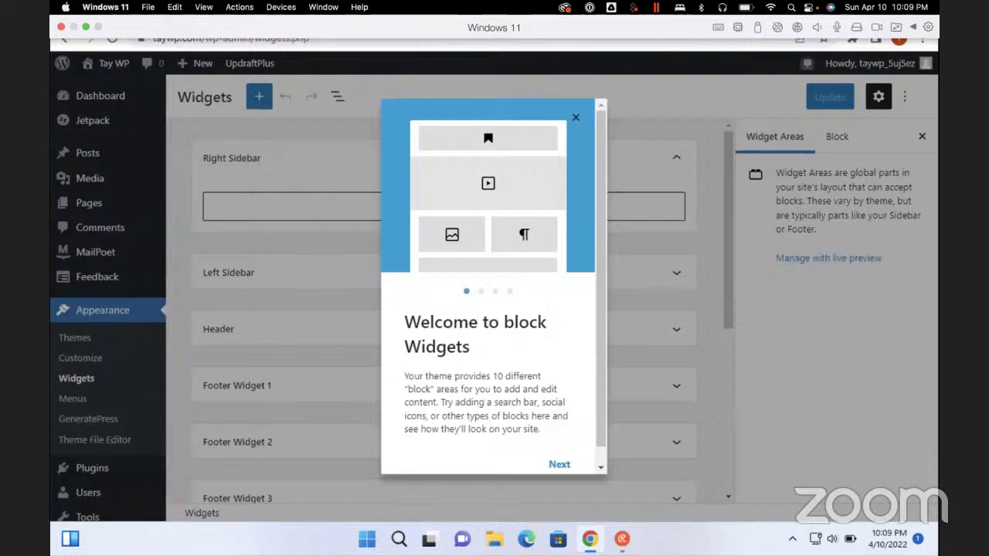
# Step through the Widgets welcome guide and close it with Get started
pyautogui.click(559, 464)
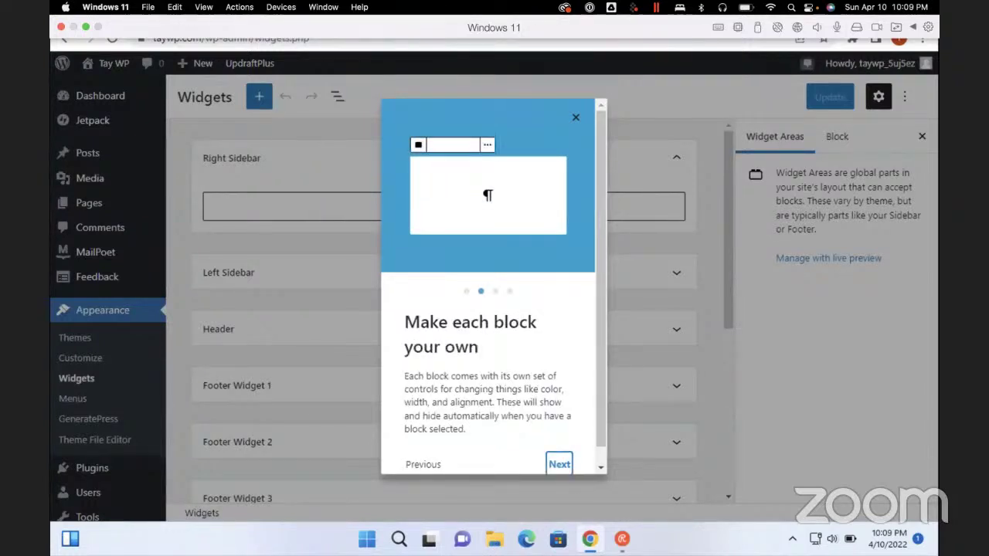
pyautogui.click(559, 464)
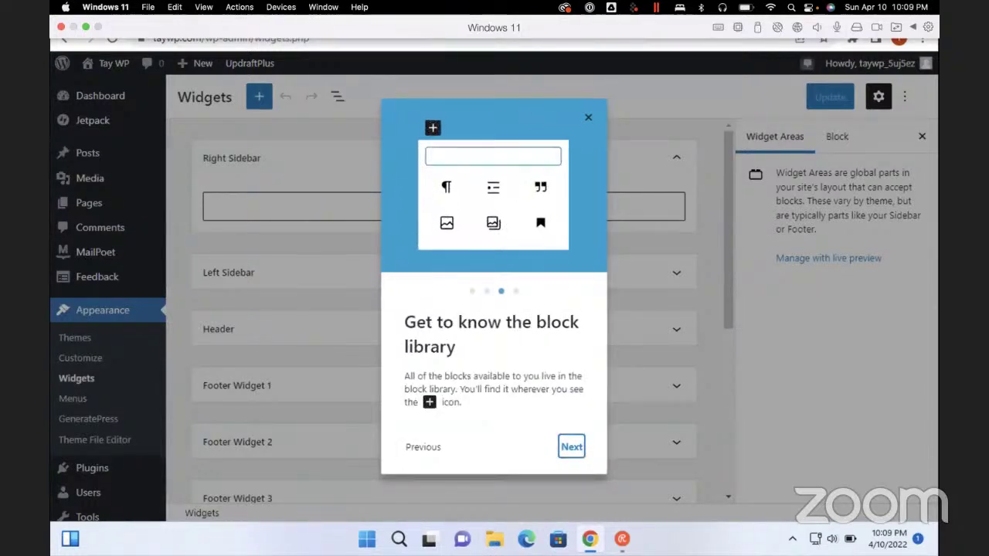
pyautogui.click(570, 446)
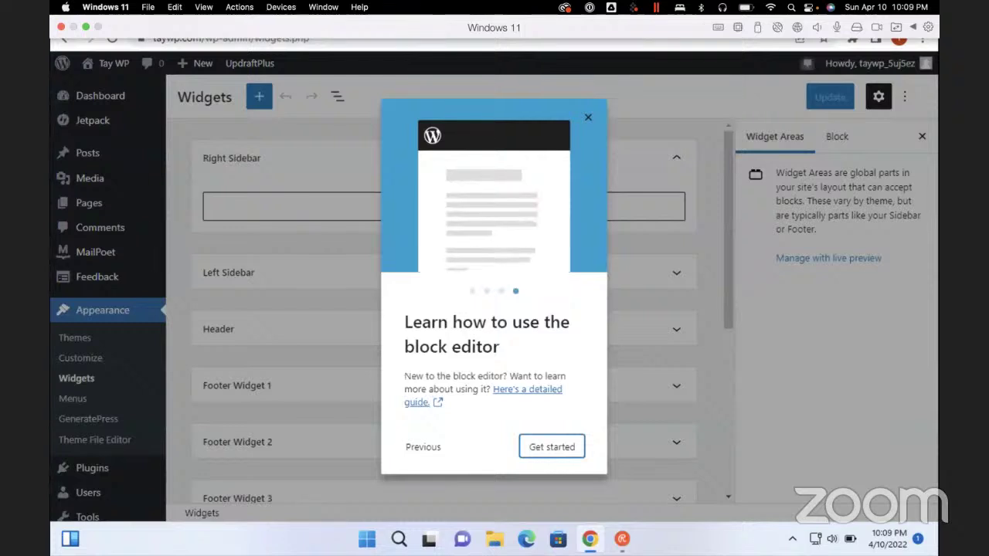
pyautogui.click(570, 446)
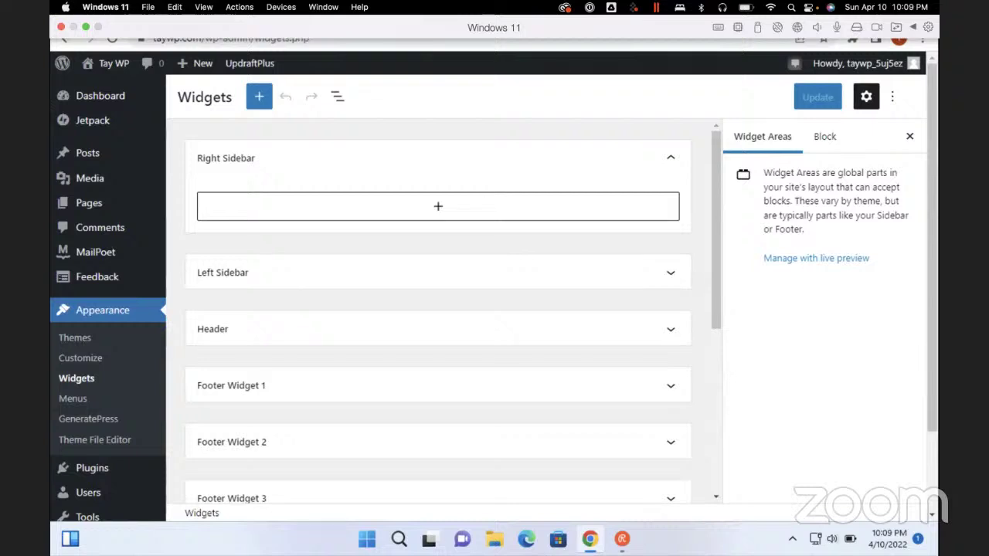
# Expand Footer Widget 1 and search its block inserter for 'social'
pyautogui.click(432, 385)
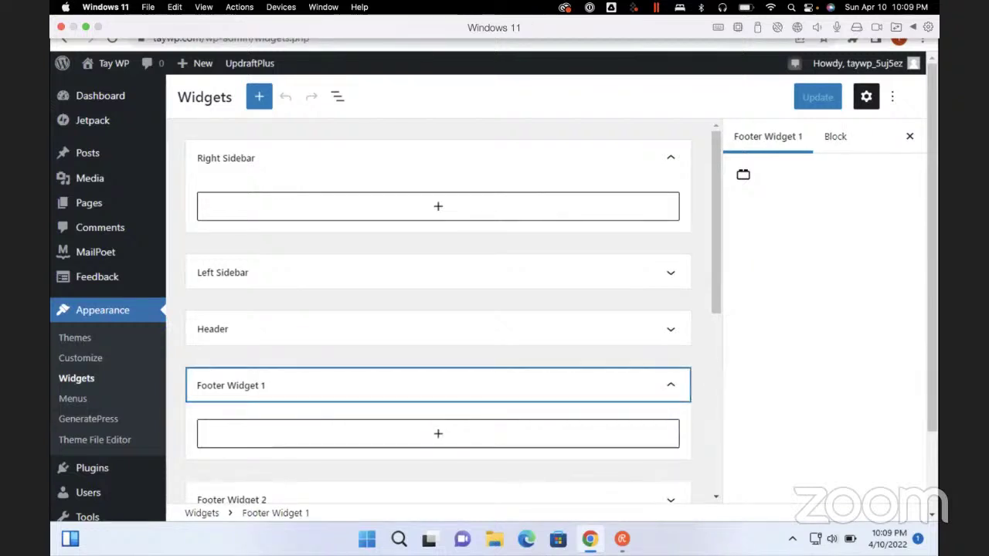
pyautogui.scroll(-3, 438, 309)
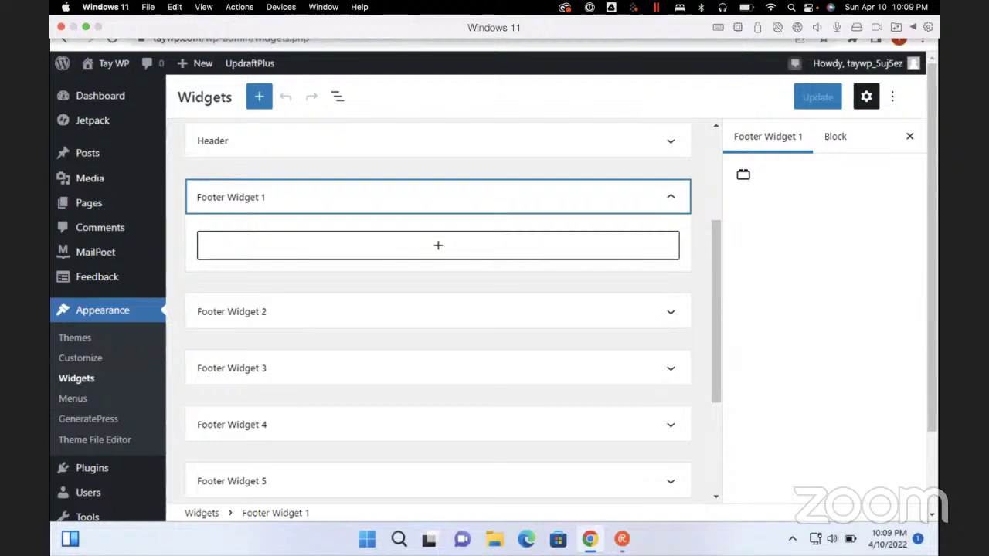
pyautogui.click(438, 245)
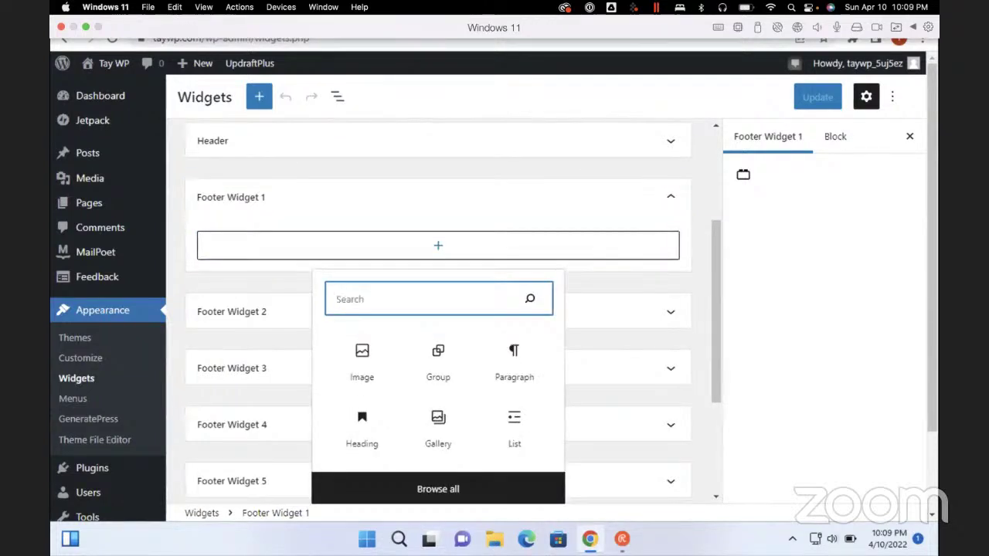
pyautogui.write('social')
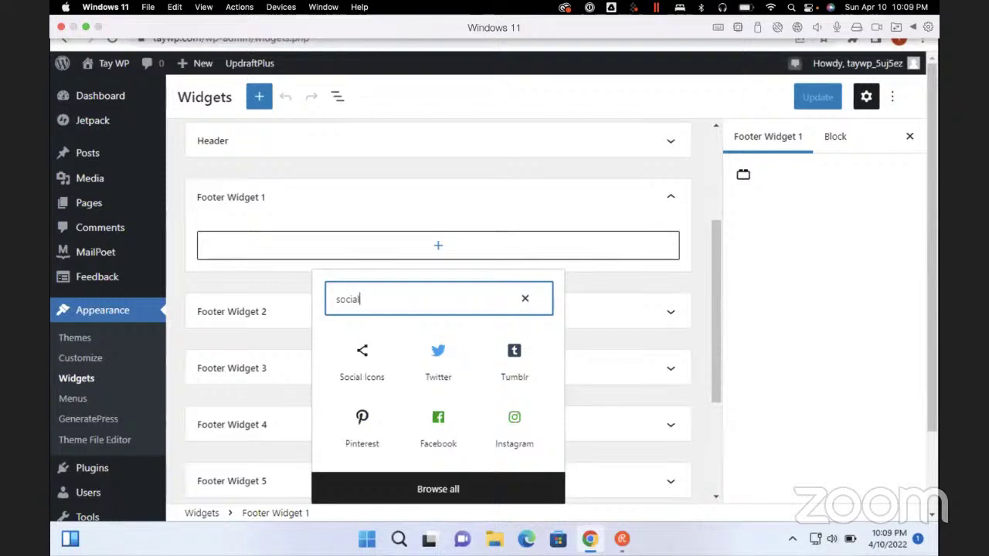
pyautogui.scroll(-3, 108, 310)
pyautogui.scroll(3, 109, 309)
pyautogui.scroll(-3, 108, 309)
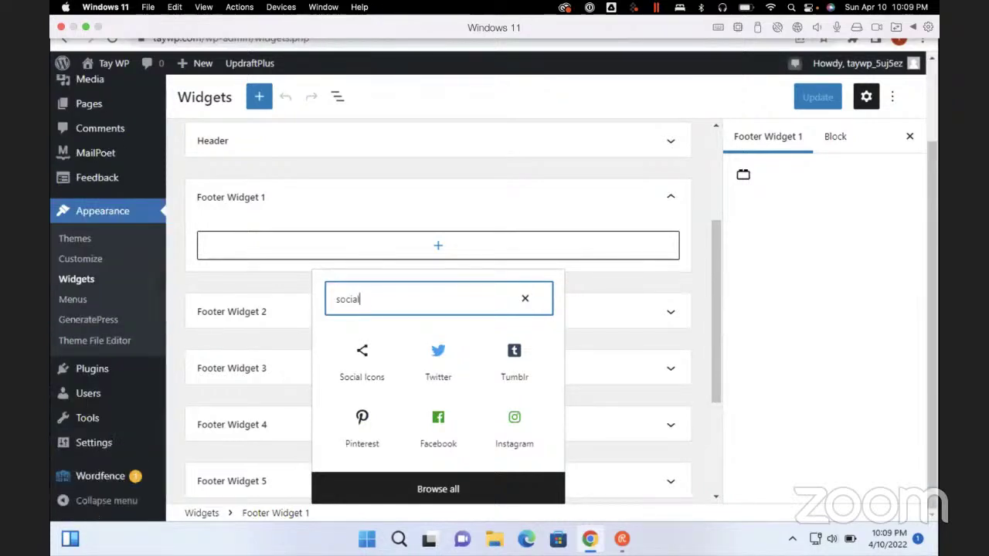
# Insert the Social Icons block into Footer Widget 1
pyautogui.press('Tab')
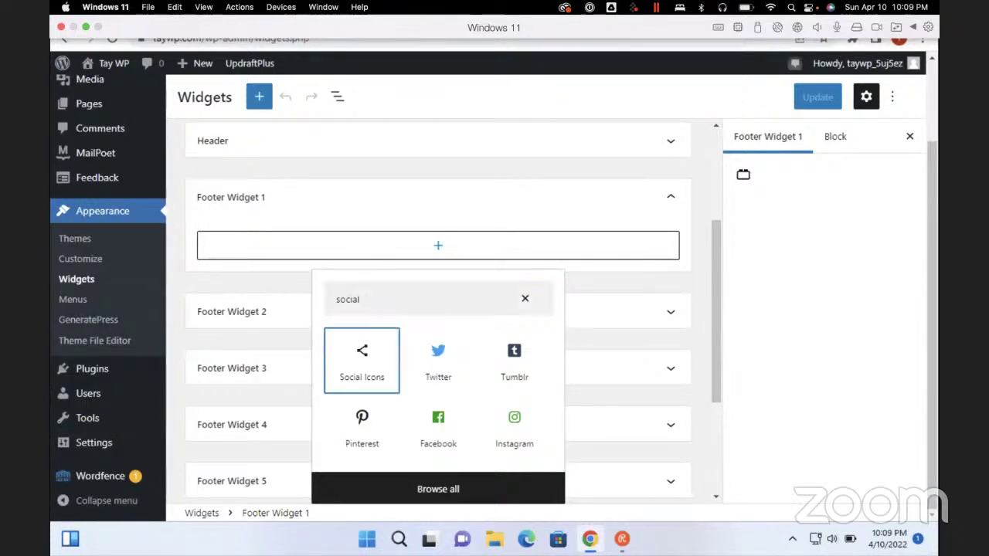
pyautogui.press('Down')
pyautogui.press('Up')
pyautogui.press('Right')
pyautogui.press('Left')
pyautogui.press('Return')
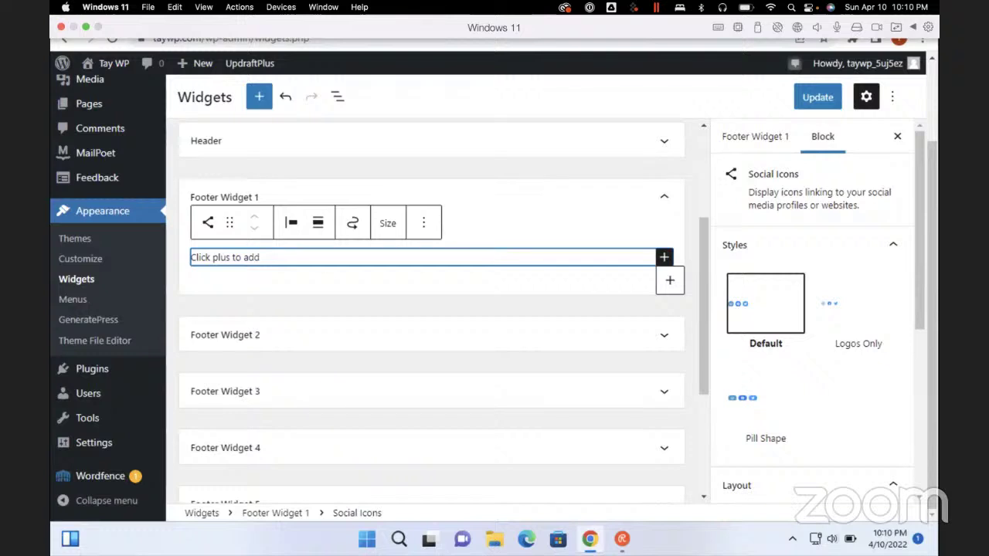
pyautogui.scroll(3, 431, 309)
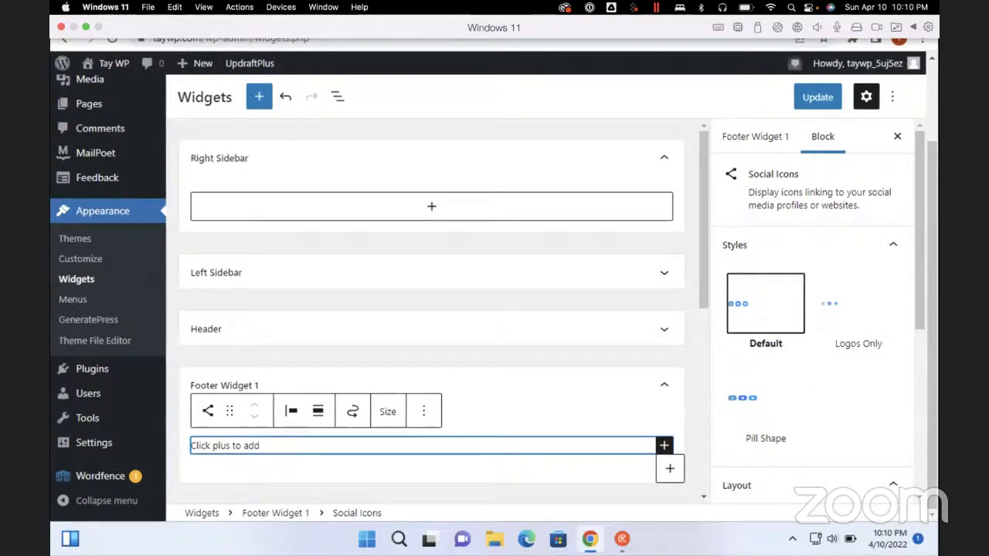
pyautogui.scroll(-3, 431, 309)
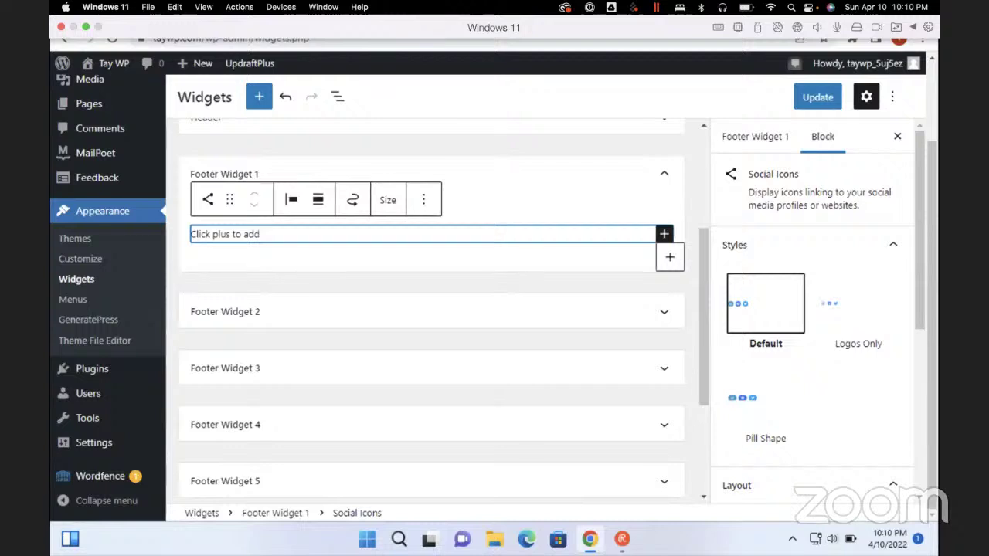
pyautogui.scroll(-3, 431, 309)
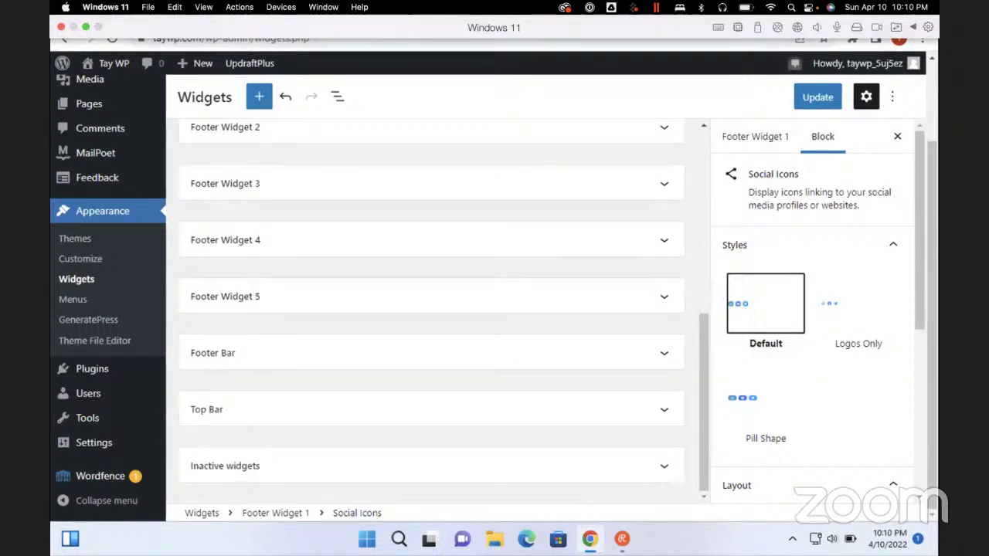
pyautogui.scroll(-3, 815, 309)
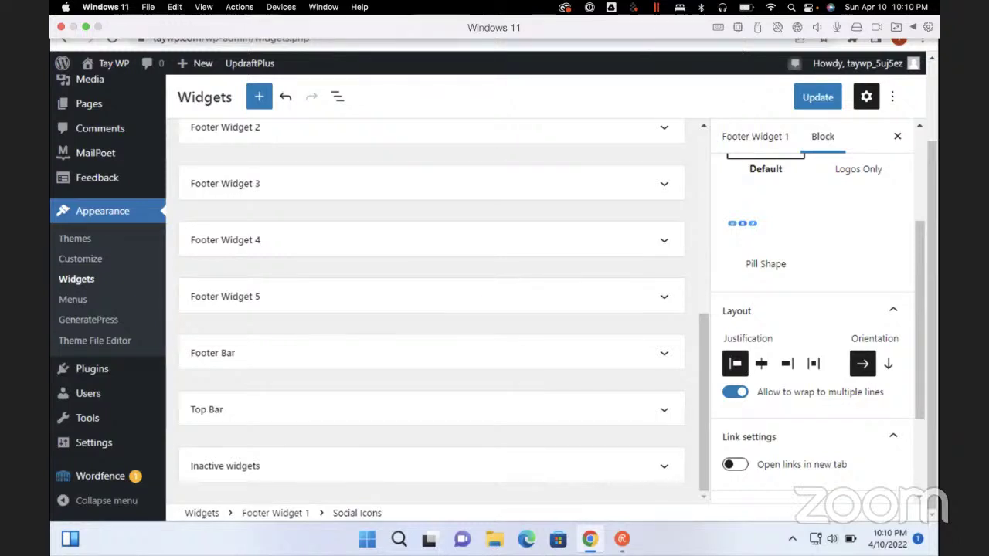
# Turn on 'Open links in new tab' in the Social Icons block's Link settings
pyautogui.scroll(3, 811, 309)
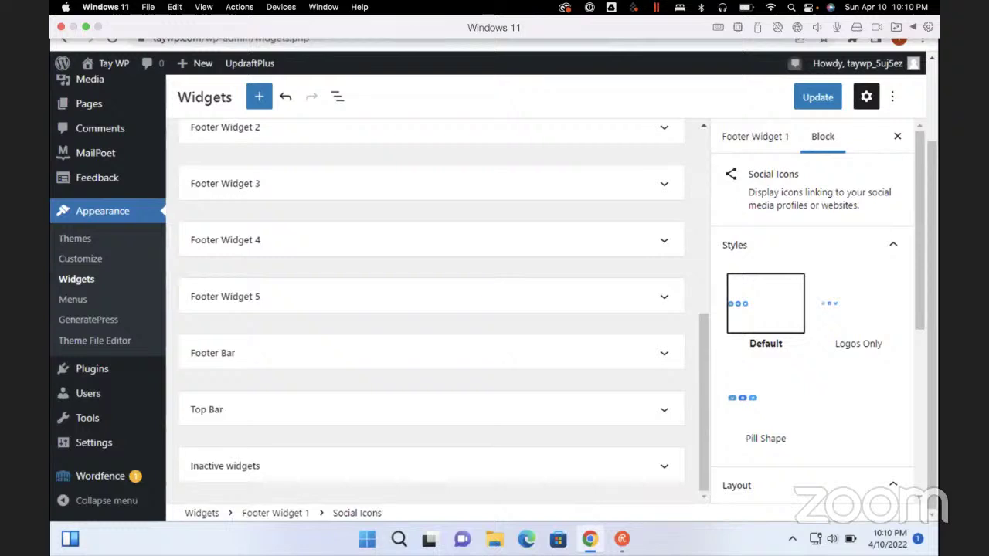
pyautogui.scroll(-3, 812, 309)
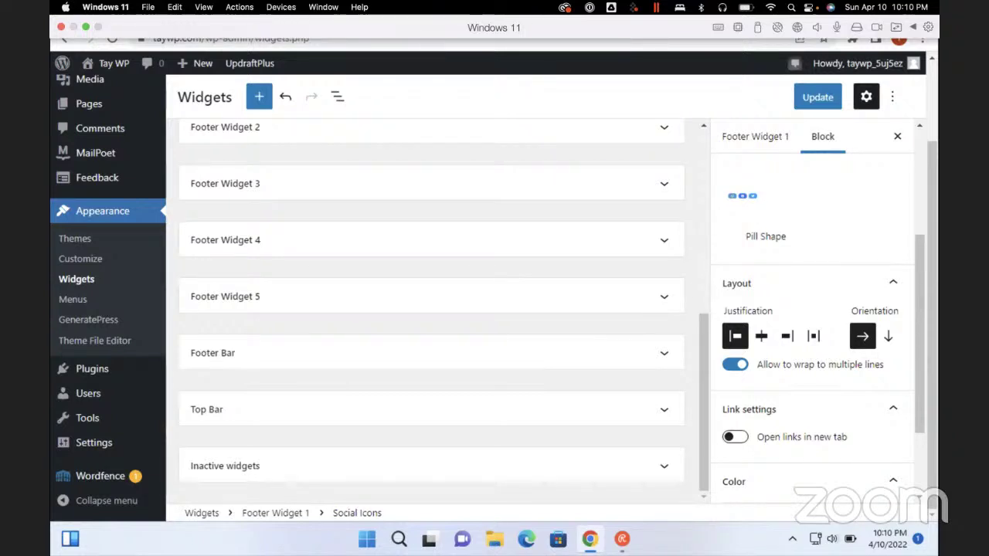
pyautogui.scroll(-2, 811, 324)
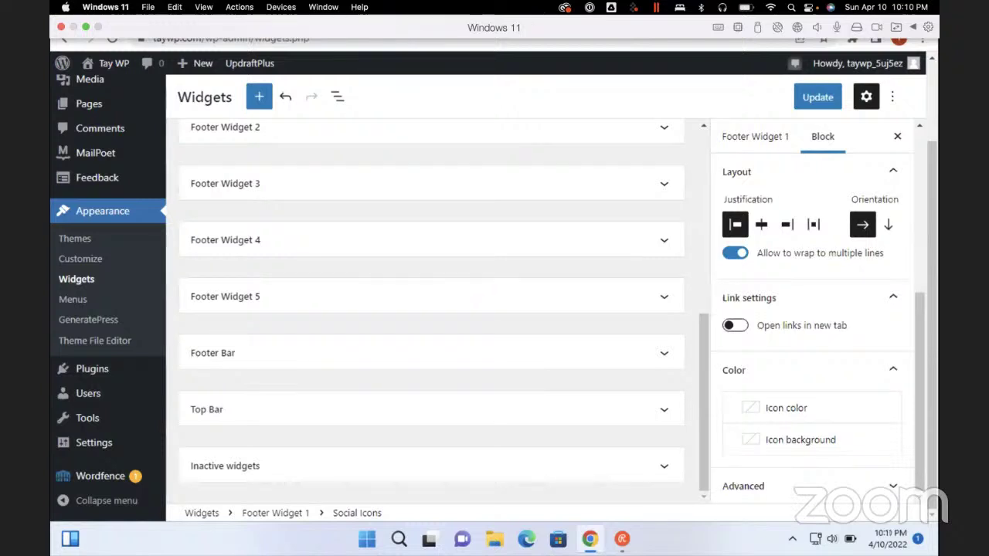
pyautogui.click(735, 326)
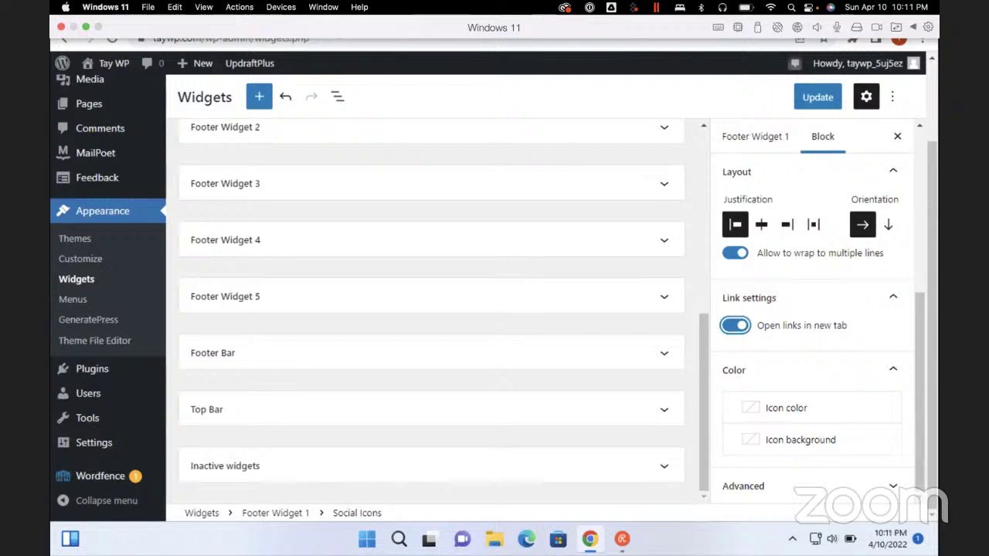
pyautogui.scroll(5, 108, 309)
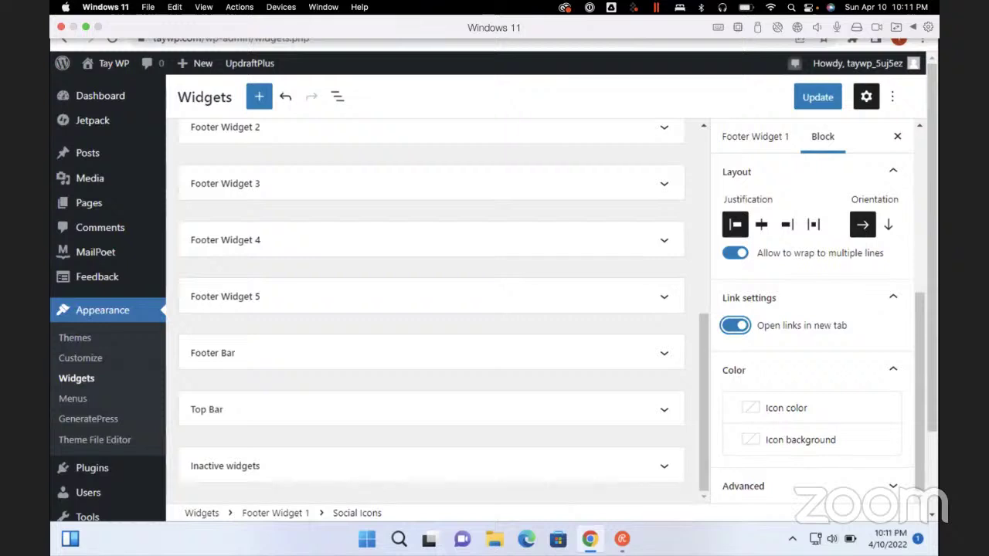
pyautogui.scroll(5, 811, 309)
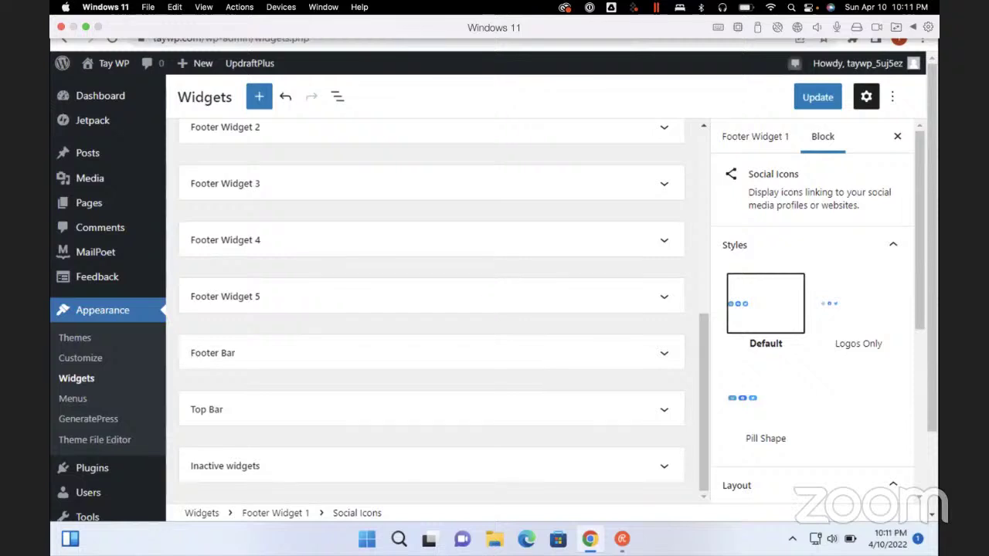
pyautogui.scroll(-3, 811, 309)
pyautogui.scroll(3, 811, 309)
pyautogui.scroll(-3, 811, 309)
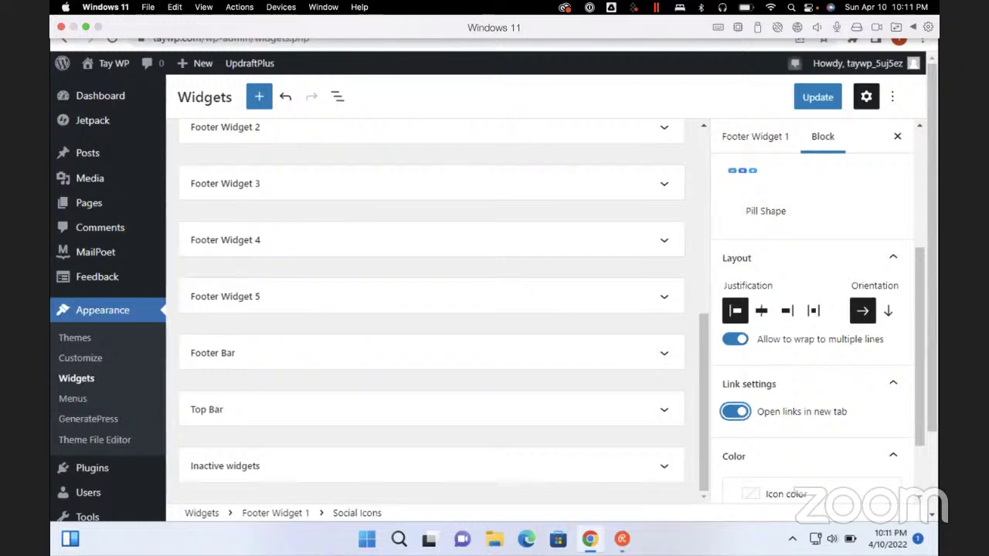
pyautogui.scroll(-2, 811, 309)
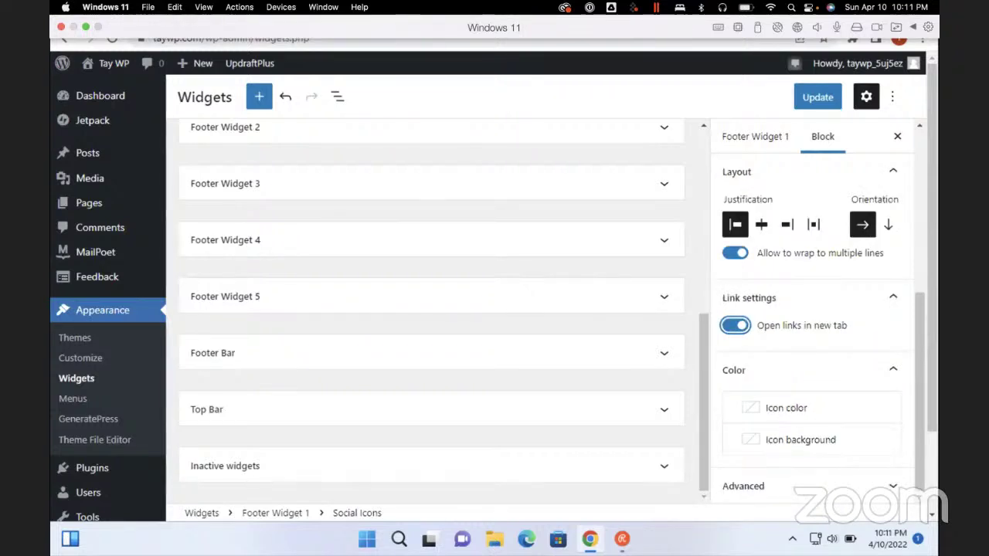
pyautogui.scroll(5, 812, 309)
pyautogui.scroll(-4, 811, 309)
# Expand the block's Advanced panel and review its style and layout options
pyautogui.click(751, 483)
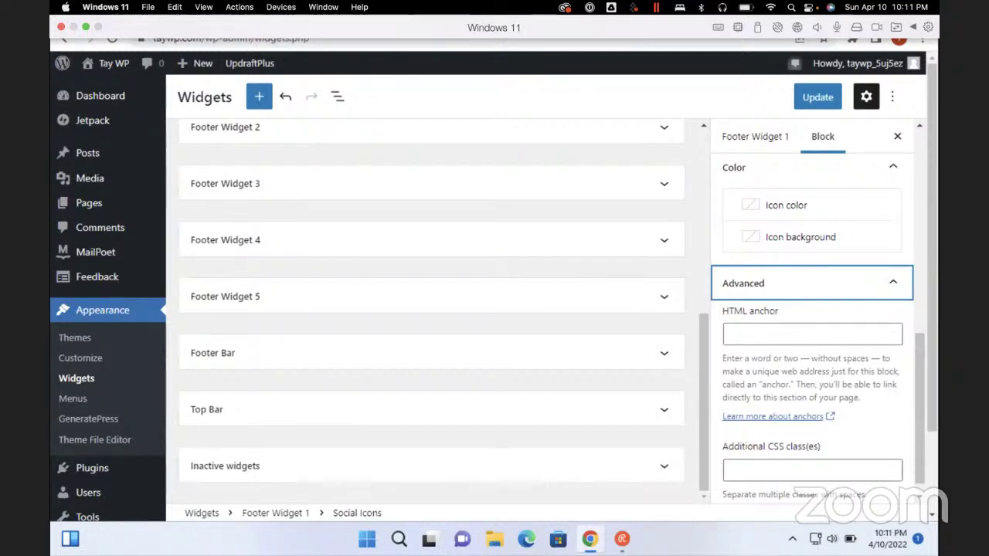
pyautogui.scroll(10, 811, 309)
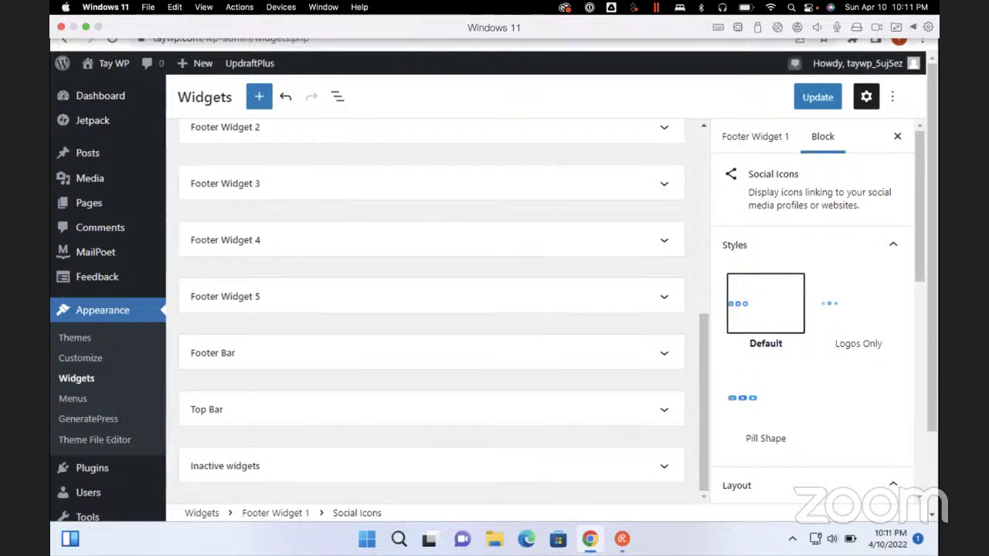
pyautogui.scroll(-2, 108, 309)
pyautogui.scroll(2, 108, 309)
pyautogui.scroll(-2, 108, 309)
pyautogui.scroll(-5, 811, 309)
pyautogui.scroll(5, 812, 309)
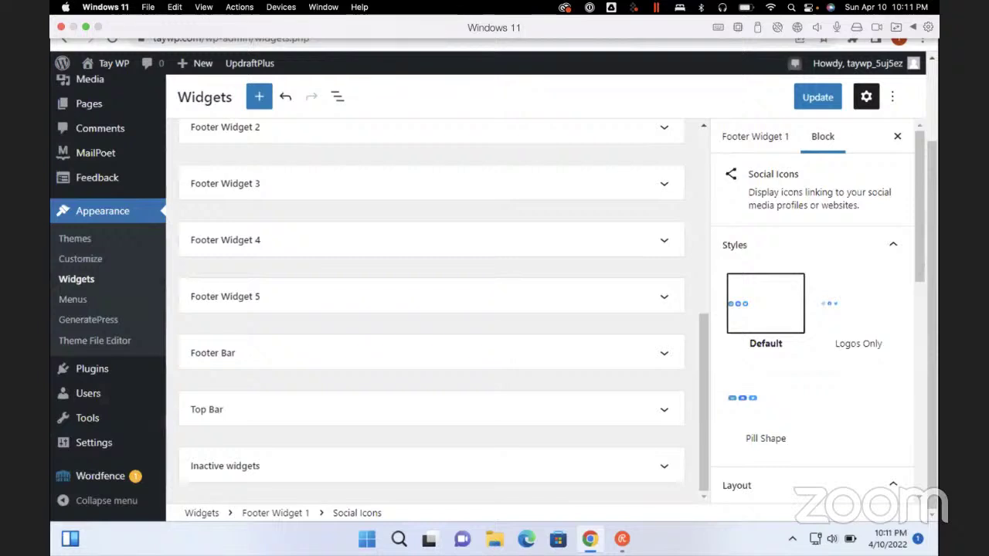
pyautogui.scroll(-4, 811, 309)
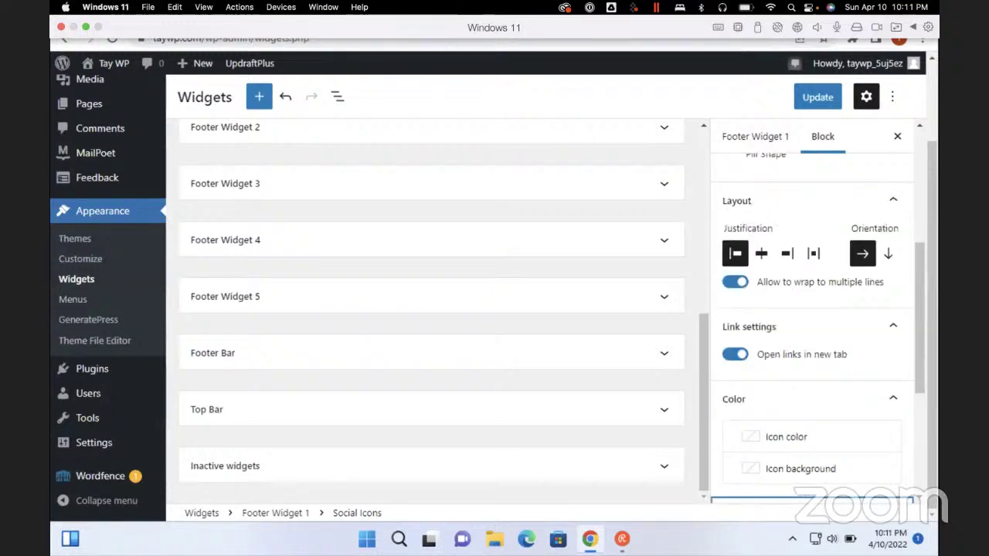
pyautogui.scroll(4, 811, 309)
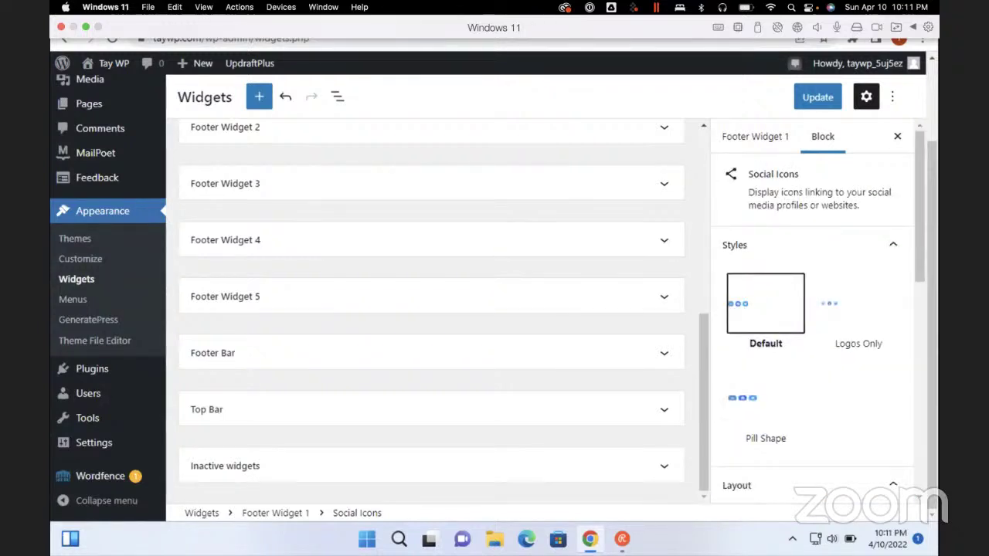
pyautogui.scroll(-4, 811, 309)
pyautogui.scroll(4, 811, 309)
pyautogui.press('Tab')
pyautogui.press('Tab')
pyautogui.press('Tab')
pyautogui.press('Tab')
pyautogui.press('Tab')
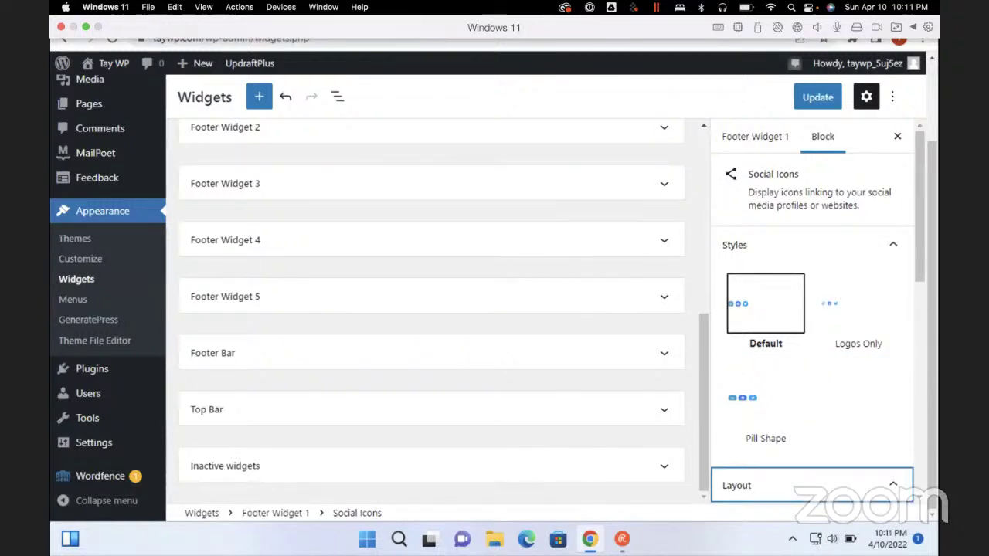
pyautogui.scroll(-3, 812, 309)
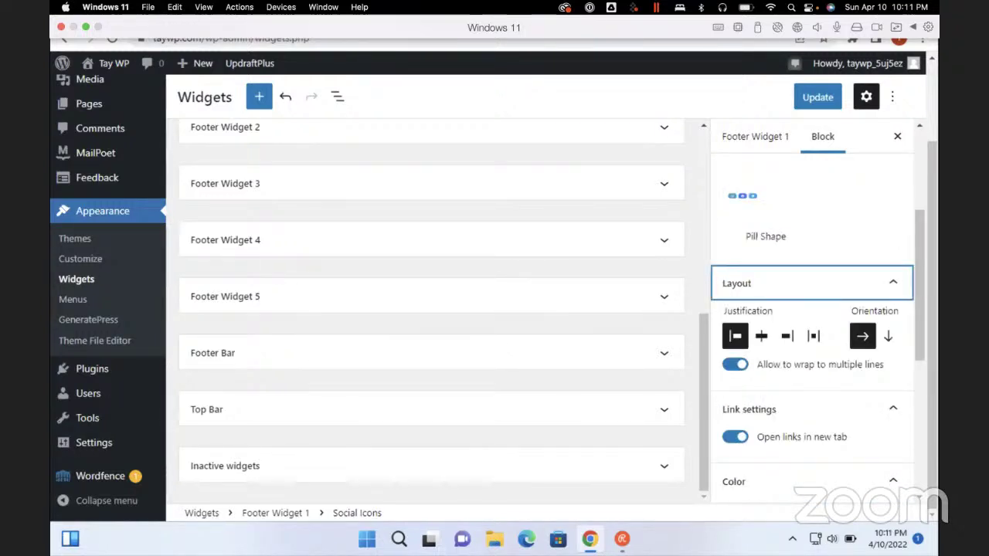
pyautogui.scroll(3, 811, 309)
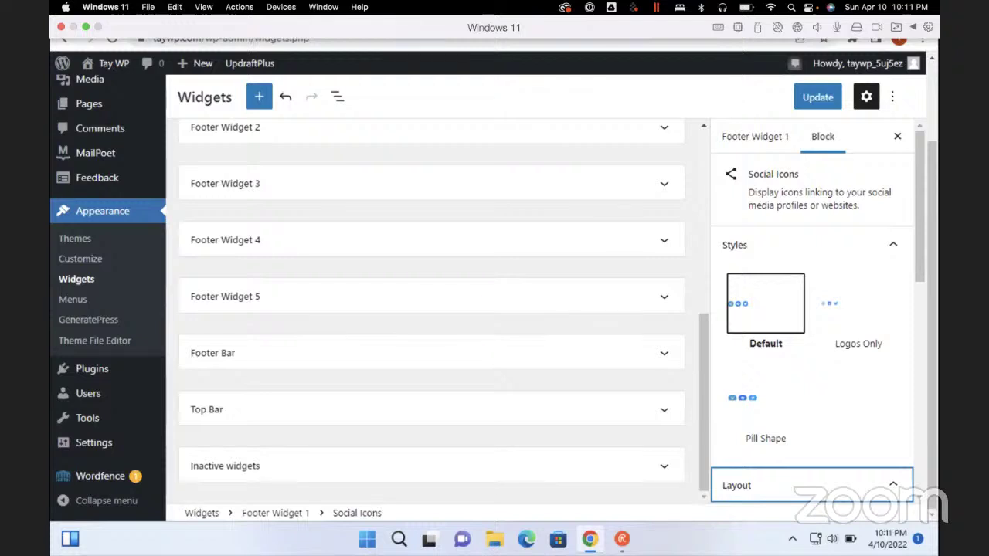
pyautogui.scroll(2, 431, 309)
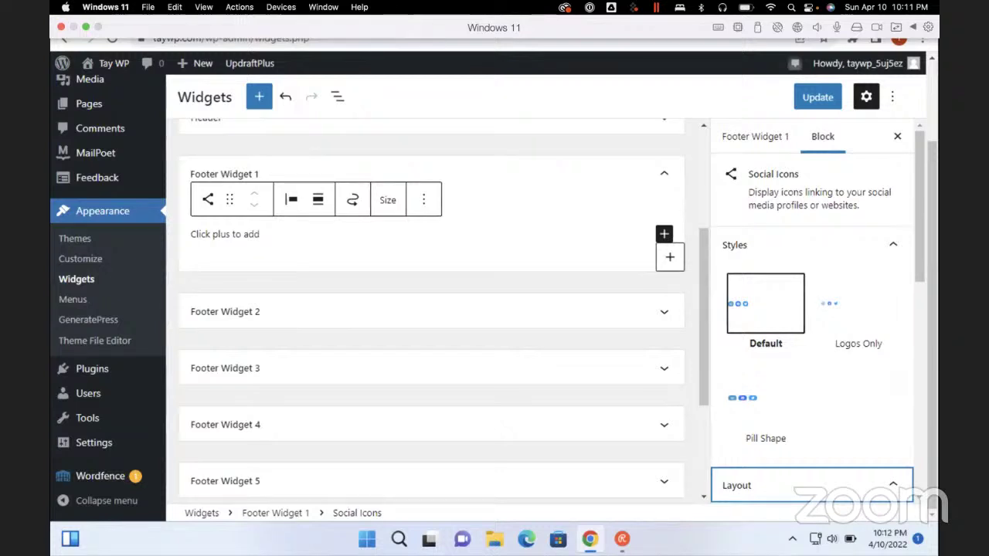
# Select the Footer Widget 1 area and show the current block's settings sidebar
pyautogui.scroll(5, 432, 310)
pyautogui.click(433, 410)
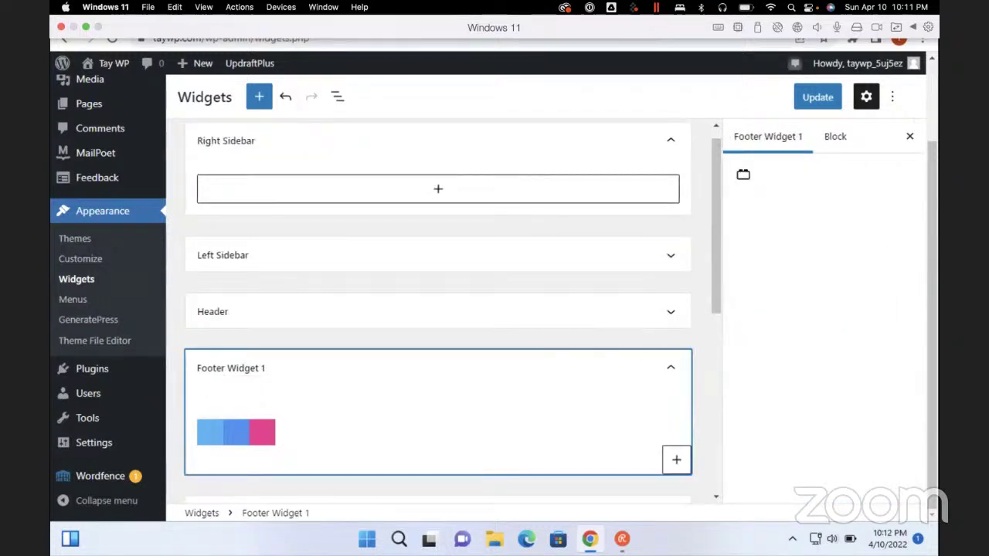
pyautogui.click(768, 136)
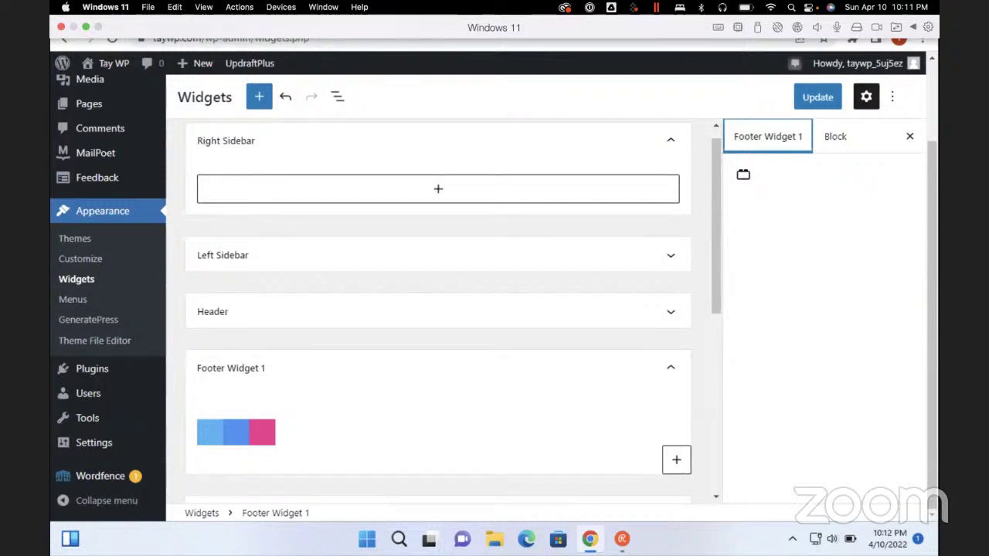
pyautogui.click(835, 137)
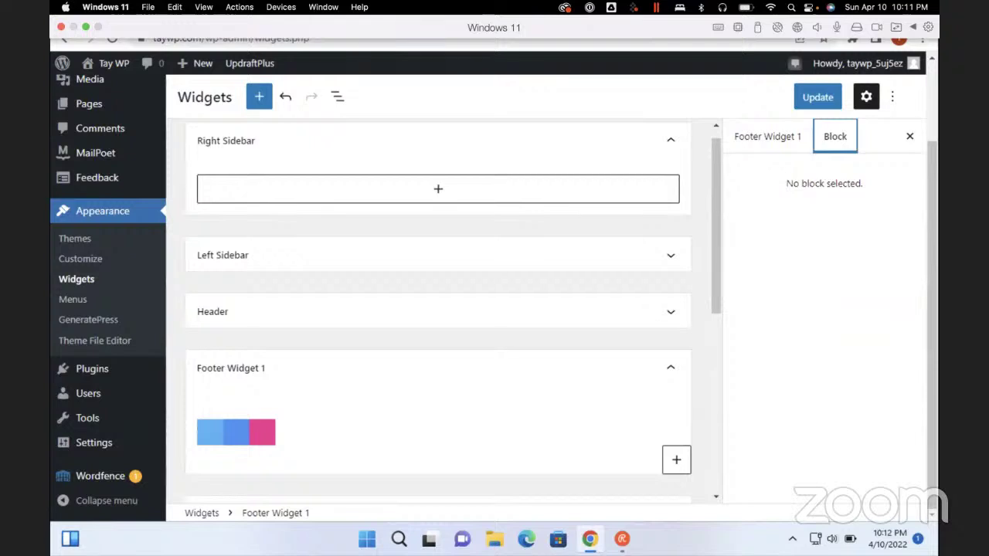
pyautogui.scroll(-10, 438, 309)
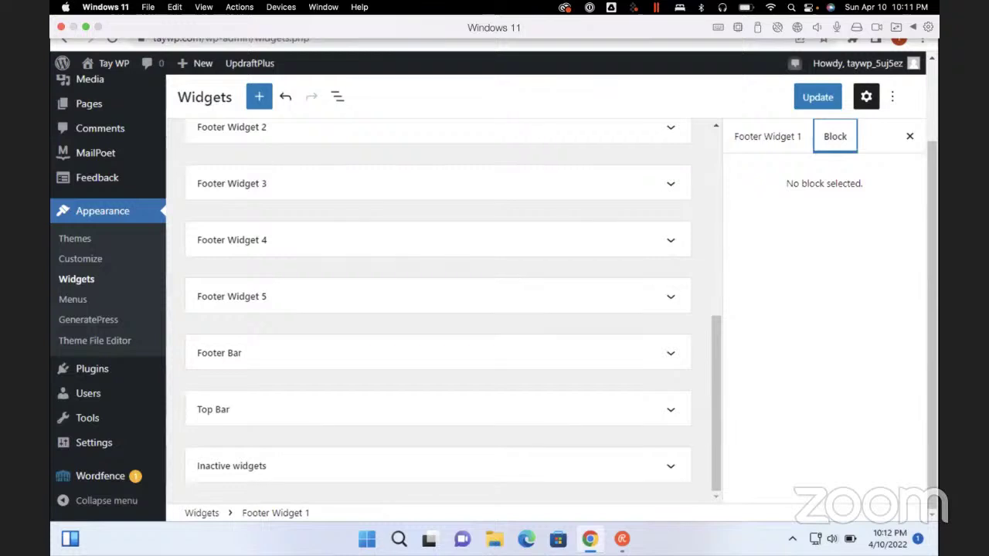
pyautogui.scroll(3, 438, 309)
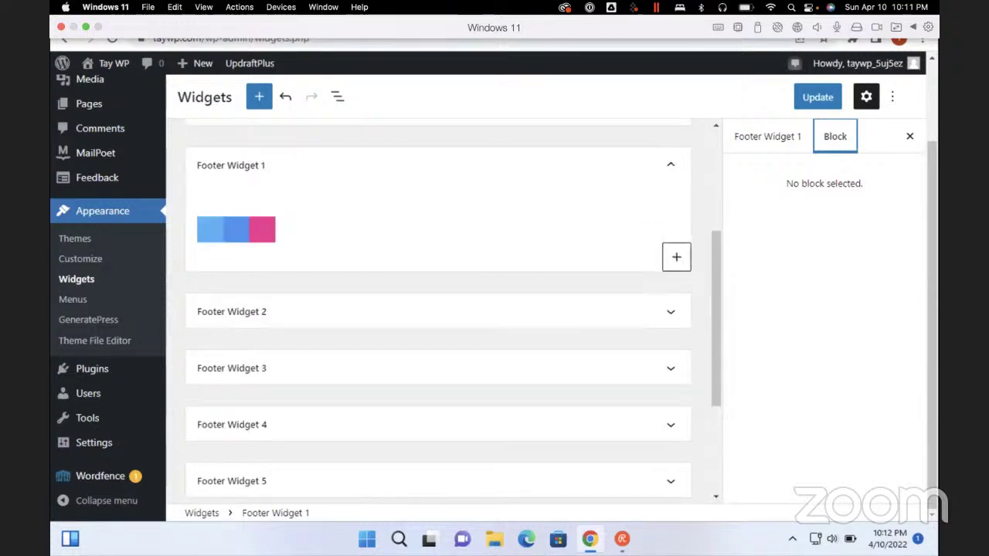
pyautogui.scroll(3, 438, 309)
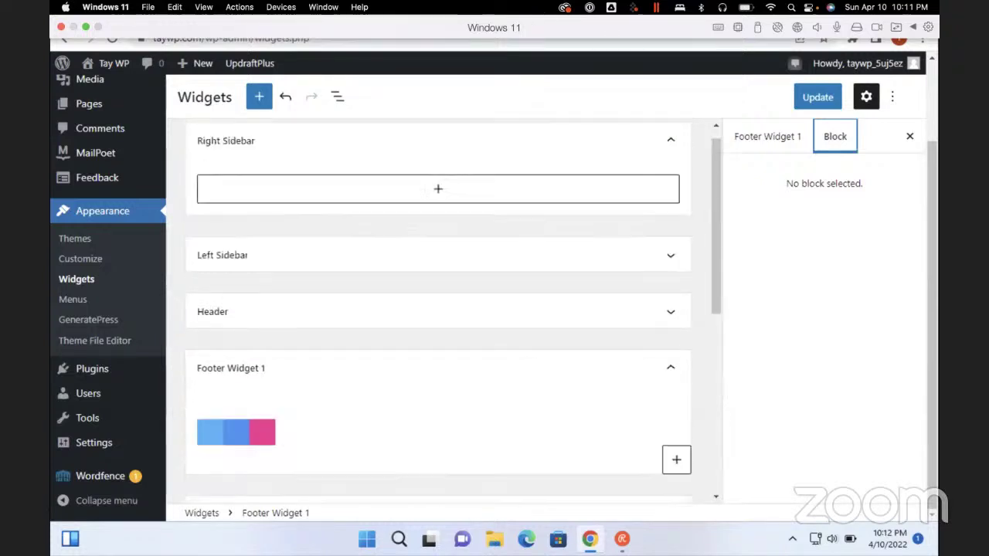
# Move keyboard focus from the Header area down to Footer Widget 1
pyautogui.press('Tab')
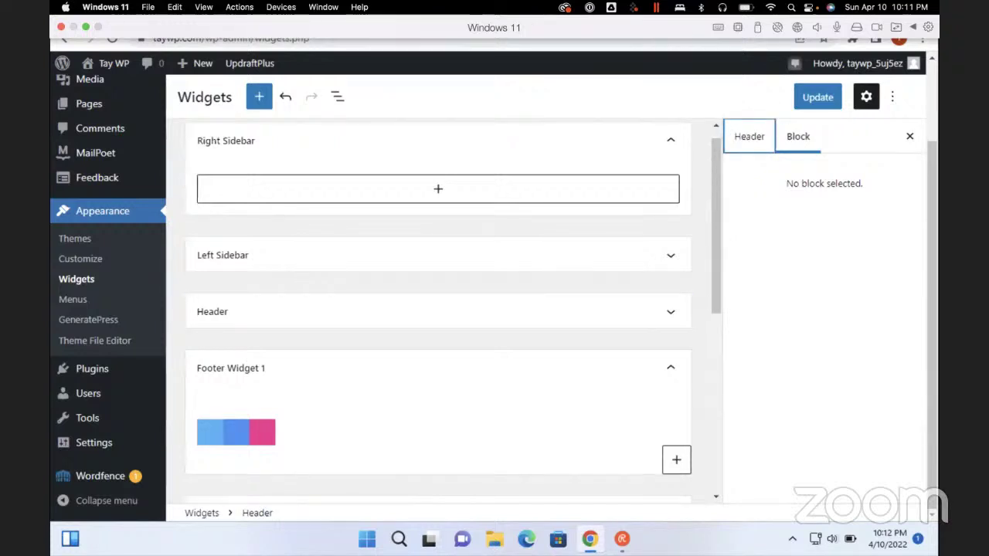
pyautogui.press('Tab')
pyautogui.press('Tab')
pyautogui.press('Tab')
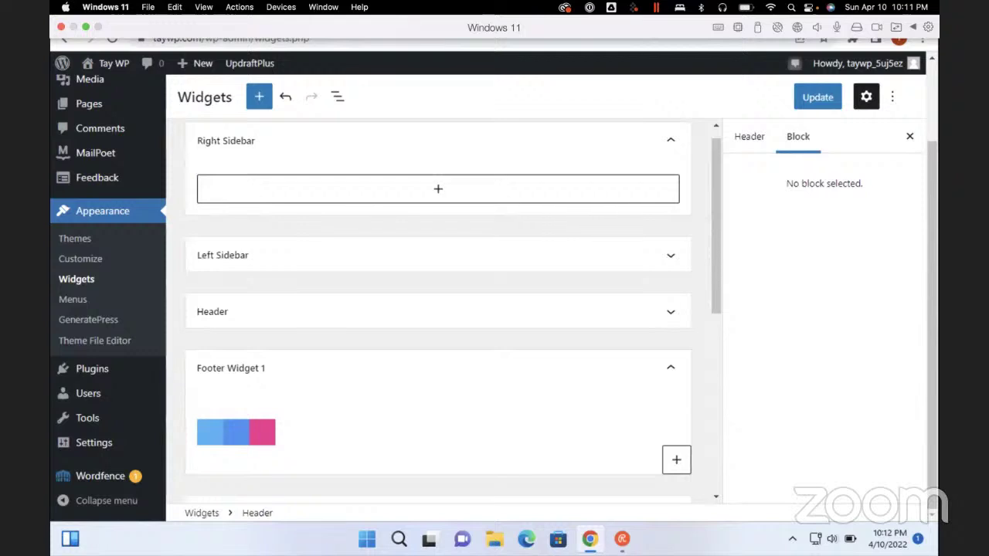
pyautogui.hotkey('shift', 'Tab')
pyautogui.hotkey('shift', 'Tab')
pyautogui.hotkey('shift', 'Tab')
pyautogui.hotkey('shift', 'Tab')
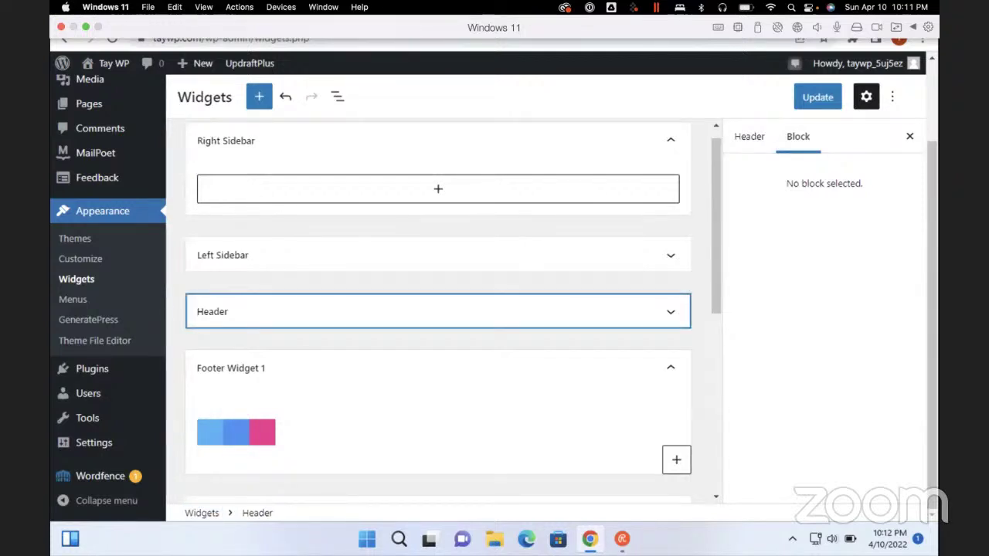
pyautogui.press('Down')
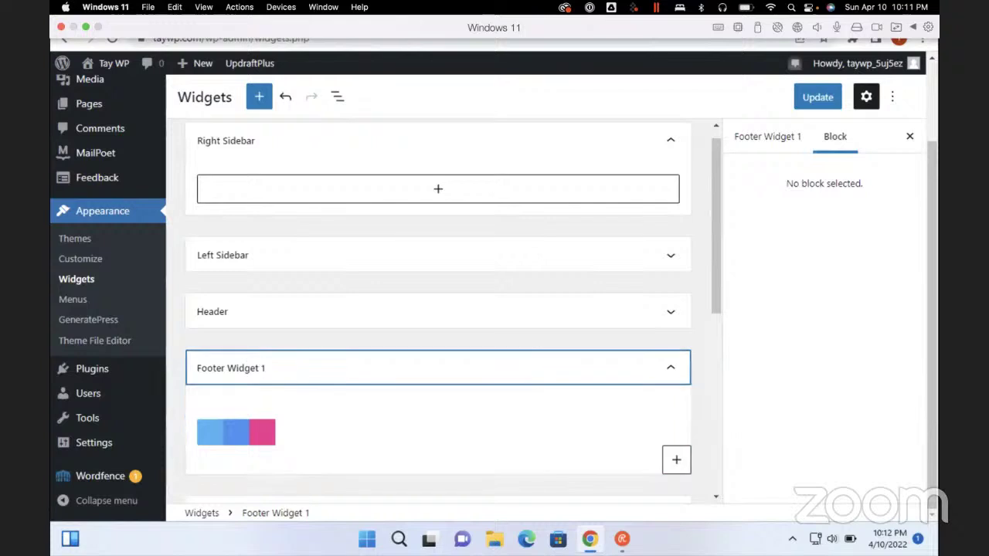
pyautogui.press('Down')
pyautogui.press('Down')
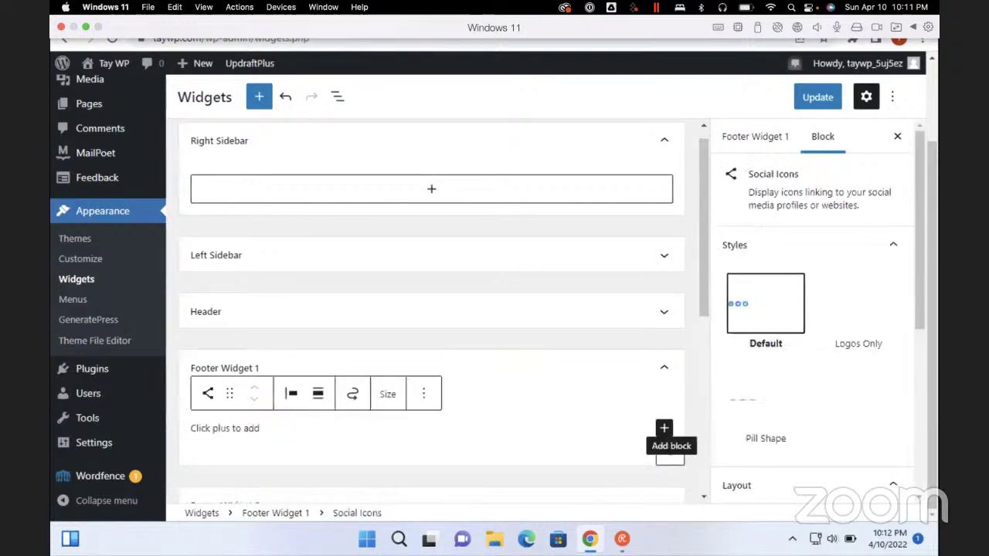
pyautogui.press('Up')
pyautogui.press('Return')
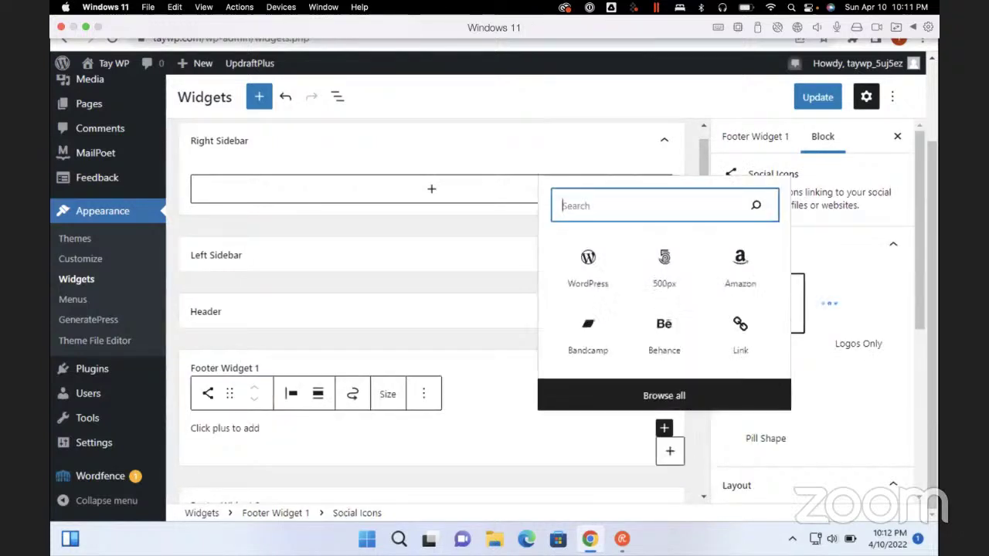
pyautogui.press('Tab')
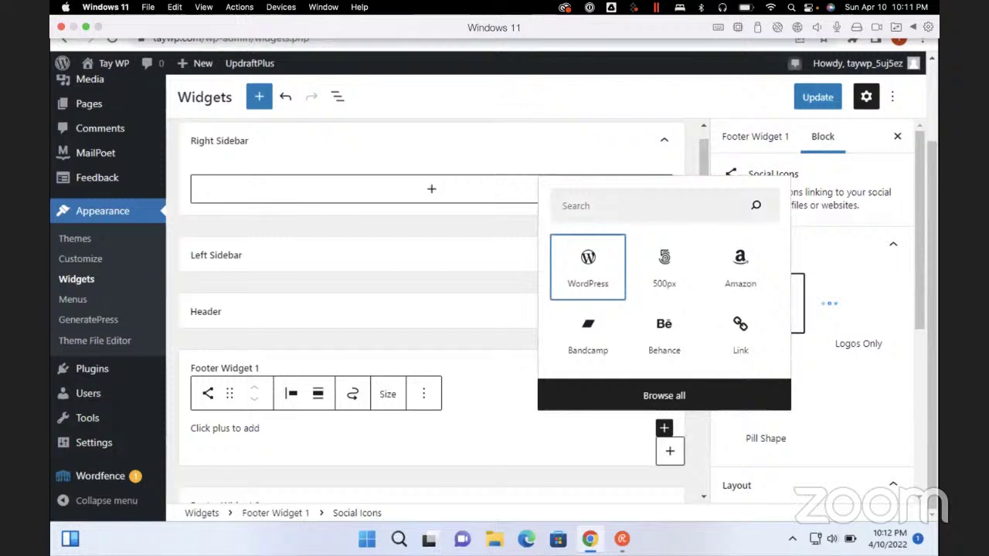
pyautogui.press('Tab')
pyautogui.press('Tab')
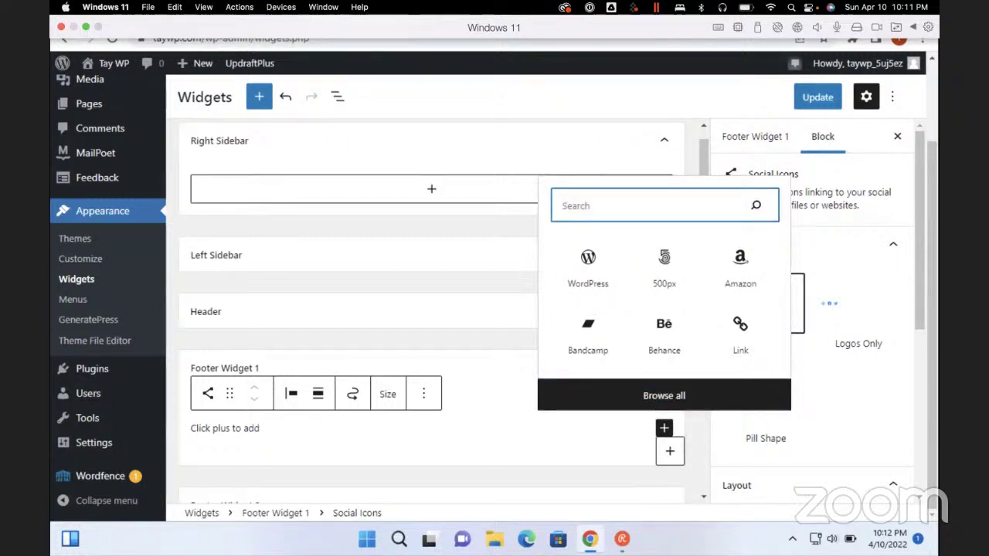
pyautogui.press('Tab')
pyautogui.press('Tab')
pyautogui.press('Tab')
pyautogui.press('Tab')
pyautogui.press('Down')
pyautogui.press('Up')
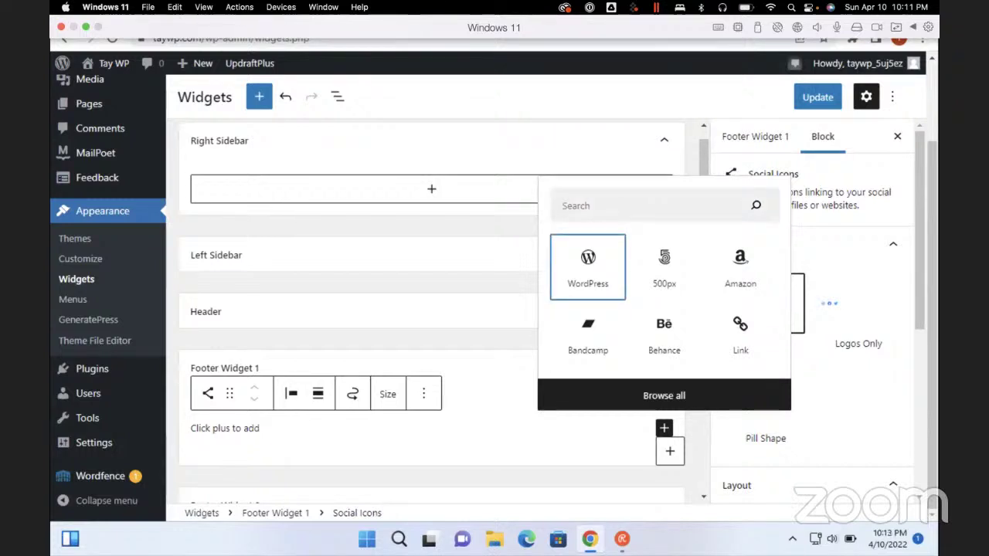
pyautogui.press('Right')
pyautogui.press('Right')
pyautogui.press('Right')
pyautogui.press('Right')
pyautogui.press('Right')
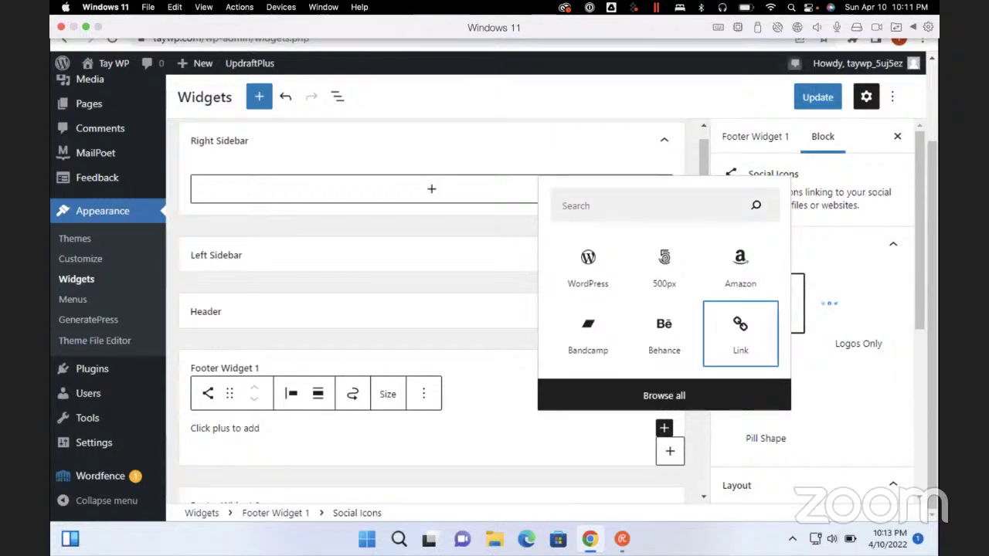
pyautogui.press('Left')
pyautogui.press('Left')
pyautogui.press('Left')
pyautogui.press('Left')
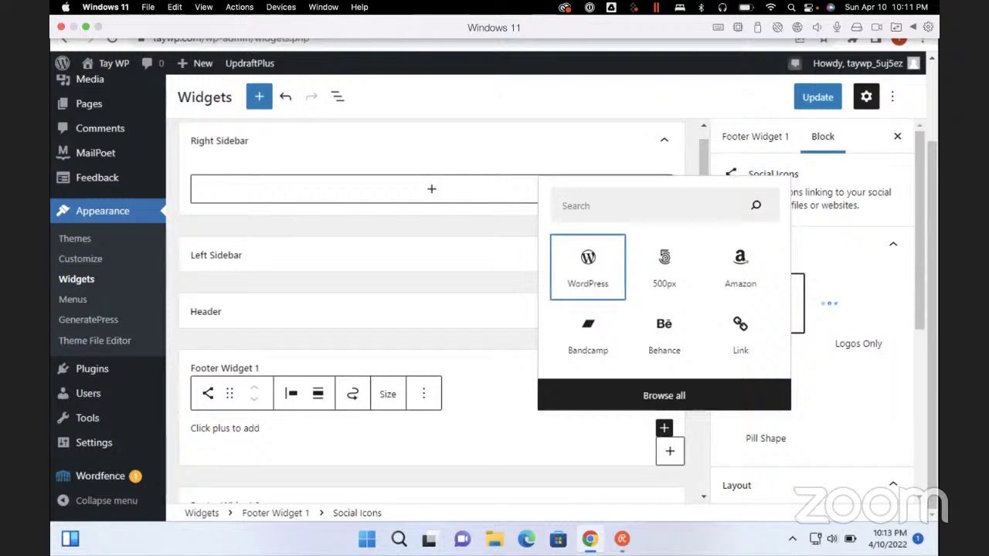
pyautogui.press('Right')
pyautogui.press('Right')
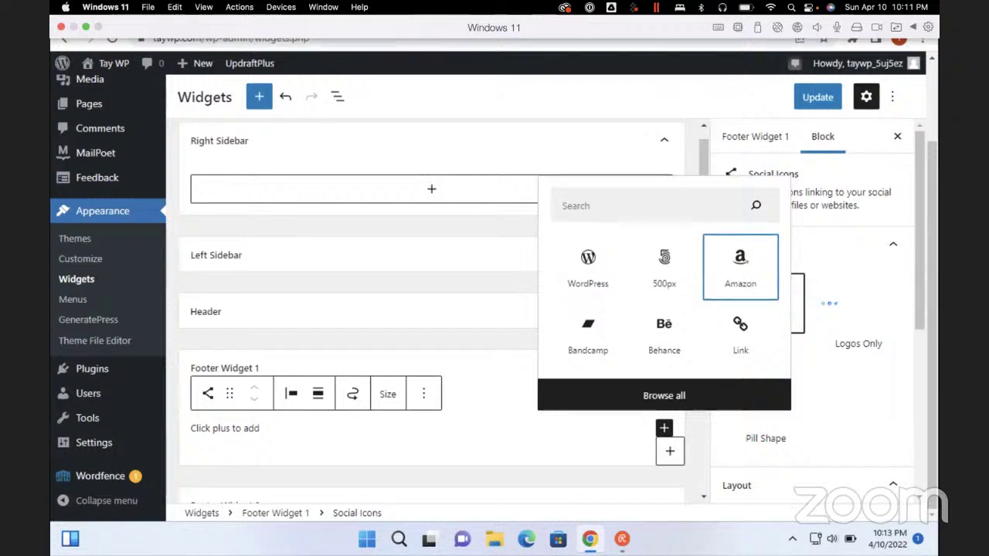
pyautogui.press('Left')
pyautogui.press('Down')
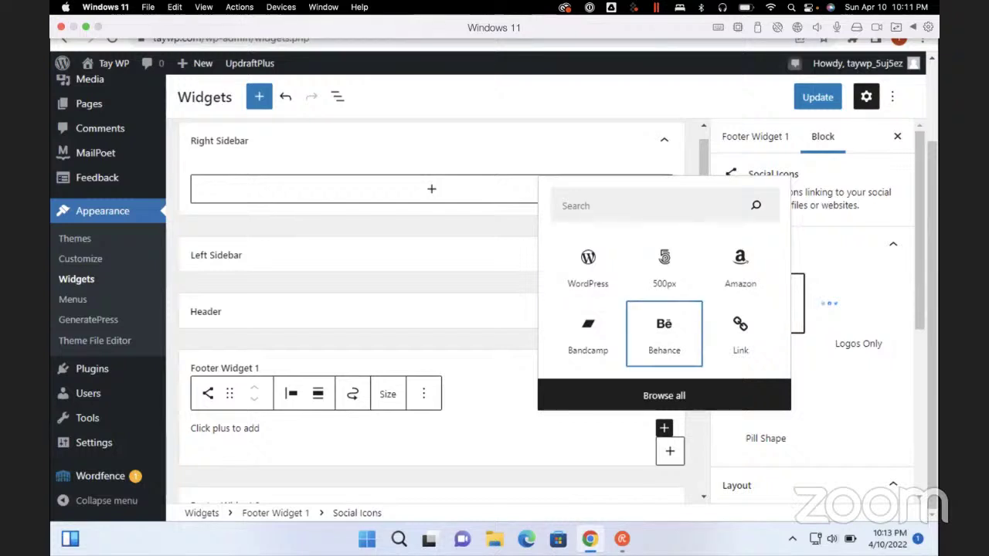
pyautogui.press('Right')
pyautogui.press('Left')
pyautogui.press('Left')
pyautogui.press('Left')
pyautogui.press('Left')
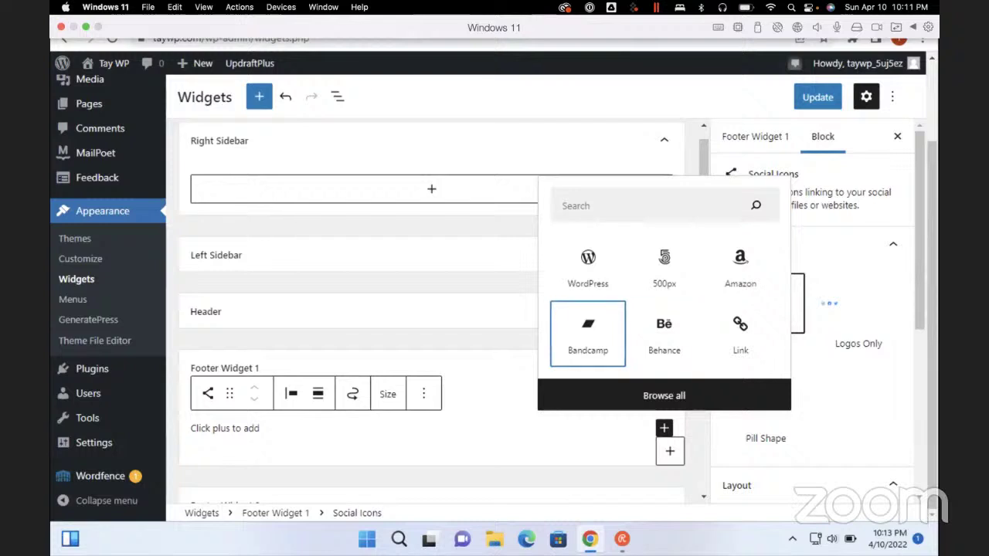
pyautogui.press('Left')
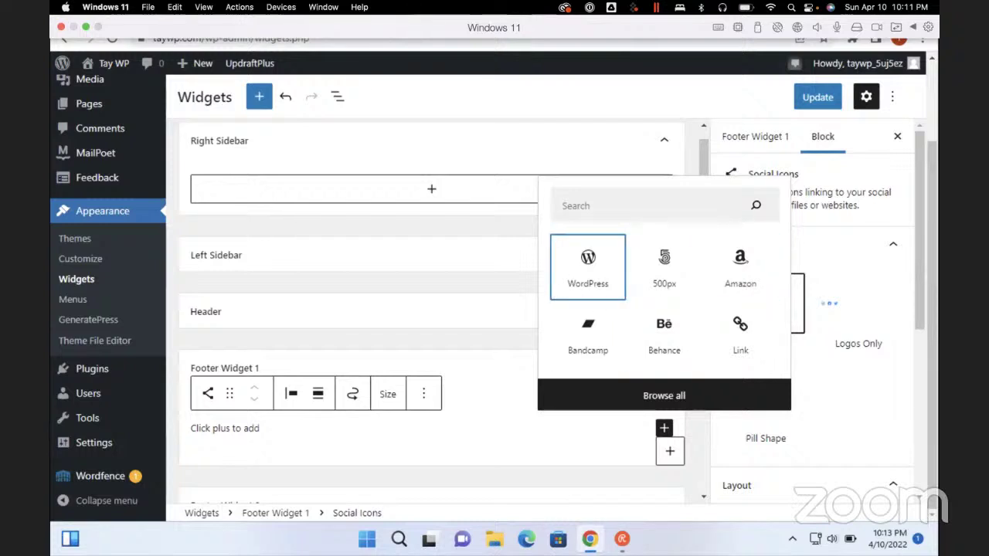
pyautogui.press('Tab')
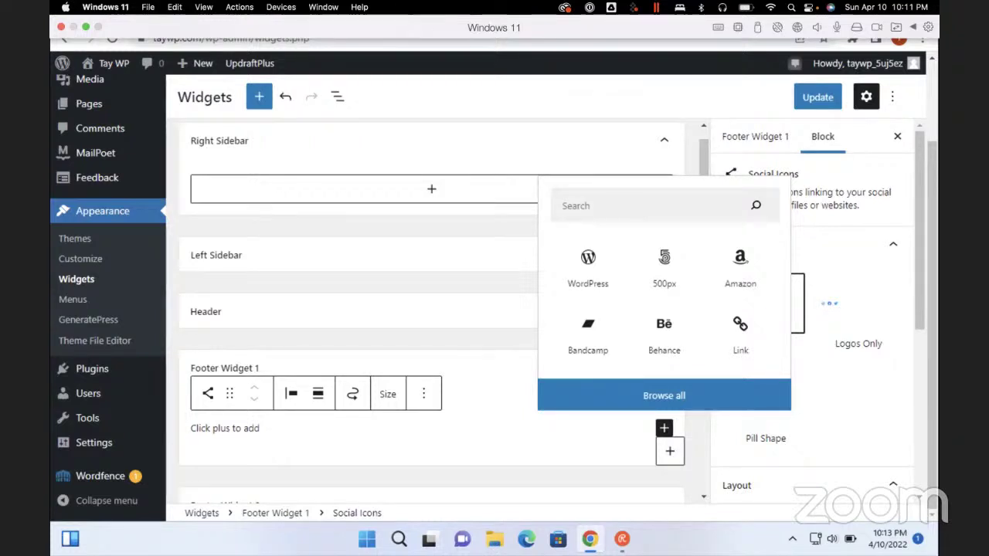
pyautogui.scroll(2, 108, 309)
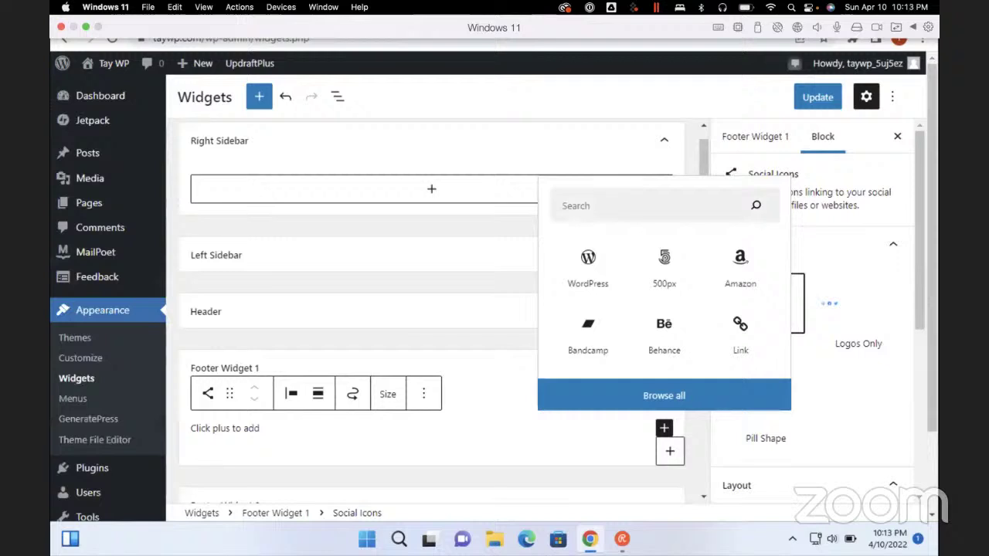
pyautogui.scroll(-5, 811, 309)
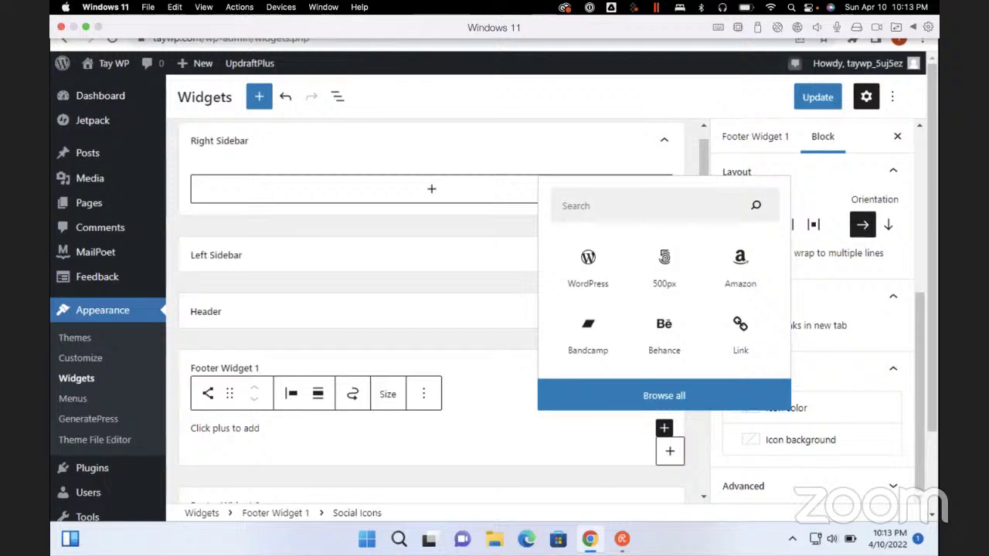
pyautogui.scroll(4, 815, 325)
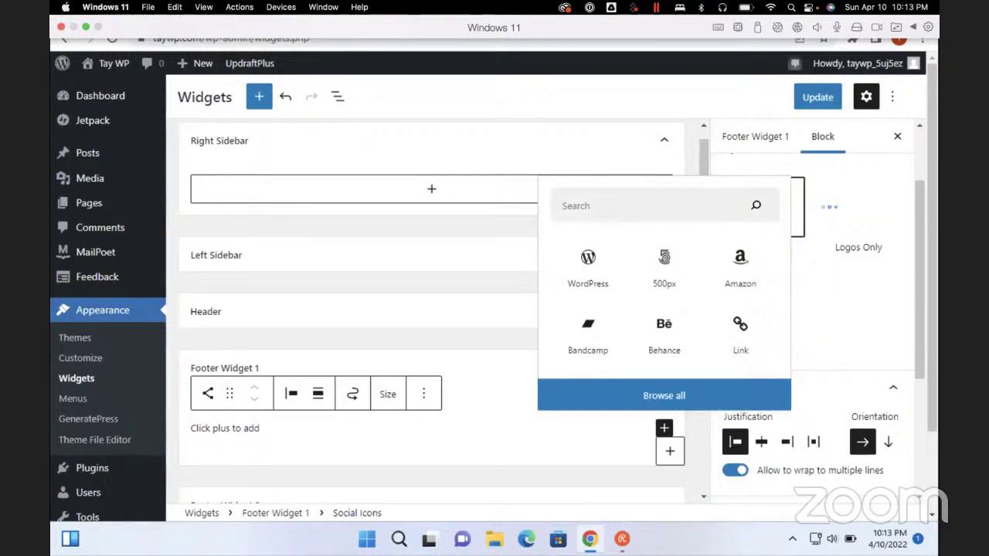
pyautogui.press('Escape')
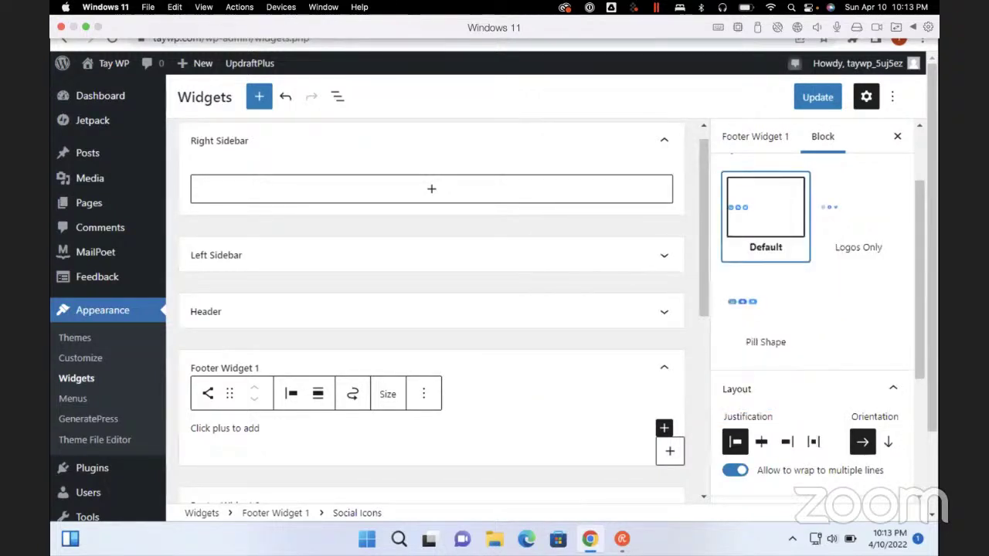
pyautogui.scroll(3, 815, 309)
pyautogui.scroll(-4, 815, 309)
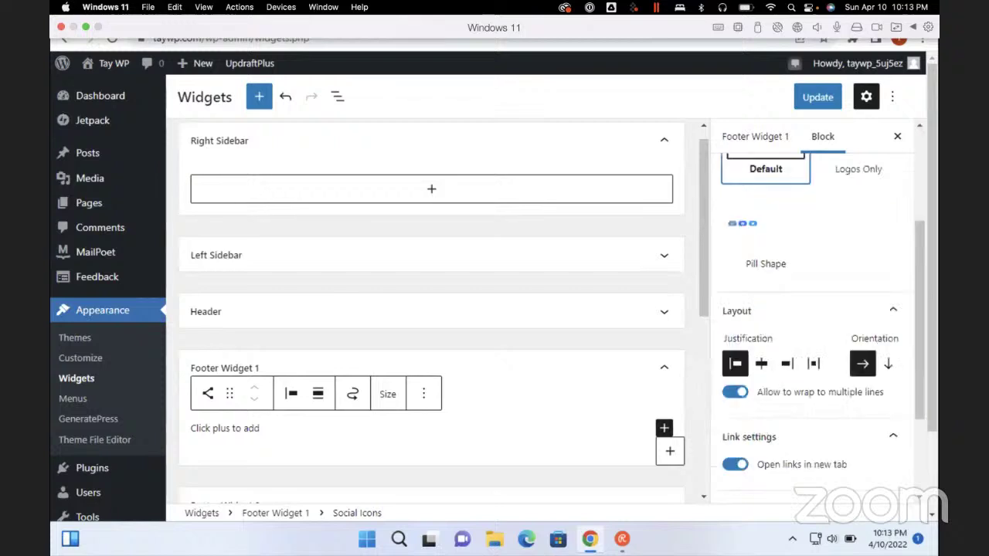
pyautogui.scroll(4, 815, 309)
pyautogui.press('Tab')
pyautogui.press('Tab')
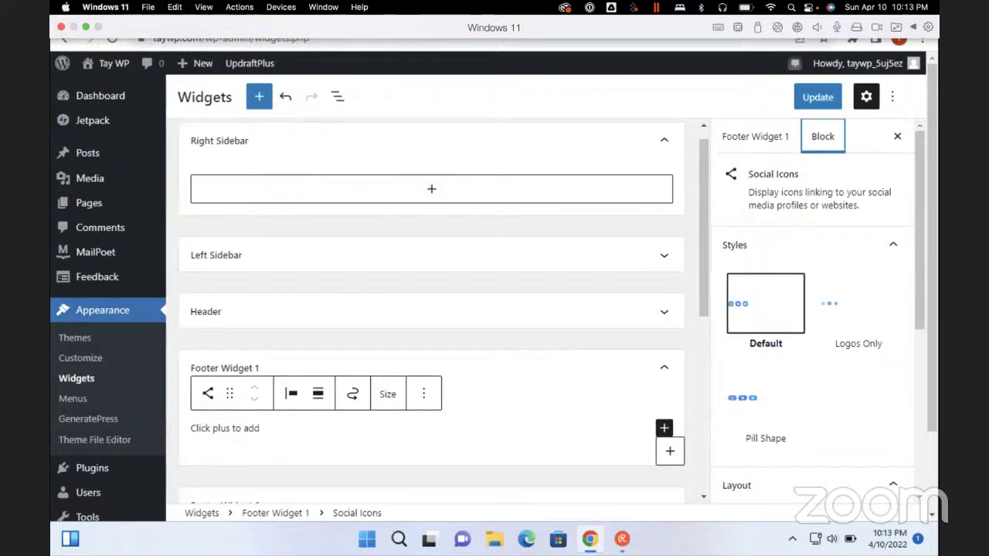
pyautogui.press('Tab')
pyautogui.press('Tab')
pyautogui.press('Tab')
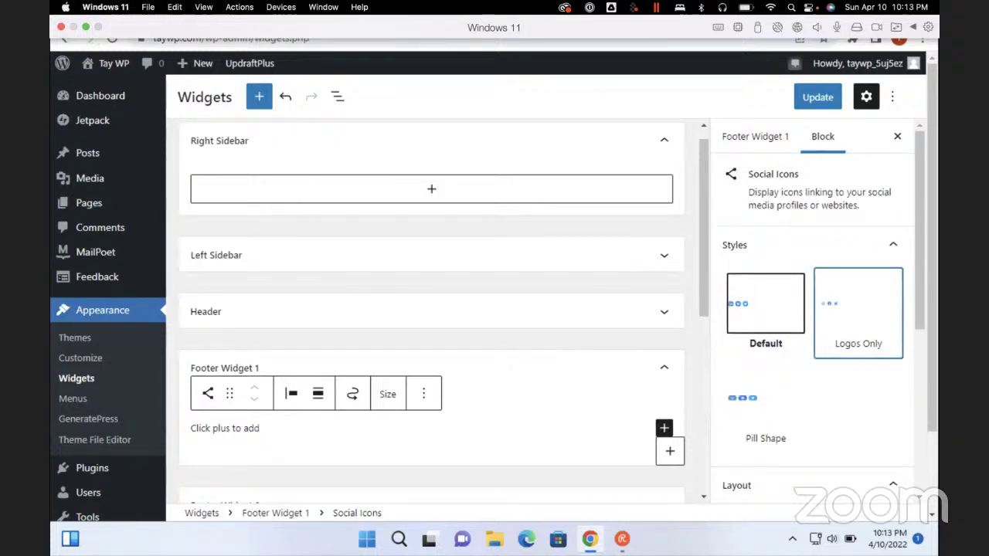
pyautogui.scroll(-3, 816, 309)
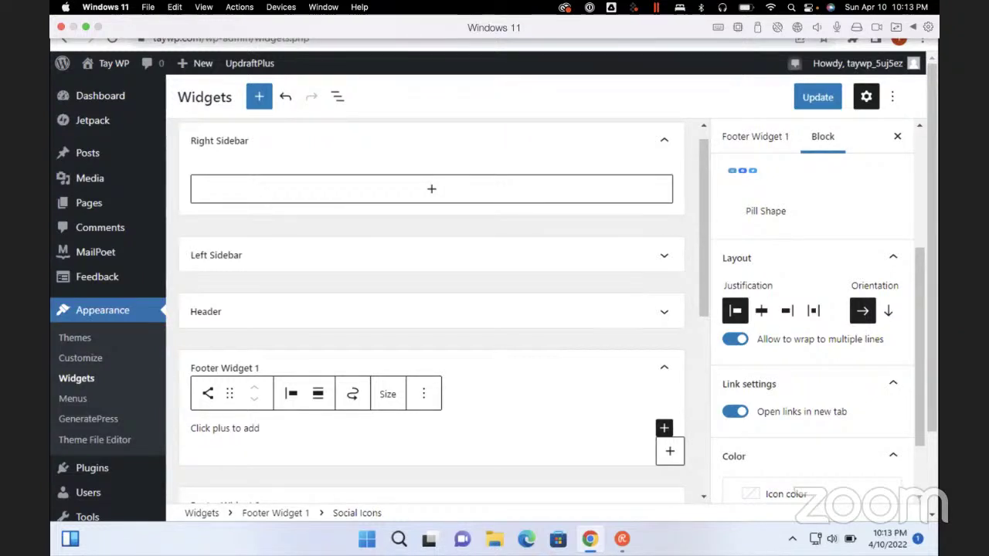
pyautogui.scroll(-1, 811, 309)
pyautogui.scroll(5, 811, 309)
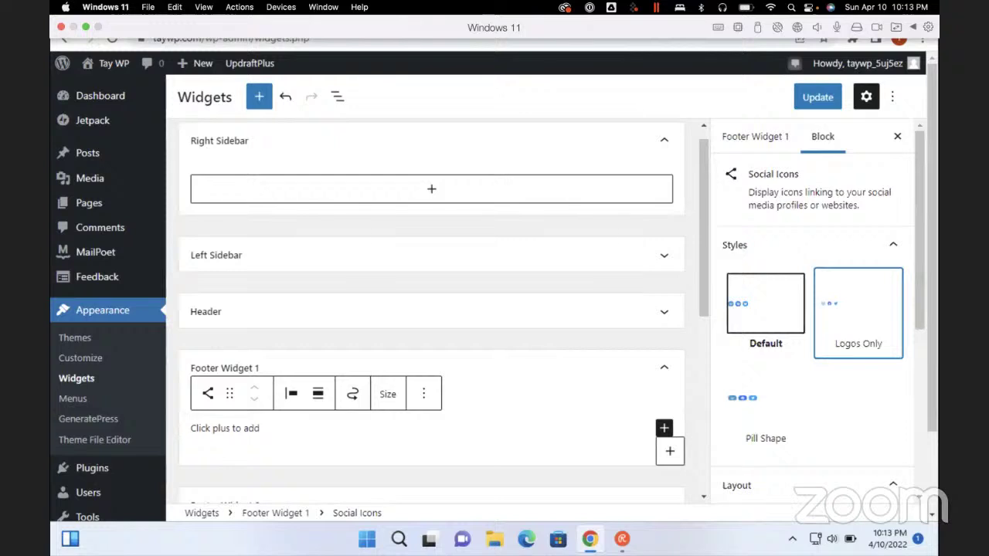
pyautogui.scroll(-1, 109, 309)
pyautogui.scroll(1, 109, 309)
pyautogui.scroll(-3, 786, 312)
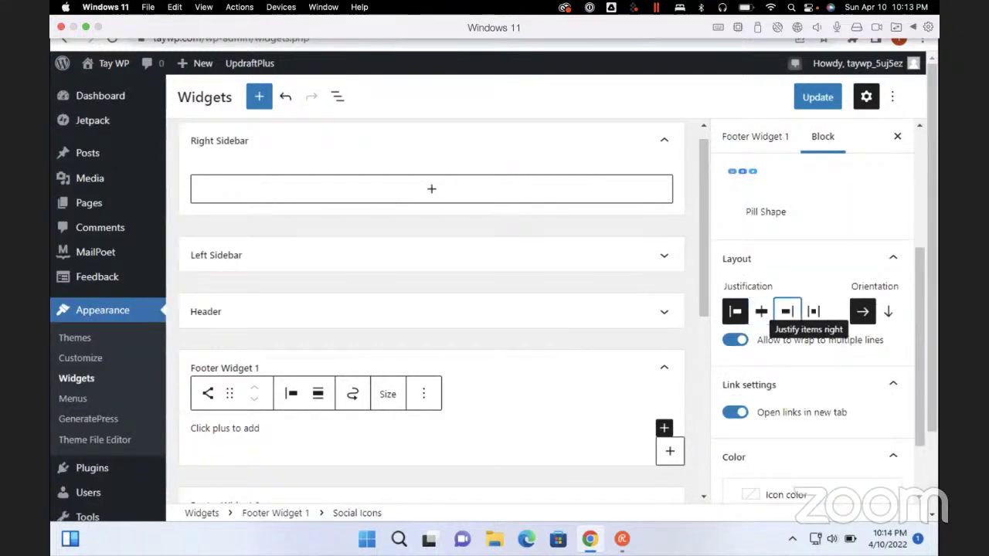
pyautogui.scroll(3, 787, 312)
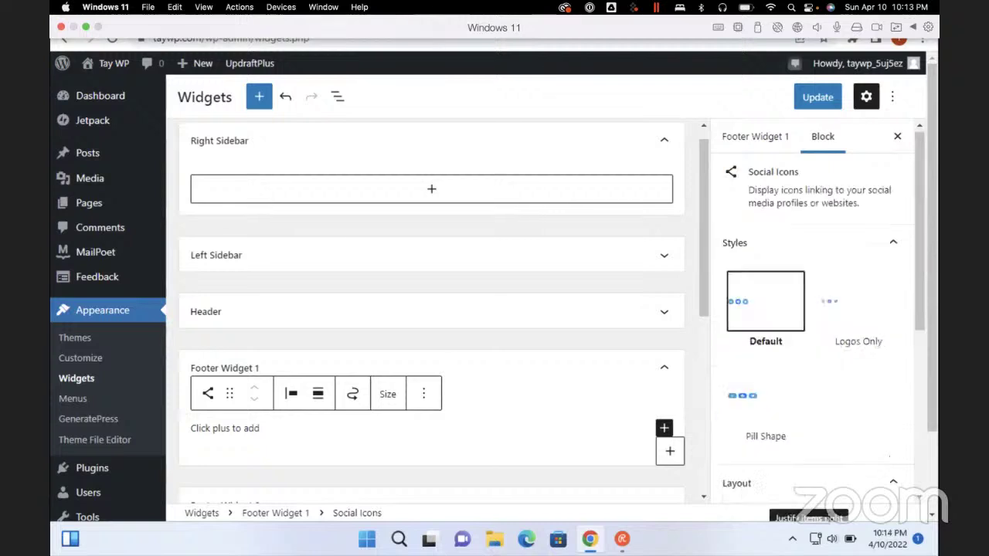
pyautogui.scroll(-5, 431, 309)
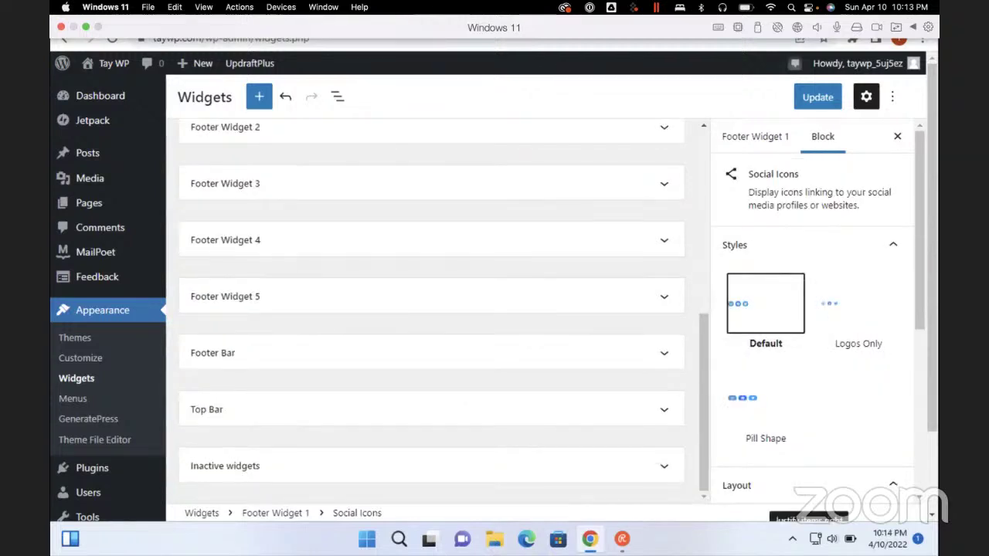
pyautogui.scroll(3, 431, 309)
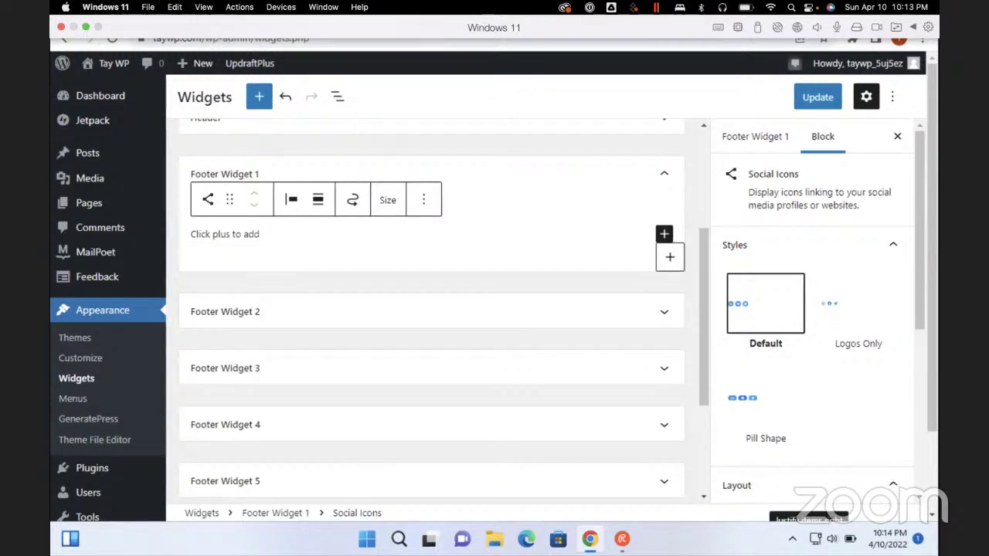
pyautogui.scroll(3, 431, 309)
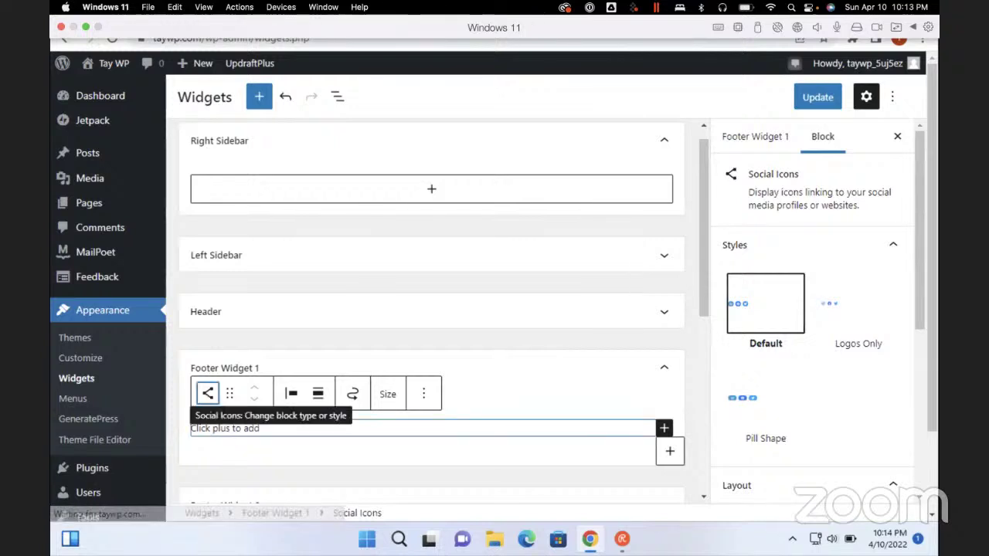
# Review the Social Icons block's Transform and Styles choices, keeping the Default style
pyautogui.click(208, 394)
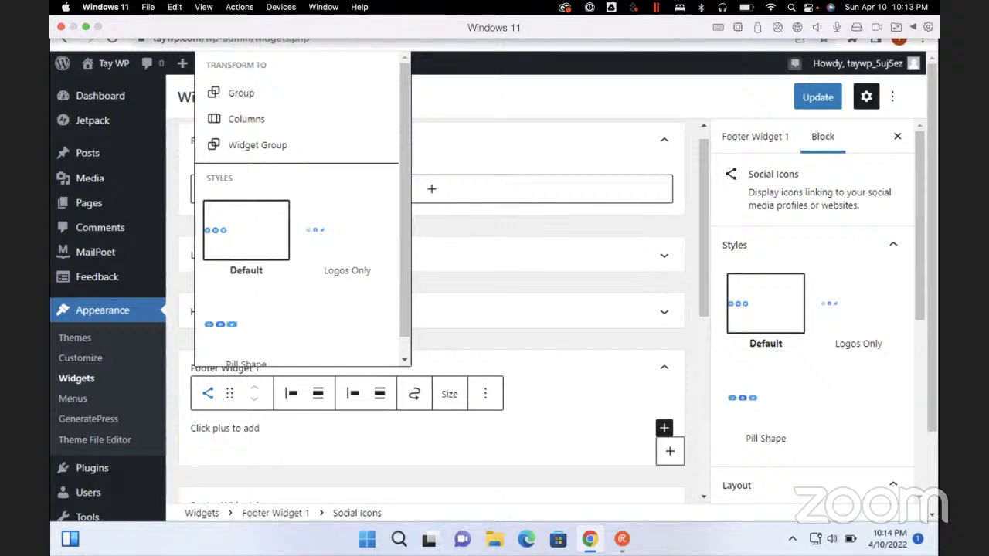
pyautogui.scroll(-1, 301, 209)
pyautogui.scroll(-3, 108, 309)
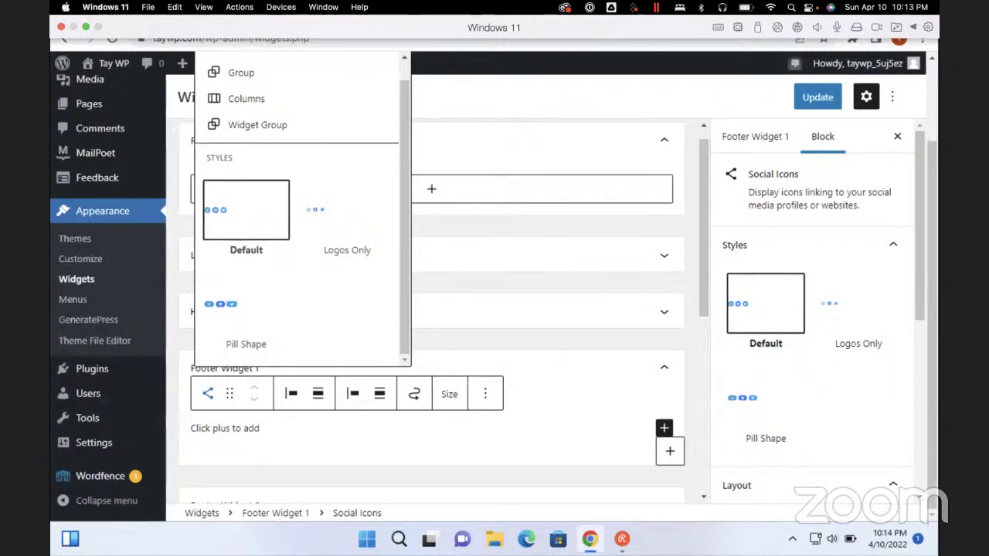
pyautogui.scroll(3, 108, 309)
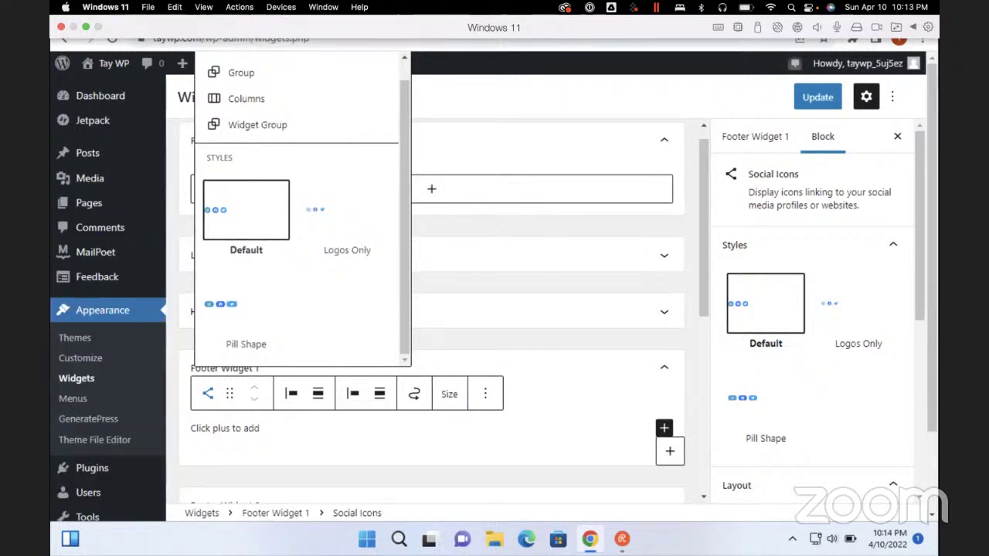
pyautogui.scroll(-3, 109, 309)
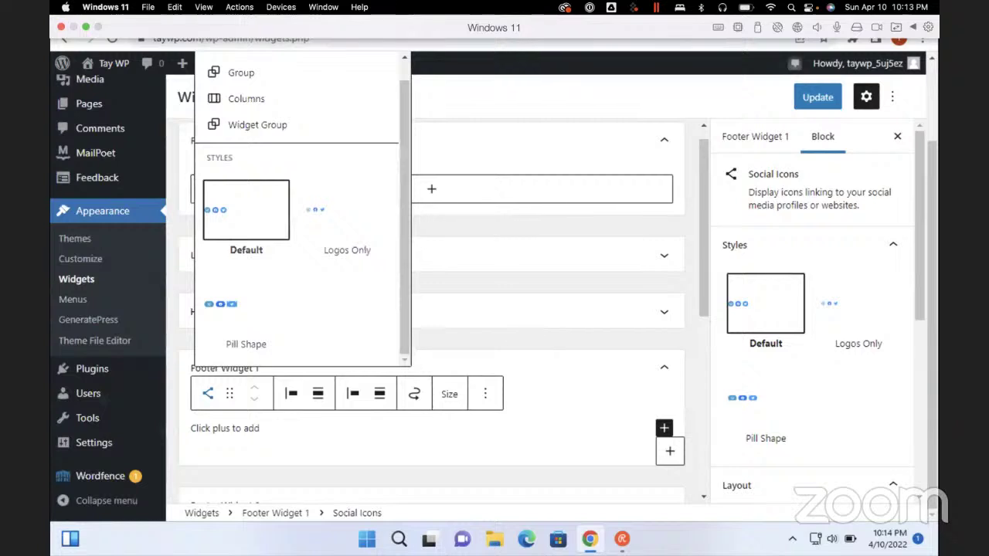
pyautogui.scroll(3, 108, 309)
pyautogui.scroll(-5, 811, 310)
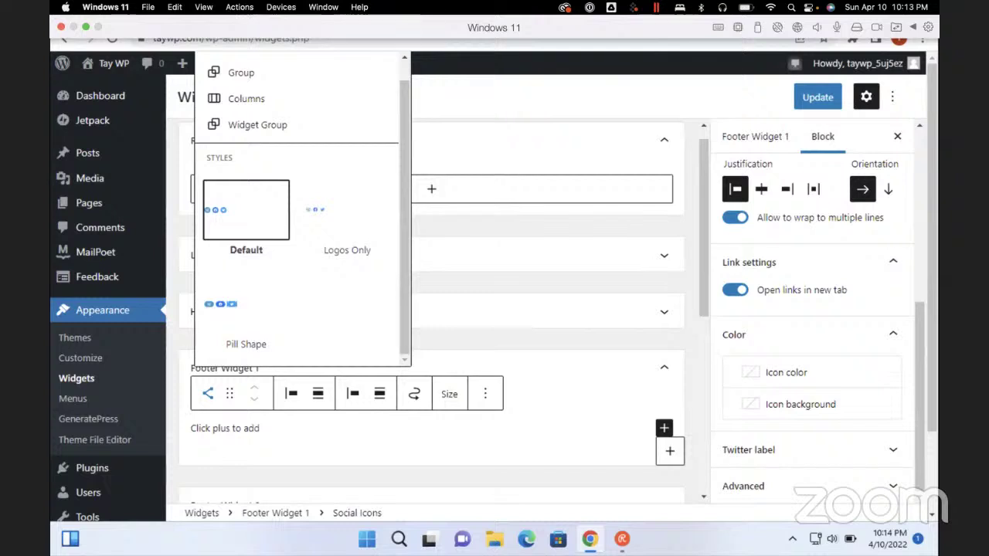
pyautogui.scroll(5, 811, 309)
pyautogui.scroll(1, 433, 309)
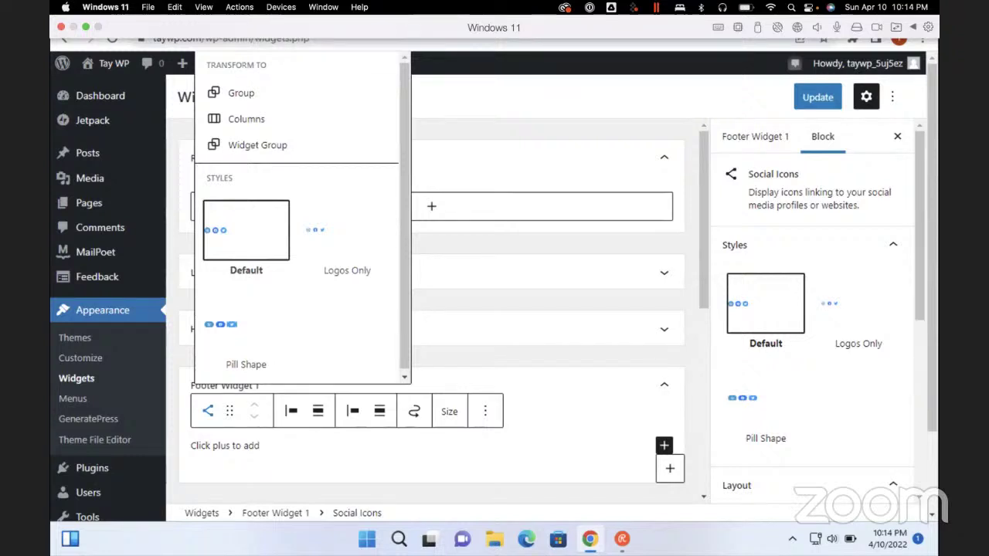
pyautogui.scroll(-3, 432, 309)
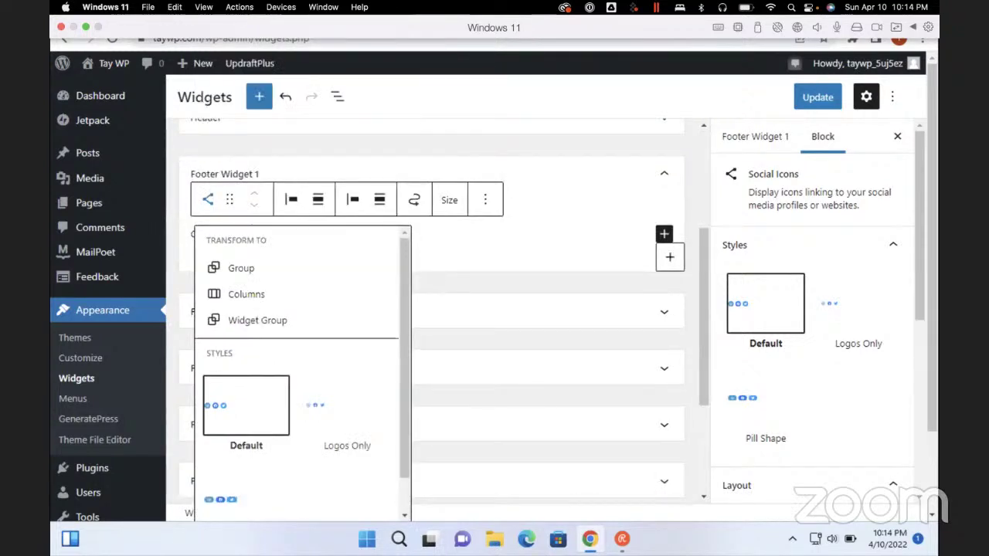
pyautogui.scroll(-3, 432, 309)
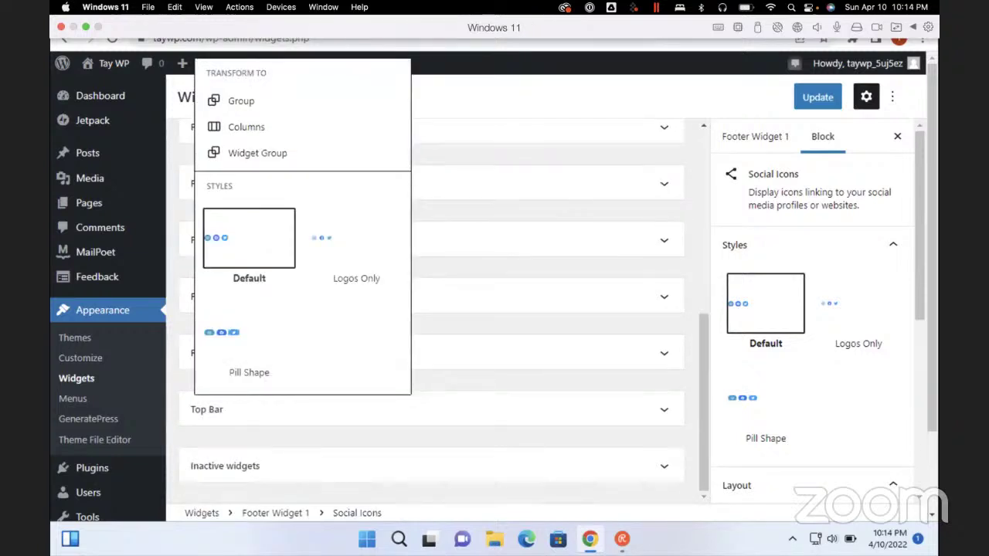
pyautogui.scroll(-3, 815, 309)
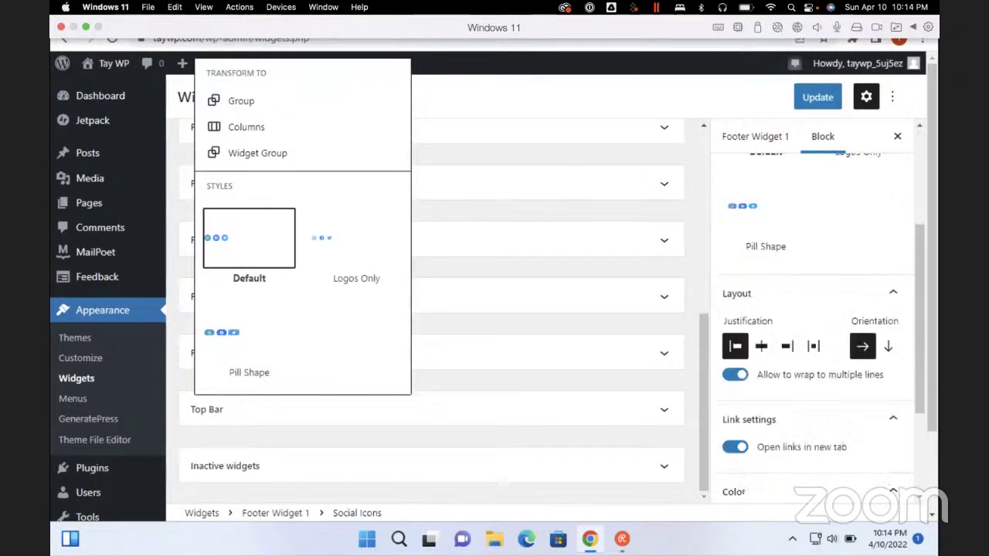
pyautogui.scroll(3, 815, 309)
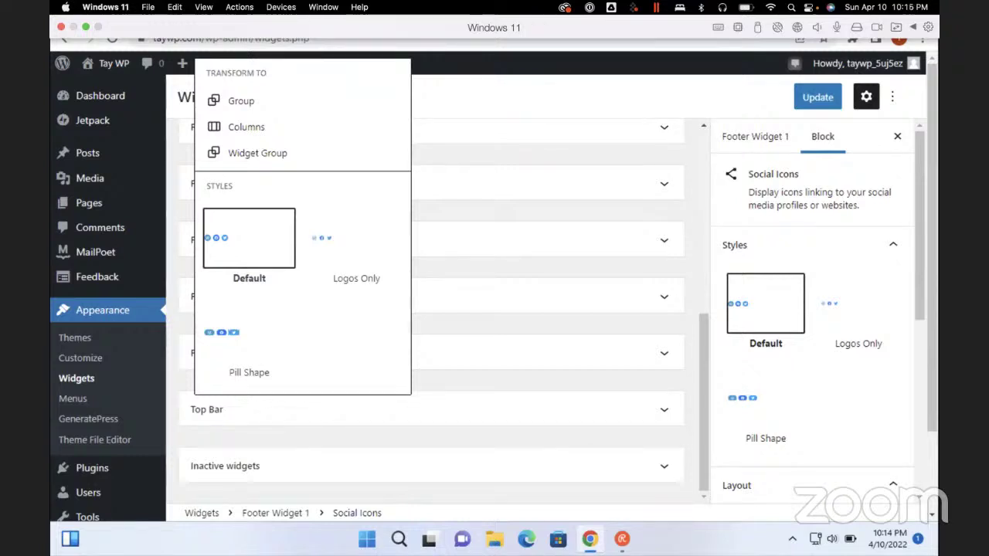
# Search the page for 'add', then save the widget changes with Ctrl+S
pyautogui.hotkey('ctrl', 'f')
pyautogui.write('add')
pyautogui.press('Escape')
pyautogui.scroll(-3, 812, 309)
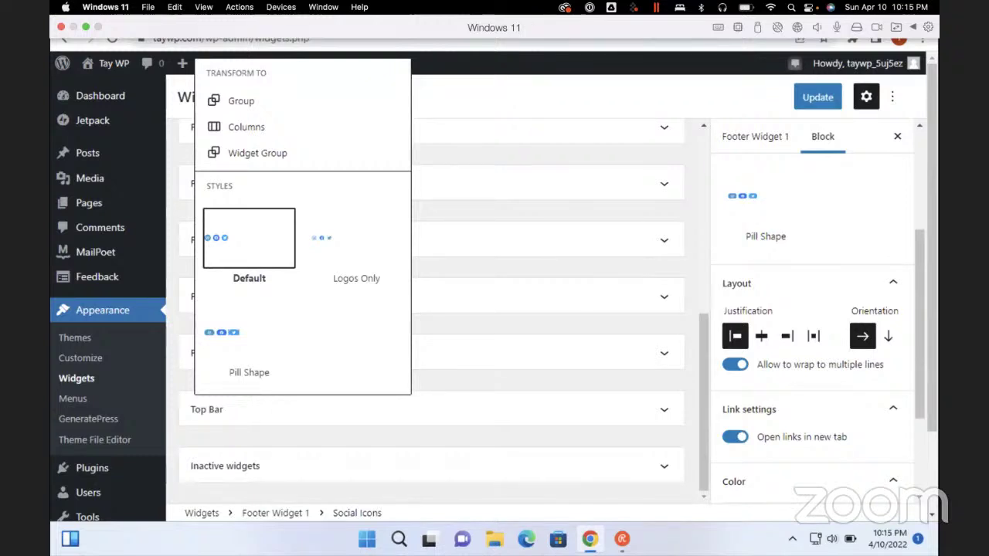
pyautogui.scroll(-3, 812, 325)
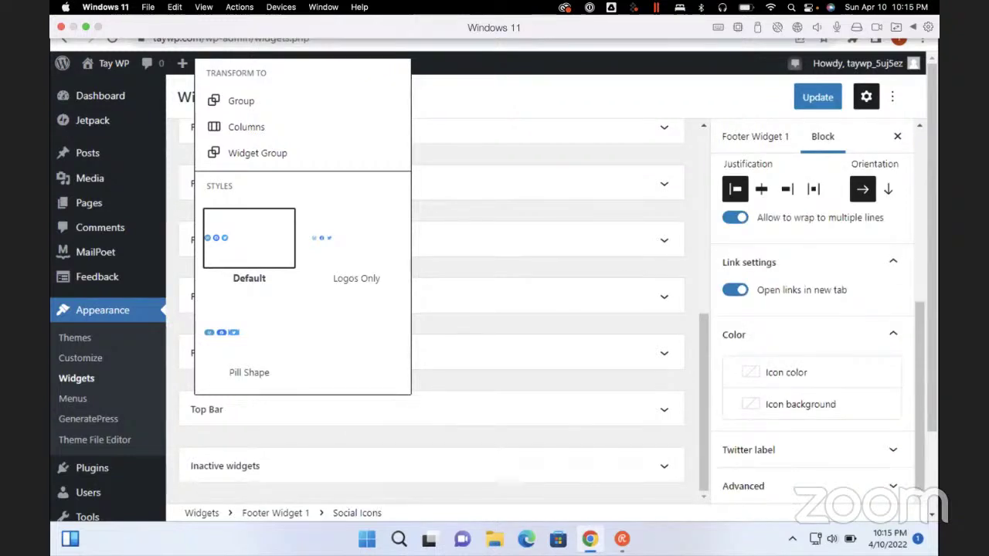
pyautogui.scroll(5, 811, 309)
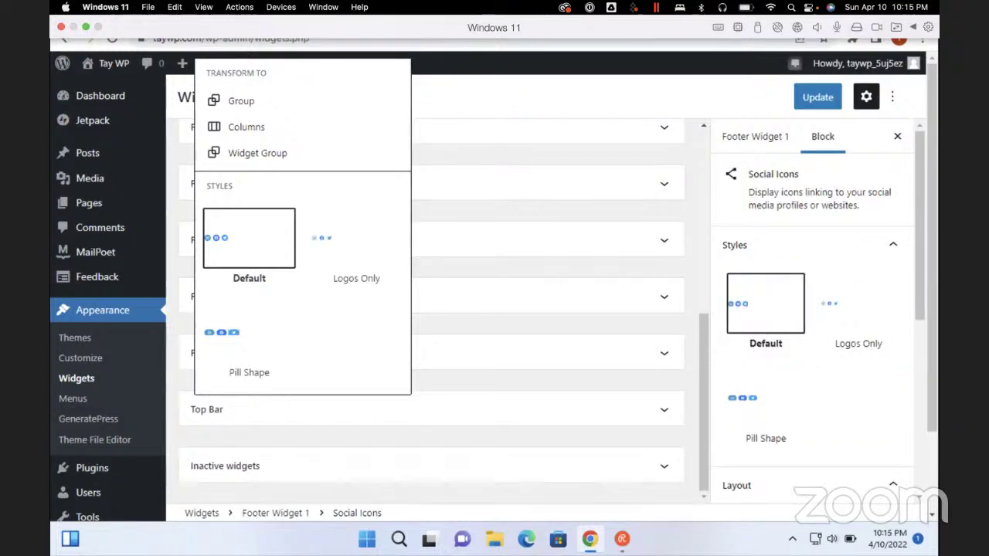
pyautogui.scroll(-3, 108, 309)
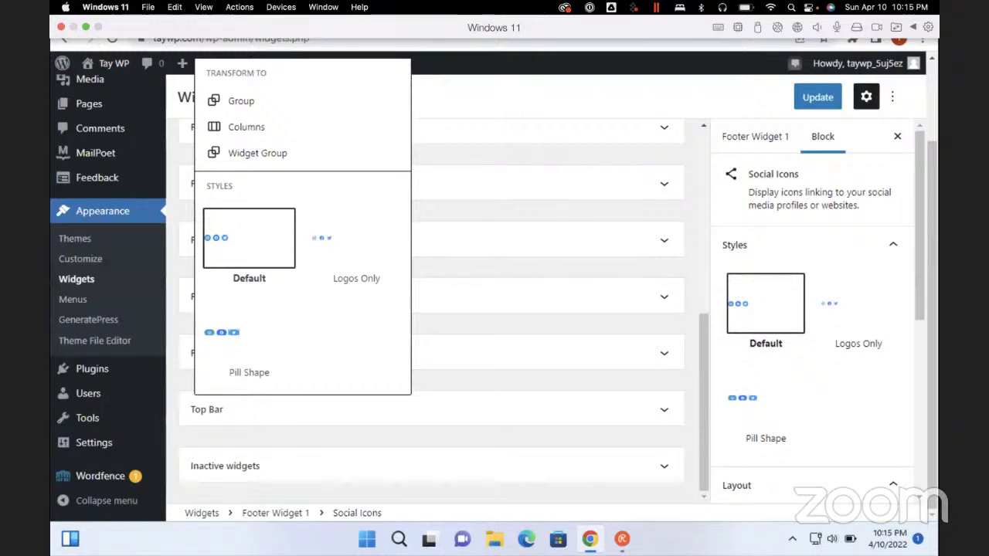
pyautogui.scroll(3, 108, 309)
pyautogui.scroll(-3, 108, 309)
pyautogui.hotkey('ctrl', 's')
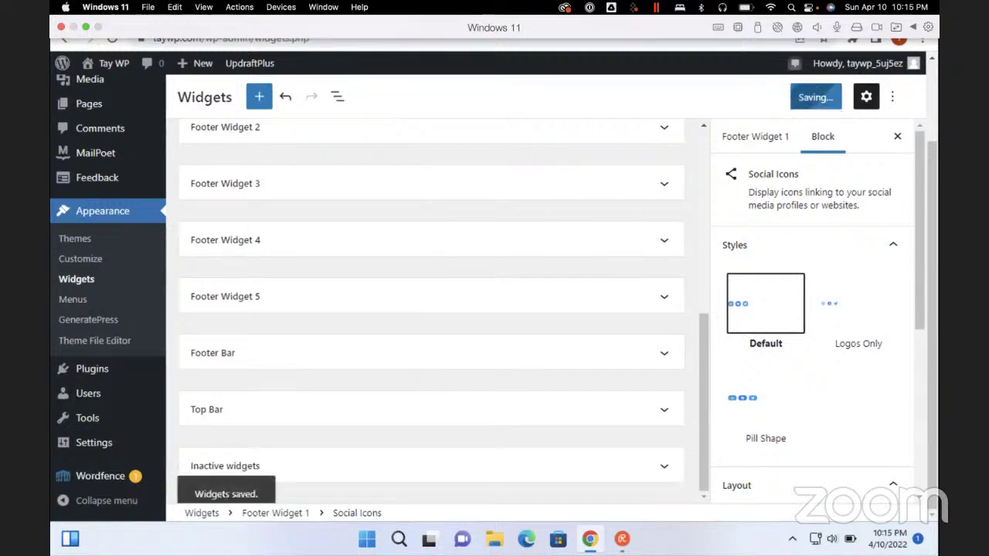
# Once the widgets are saved, glance through the editor's Options menu, close it, and open a new browser tab
pyautogui.press('Return')
pyautogui.press('Down')
pyautogui.press('Down')
pyautogui.press('Down')
pyautogui.press('Down')
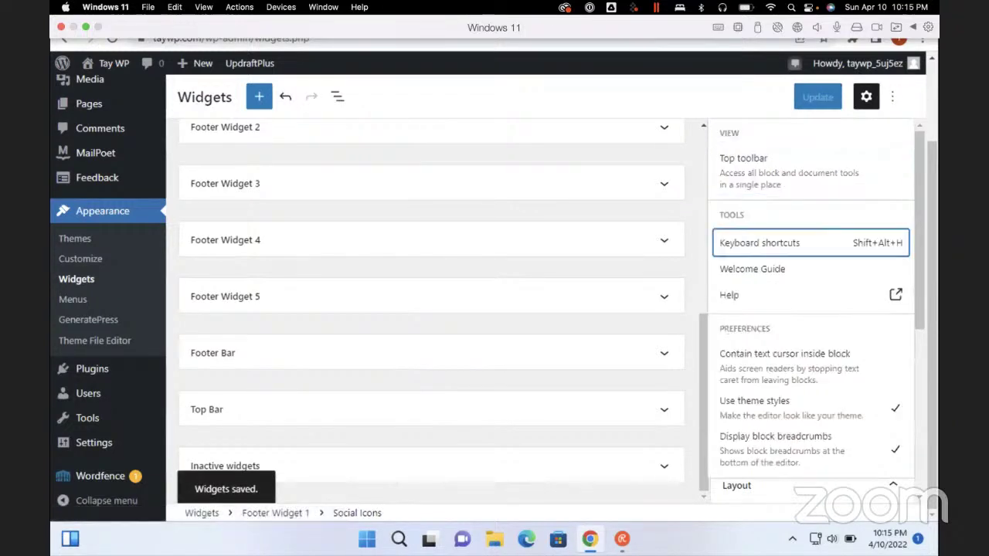
pyautogui.press('Down')
pyautogui.press('Down')
pyautogui.press('Down')
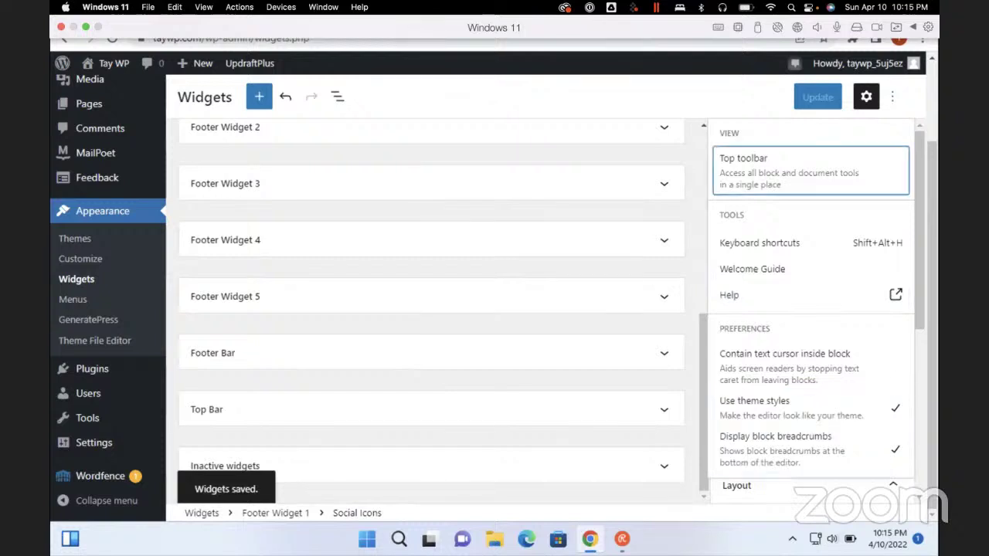
pyautogui.press('Escape')
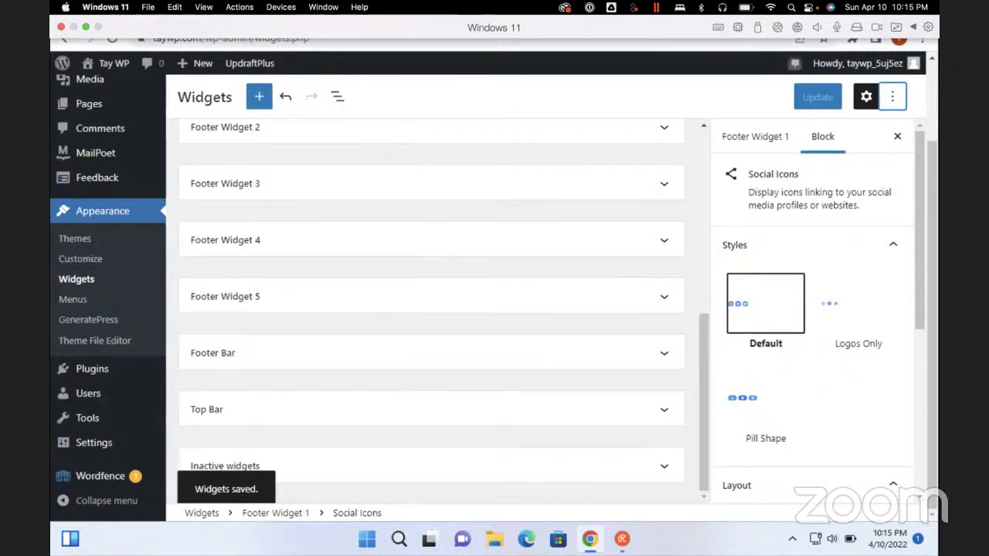
pyautogui.hotkey('alt', 'Tab')
pyautogui.hotkey('alt', 'Tab')
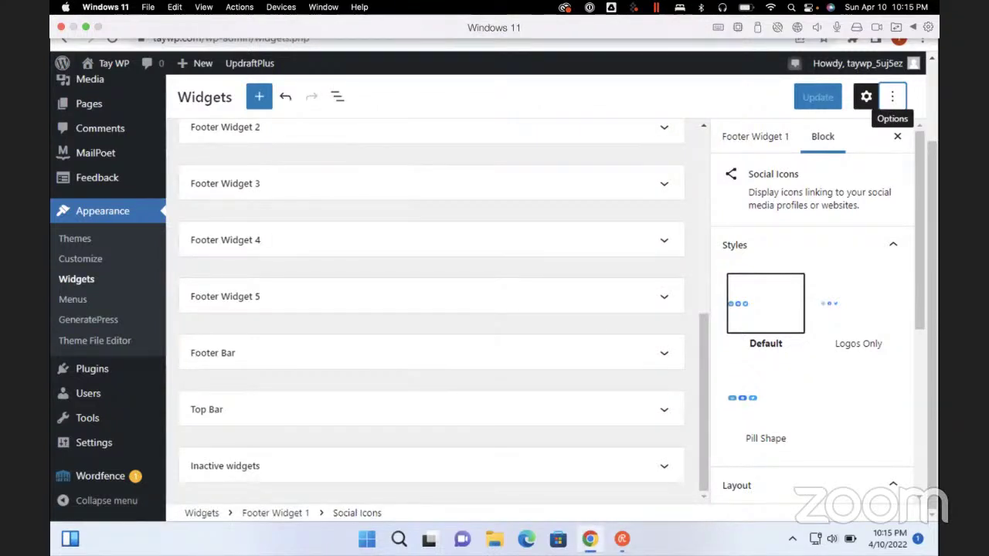
pyautogui.hotkey('ctrl', 't')
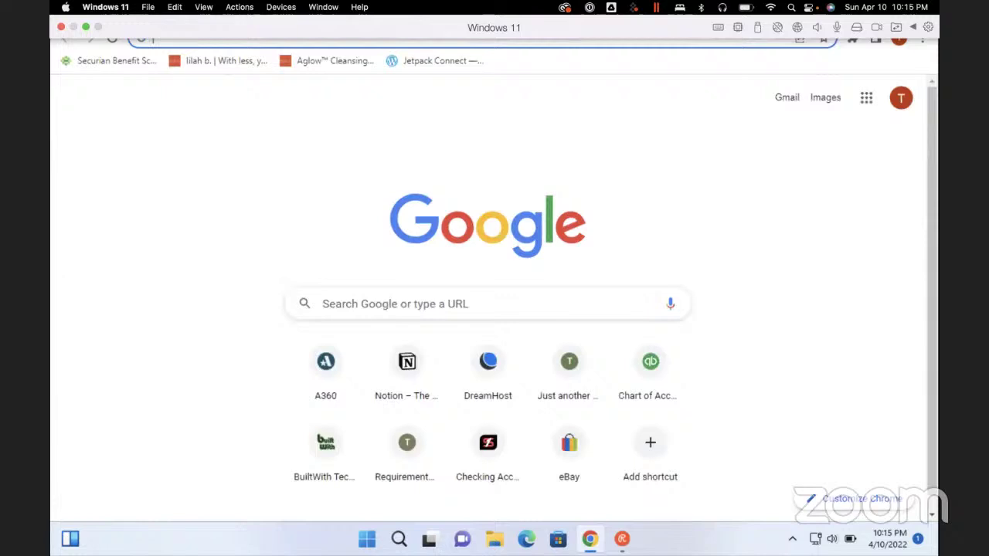
# Load taywp.com to check the live footer, then return to the Widgets admin page
pyautogui.write('taywp.com')
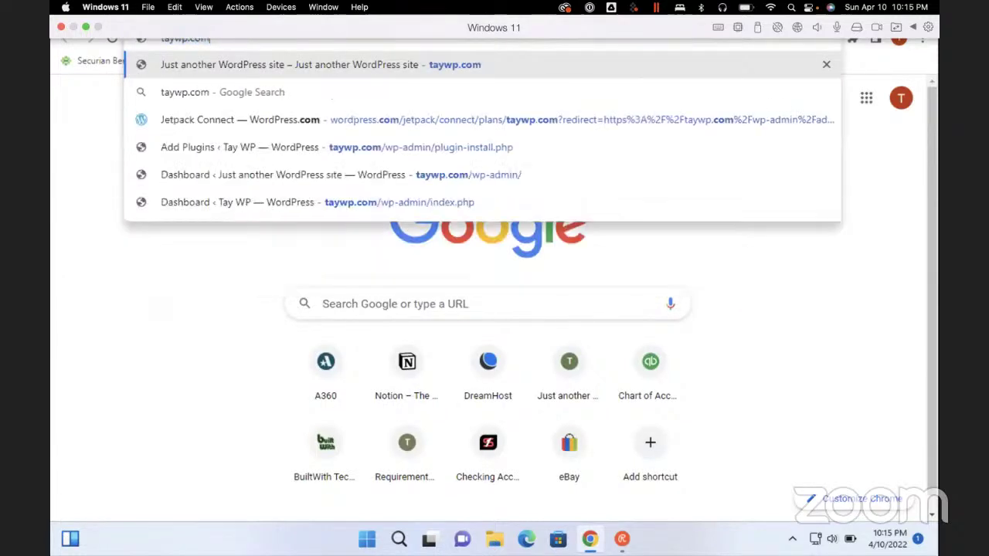
pyautogui.press('Return')
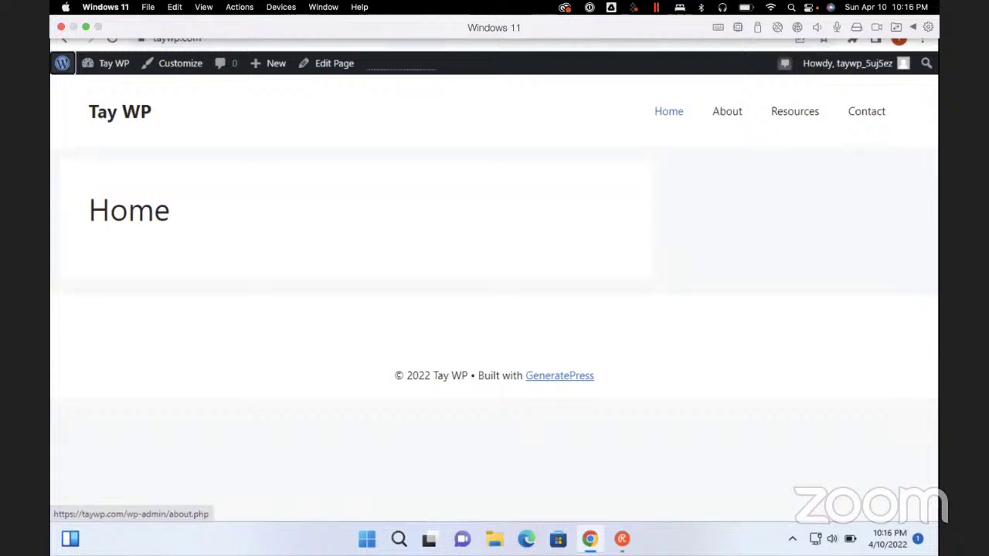
pyautogui.hotkey('alt', 'Left')
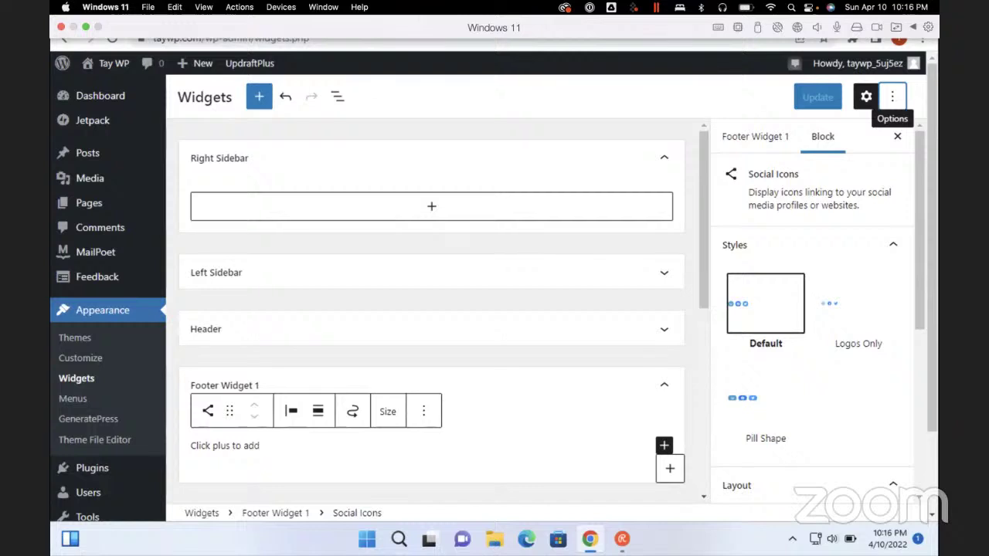
# Select Footer Widget 1's empty Social Icons block, view its block-type menu, and reload the Widgets page
pyautogui.click(231, 446)
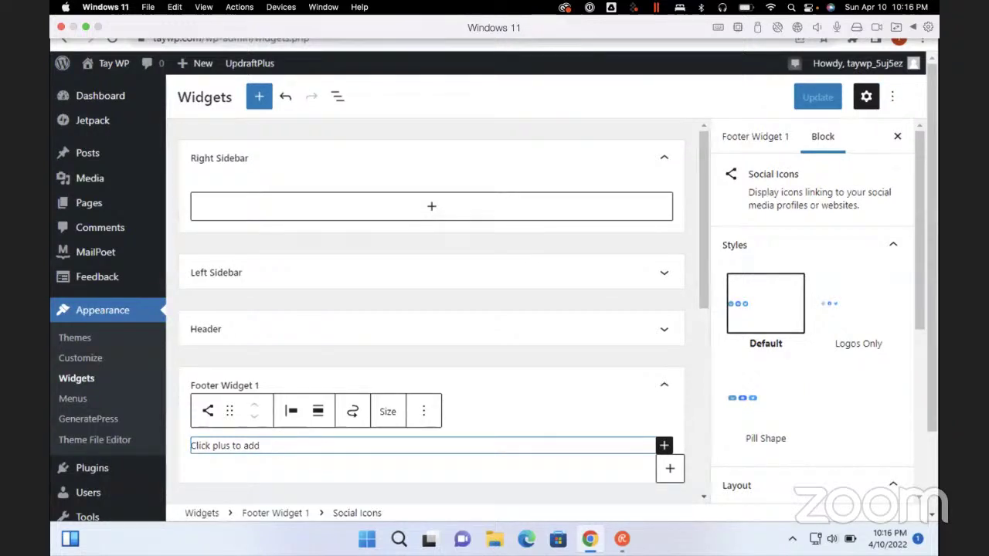
pyautogui.click(208, 412)
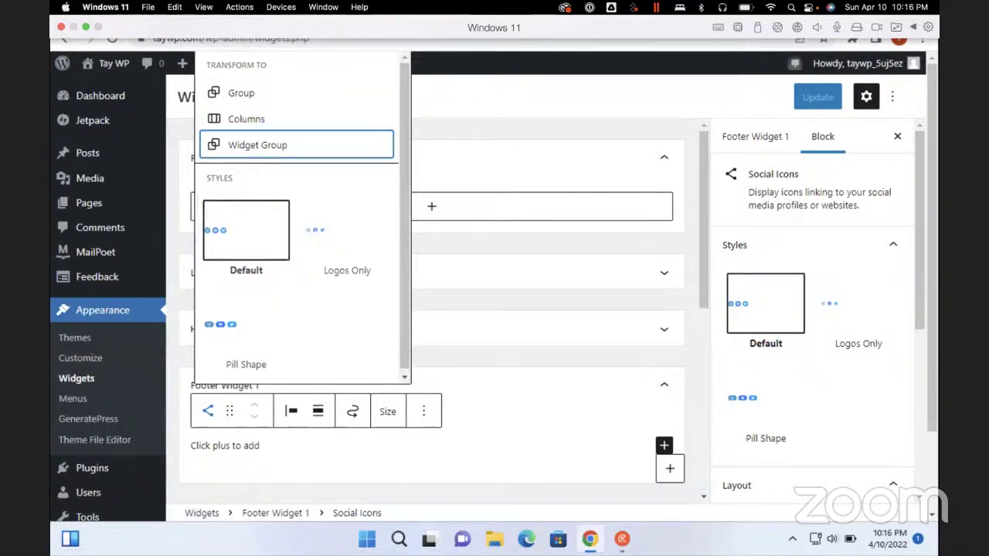
pyautogui.scroll(-1, 301, 216)
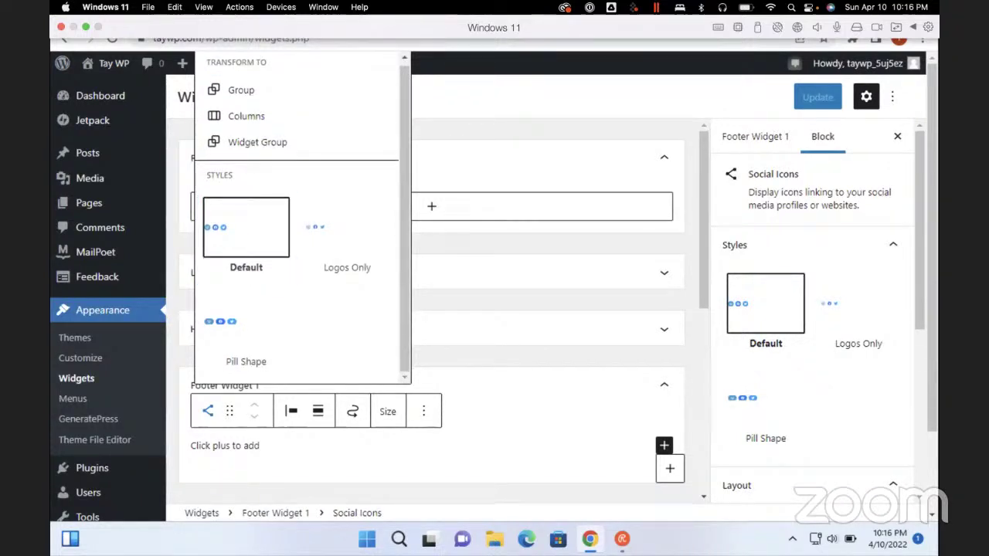
pyautogui.scroll(-2, 108, 325)
pyautogui.scroll(2, 109, 324)
pyautogui.scroll(-2, 108, 324)
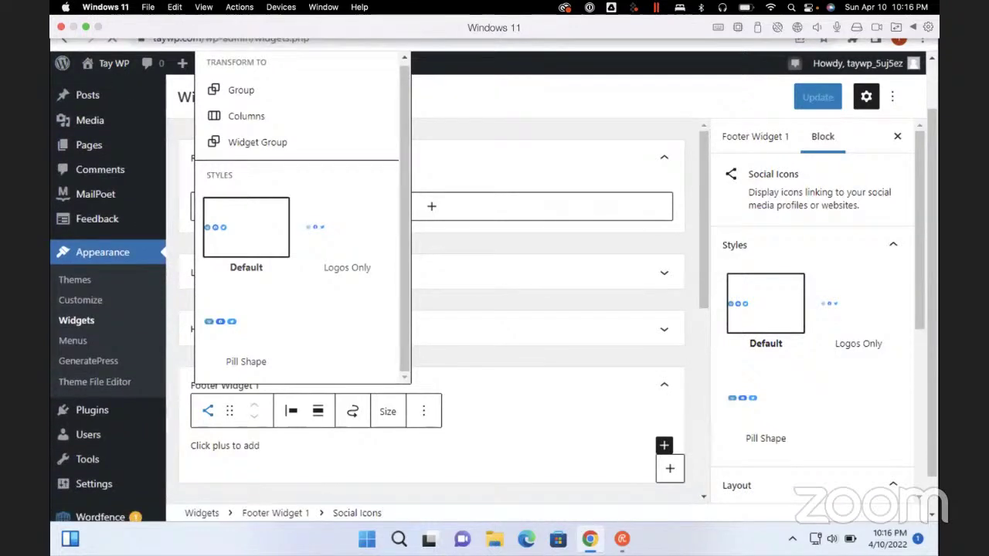
pyautogui.scroll(-2, 108, 324)
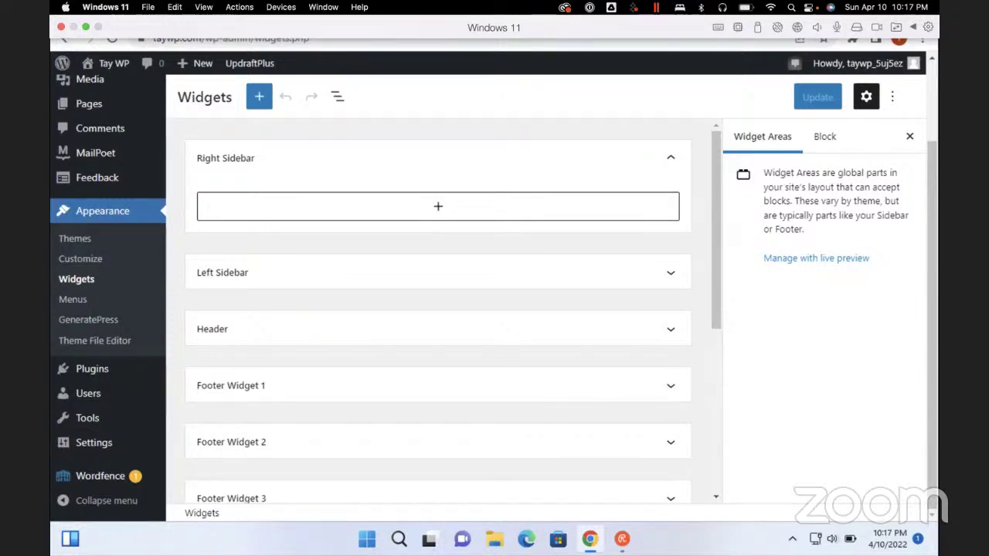
# Expand Footer Widget 2 and search the block inserter for 'subscribe', then clear the search
pyautogui.click(671, 442)
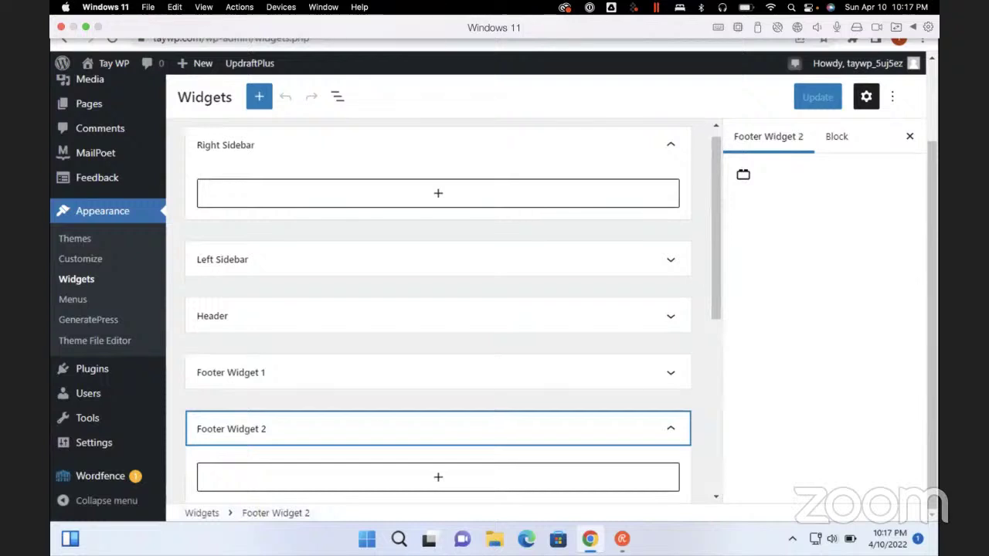
pyautogui.click(438, 477)
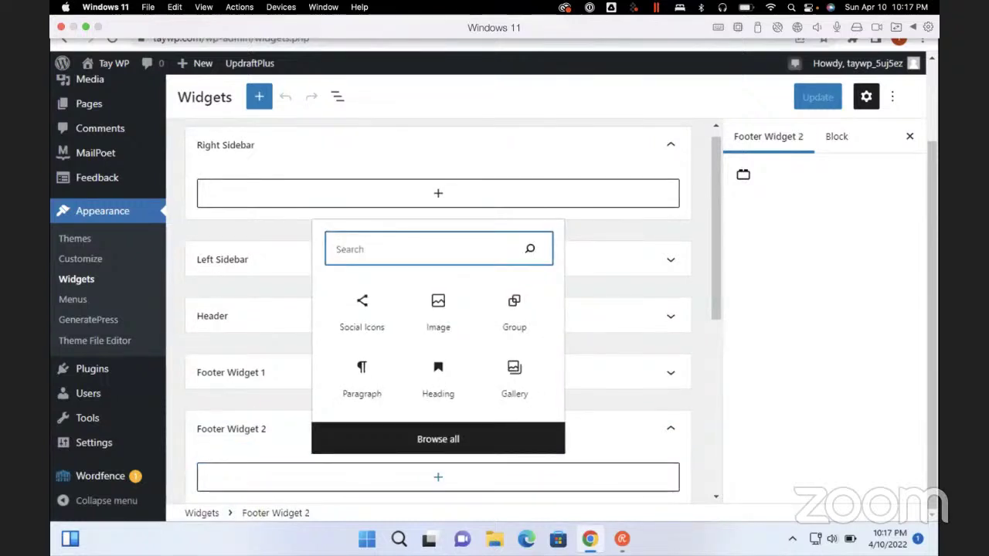
pyautogui.write('subscrib e')
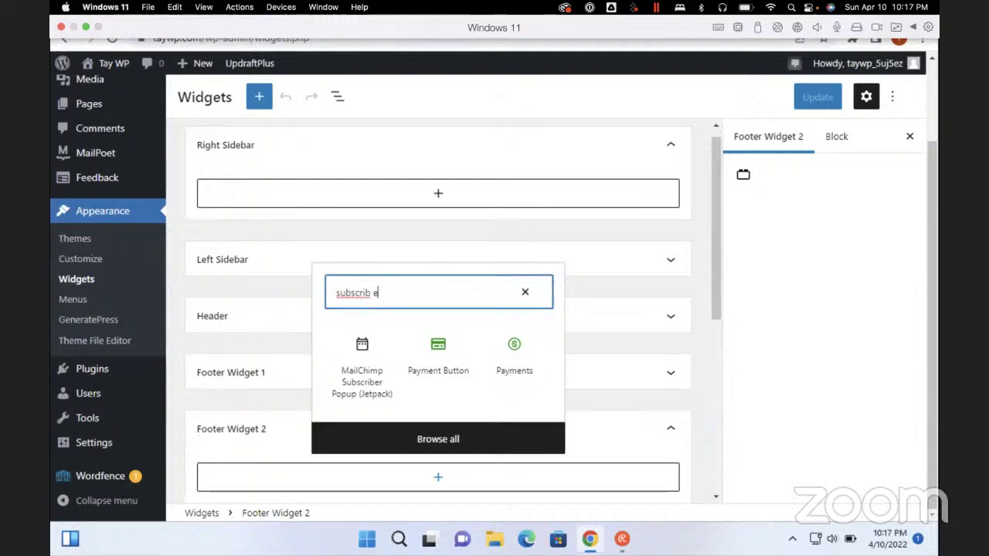
pyautogui.hotkey('ctrl', 'a')
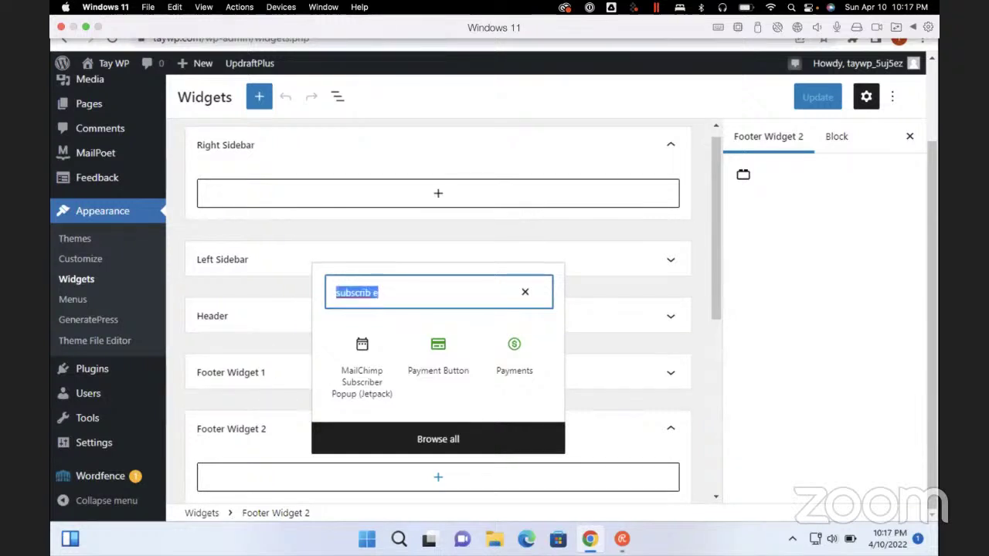
pyautogui.press('BackSpace')
pyautogui.write('subscribe')
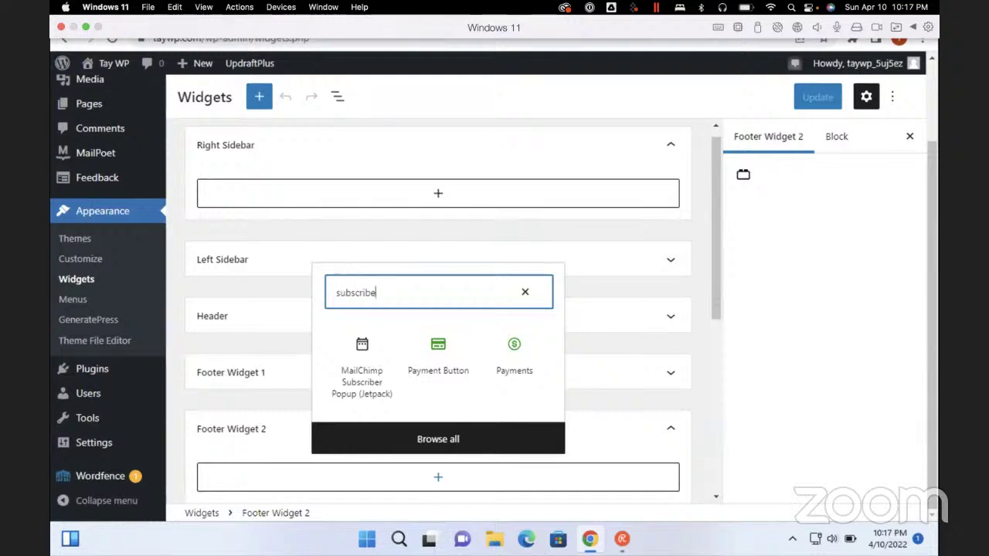
pyautogui.press('Tab')
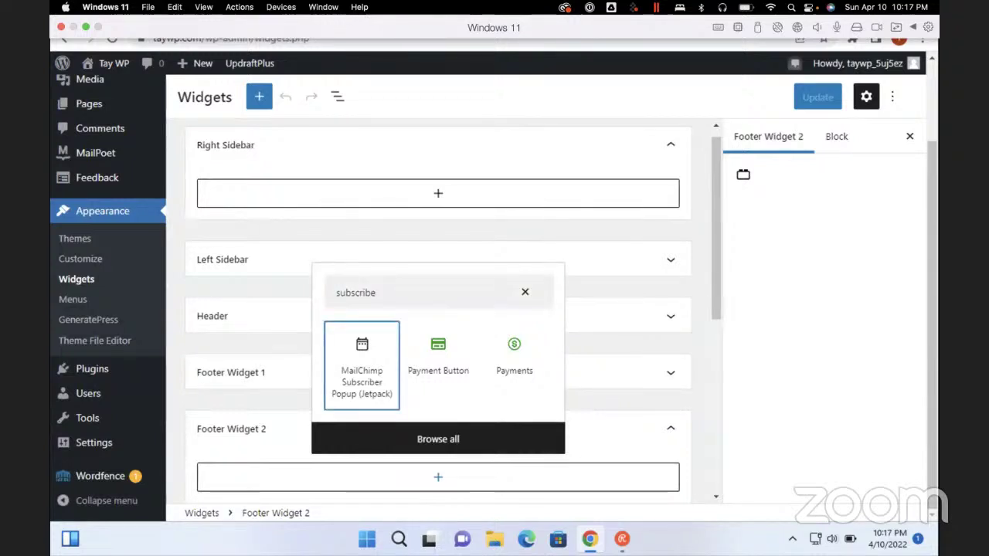
pyautogui.press('Right')
pyautogui.press('Right')
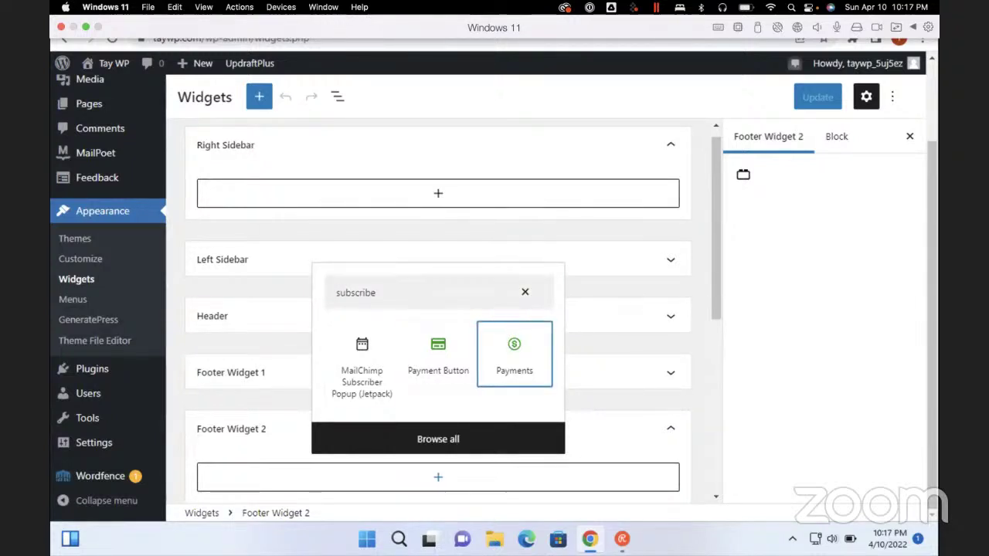
pyautogui.hotkey('ctrl', 'a')
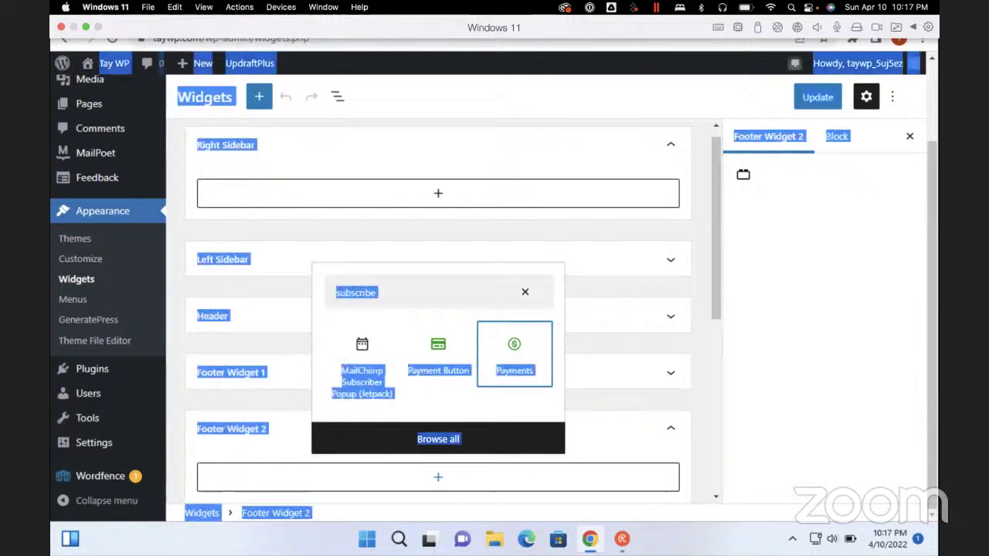
pyautogui.press('Left')
pyautogui.press('Left')
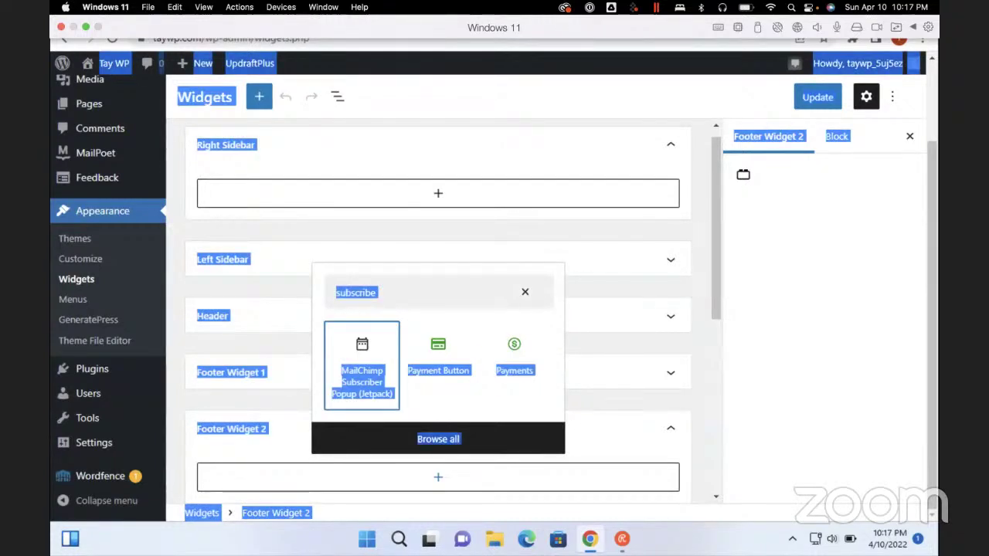
pyautogui.hotkey('shift', 'Tab')
pyautogui.hotkey('shift', 'Tab')
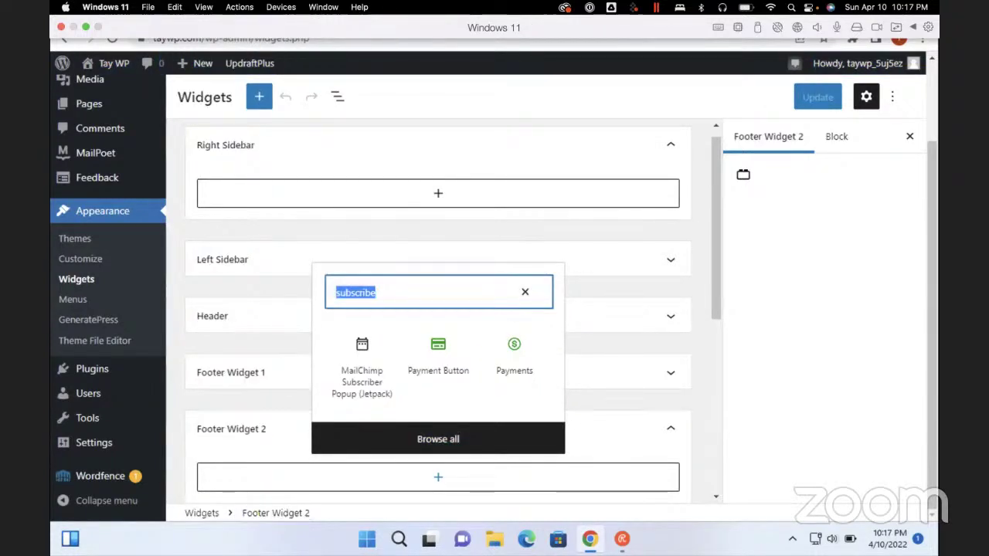
pyautogui.press('BackSpace')
# Search 'mail poe' and insert the MailPoet Subscription Form block
pyautogui.write('m')
pyautogui.press('BackSpace')
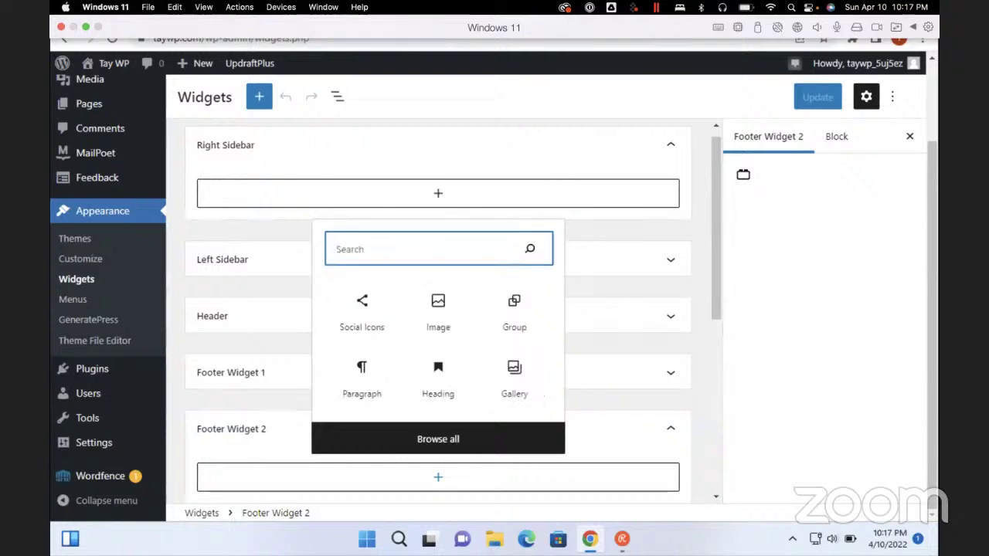
pyautogui.write('mail poe')
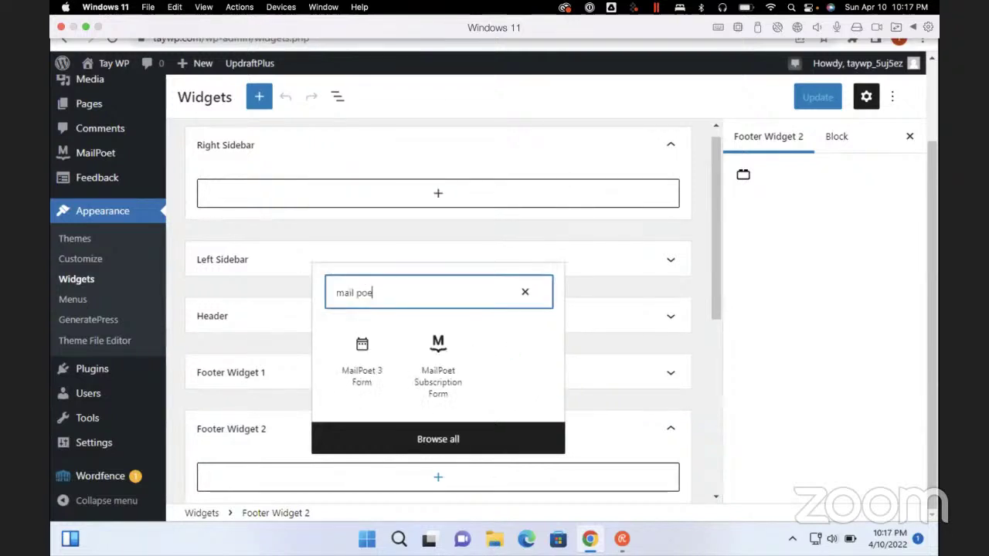
pyautogui.press('Tab')
pyautogui.press('Tab')
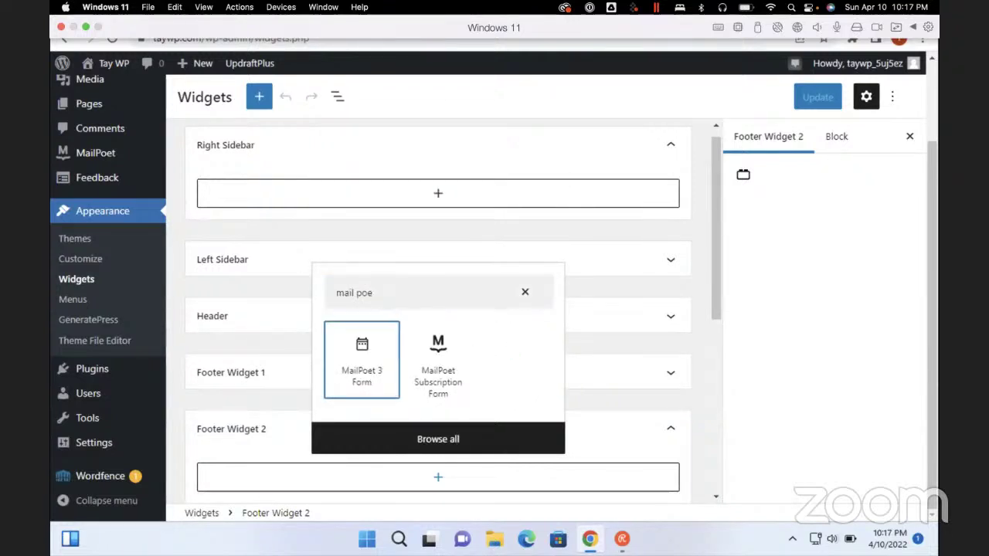
pyautogui.press('Right')
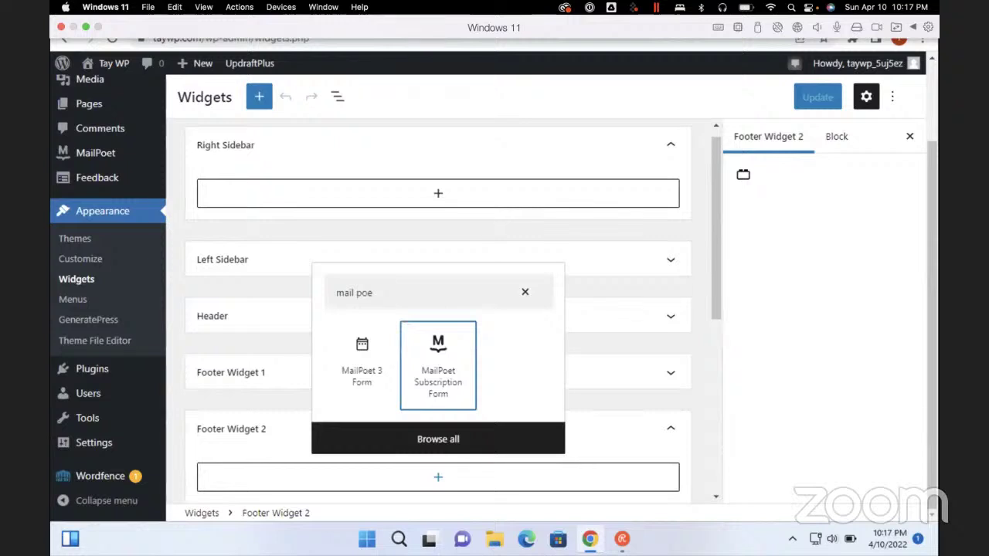
pyautogui.press('Return')
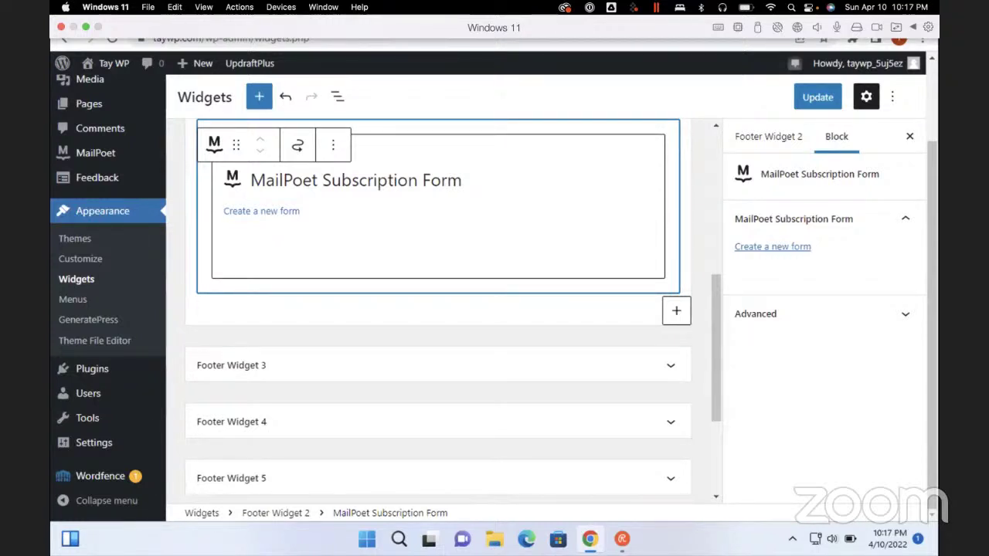
# Choose 'Create a new form' in the MailPoet Subscription Form block
pyautogui.click(261, 211)
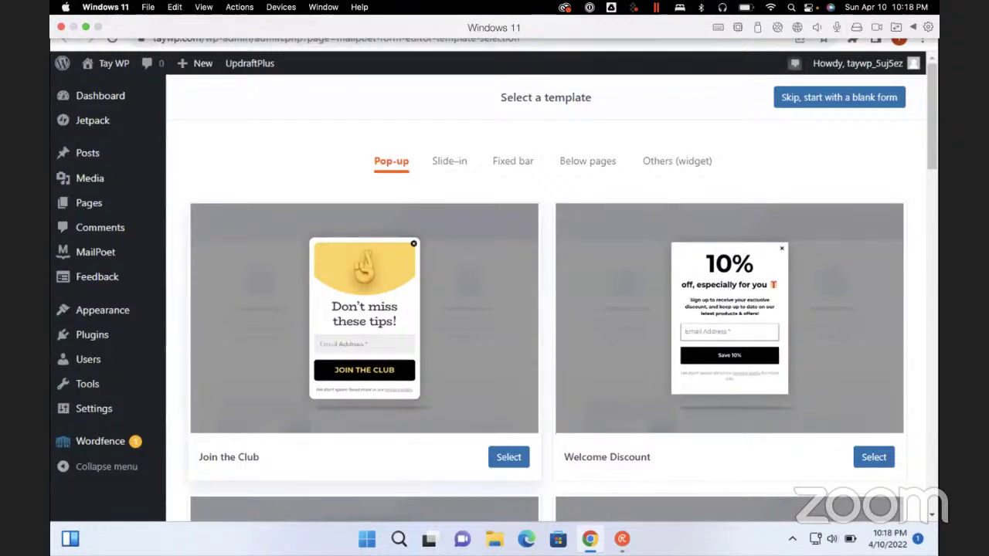
# Select the Newsletter Signup template from the MailPoet template grid
pyautogui.scroll(-4, 546, 309)
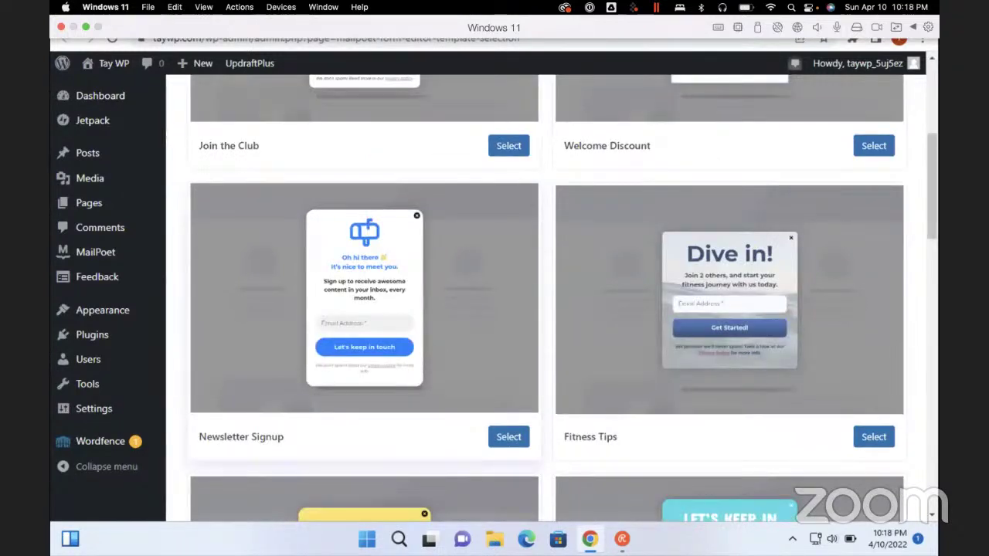
pyautogui.click(509, 436)
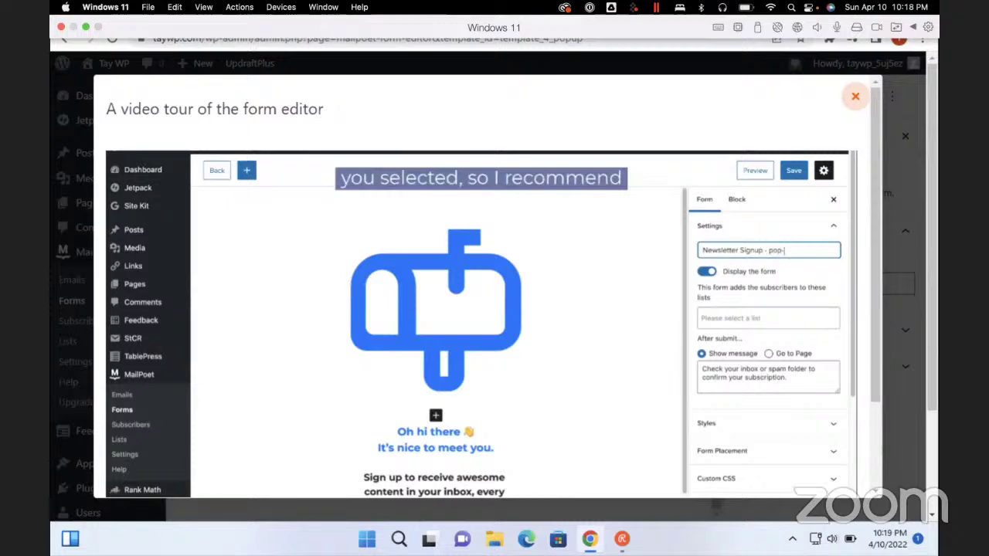
pyautogui.hotkey('ctrl', 'Left')
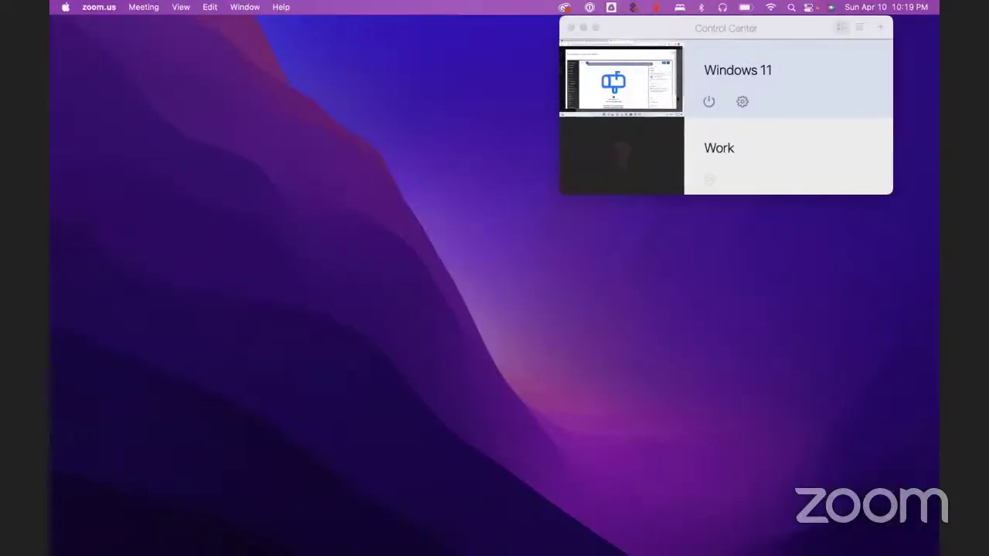
pyautogui.hotkey('ctrl', 'Right')
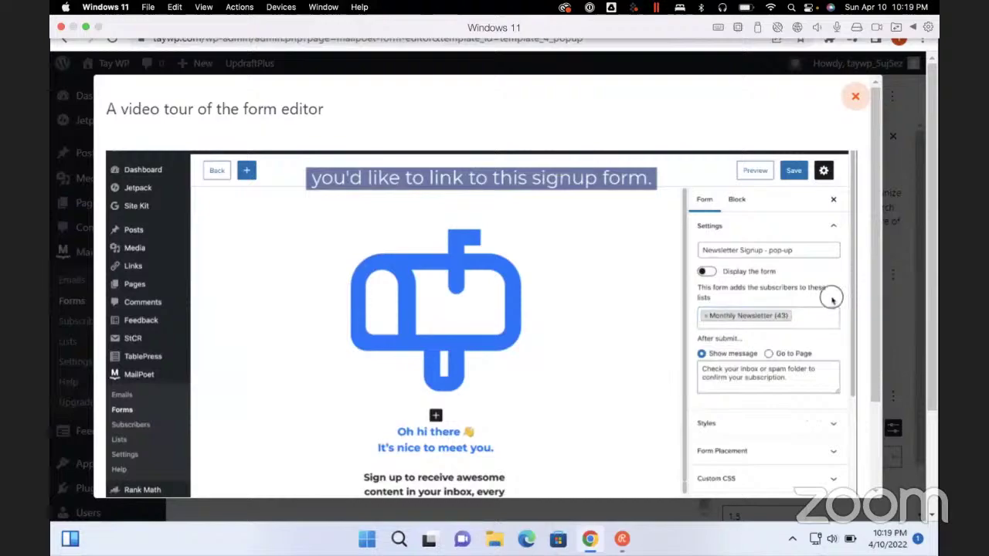
pyautogui.hotkey('ctrl', 'Left')
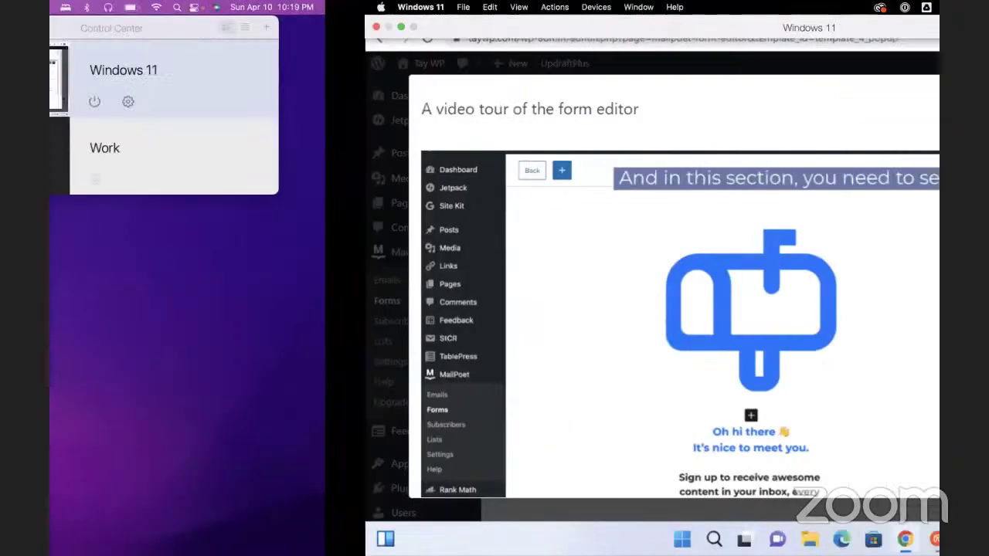
pyautogui.hotkey('ctrl', 'Right')
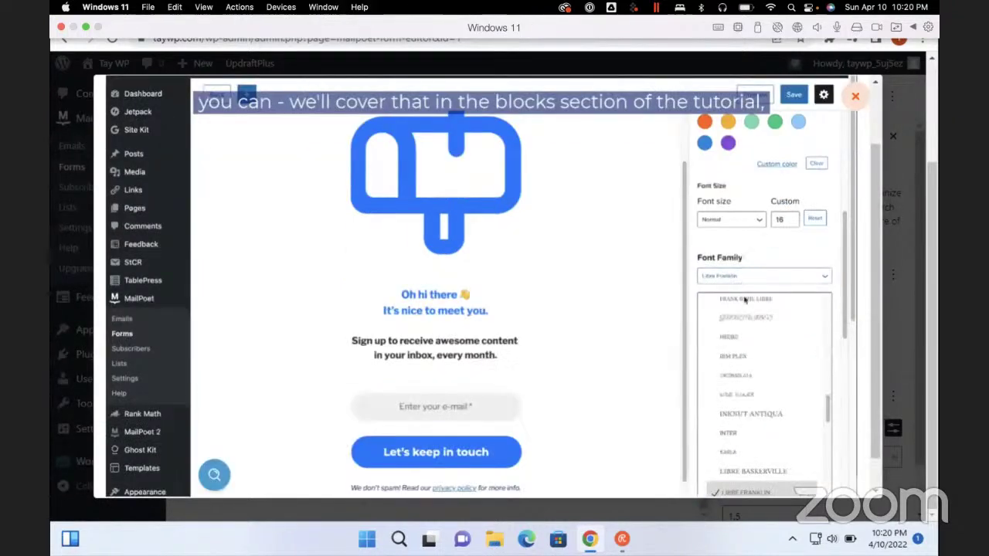
# Close the video tour and show the Form tab settings for 'Subscribe For The Latest Posts'
pyautogui.press('Escape')
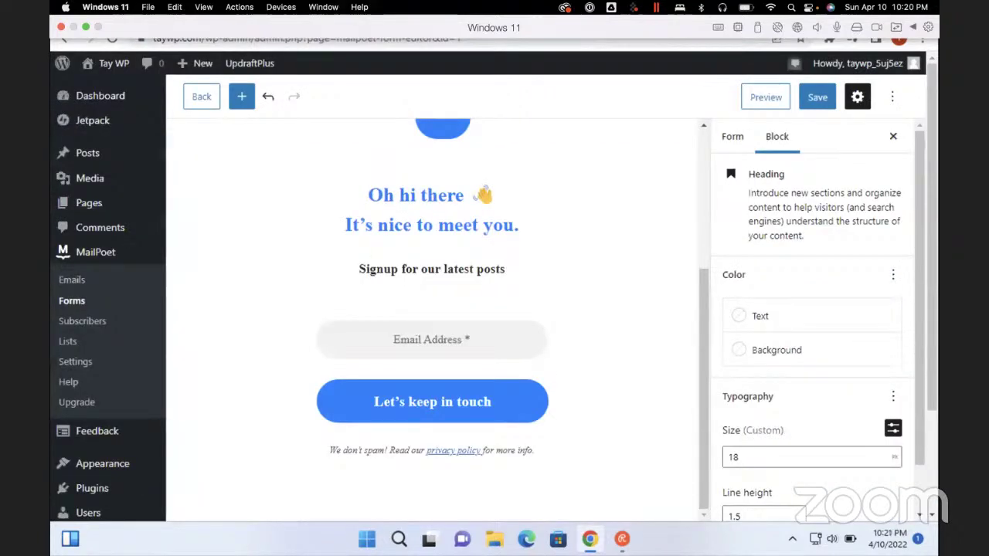
pyautogui.scroll(-1, 812, 325)
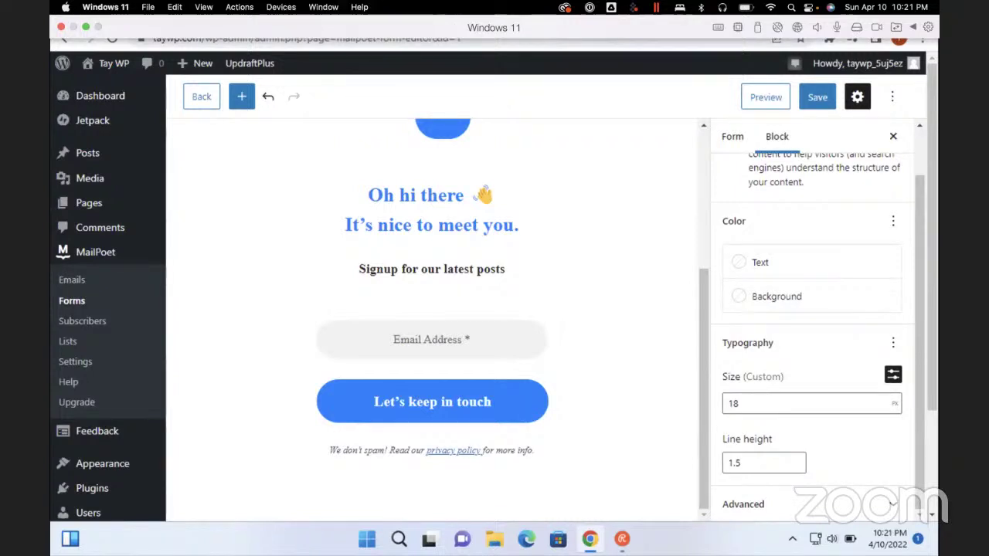
pyautogui.scroll(1, 811, 324)
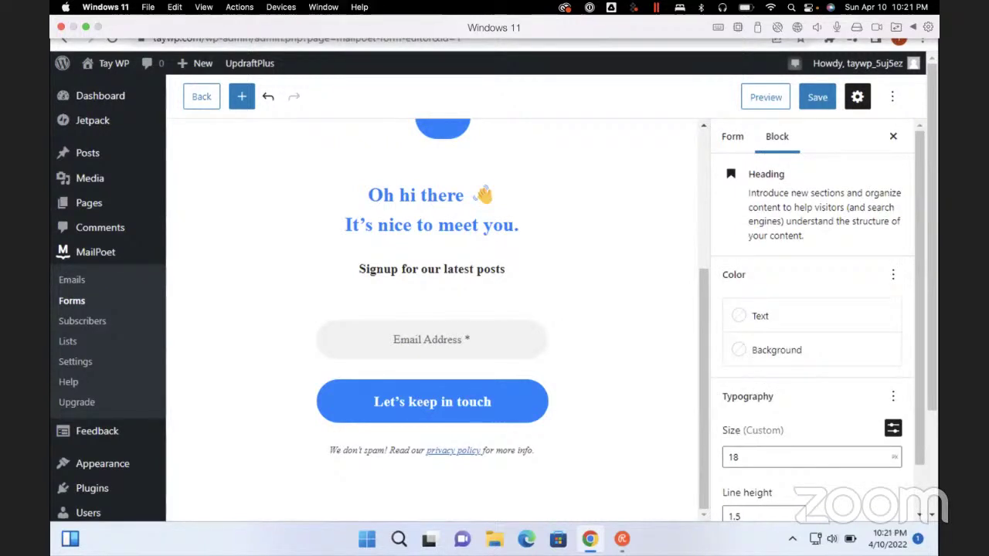
pyautogui.scroll(-1, 811, 324)
pyautogui.scroll(1, 811, 325)
pyautogui.scroll(2, 433, 309)
pyautogui.click(732, 136)
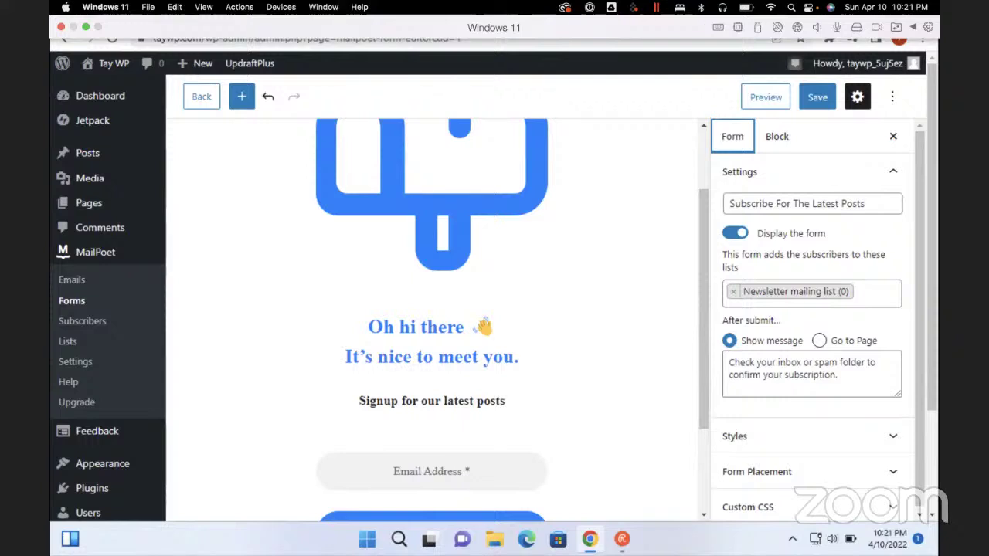
# Expand Form Placement, open the Below pages placement settings, and save the form
pyautogui.scroll(-1, 812, 324)
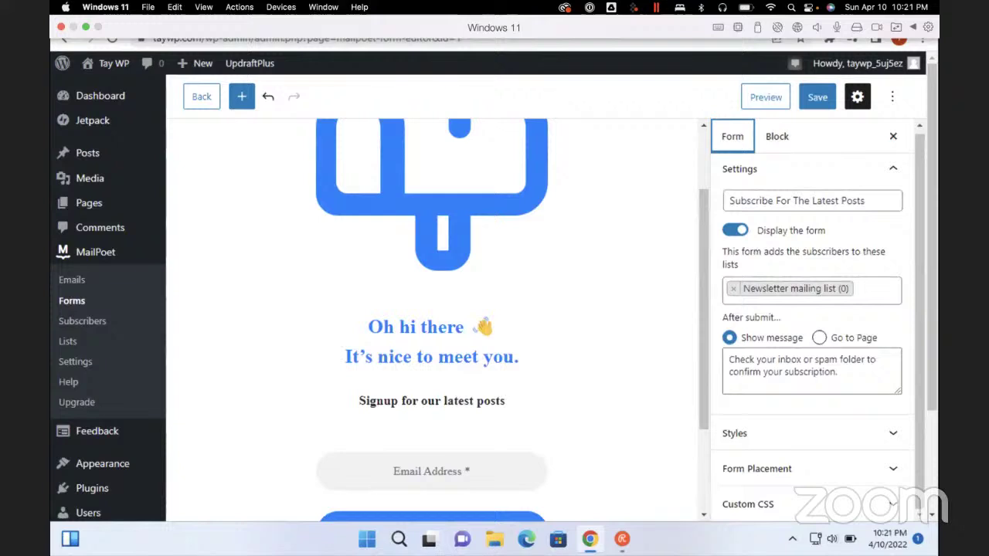
pyautogui.click(757, 468)
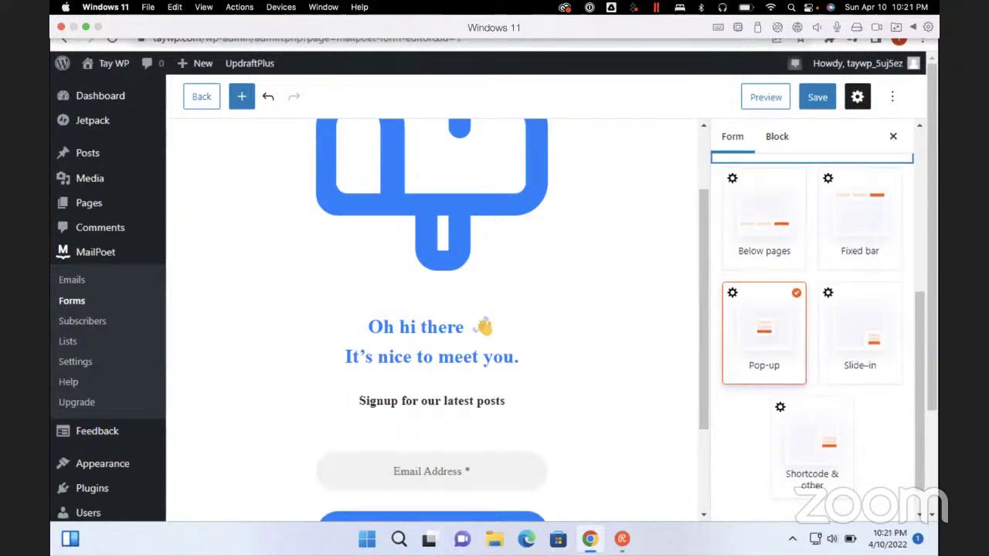
pyautogui.scroll(-1, 812, 324)
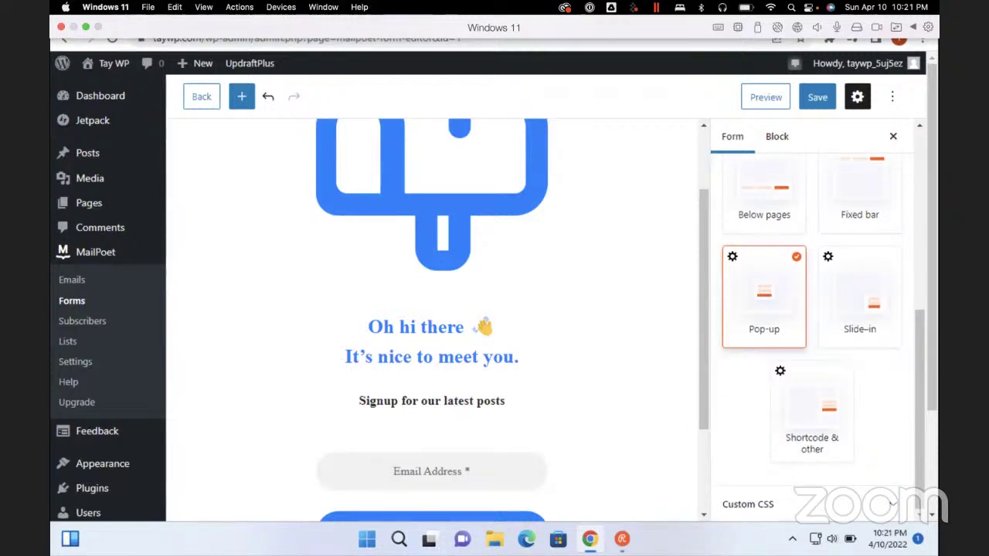
pyautogui.click(764, 189)
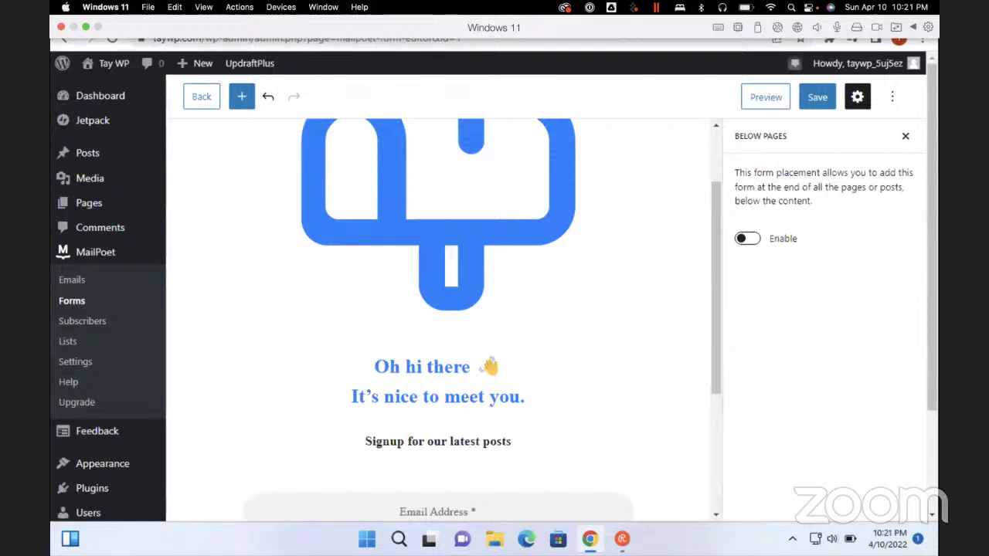
pyautogui.scroll(-2, 108, 309)
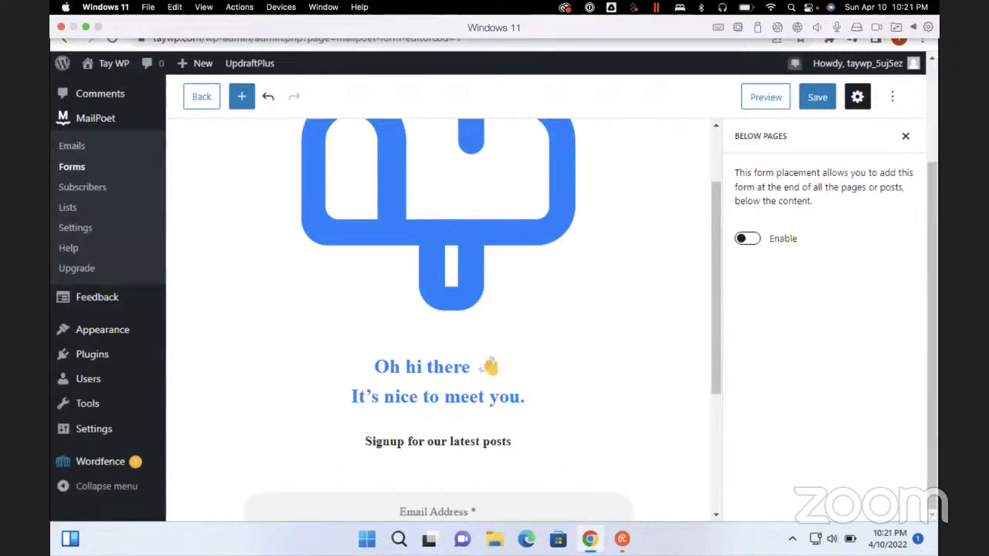
pyautogui.hotkey('ctrl', 's')
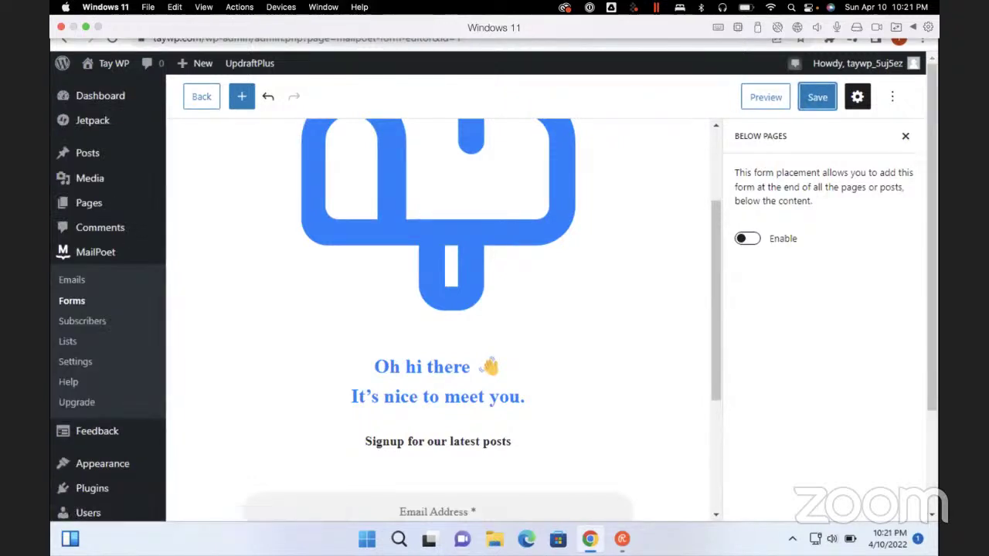
# Open an Incognito window and load the taywp home page to check the live site
pyautogui.hotkey('ctrl', 'shift', 'n')
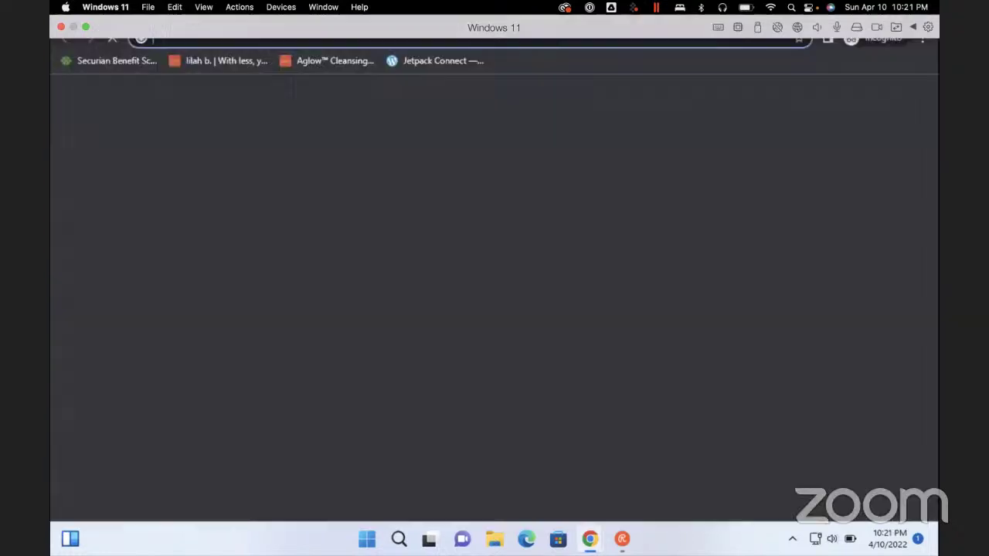
pyautogui.write('taywp')
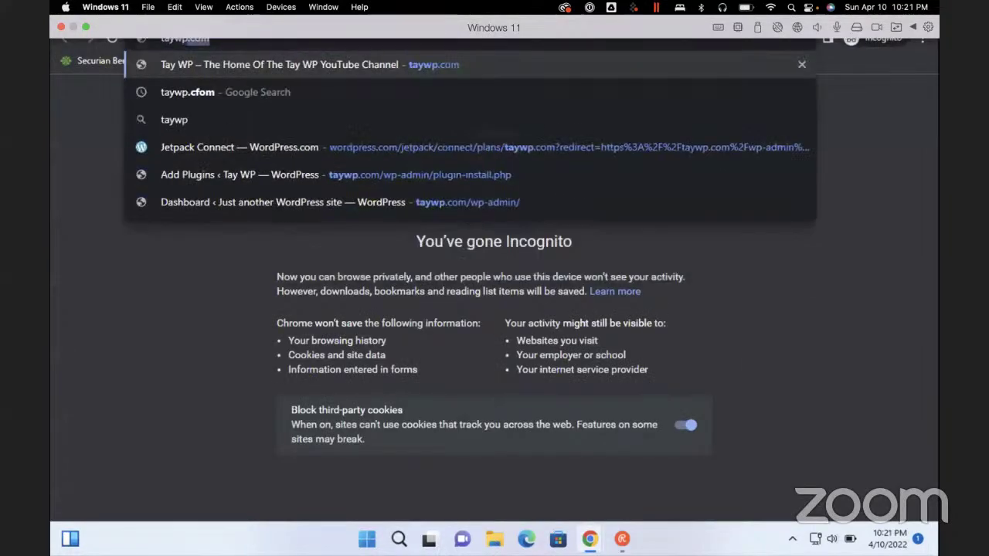
pyautogui.press('Return')
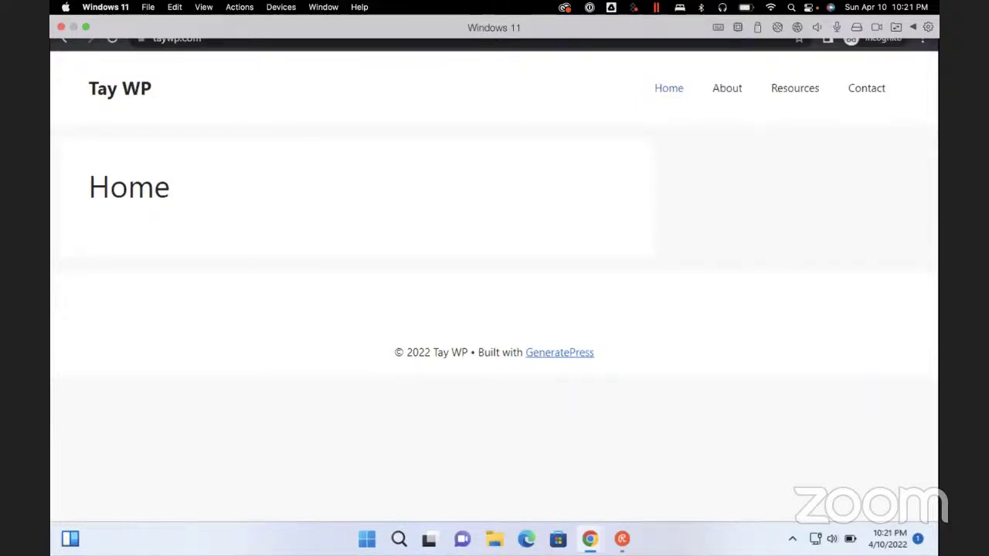
pyautogui.press('Tab')
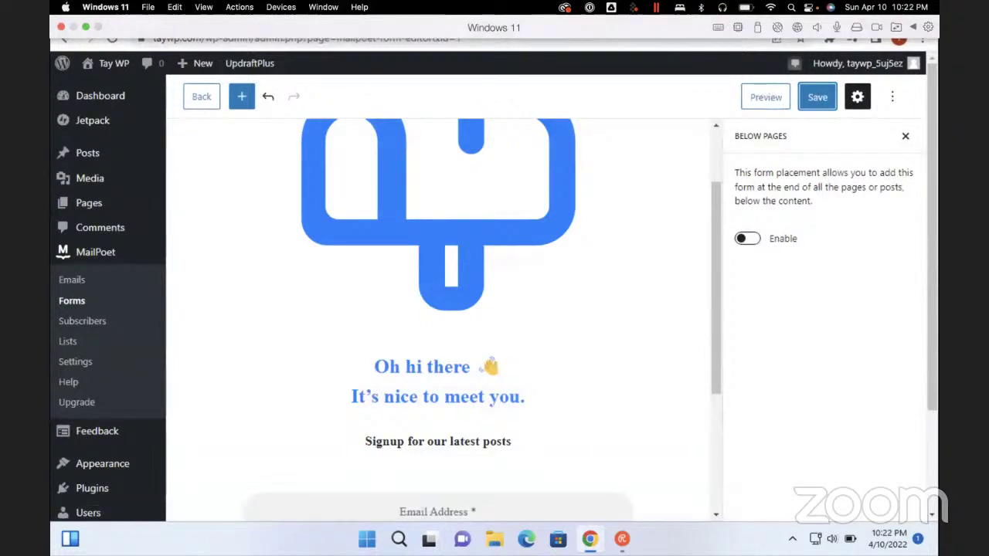
# Save the form, then delete the mailbox image block from it
pyautogui.click(817, 97)
pyautogui.scroll(-1, 440, 317)
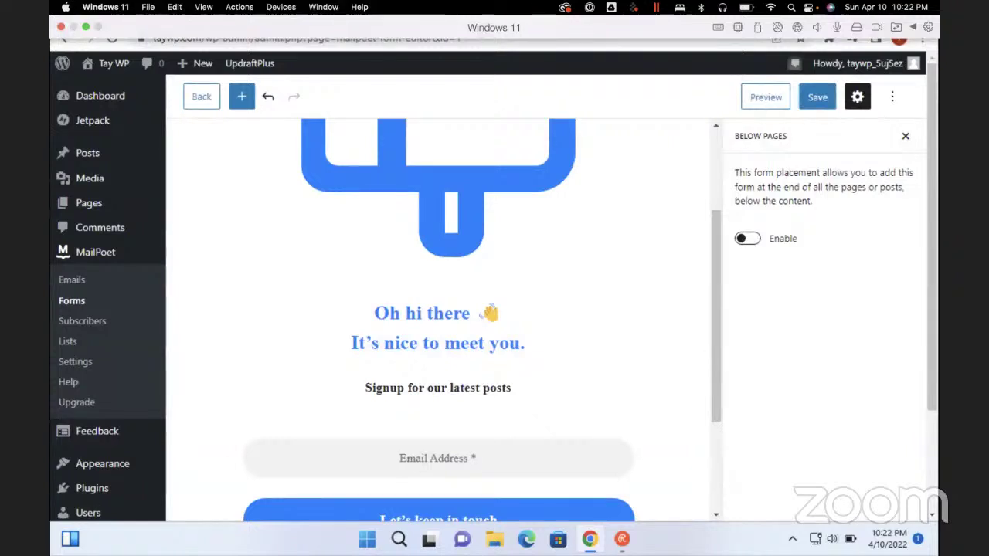
pyautogui.click(439, 179)
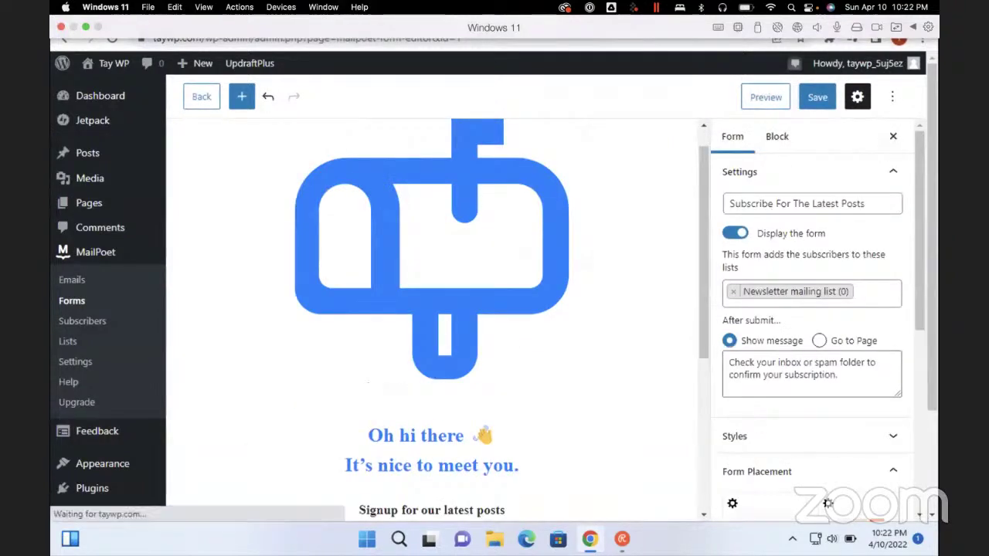
pyautogui.click(432, 249)
pyautogui.press('Delete')
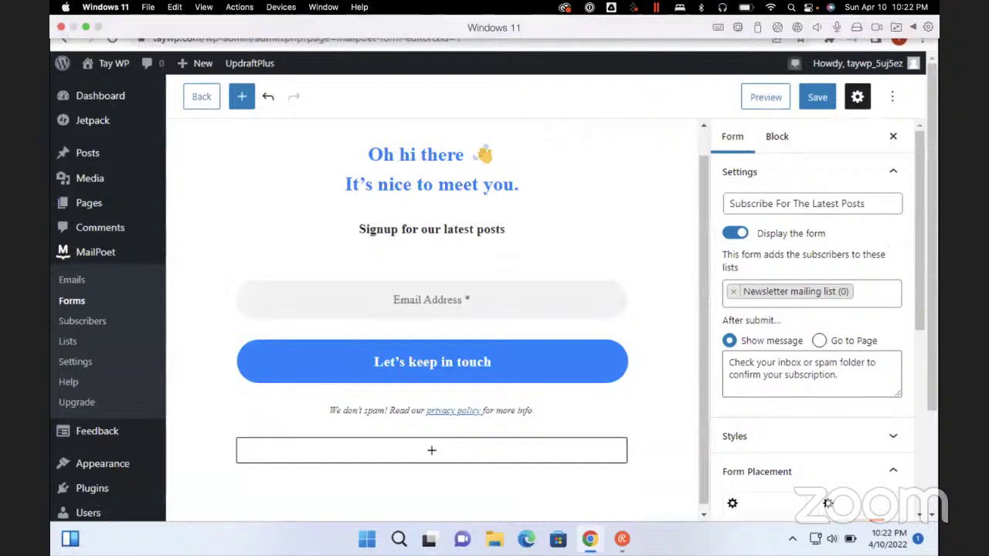
# Select the 'Signup for our latest posts' heading, save the form, and return to the Widgets tab
pyautogui.scroll(1, 432, 309)
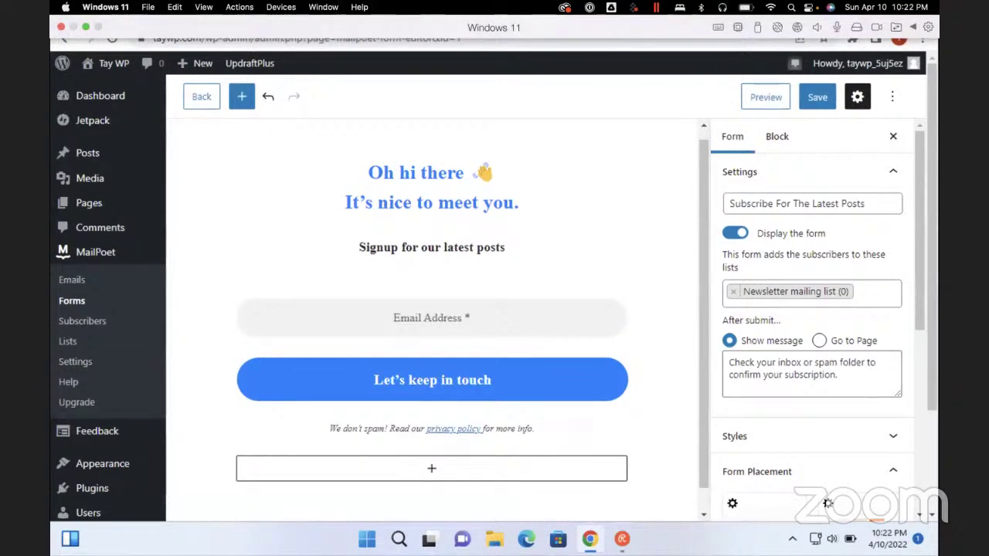
pyautogui.click(432, 187)
pyautogui.click(432, 247)
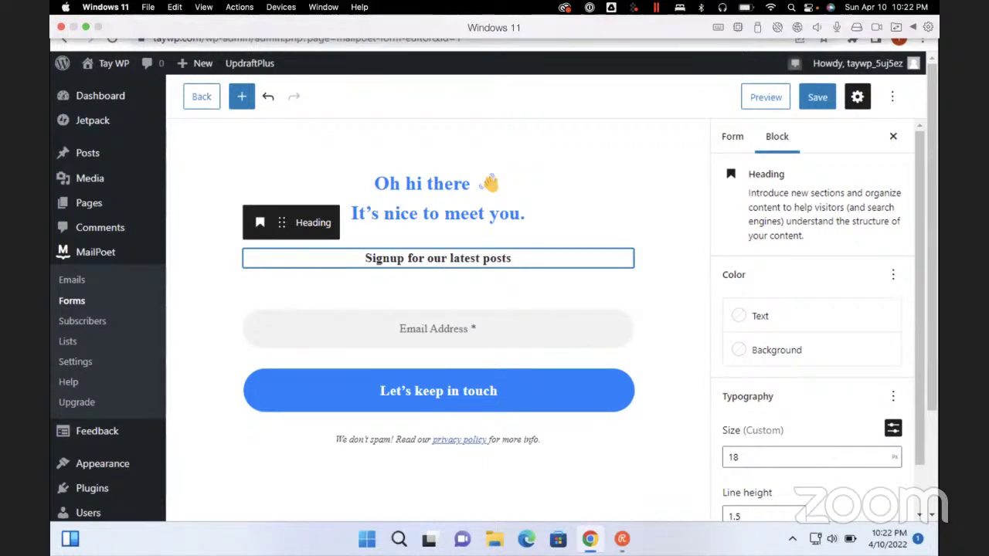
pyautogui.hotkey('ctrl', 's')
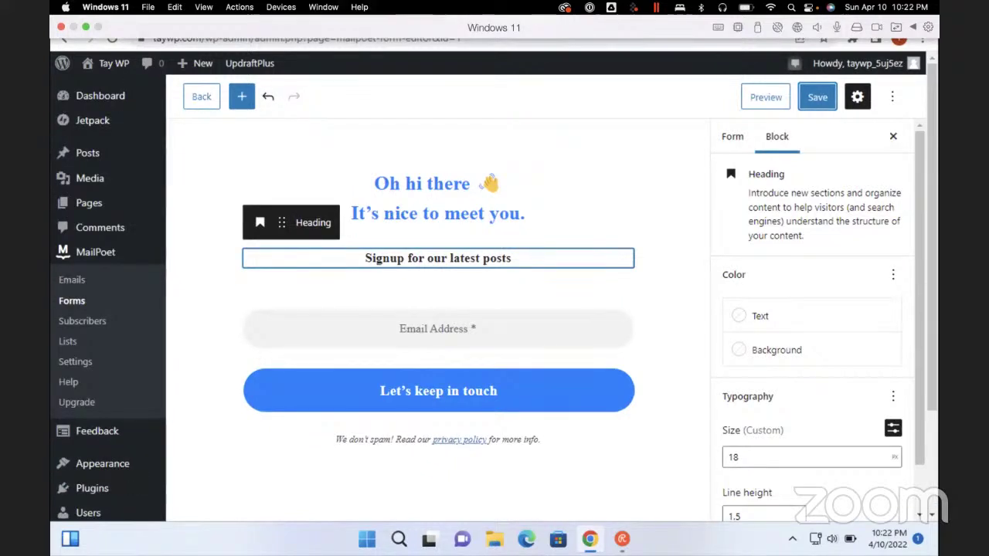
pyautogui.scroll(-1, 811, 324)
pyautogui.scroll(1, 811, 324)
pyautogui.scroll(-1, 811, 324)
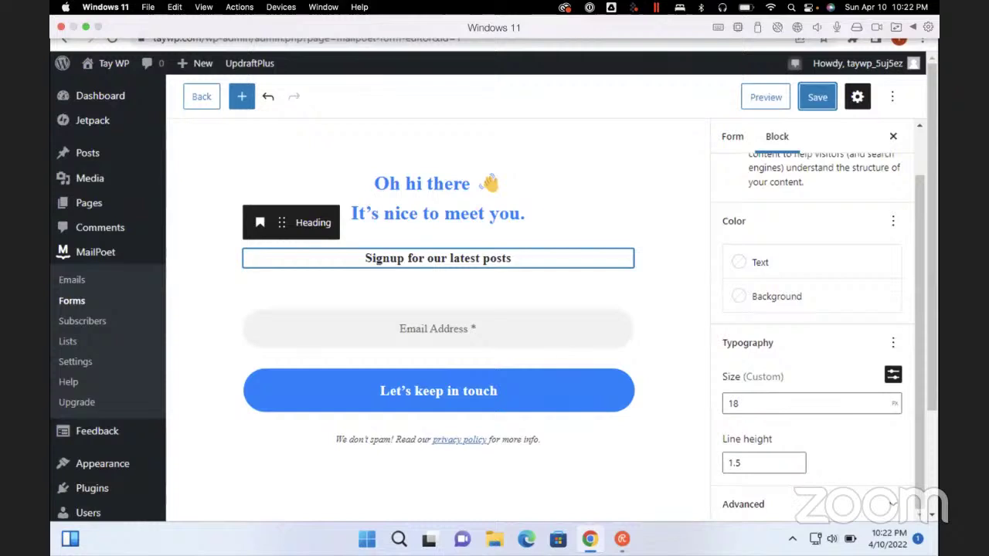
pyautogui.hotkey('ctrl', 'shift', 'Tab')
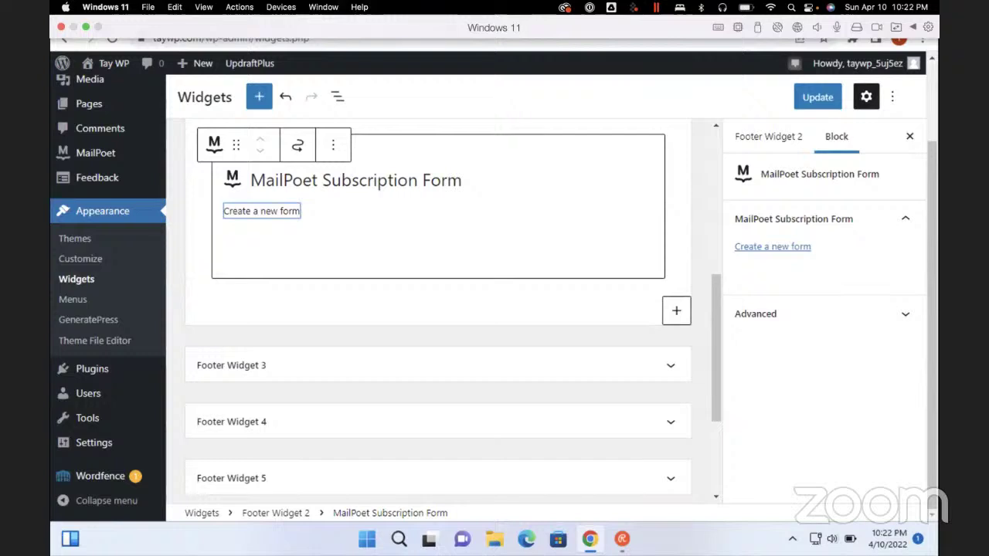
# Use the footer MailPoet Subscription Form block's Create a new form link to open the template chooser
pyautogui.press('Tab')
pyautogui.press('Tab')
pyautogui.press('Tab')
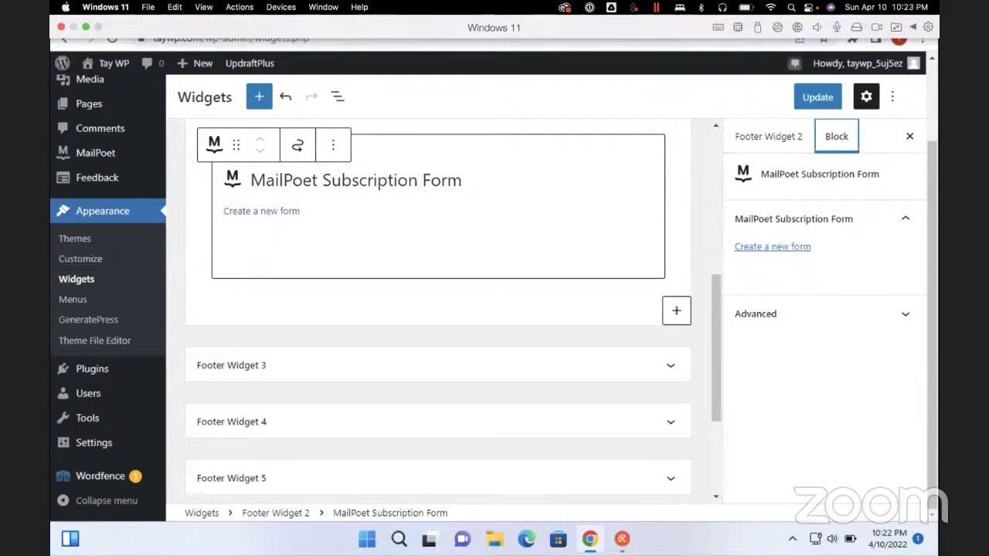
pyautogui.press('Tab')
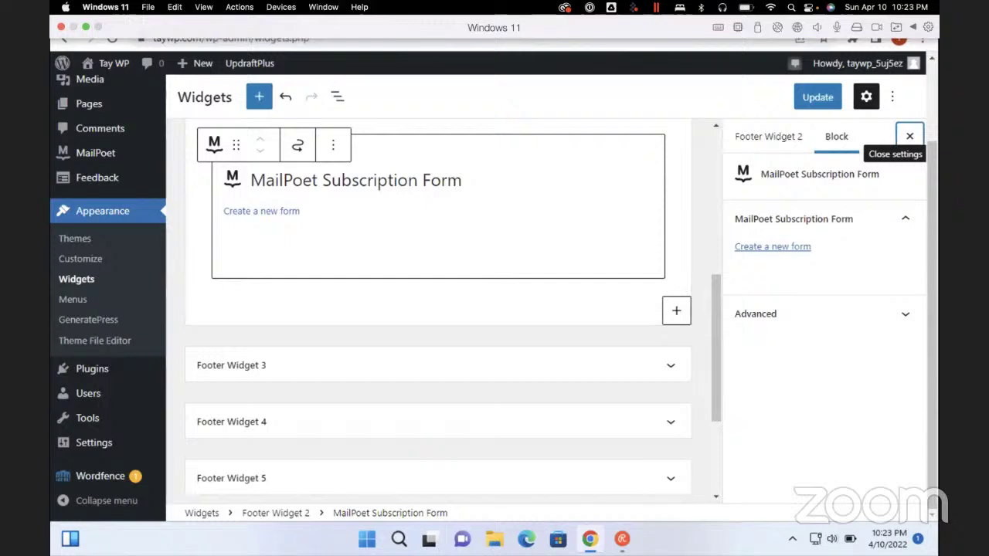
pyautogui.scroll(2, 108, 309)
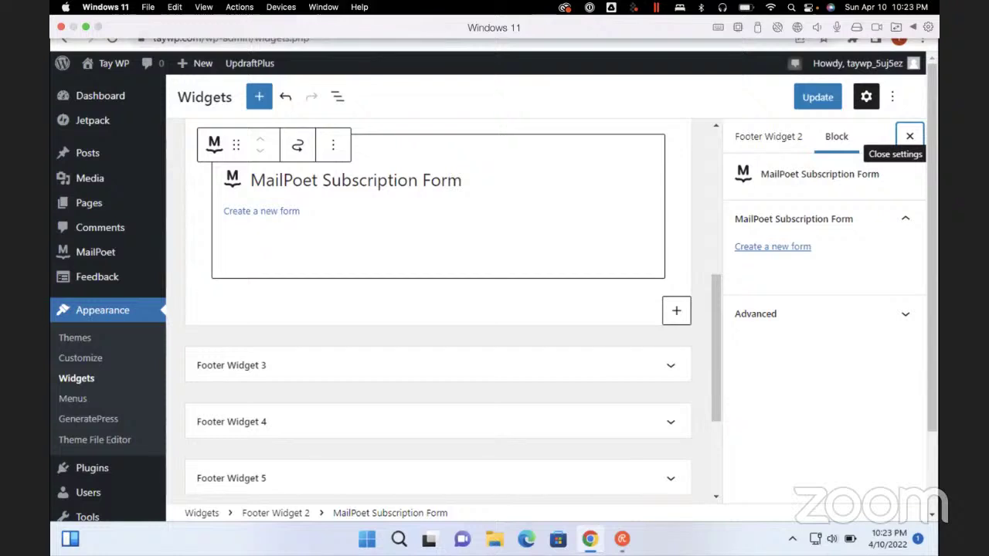
pyautogui.click(772, 247)
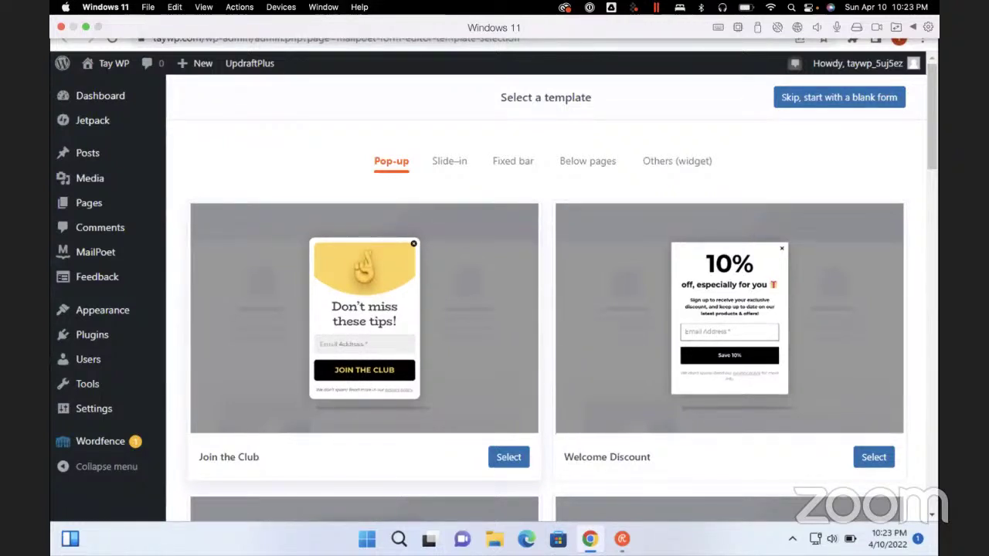
# Browse the templates, switch to Below pages, and skip to a blank Email Address + Subscribe! form
pyautogui.scroll(-4, 546, 309)
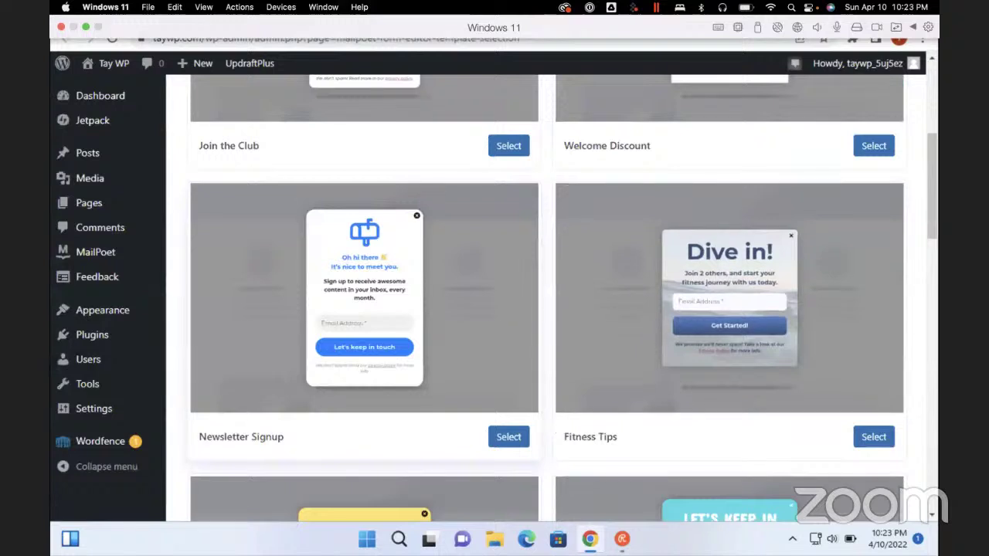
pyautogui.scroll(-4, 545, 309)
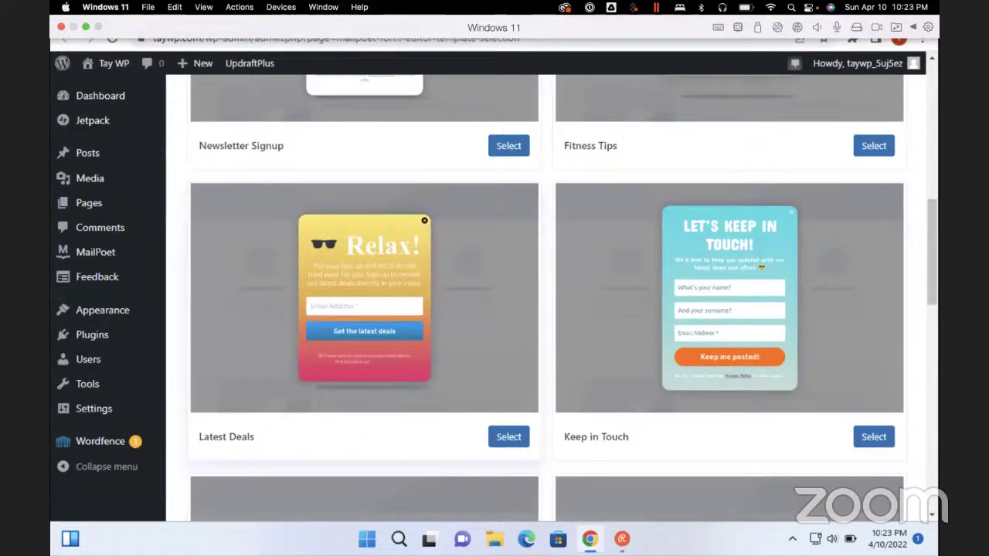
pyautogui.scroll(-4, 545, 309)
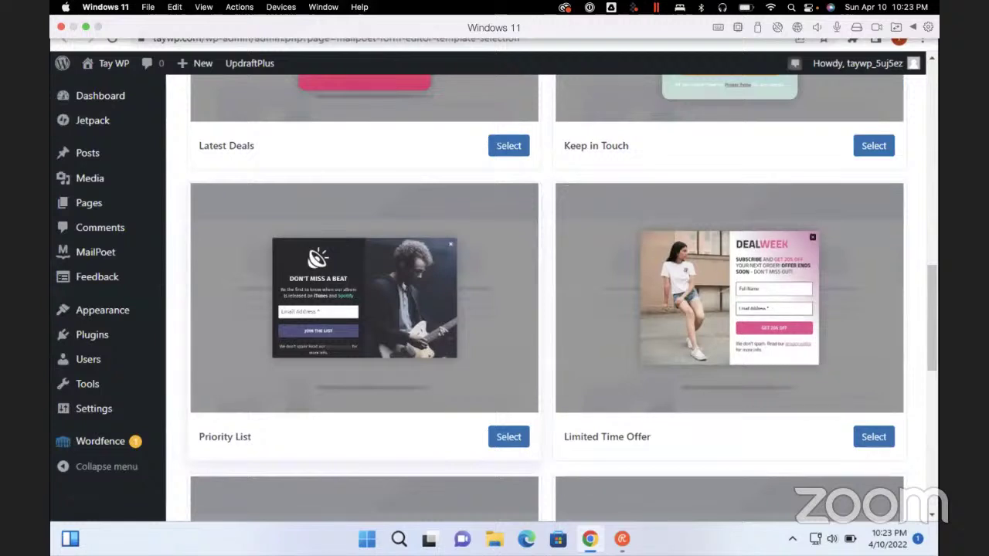
pyautogui.scroll(-4, 546, 309)
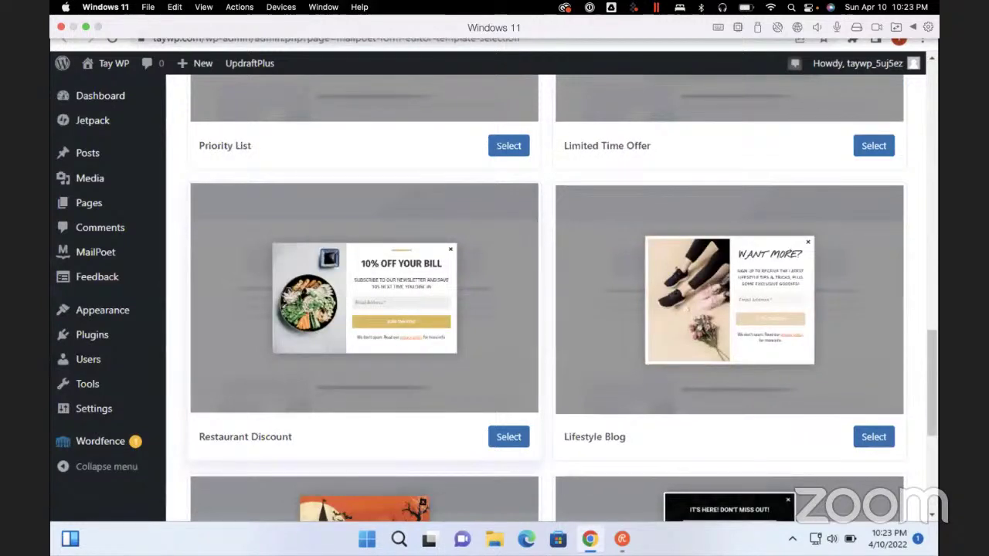
pyautogui.scroll(-4, 545, 309)
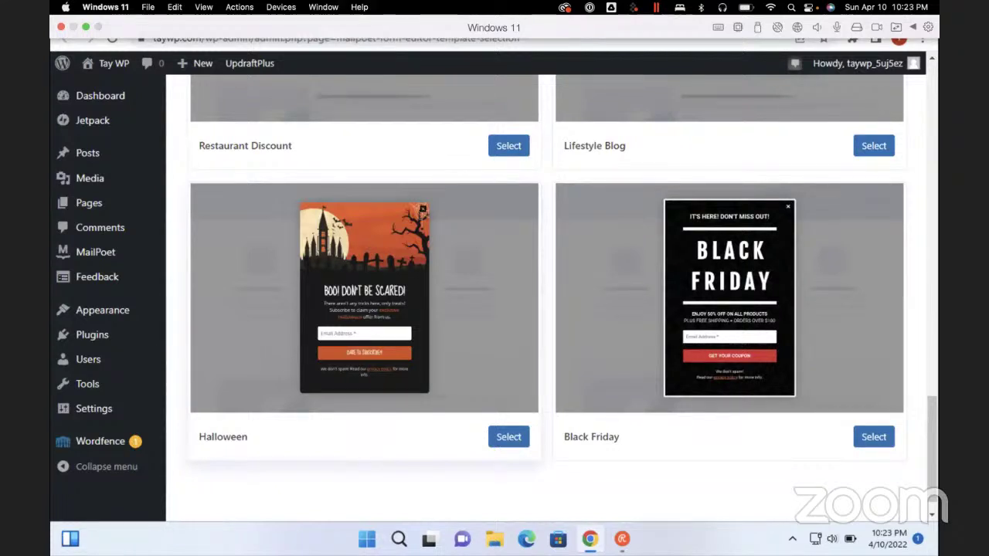
pyautogui.scroll(15, 545, 309)
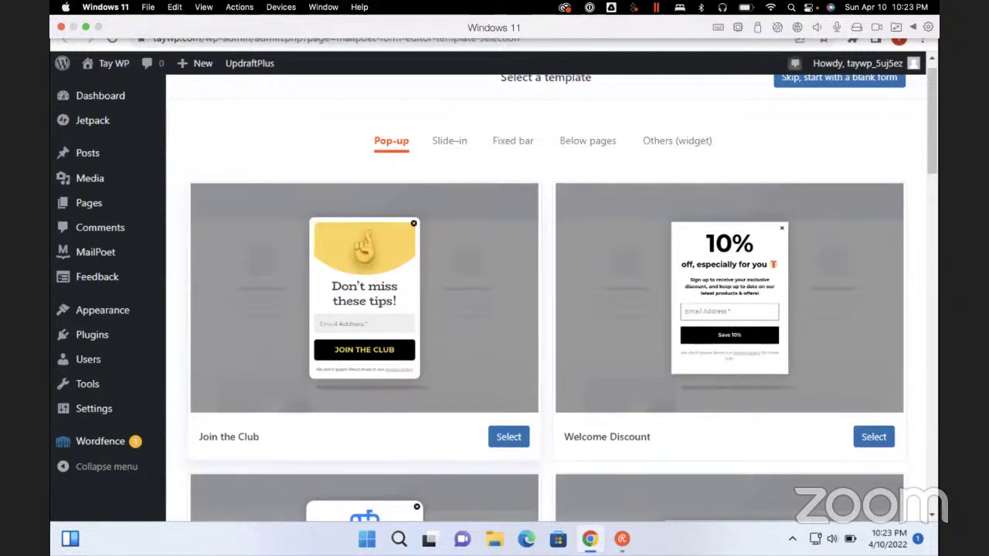
pyautogui.click(588, 141)
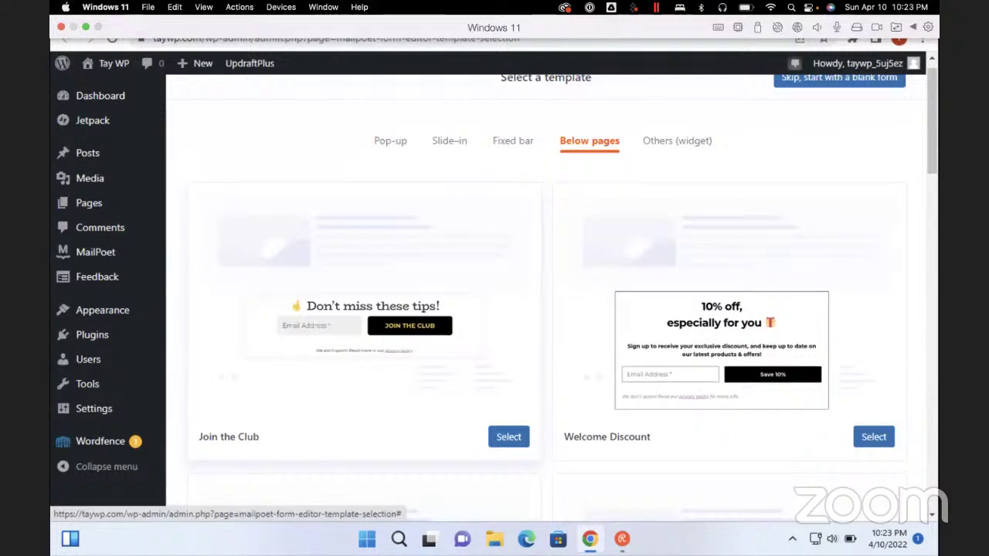
pyautogui.scroll(1, 541, 293)
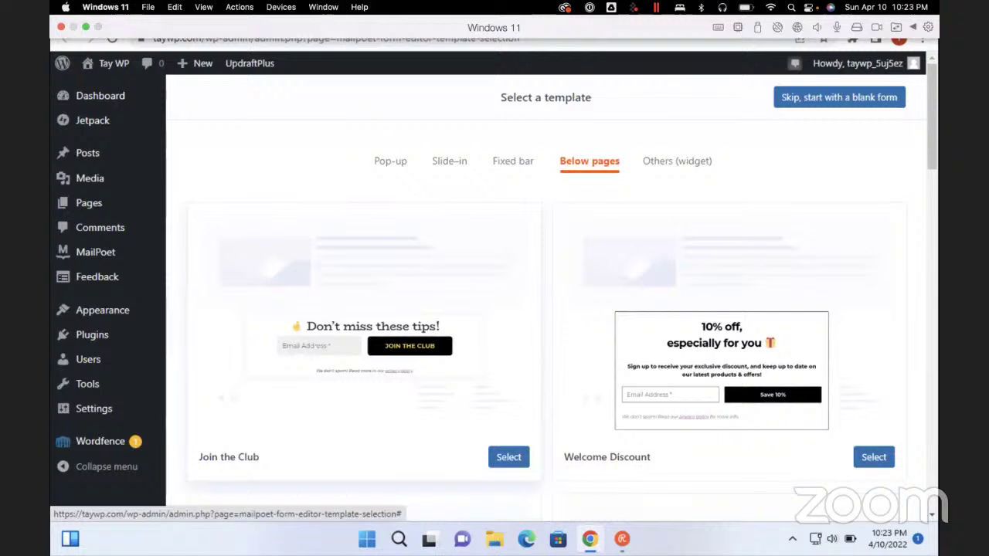
pyautogui.click(839, 97)
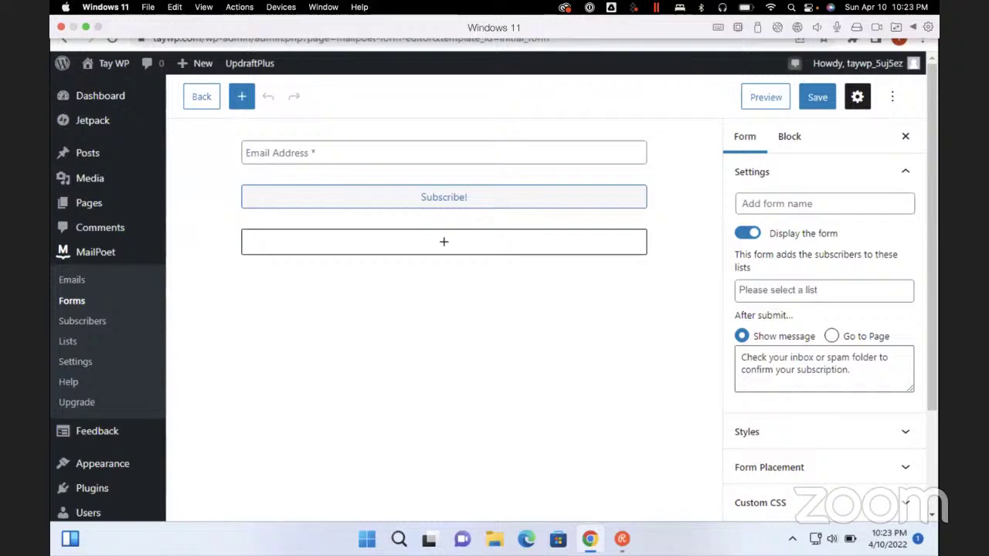
pyautogui.click(824, 203)
pyautogui.write('Sub')
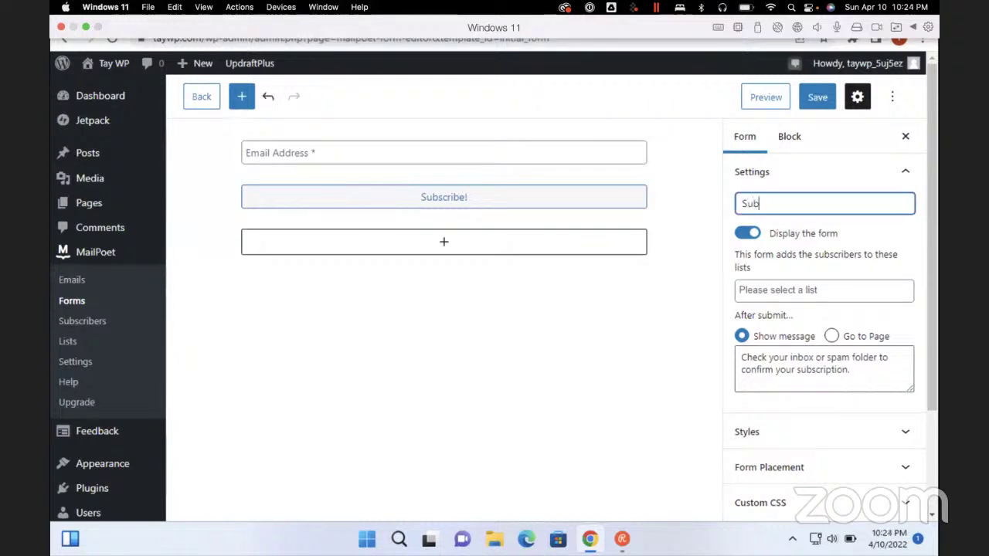
pyautogui.write('scribe For The Latest ')
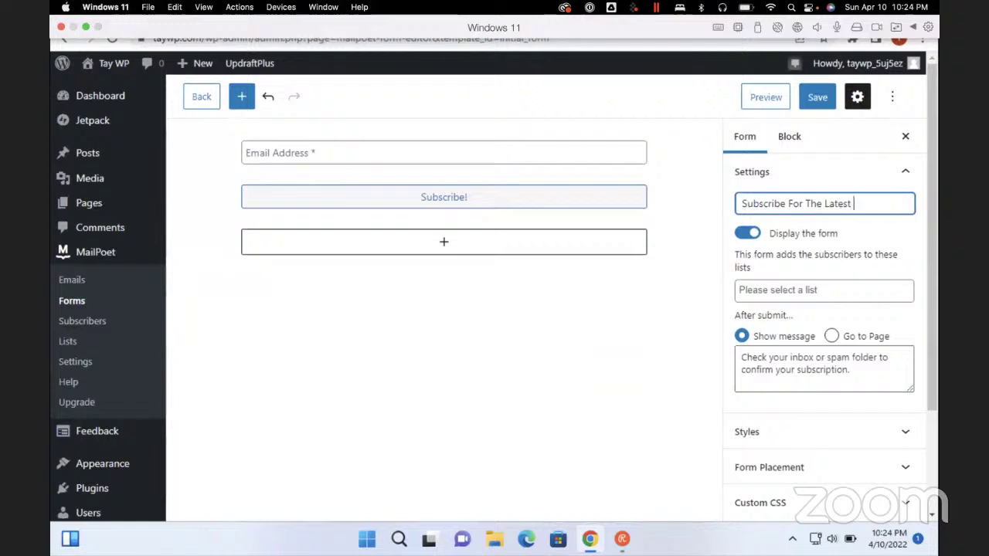
pyautogui.write('Posts')
pyautogui.press('Tab')
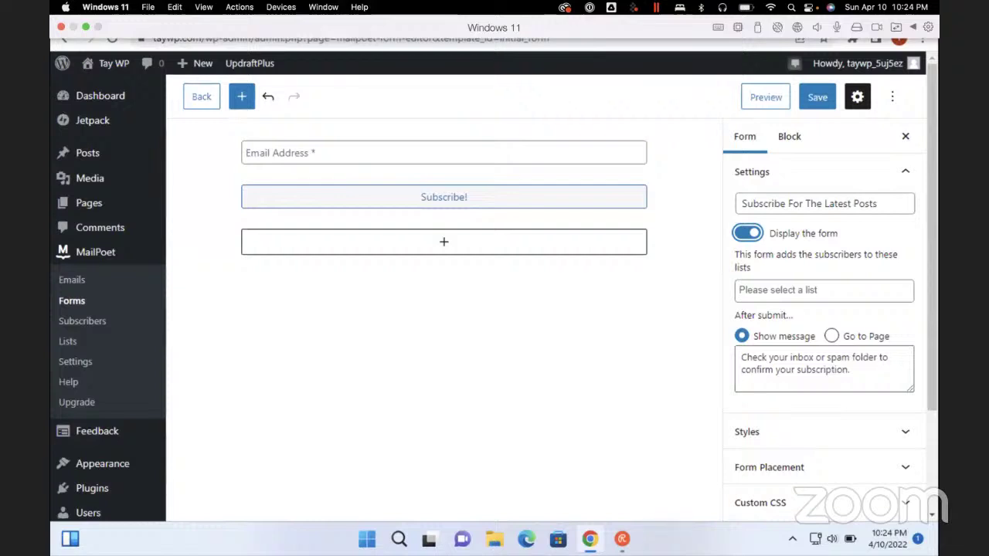
pyautogui.press('Tab')
pyautogui.press('Return')
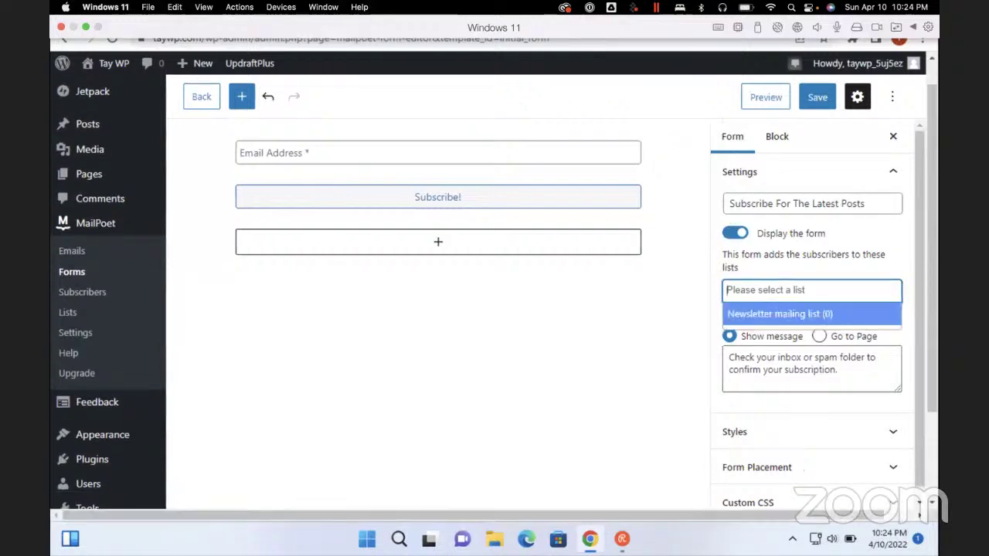
pyautogui.press('Return')
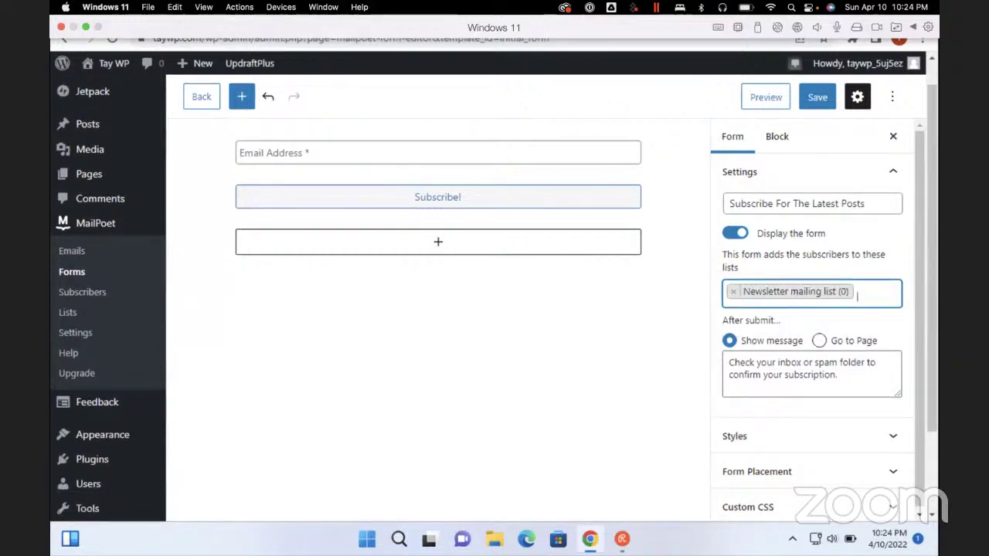
pyautogui.press('Tab')
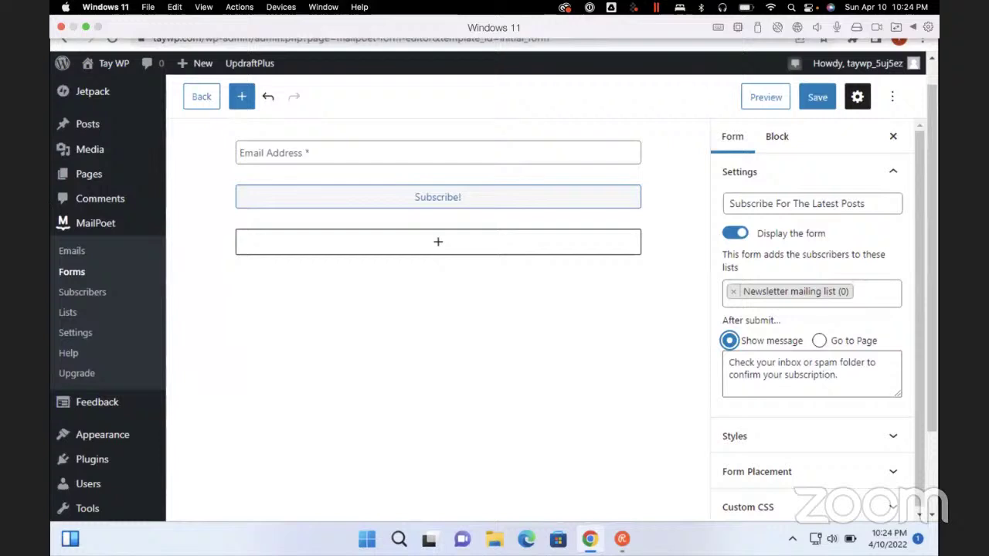
pyautogui.press('Tab')
pyautogui.press('Tab')
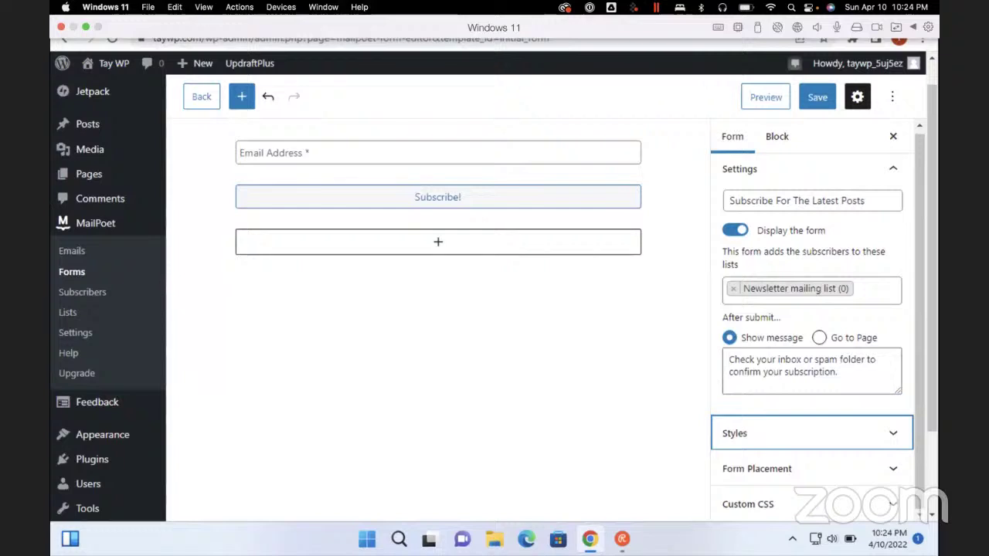
pyautogui.press('Tab')
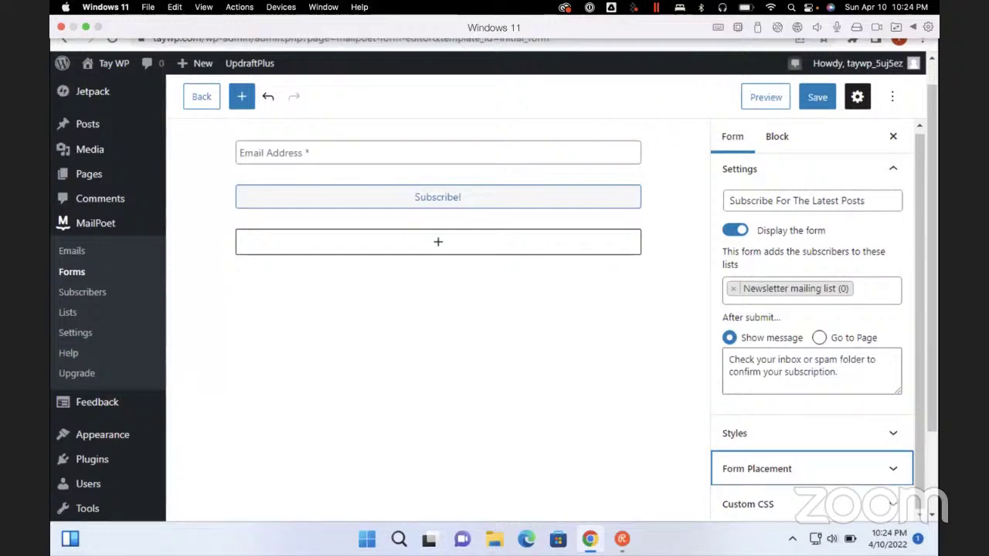
pyautogui.press('Tab')
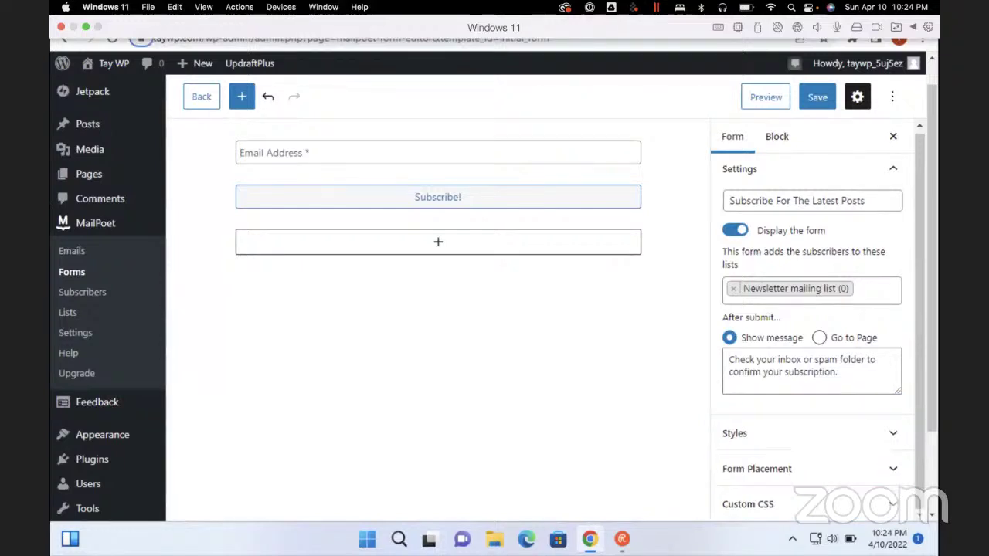
pyautogui.press('Tab')
pyautogui.press('Tab')
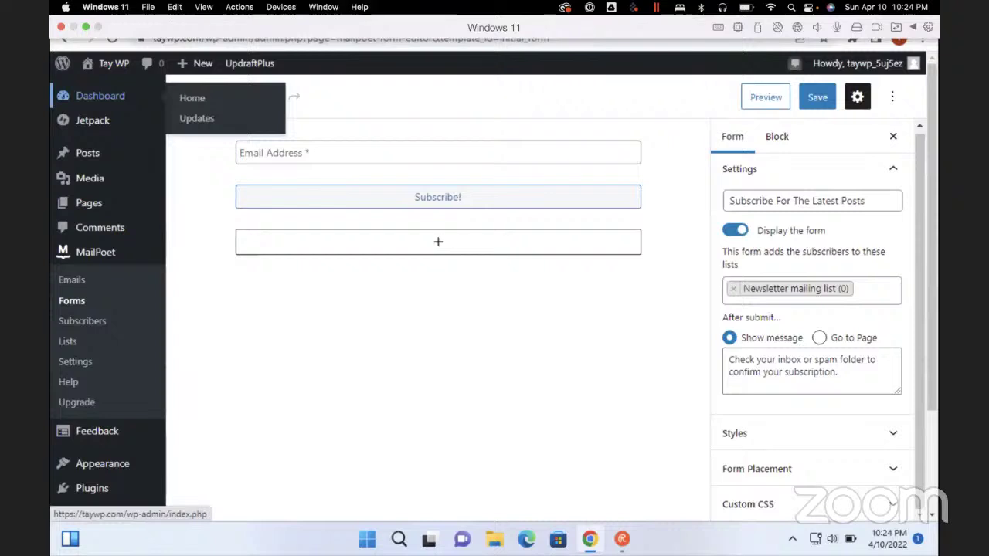
# Enable Below pages placement on all pages in Form Placement and save the form
pyautogui.click(757, 469)
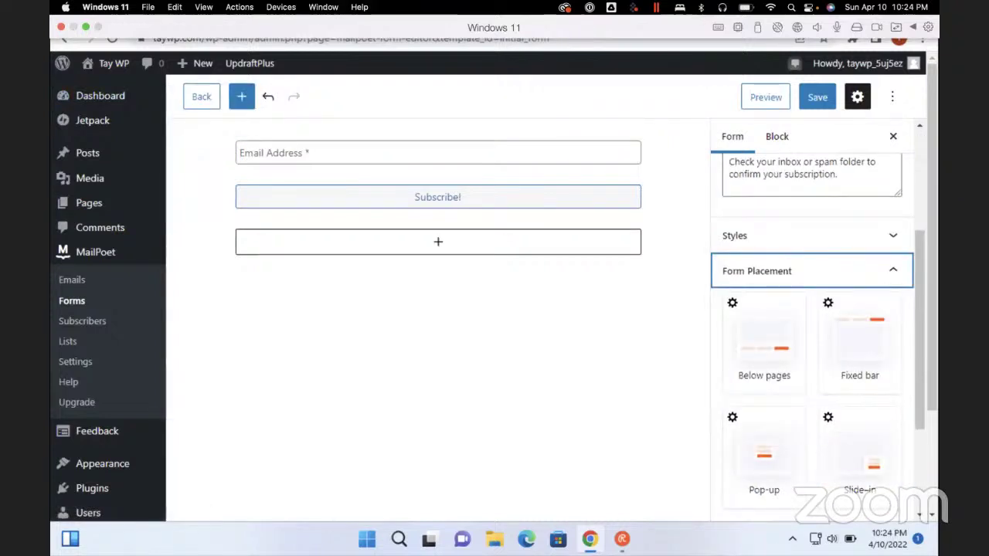
pyautogui.click(764, 340)
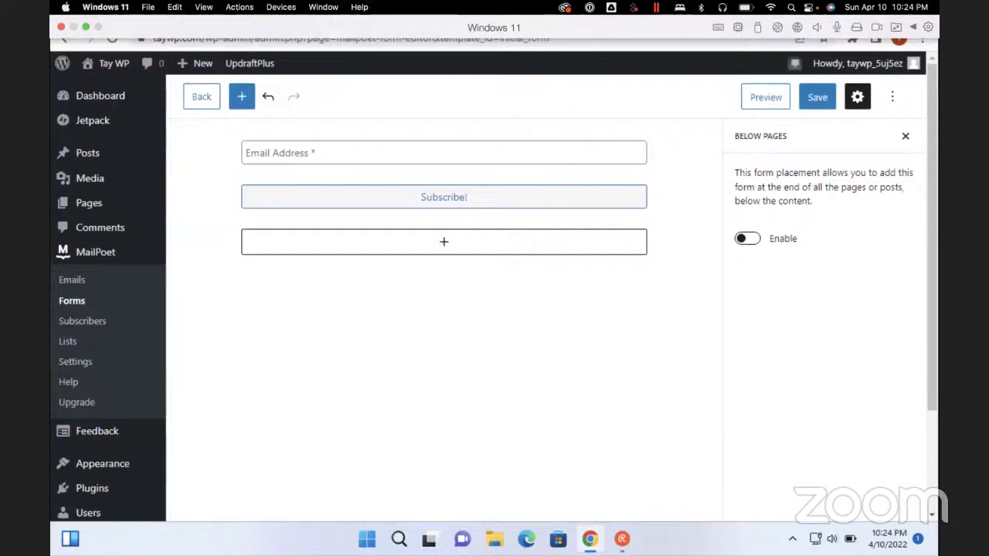
pyautogui.click(747, 238)
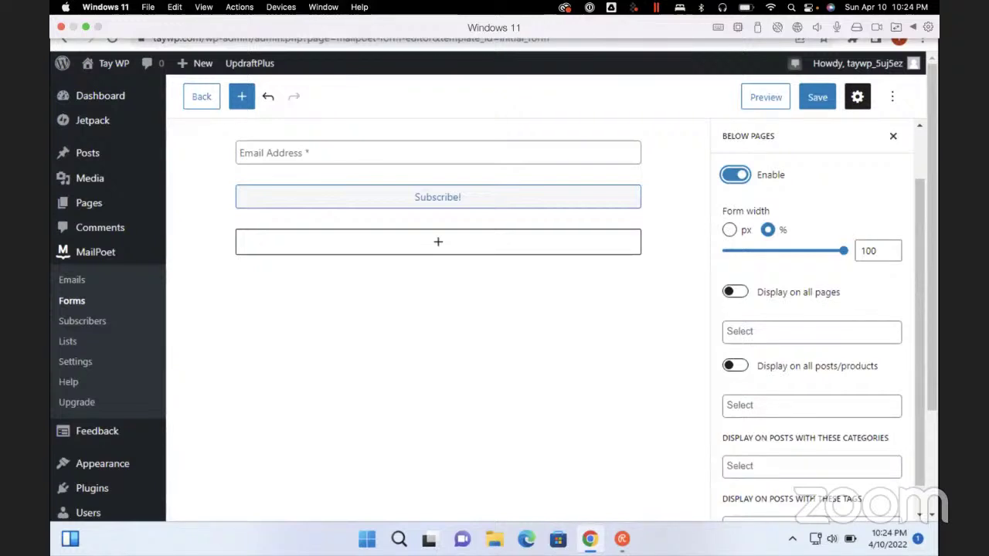
pyautogui.click(735, 291)
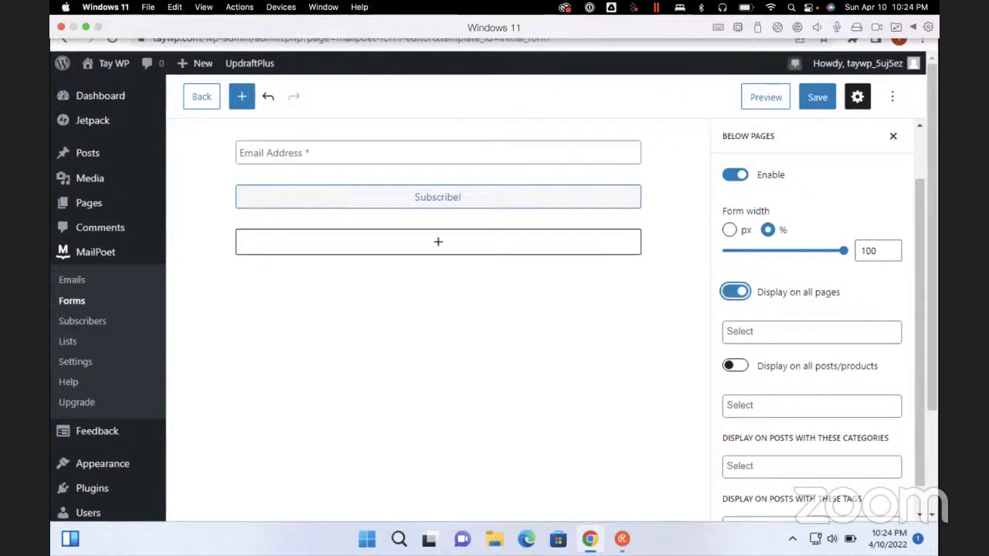
pyautogui.scroll(-1, 822, 345)
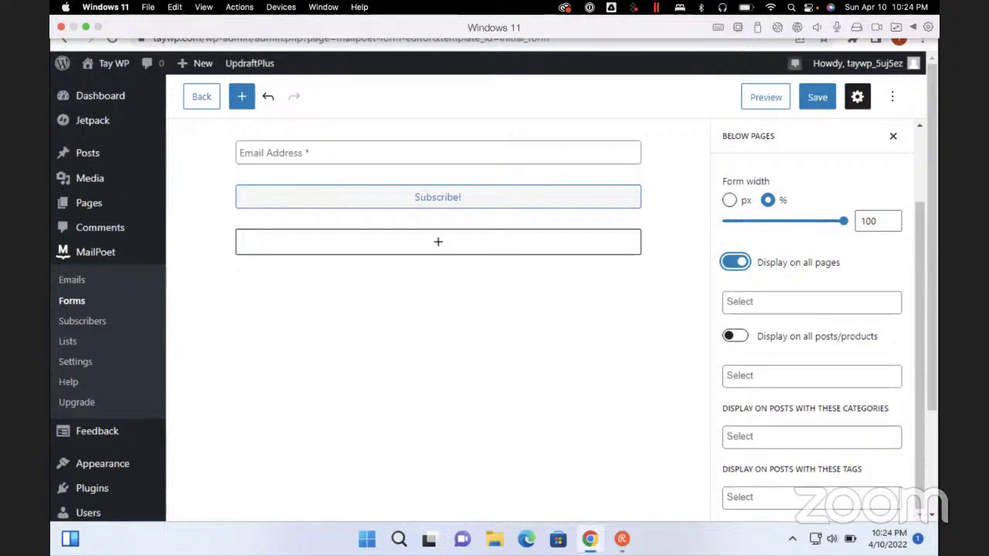
pyautogui.scroll(3, 812, 325)
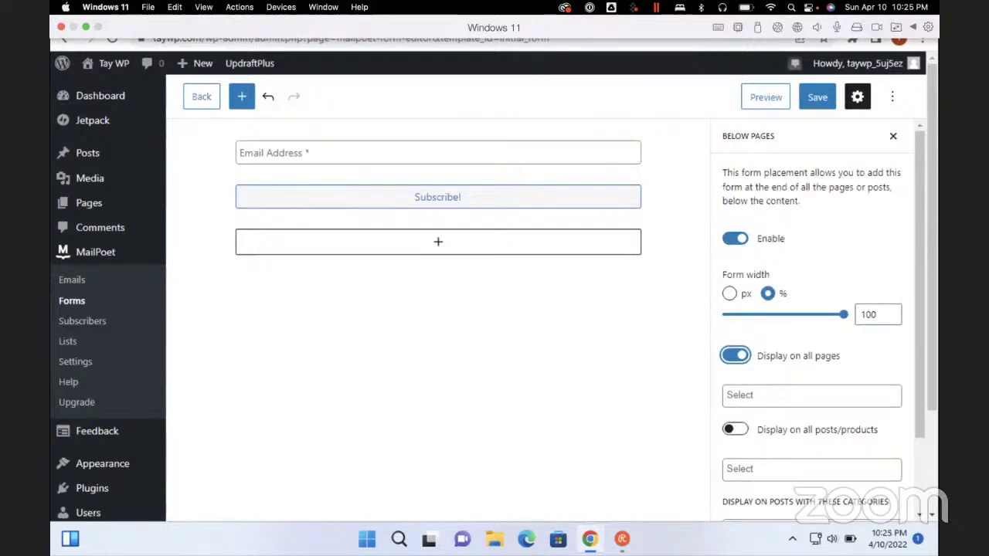
pyautogui.click(817, 97)
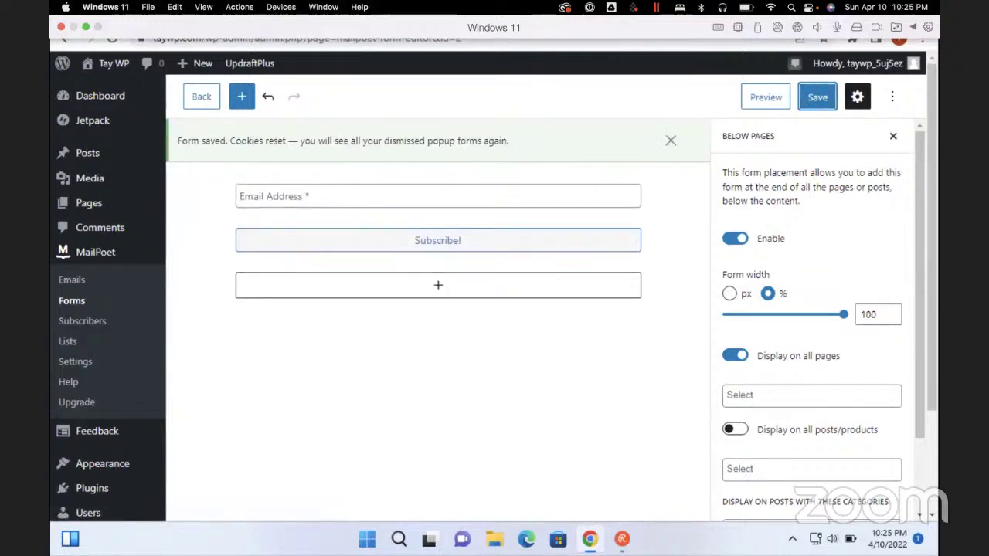
# Dismiss the editor's options menu and go back to the MailPoet Forms list
pyautogui.click(892, 97)
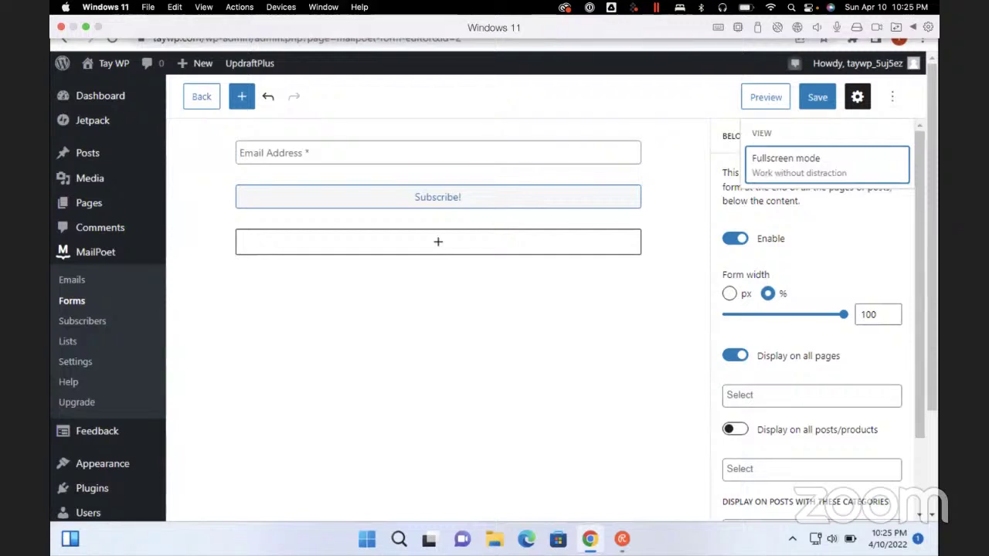
pyautogui.press('Escape')
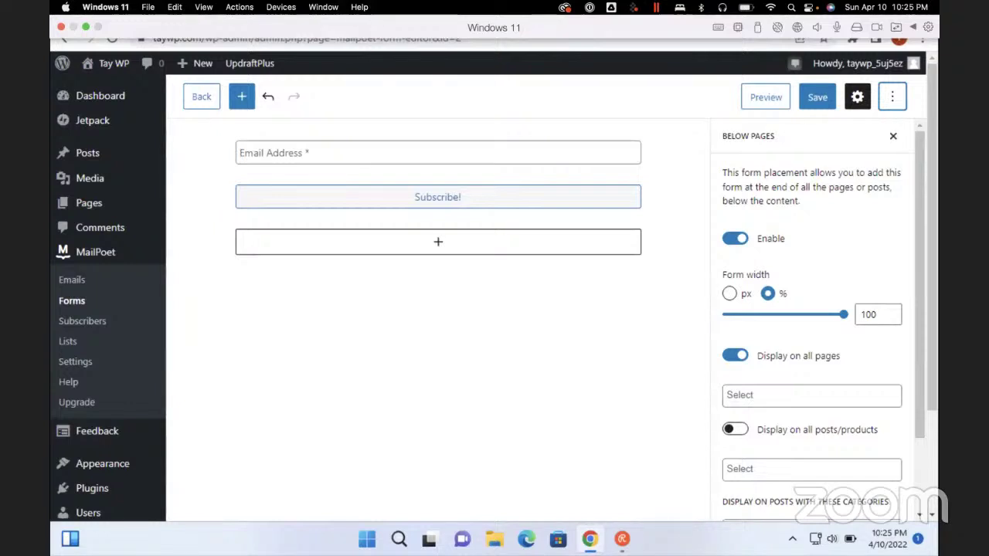
pyautogui.click(201, 96)
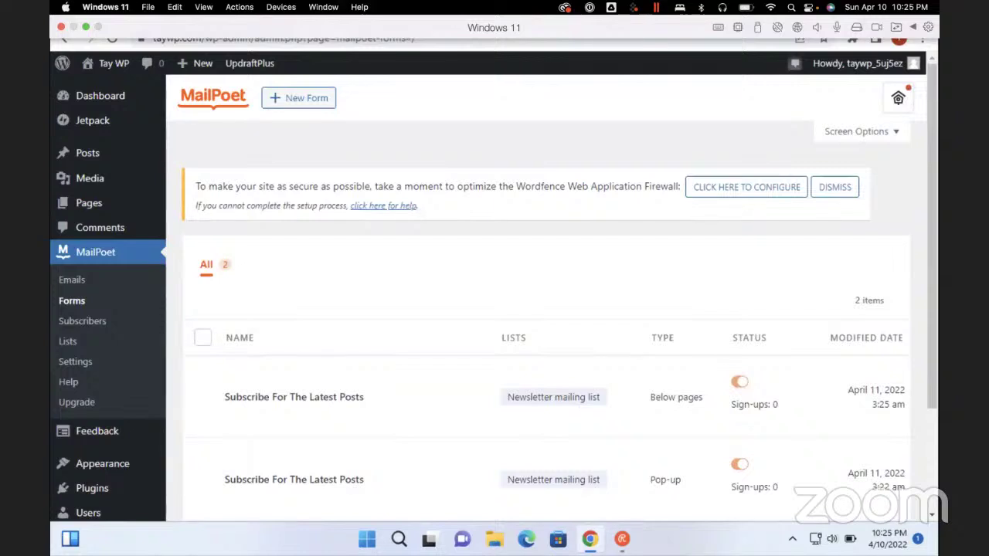
# Open the Pop-up 'Subscribe For The Latest Posts' form from the Forms list
pyautogui.scroll(-3, 541, 309)
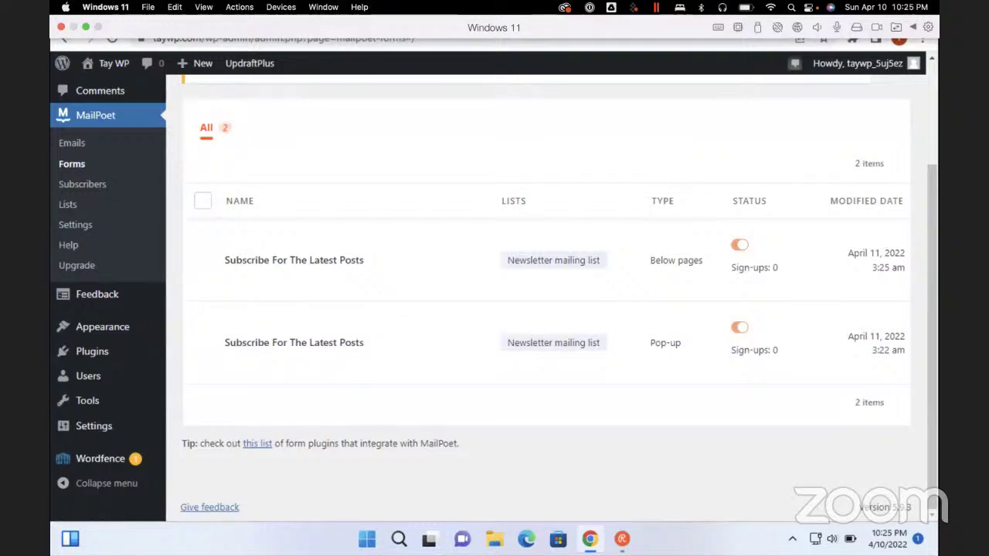
pyautogui.click(294, 343)
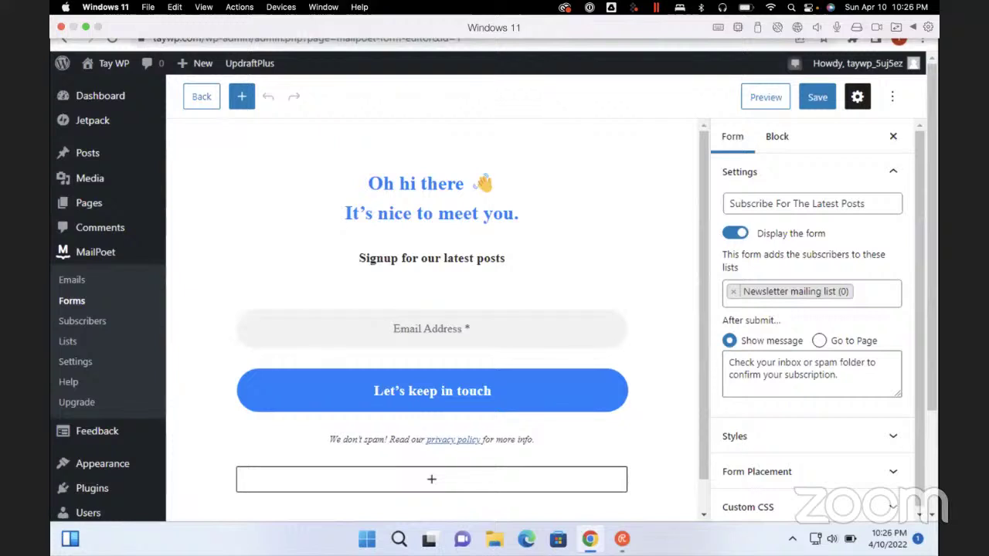
# Review the pop-up form's settings, including its Below pages Form Placement options
pyautogui.scroll(-1, 811, 324)
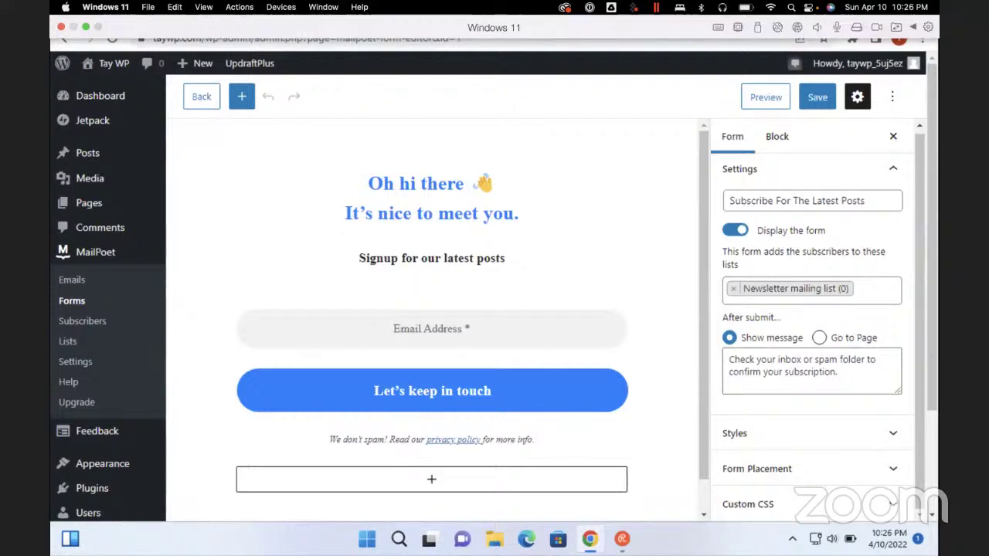
pyautogui.scroll(1, 811, 324)
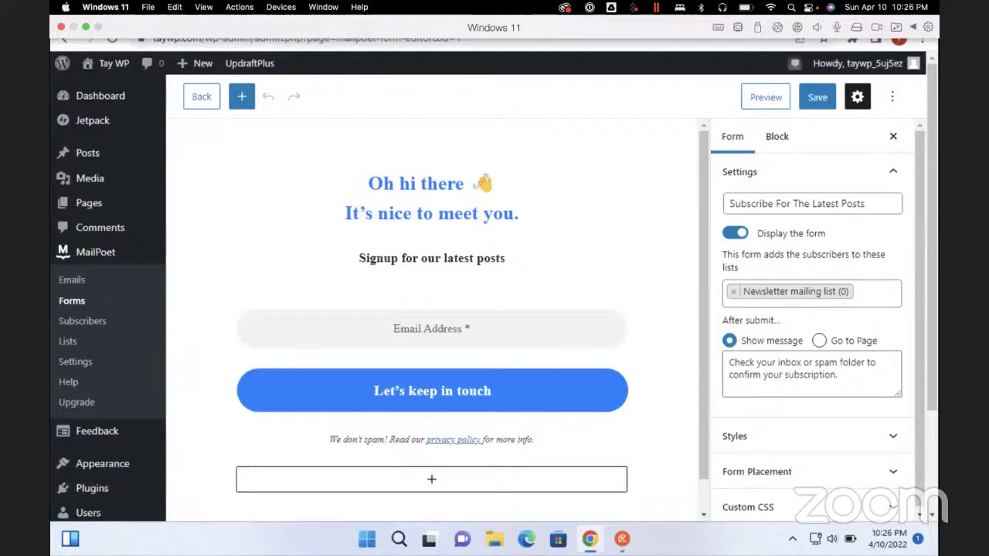
pyautogui.click(732, 136)
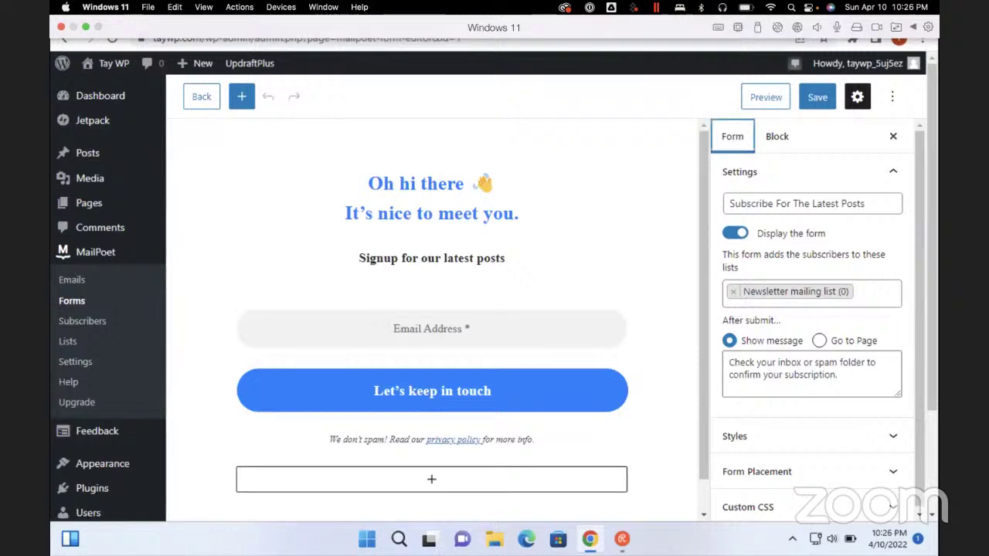
pyautogui.press('Tab')
pyautogui.press('Tab')
pyautogui.press('Tab')
pyautogui.press('Tab')
pyautogui.press('Tab')
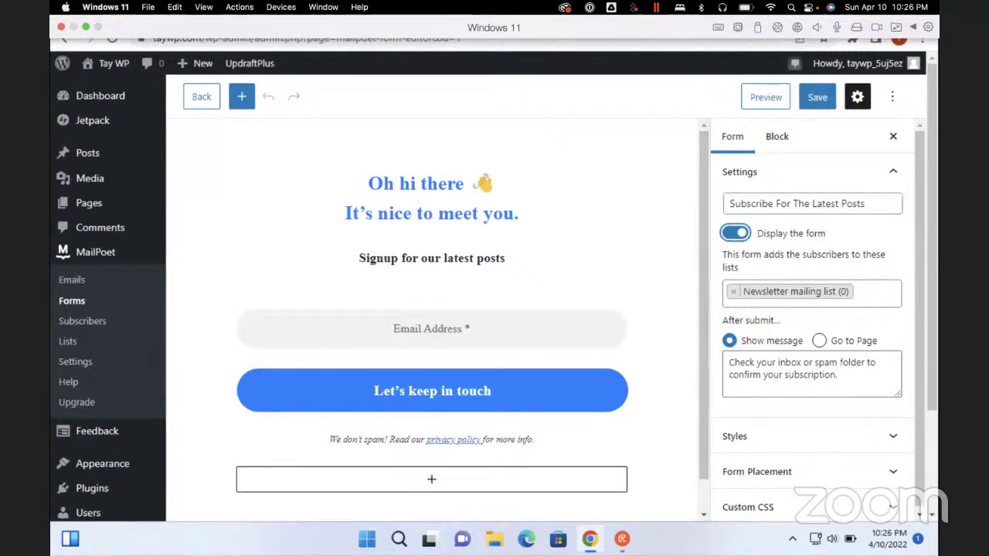
pyautogui.press('Tab')
pyautogui.press('Tab')
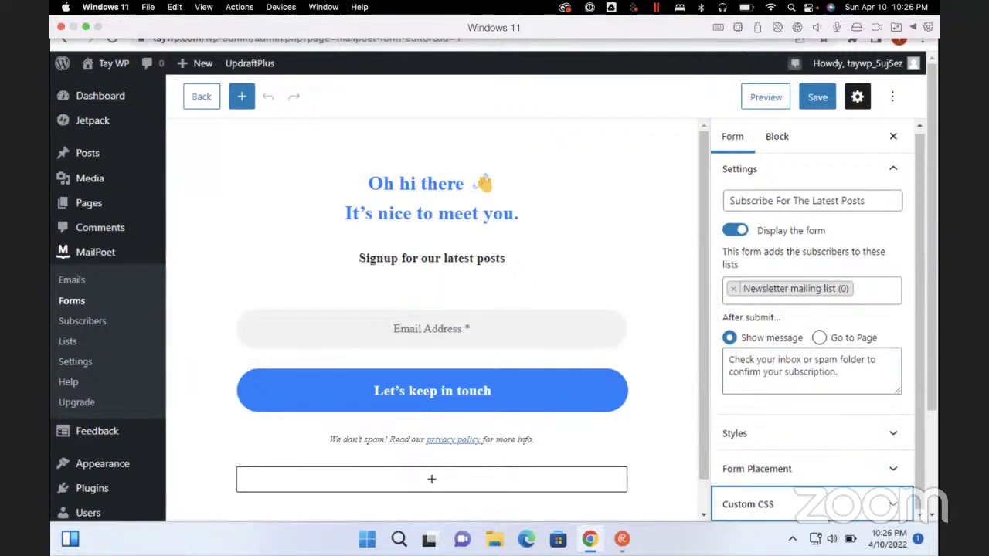
pyautogui.press('Tab')
pyautogui.press('Tab')
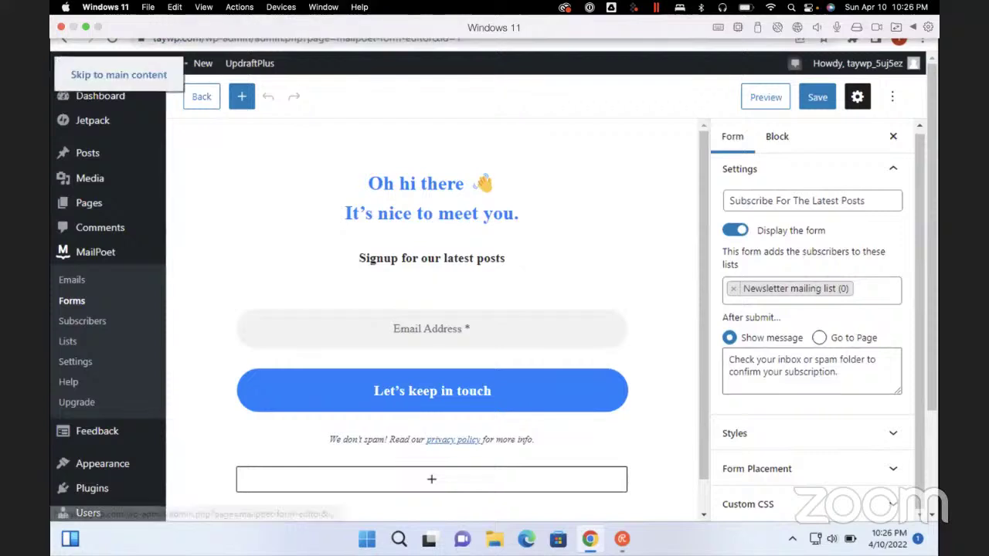
pyautogui.press('Tab')
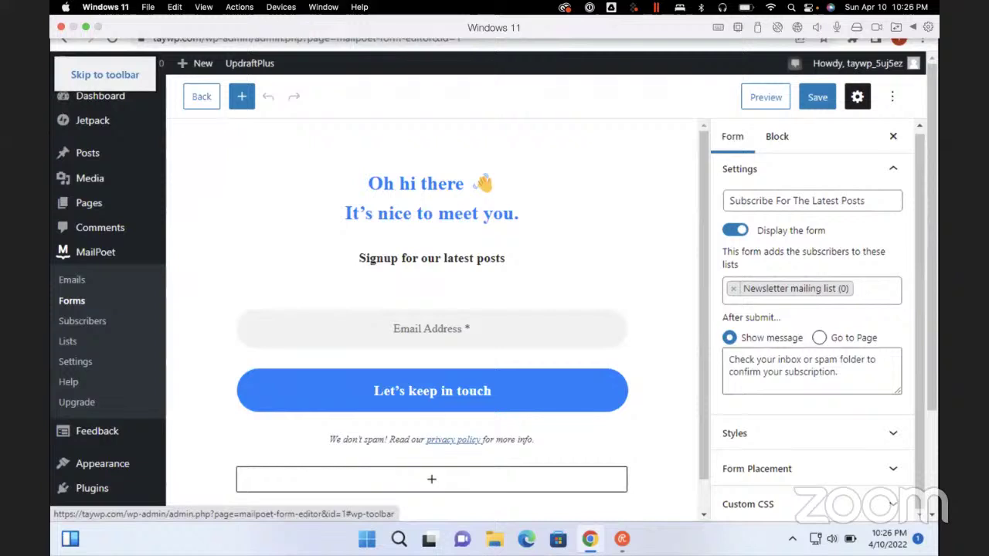
pyautogui.click(757, 469)
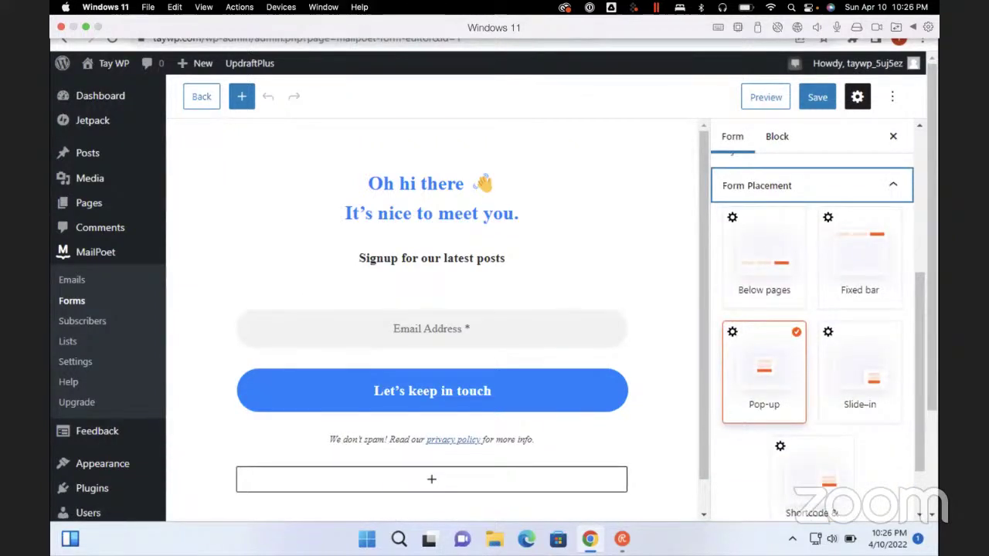
pyautogui.click(764, 255)
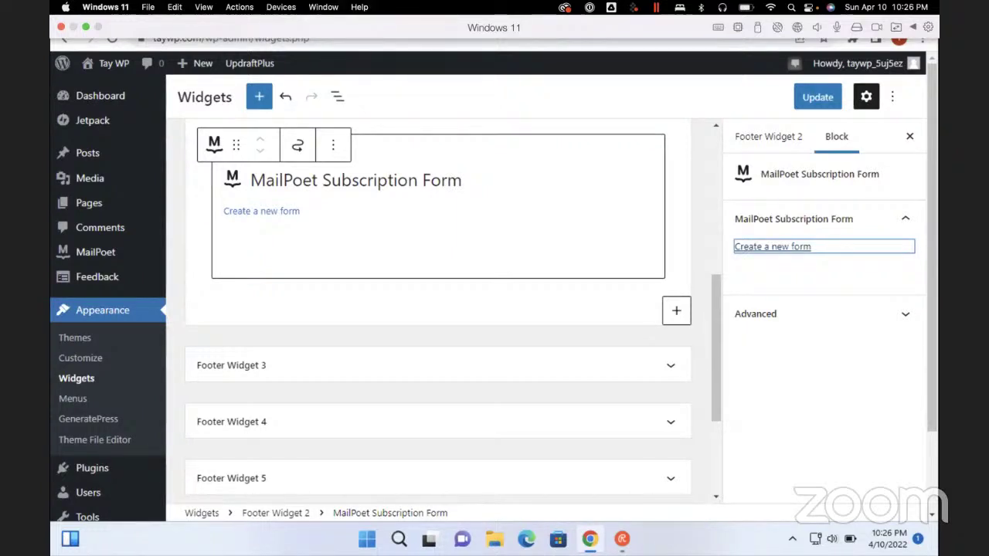
# Update the Widgets page to save the footer widget changes
pyautogui.scroll(5, 438, 309)
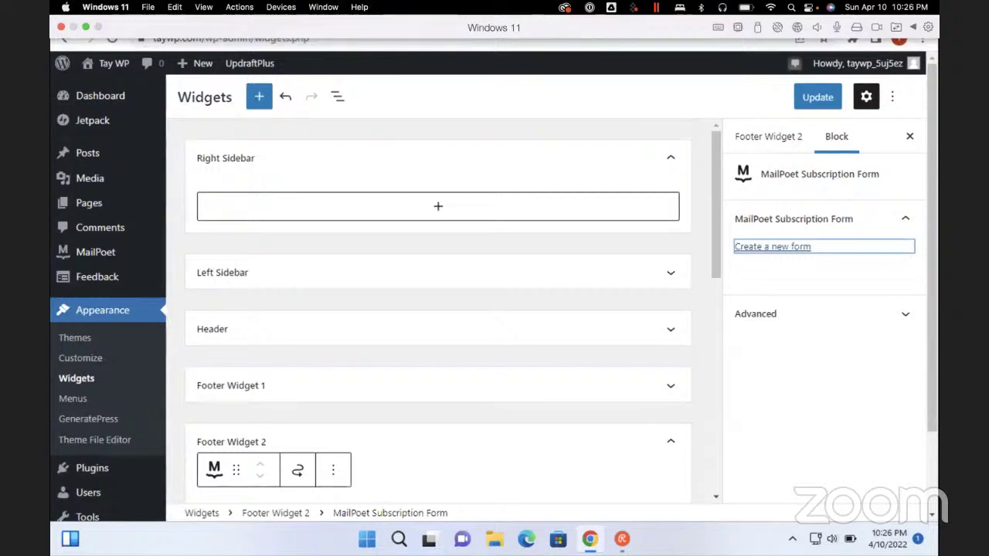
pyautogui.scroll(-2, 108, 309)
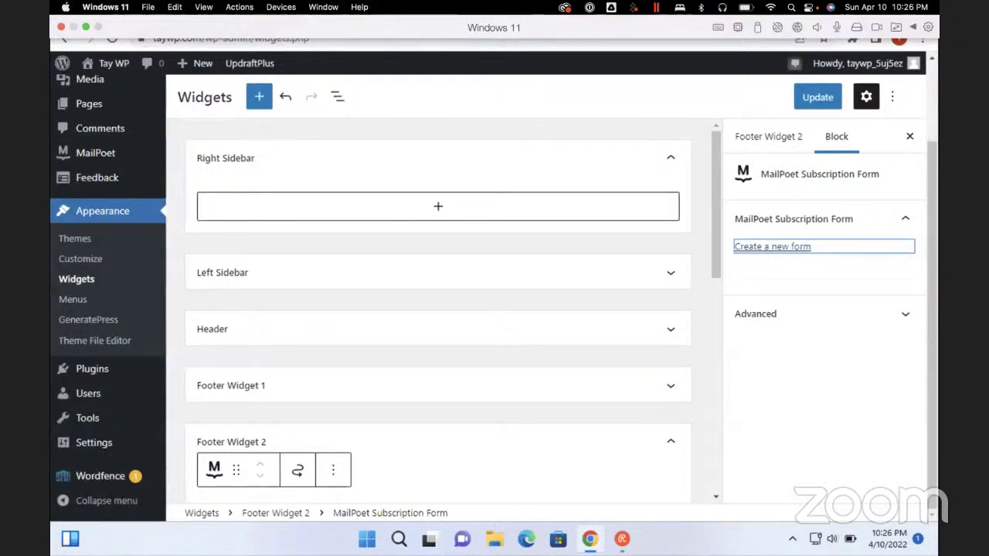
pyautogui.click(817, 97)
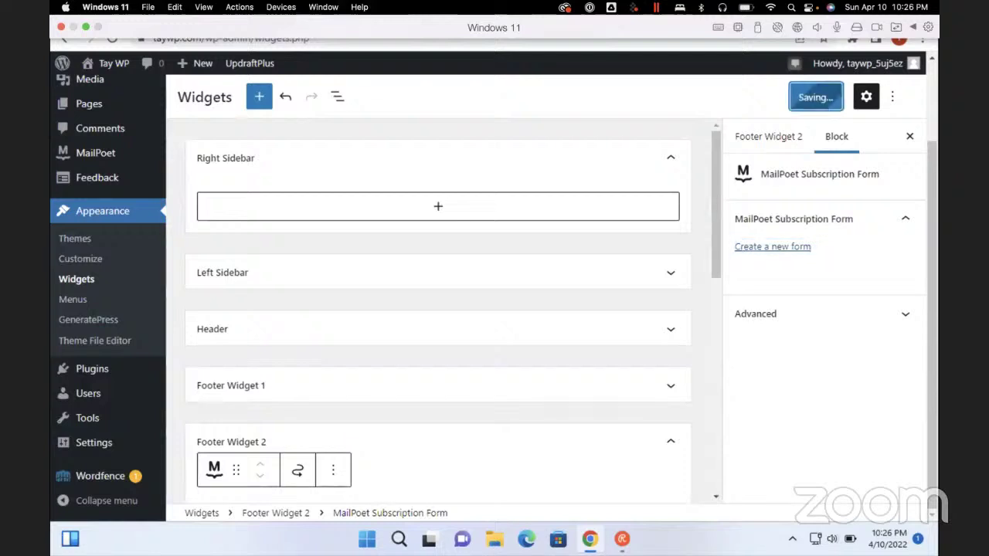
# Load the taywp.com home page in a new Incognito window
pyautogui.hotkey('ctrl', 'shift', 'n')
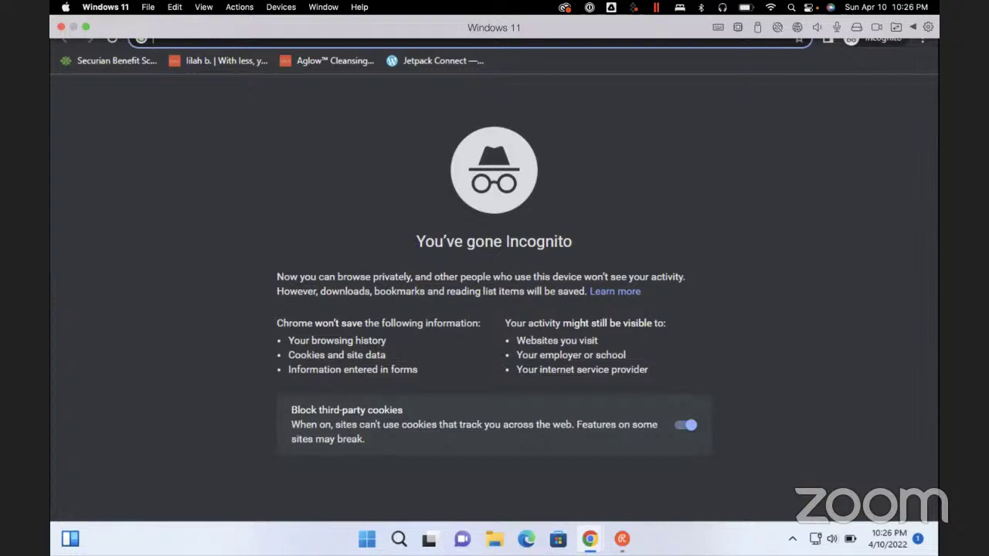
pyautogui.write('tay')
pyautogui.press('Return')
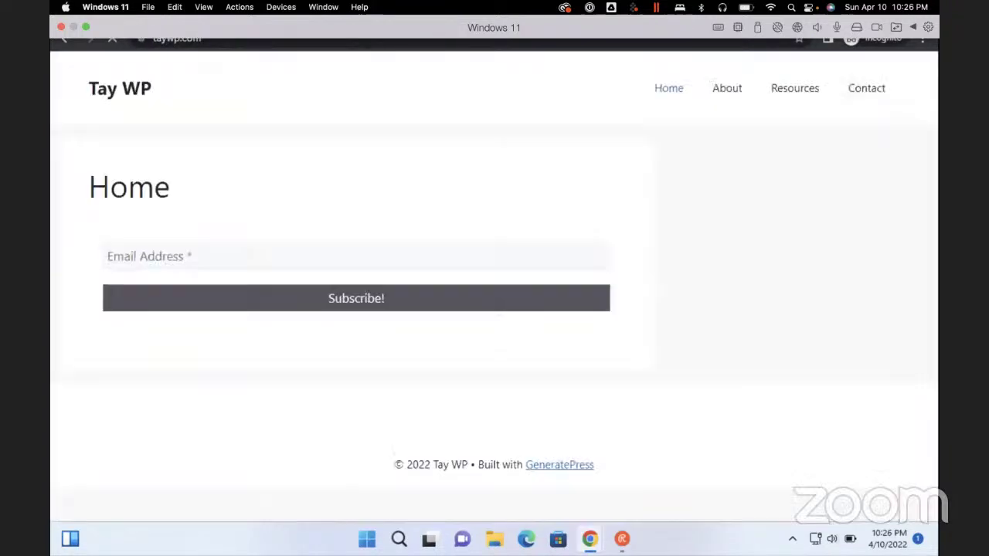